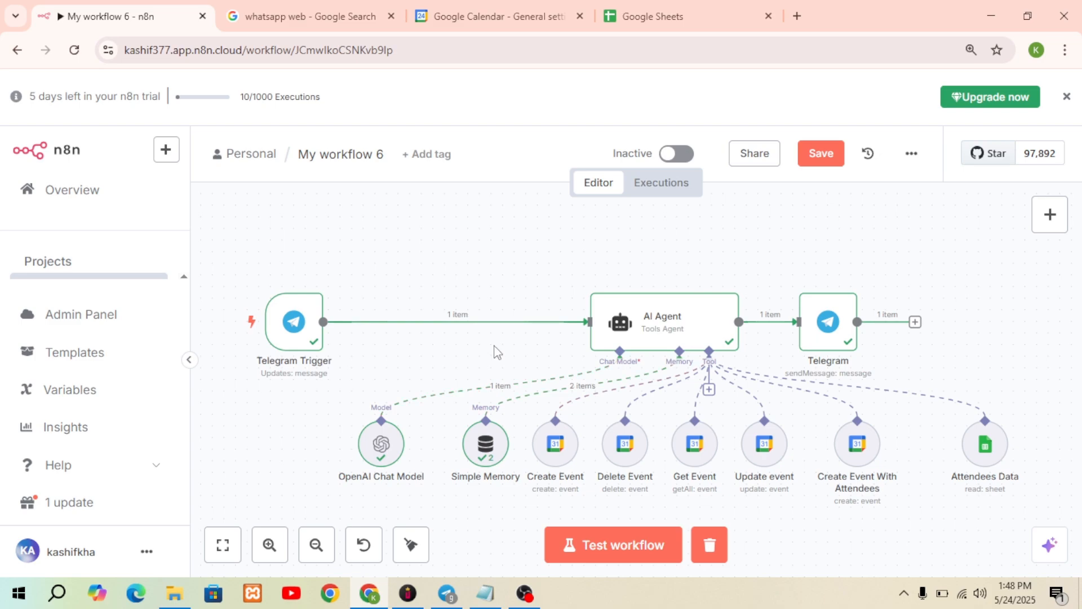
- Switch to Telegram and send the Eventcreator bot the message "Create an event today titled "Cricket Match" at 4 pm"
mouse_move(364, 352)
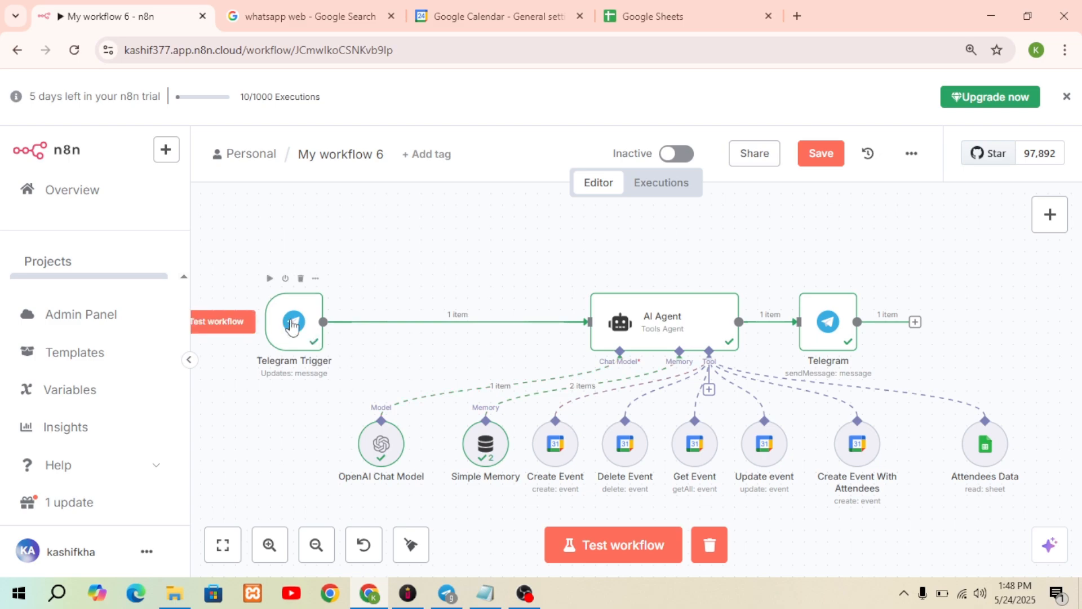
mouse_move(285, 341)
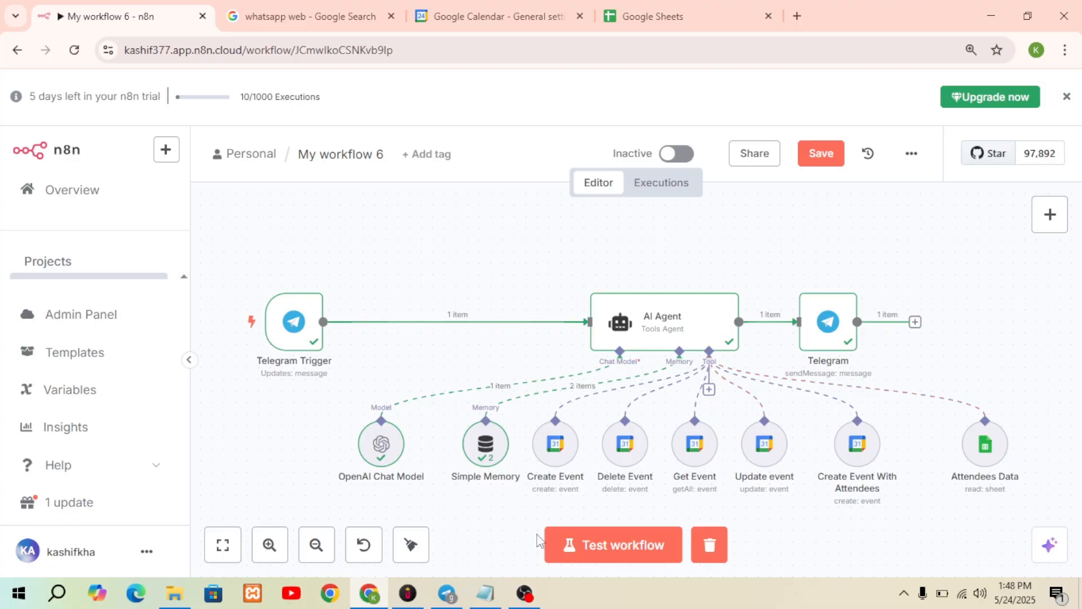
click(447, 593)
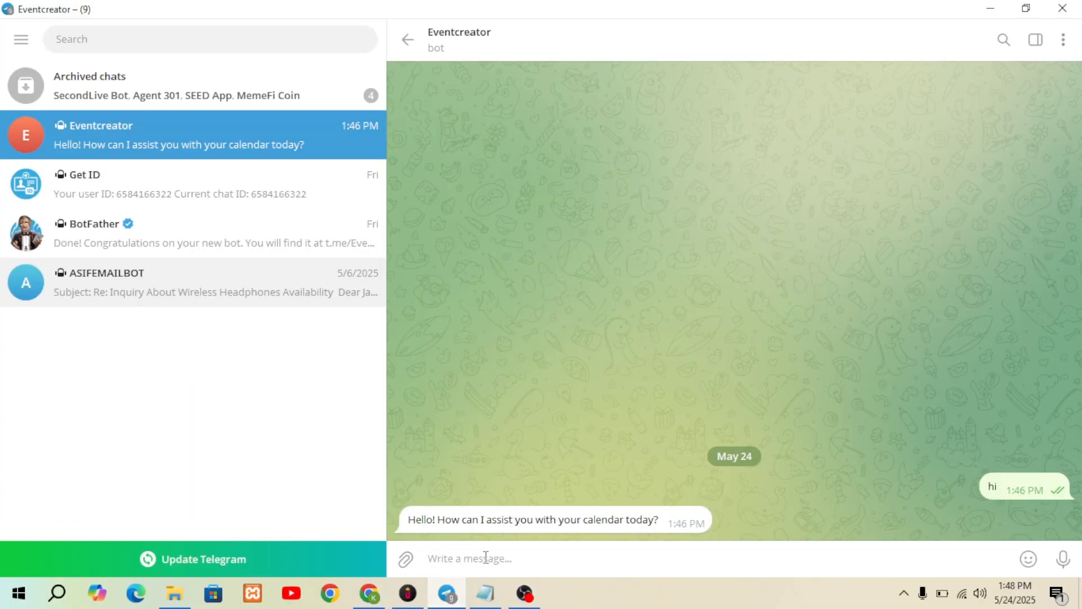
text(Createe)
key(BackSpace)
key(BackSpace)
text(an event today)
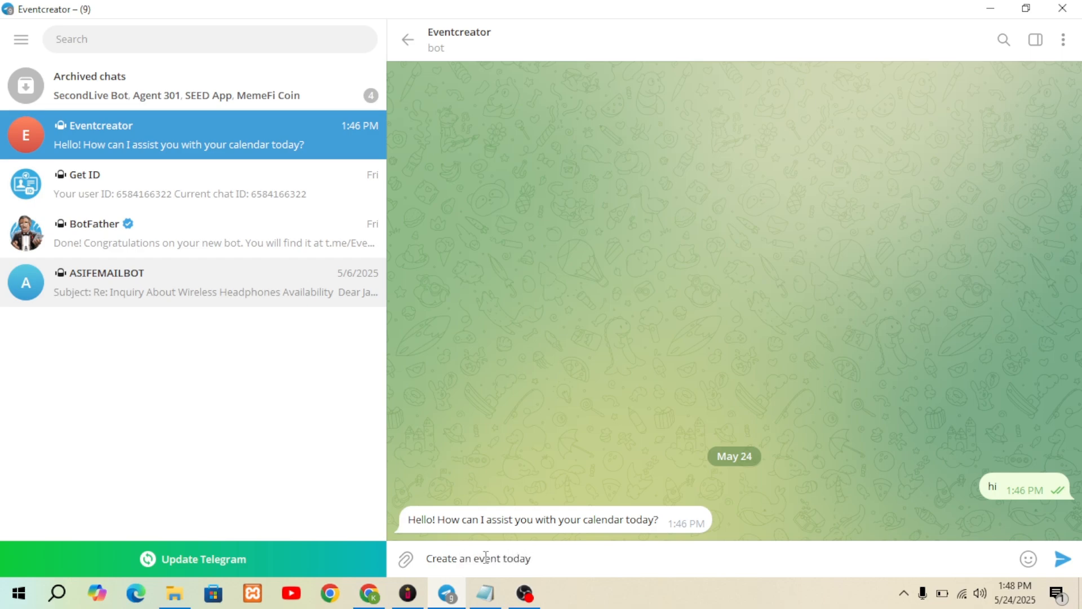
text( titled "Cricket Match" at)
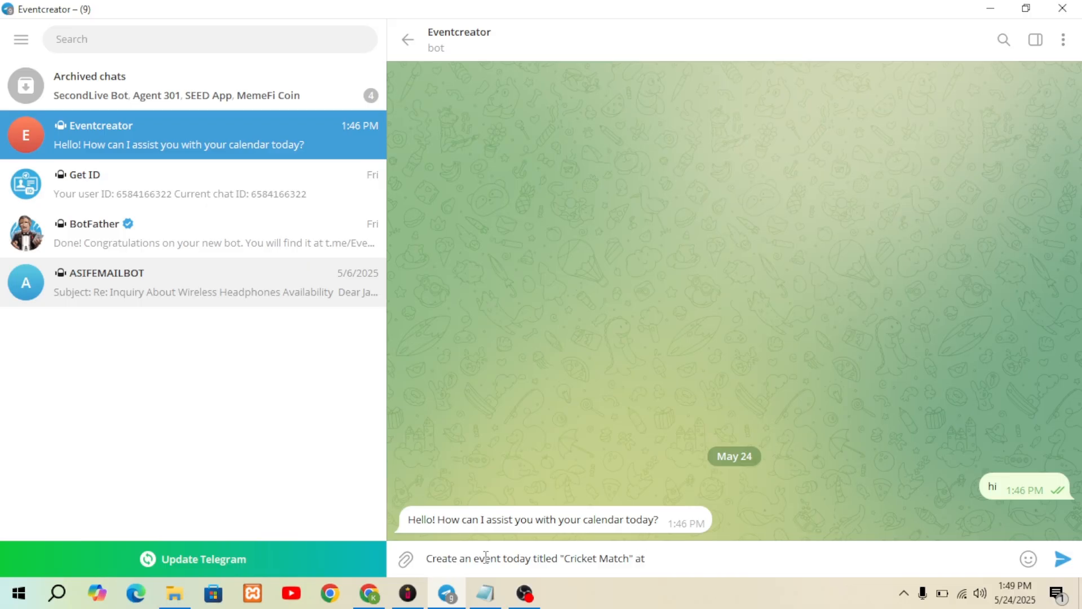
text( 4 pm)
key(Return)
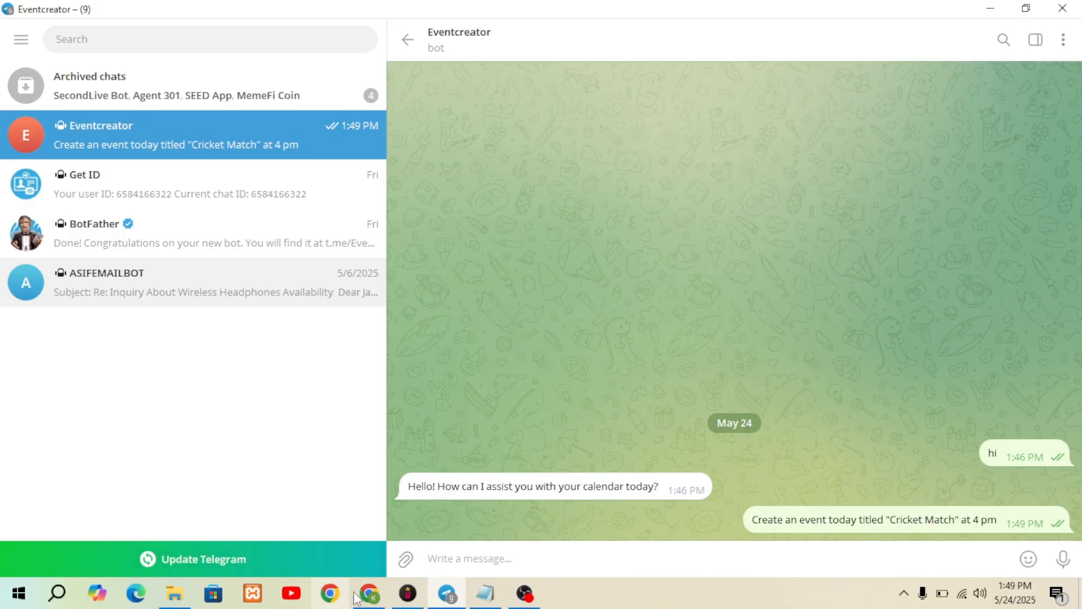
- Run the workflow test in n8n and check the Cricket Match event in the bot's Telegram reply and Google Calendar
click(361, 595)
click(593, 546)
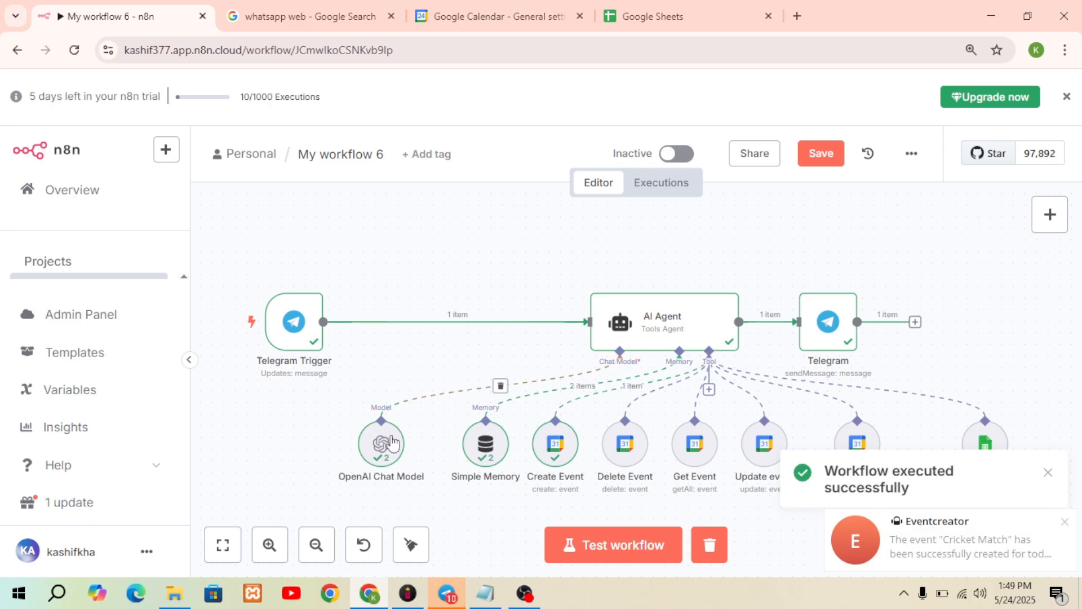
click(445, 593)
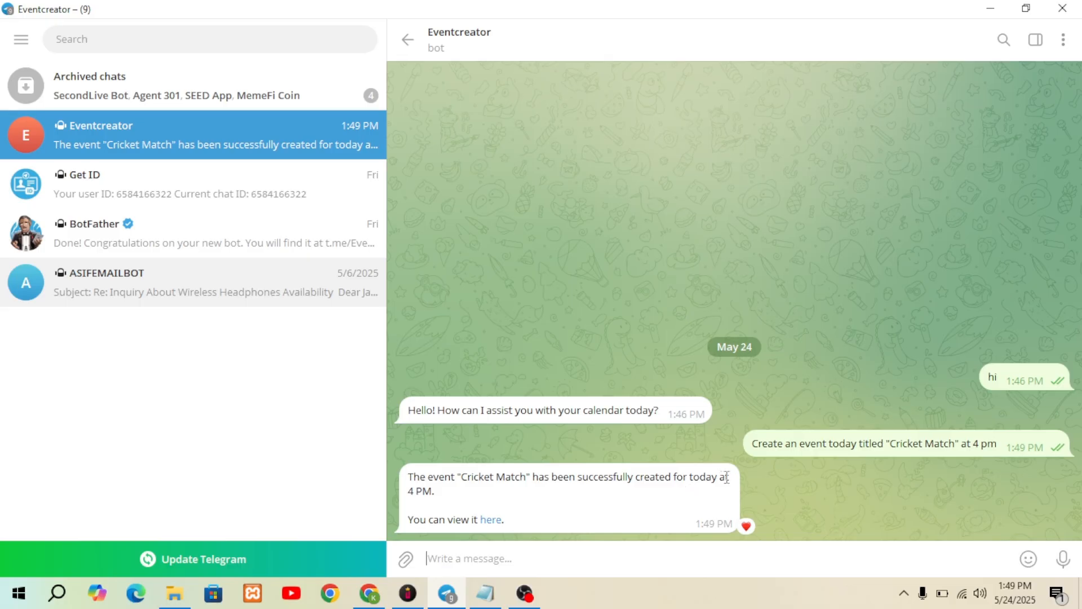
click(479, 558)
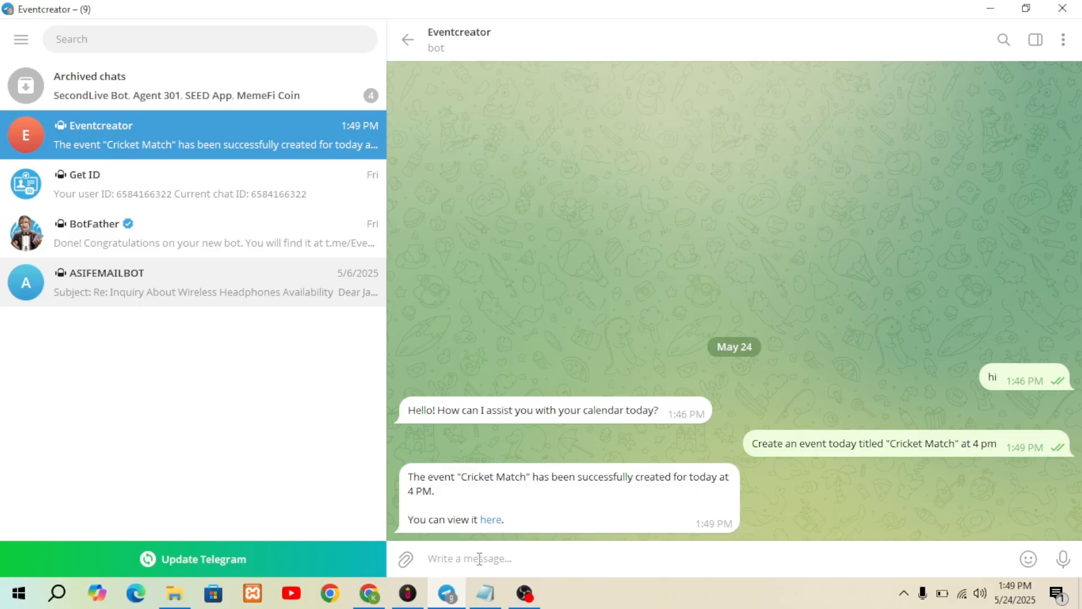
click(368, 593)
click(465, 16)
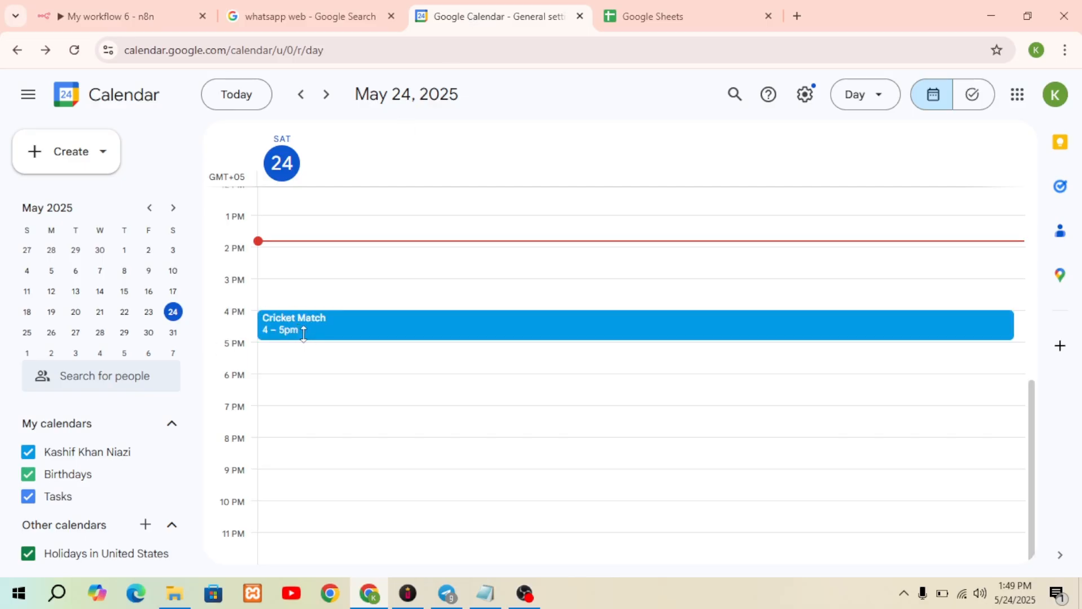
- Start another workflow test in n8n and send the Telegram bot "Please update this event to 8 pm"
click(139, 16)
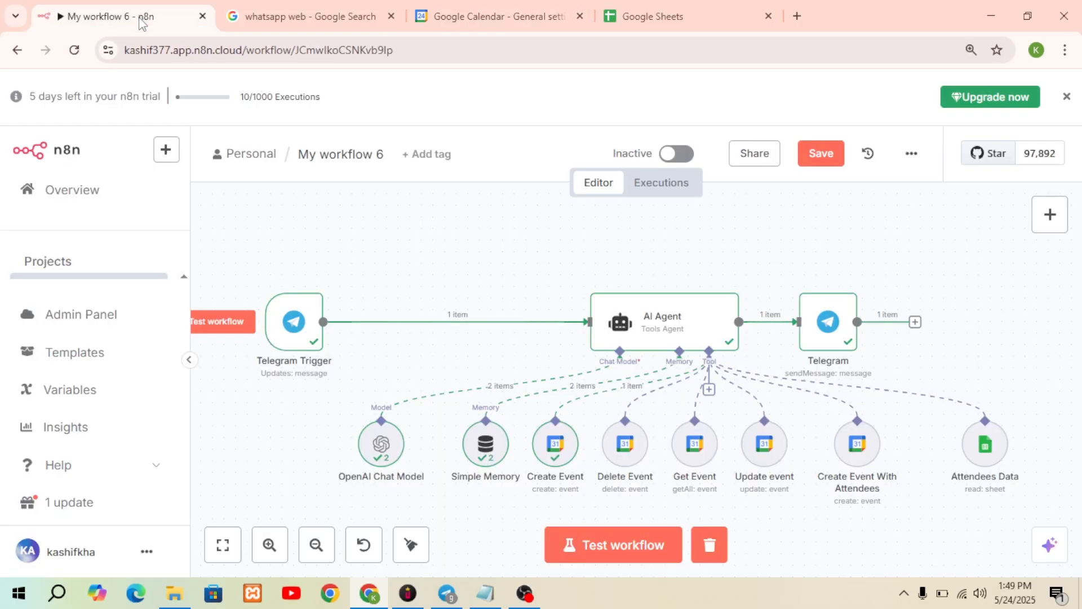
click(631, 552)
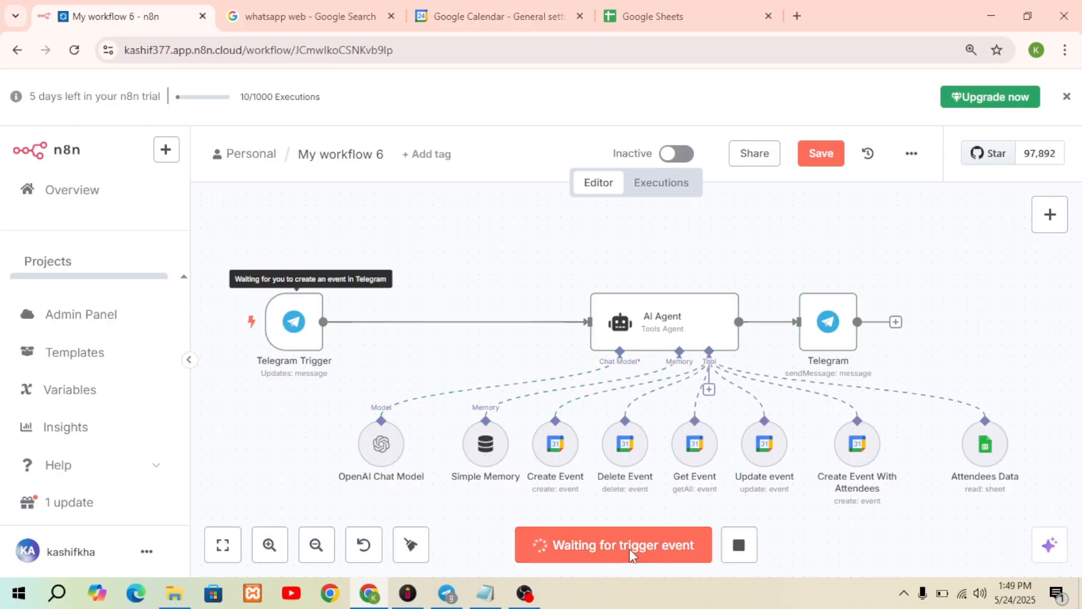
click(447, 593)
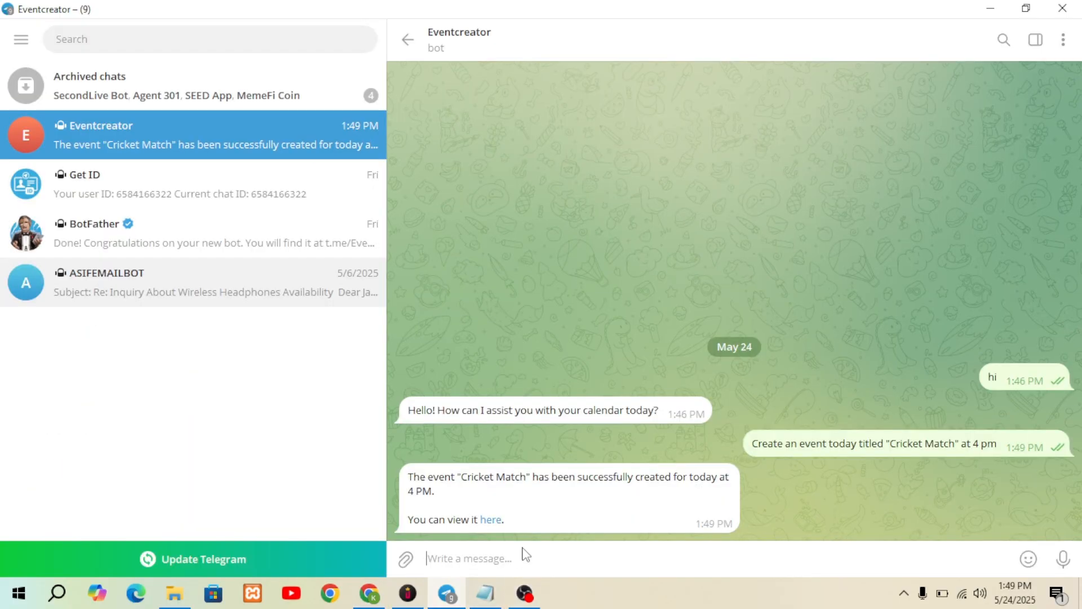
text(Please)
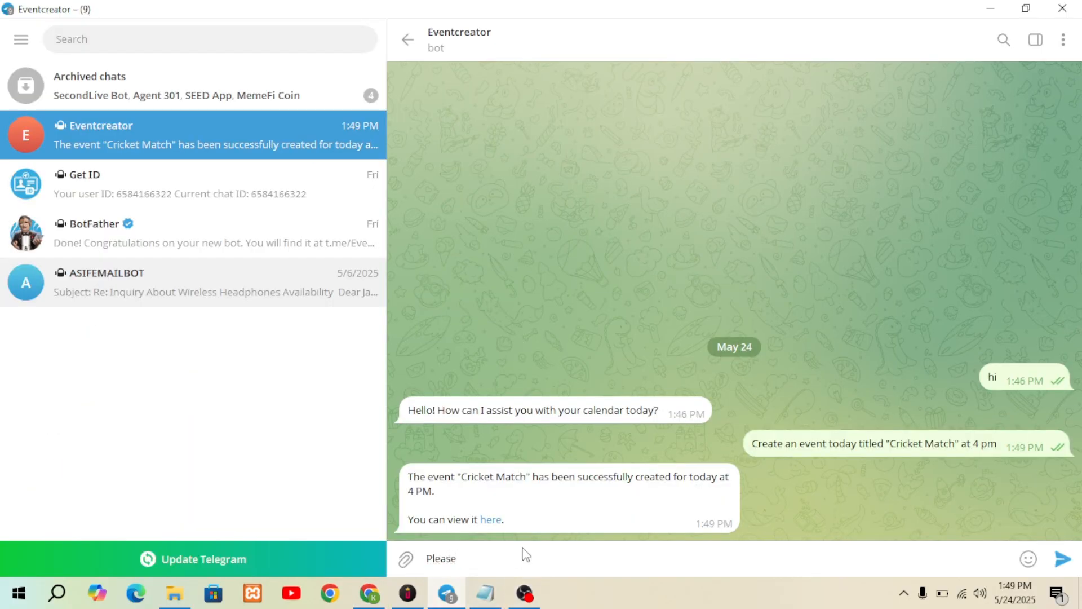
text( update this event to 8 pm)
mouse_move(1029, 557)
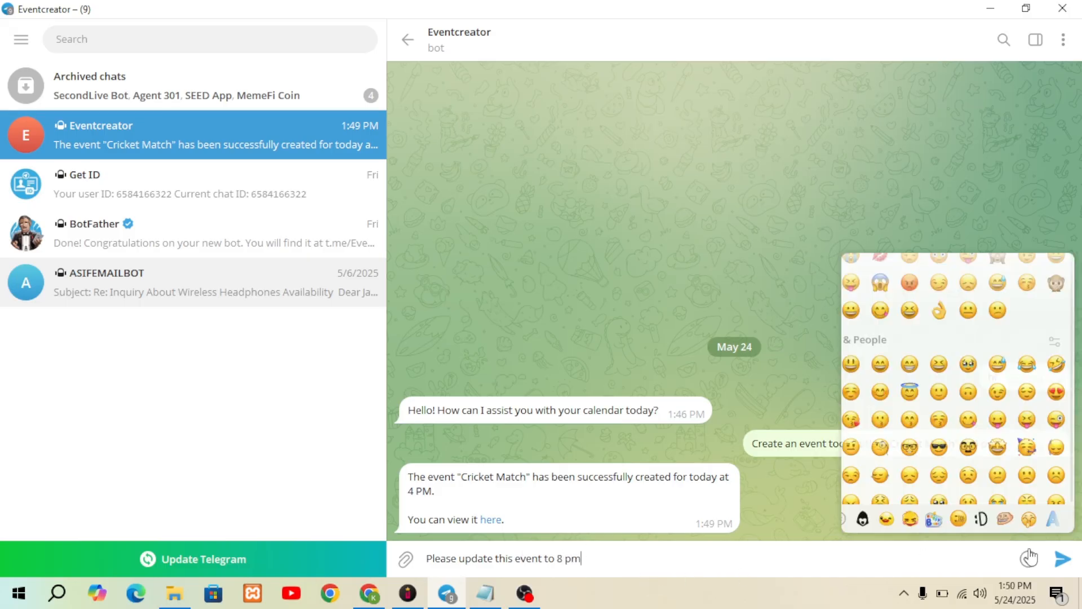
click(1063, 558)
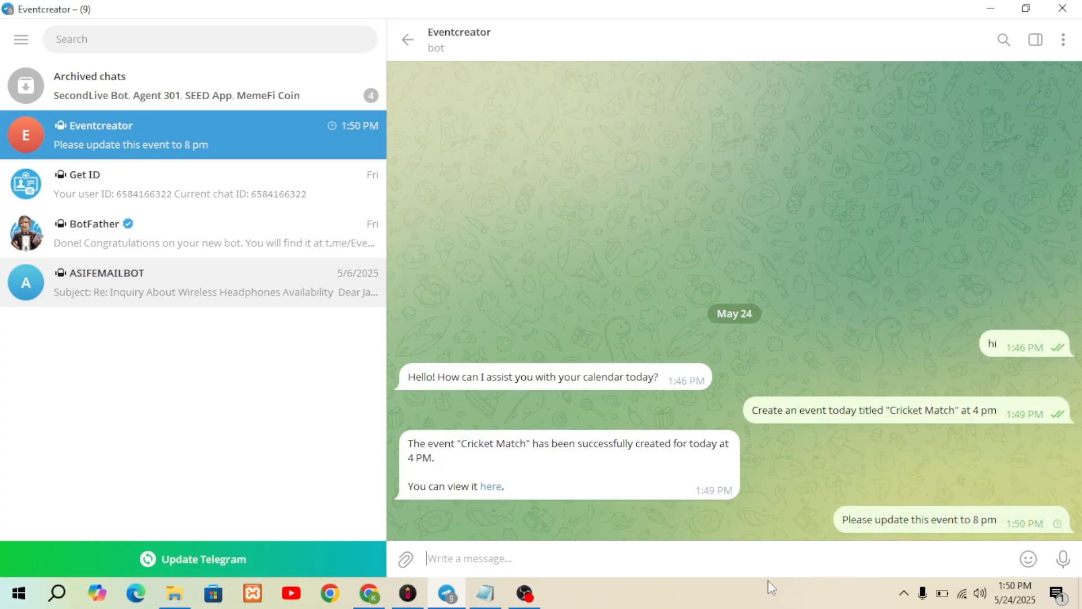
- Check the update run in n8n, the bot's reply in Telegram, and the event in the reloaded Google Calendar
click(367, 597)
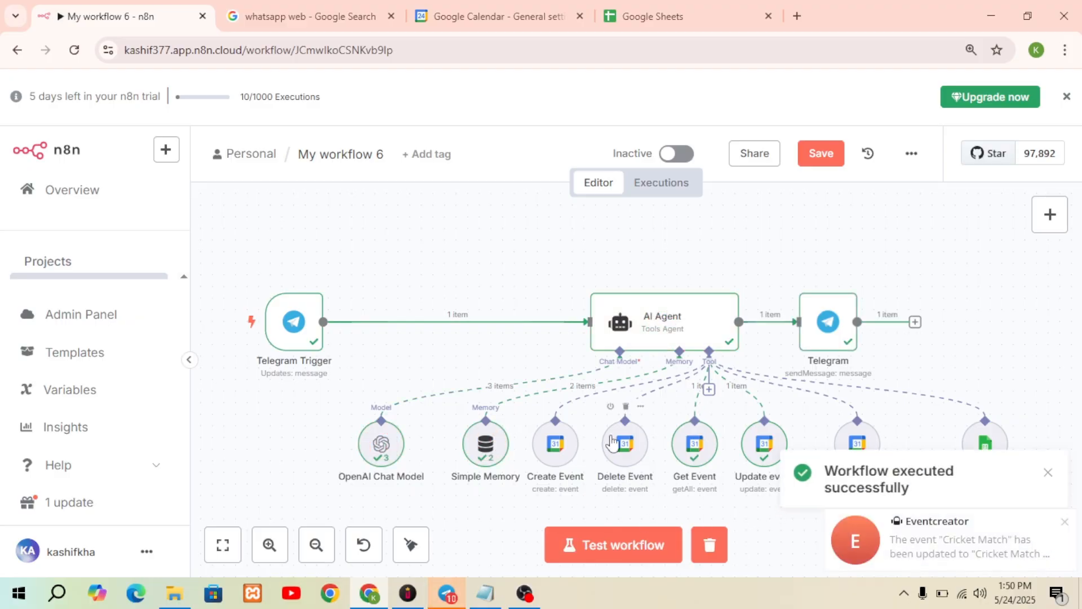
click(454, 596)
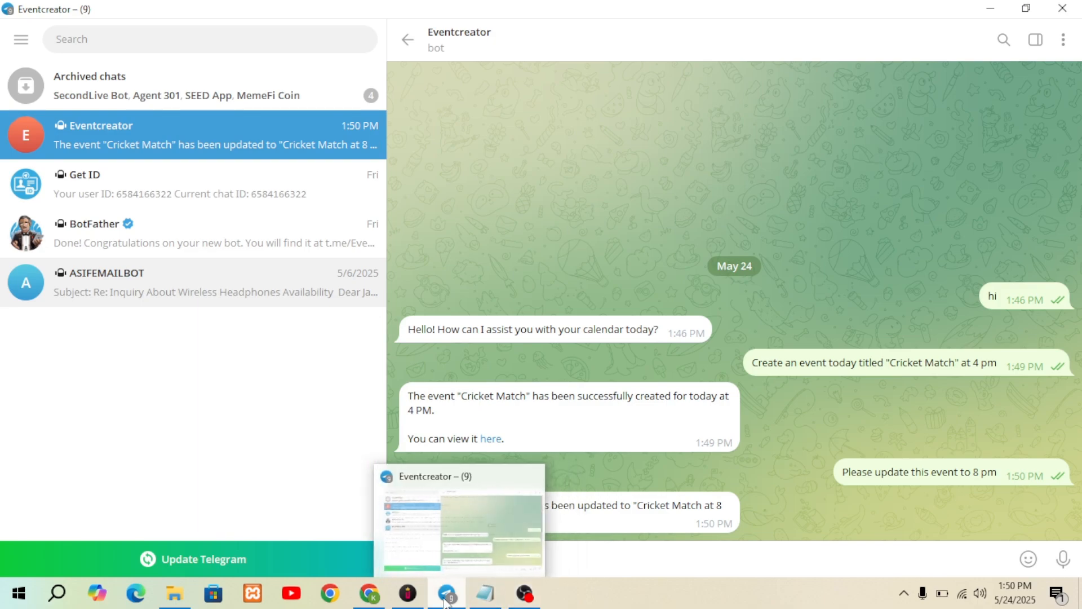
click(369, 592)
click(438, 7)
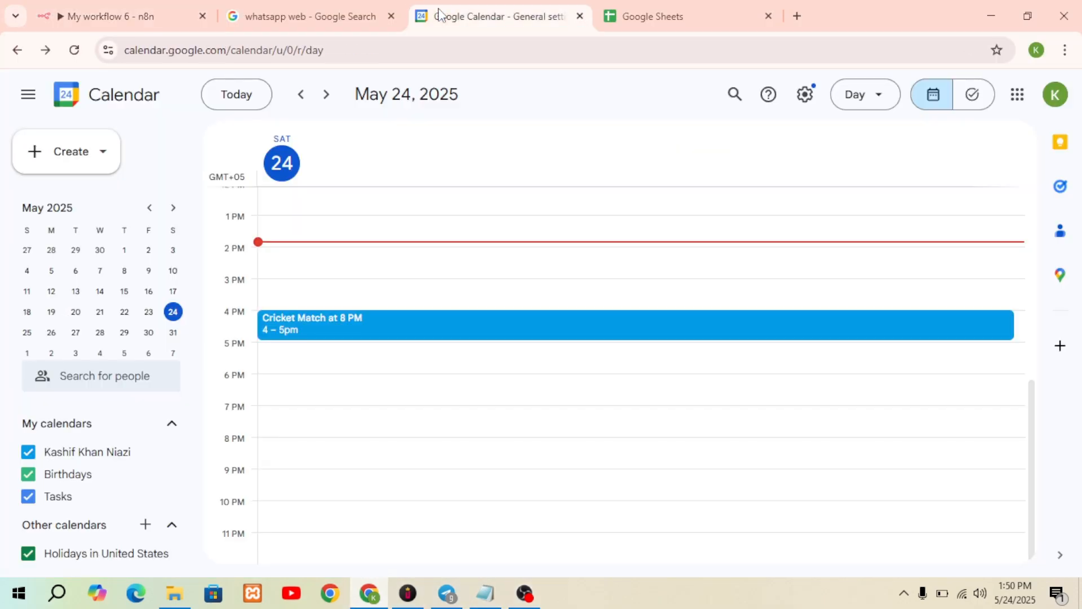
click(75, 52)
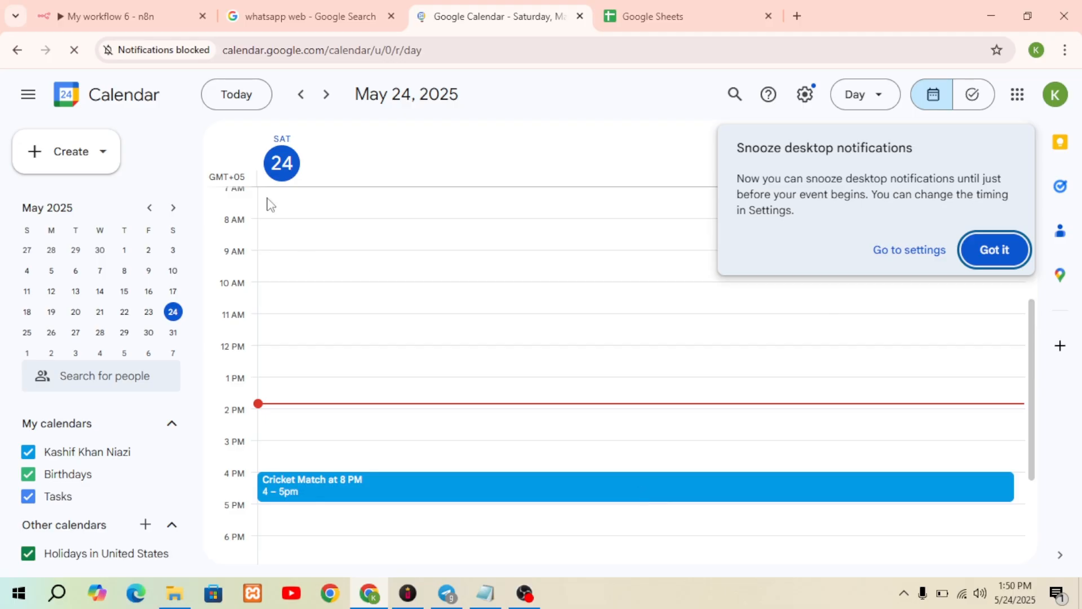
- Return to the workflow in n8n and send the Telegram bot "please delete the today event Titled "Cricket Match""
click(133, 12)
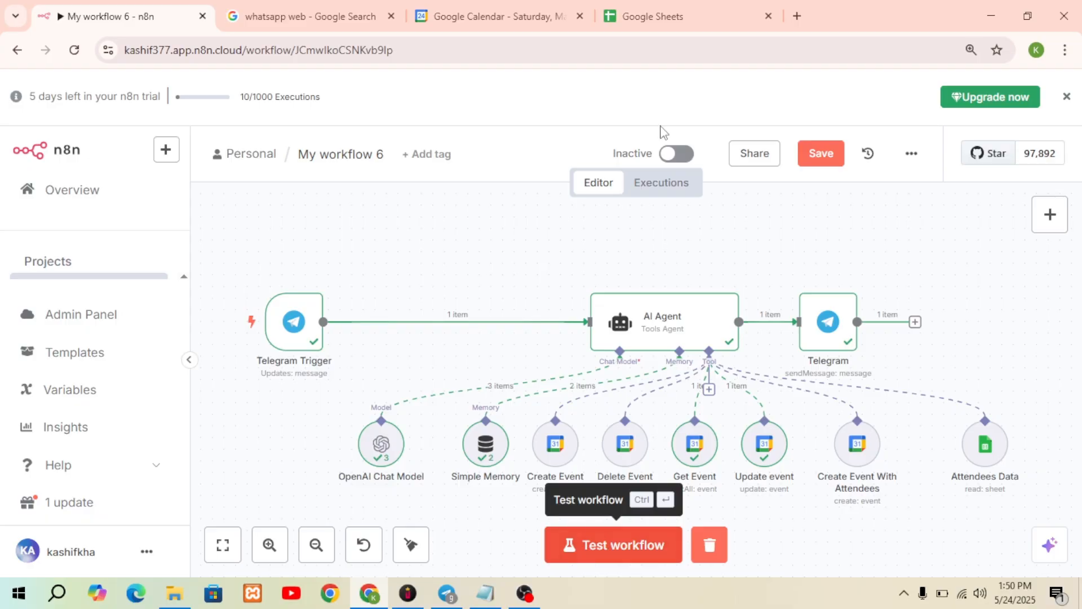
click(450, 592)
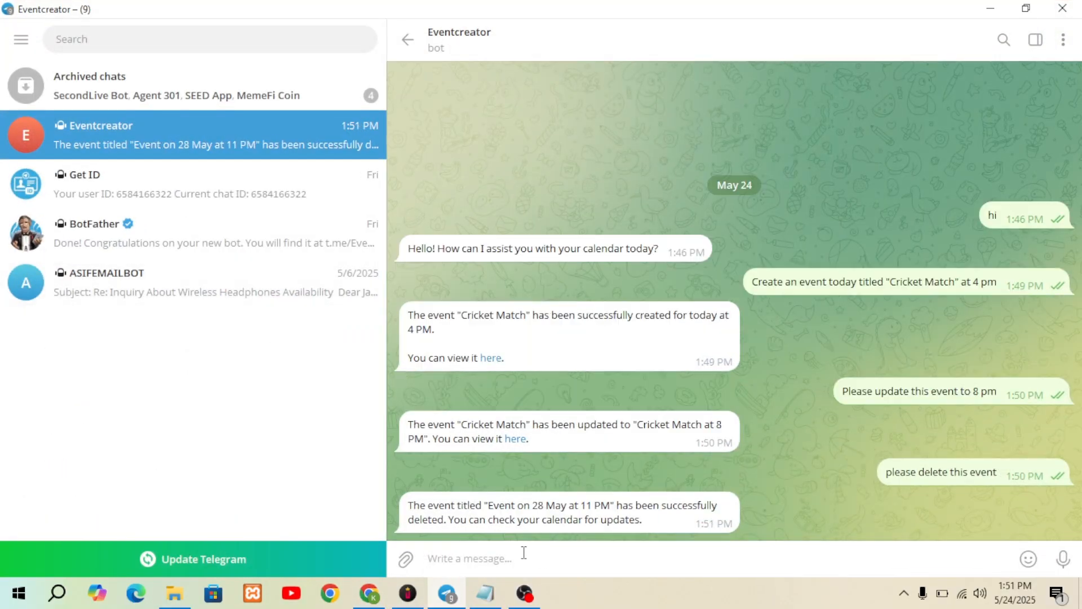
text(ple)
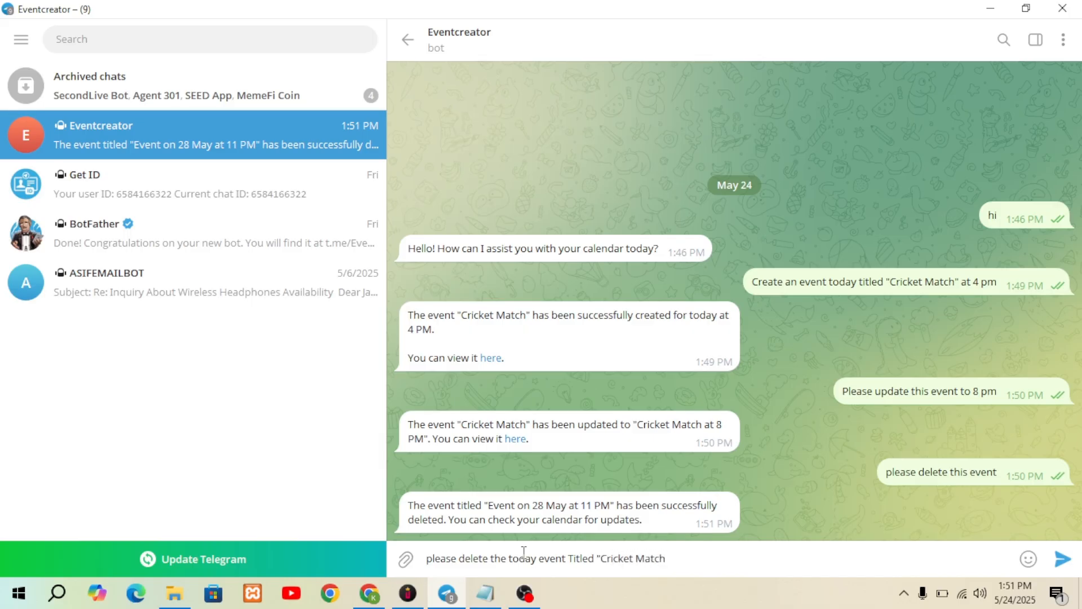
key(Return)
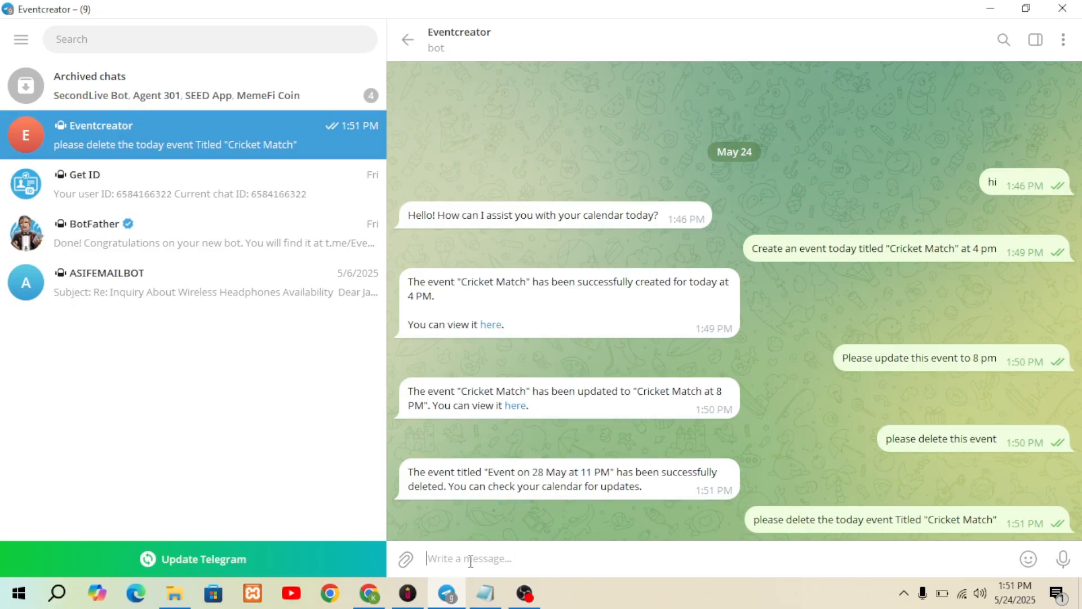
- Run the workflow test in n8n for the deletion request and check the result in Telegram and Google Calendar
click(370, 593)
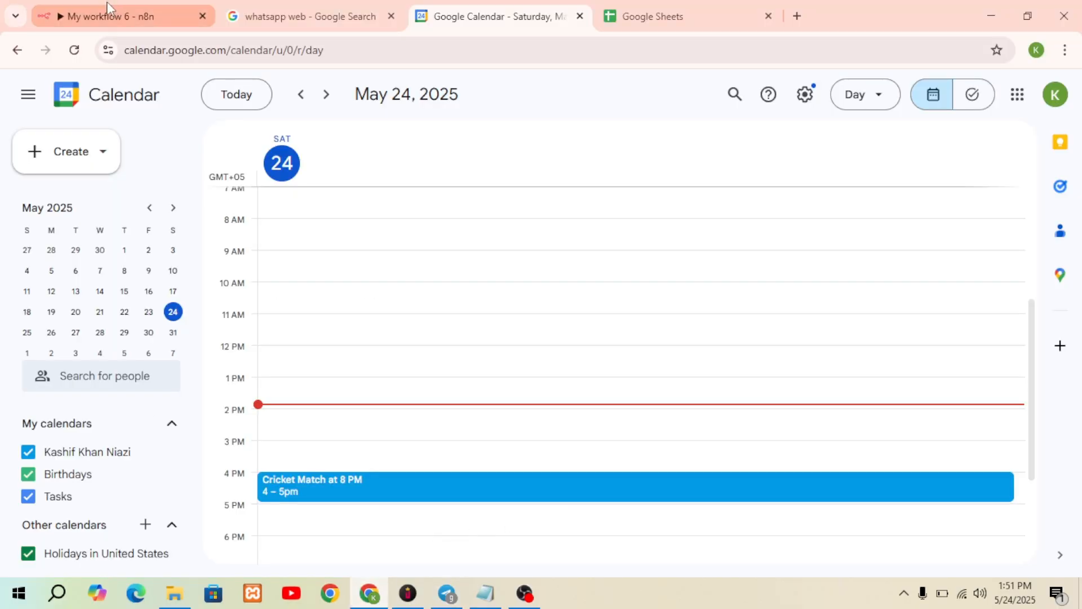
click(110, 18)
click(584, 545)
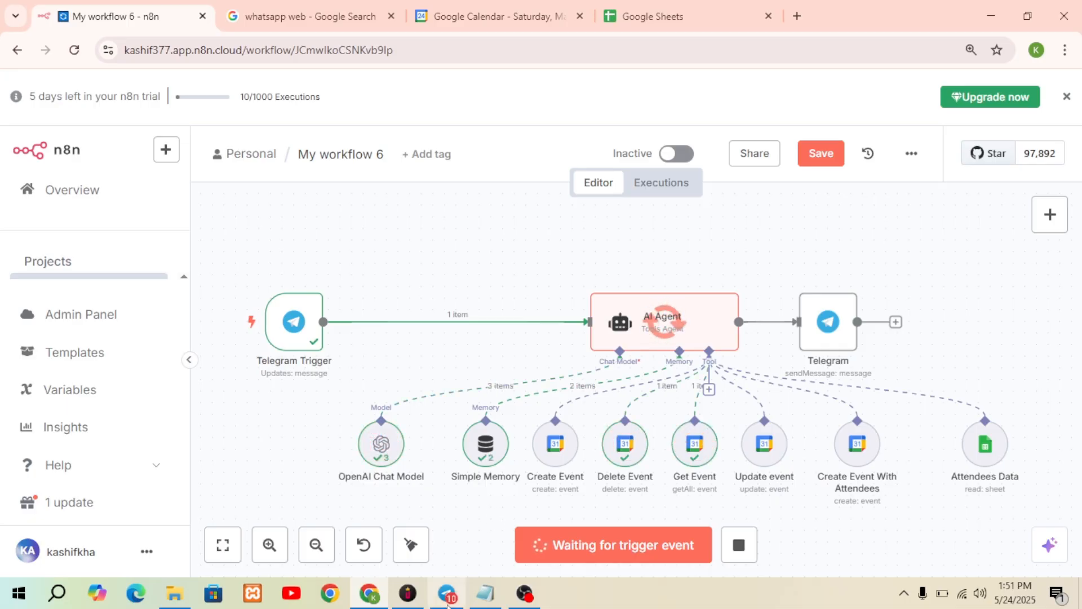
mouse_move(450, 597)
click(447, 496)
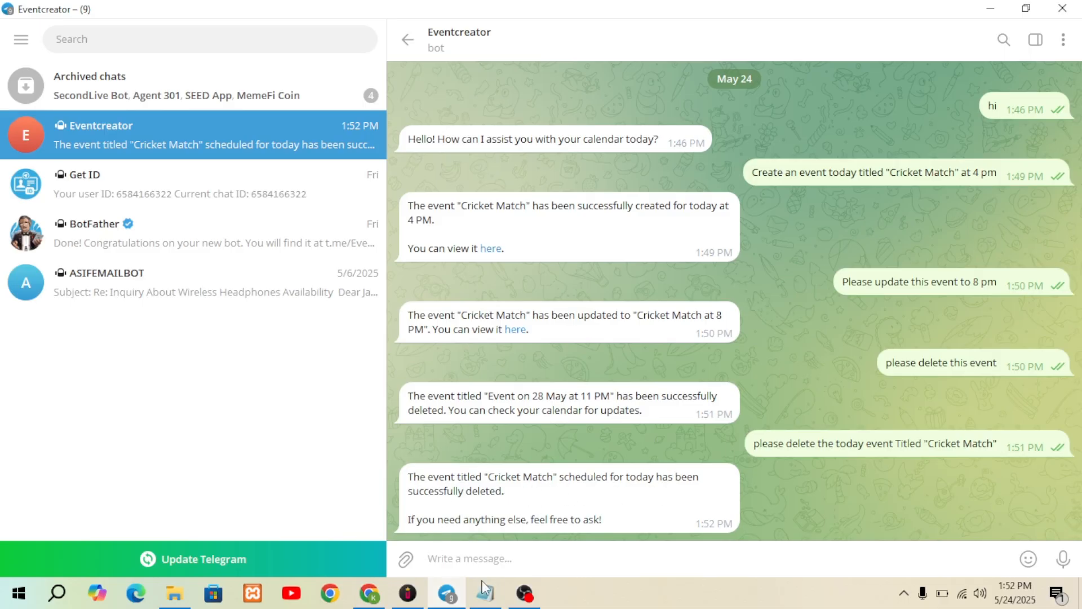
click(442, 604)
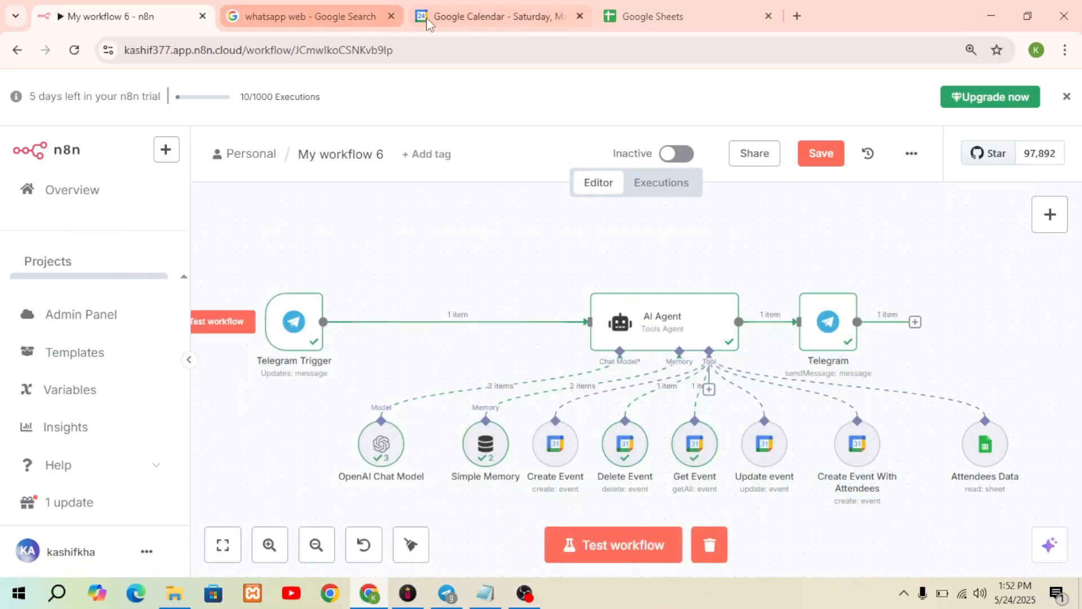
click(429, 20)
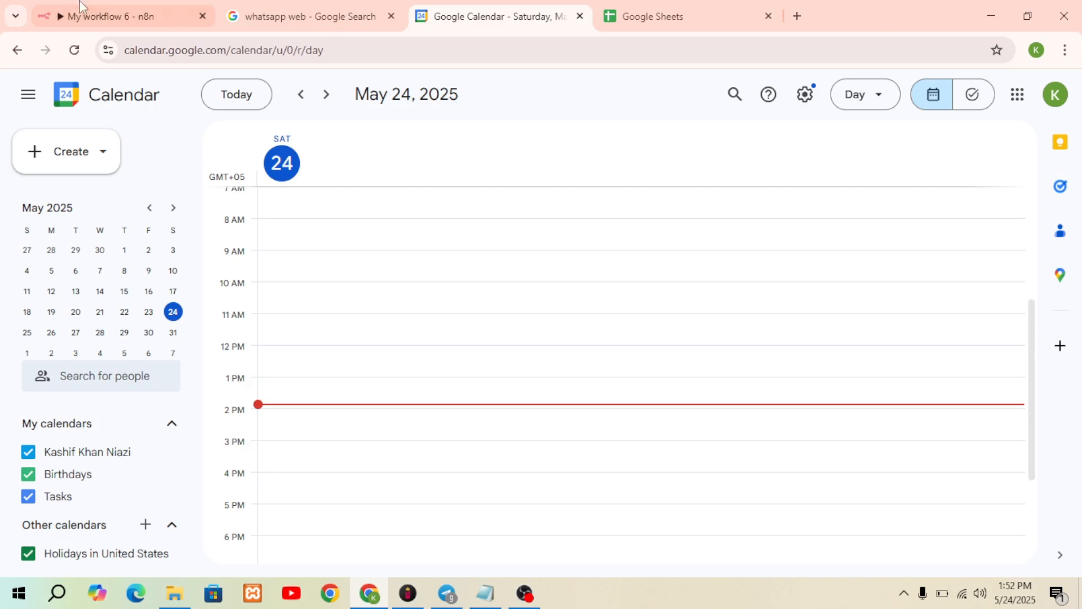
- Leave My workflow 6 in n8n for the personal project's workflow list, saving the changes
click(75, 20)
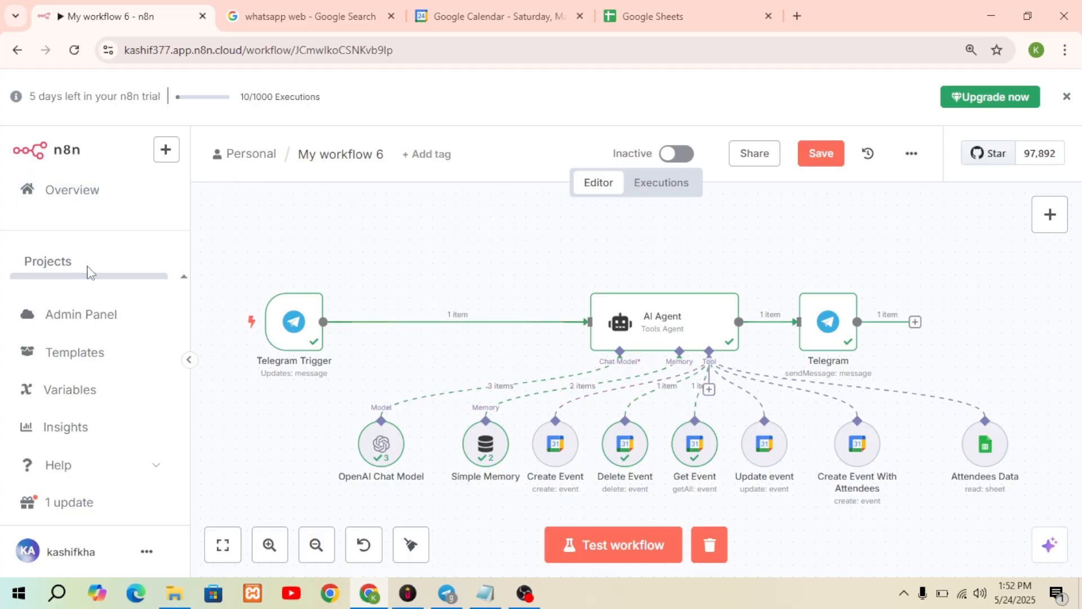
click(89, 283)
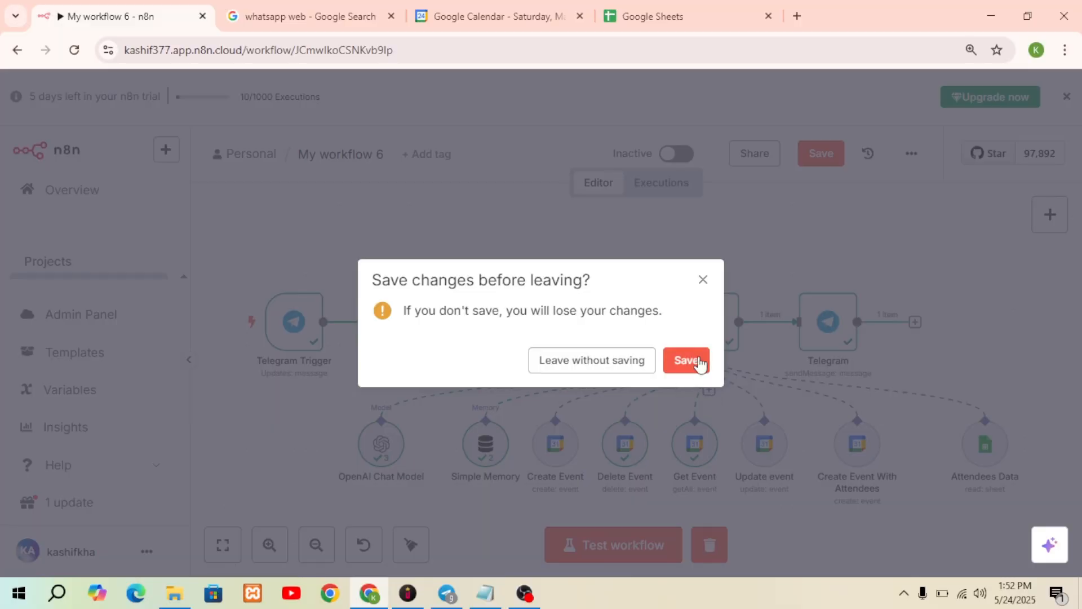
click(697, 363)
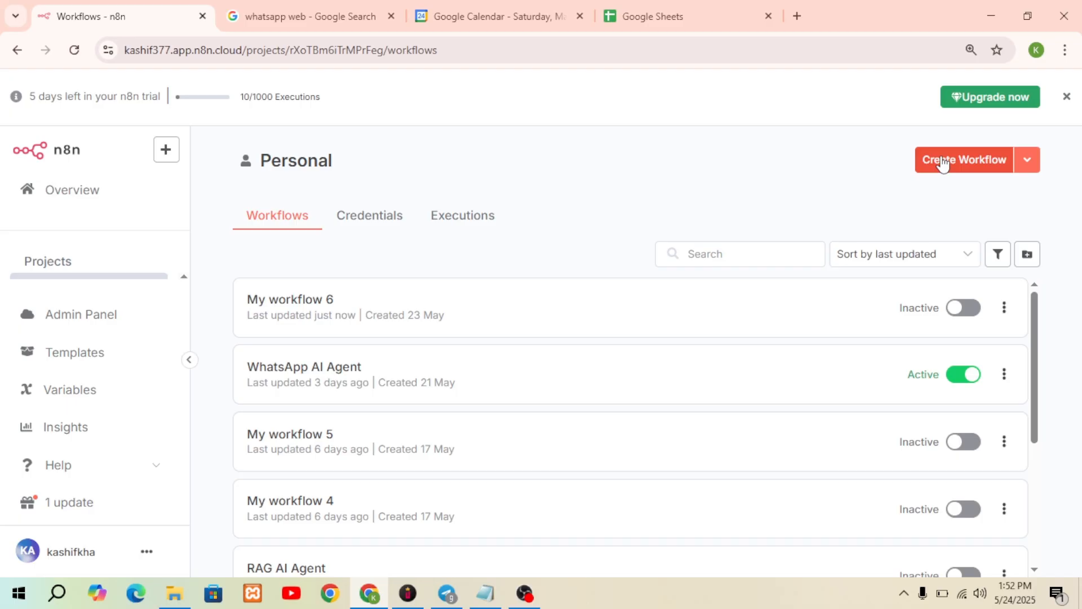
- Create a new workflow in the personal project and add a Telegram trigger that fires on message
click(943, 164)
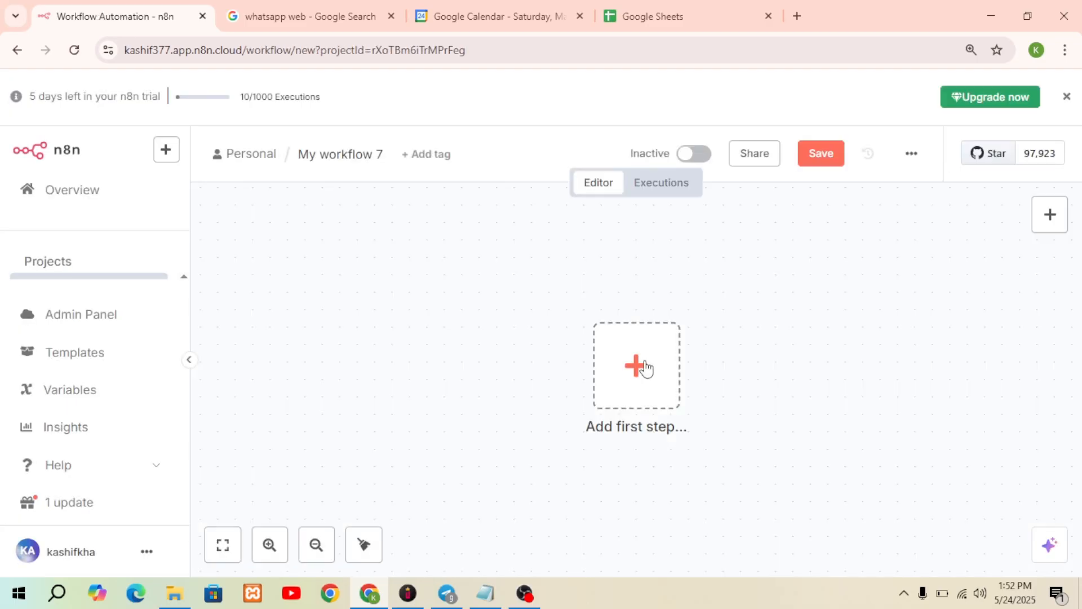
click(646, 367)
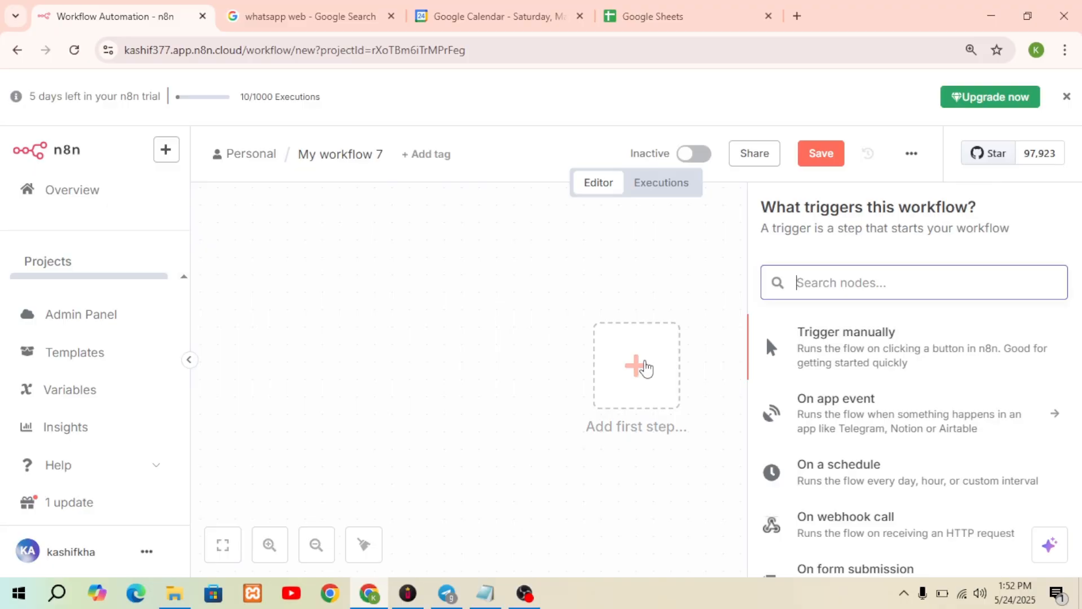
text(tele)
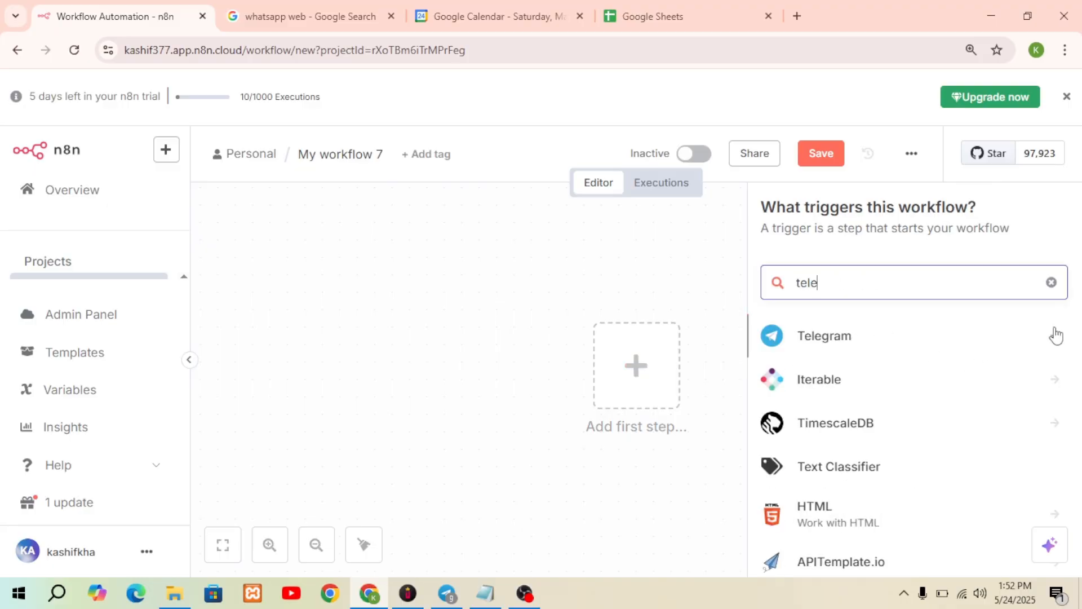
click(1054, 338)
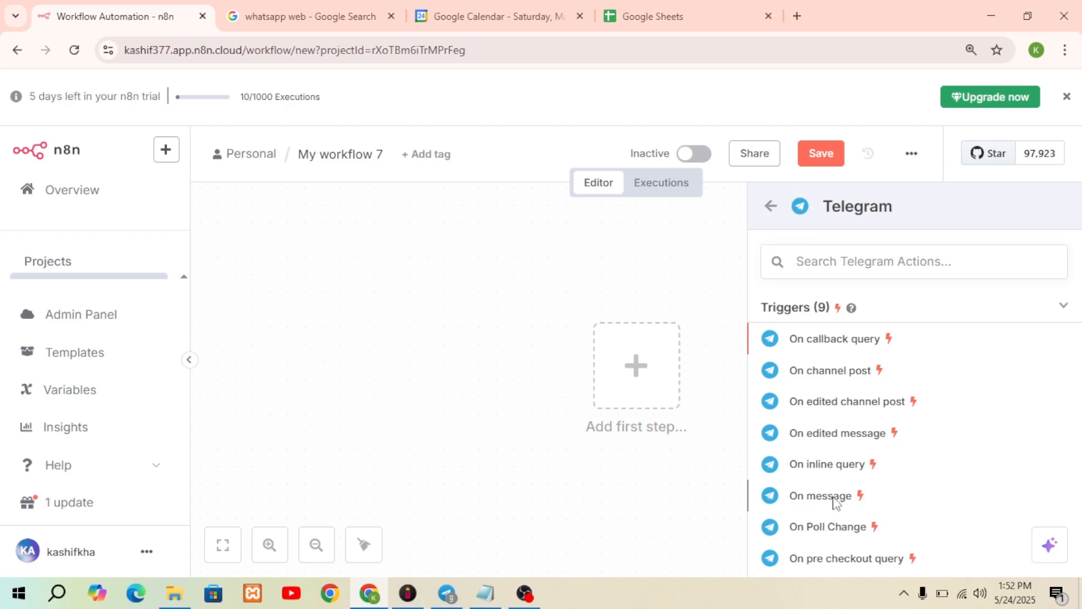
click(835, 498)
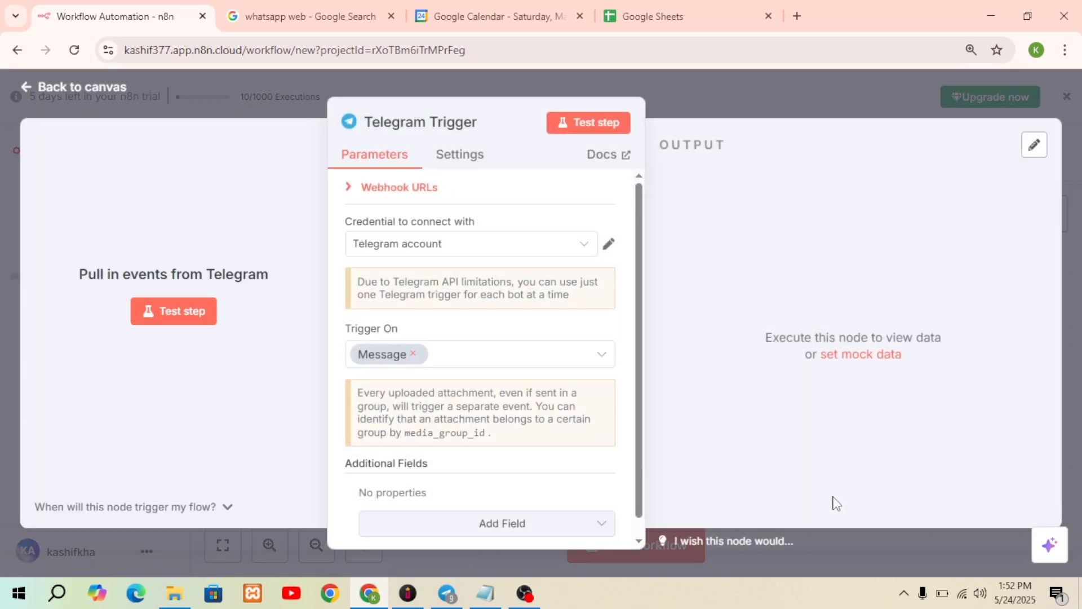
- Start a new Telegram API credential for the trigger and open the BotFather chat in Telegram
click(488, 254)
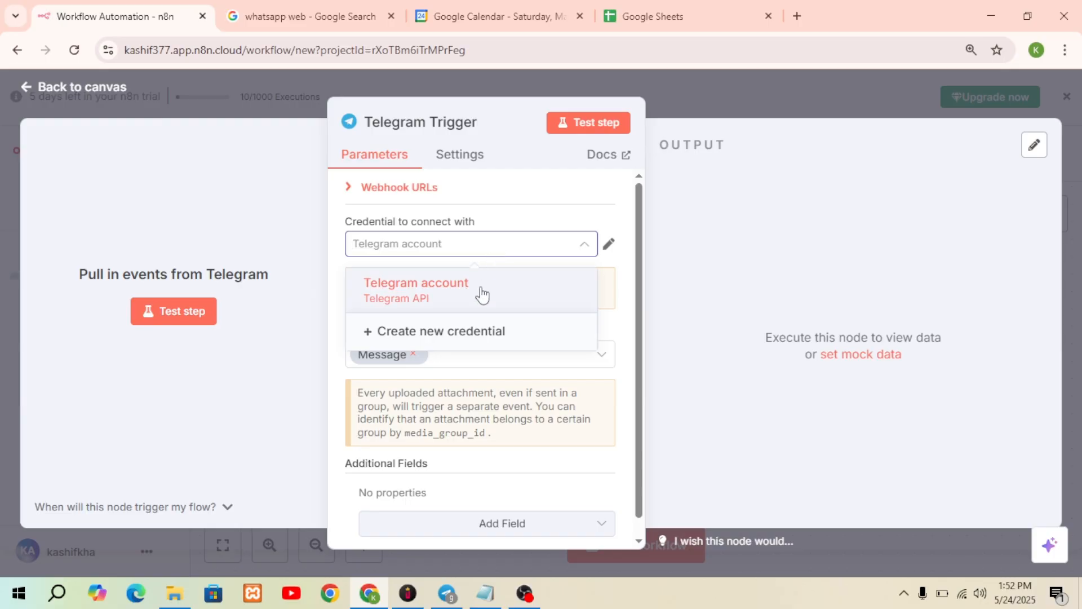
click(459, 334)
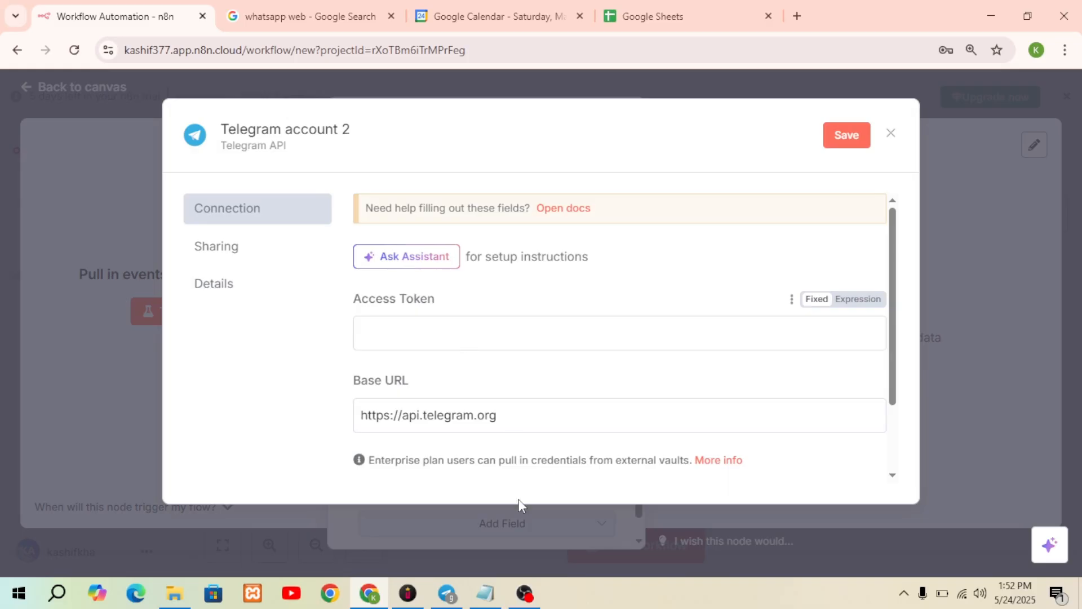
click(446, 599)
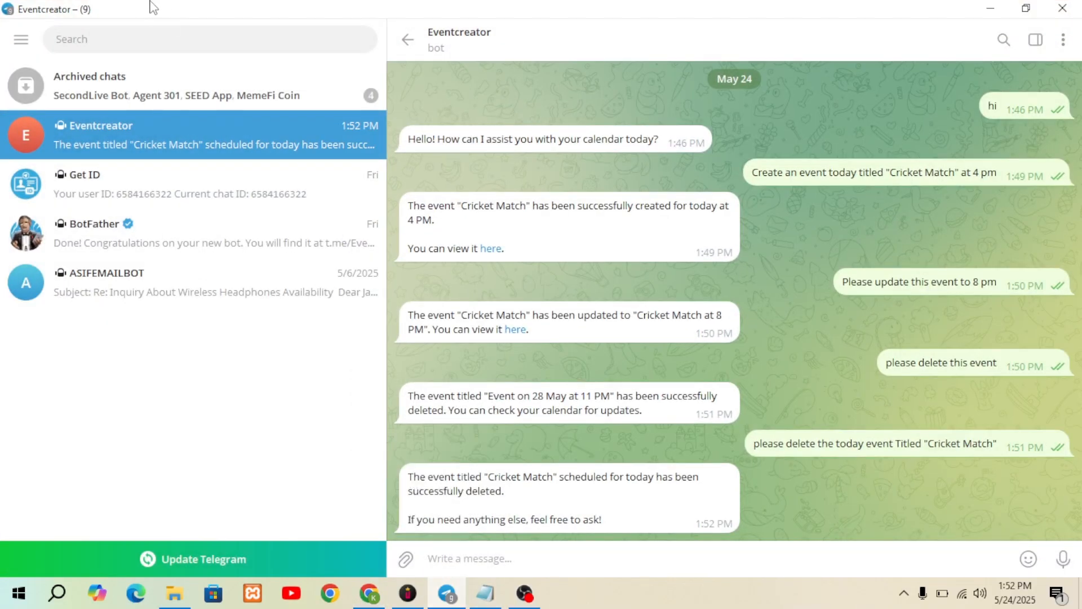
click(144, 32)
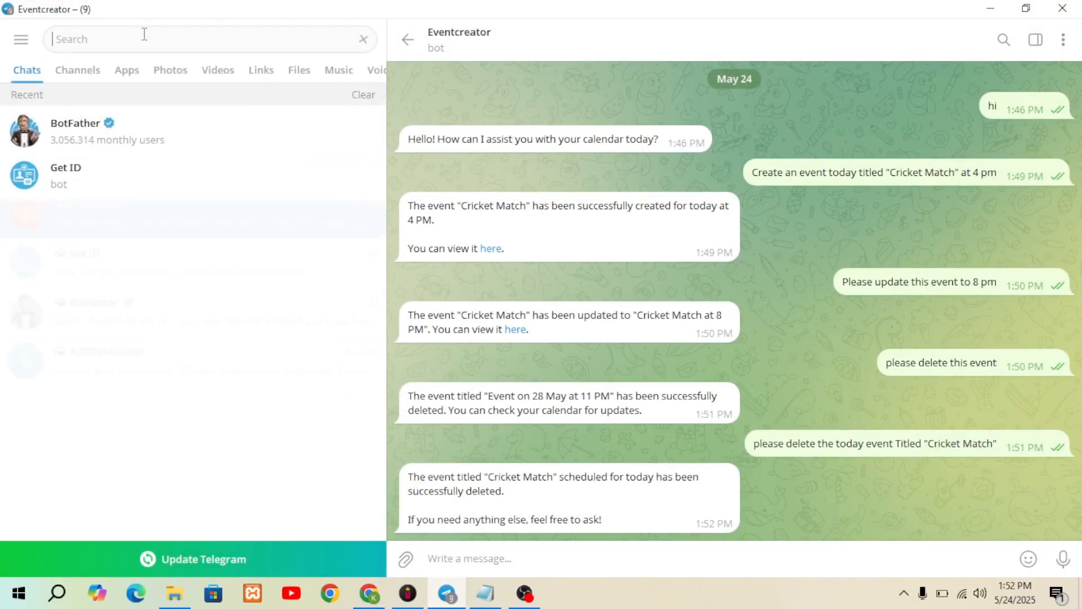
click(110, 136)
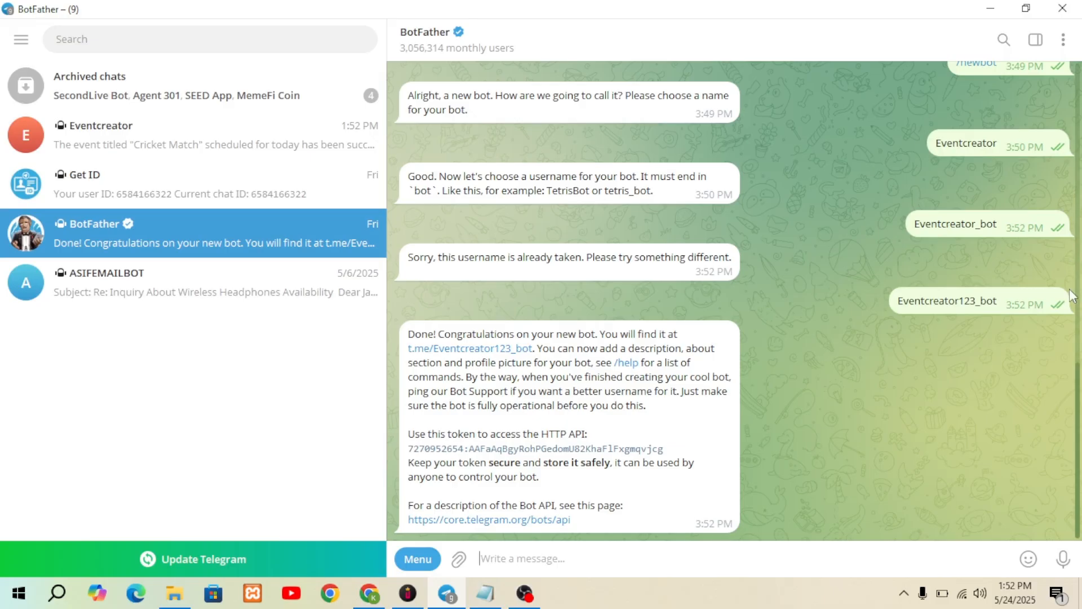
- Review the BotFather conversation from /start through /newbot, the bot name and username choices, and the final confirmation message
scroll(1057, 245, up, 15)
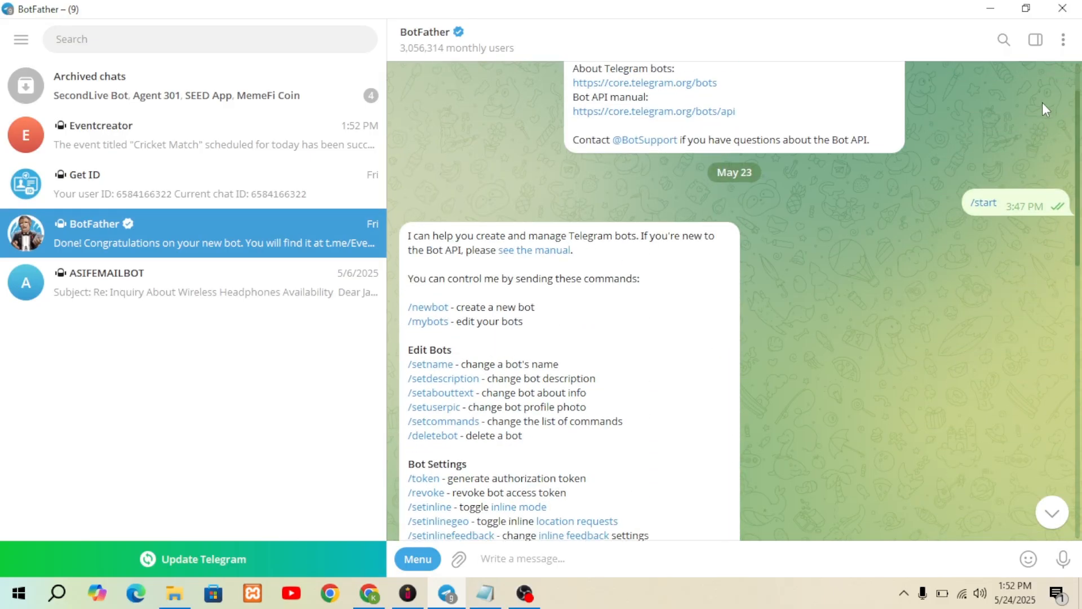
scroll(1064, 228, up, 1)
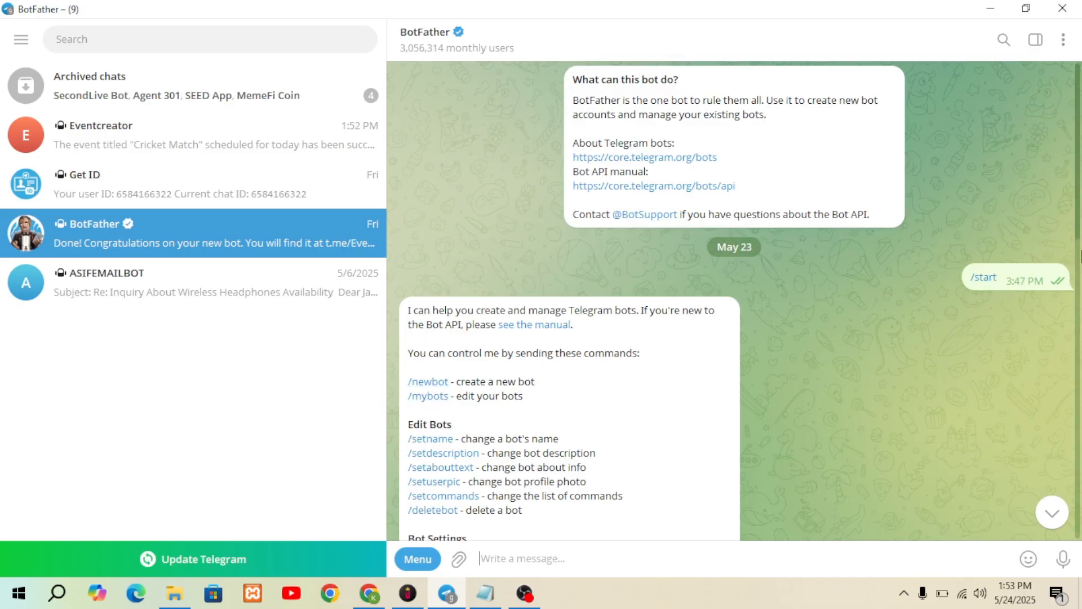
drag(1075, 242, 1079, 415)
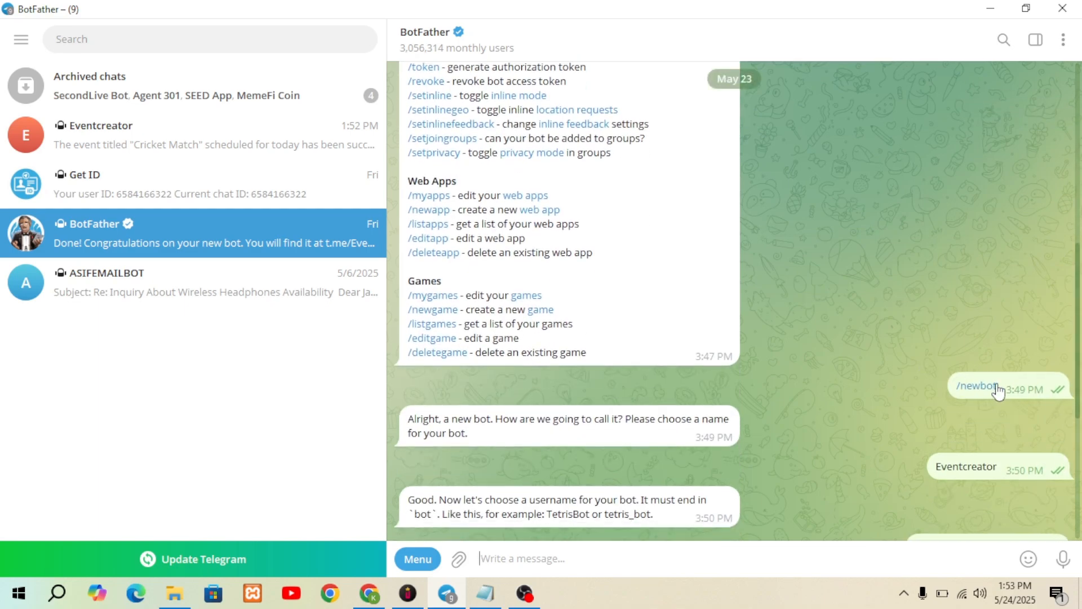
double_click(415, 421)
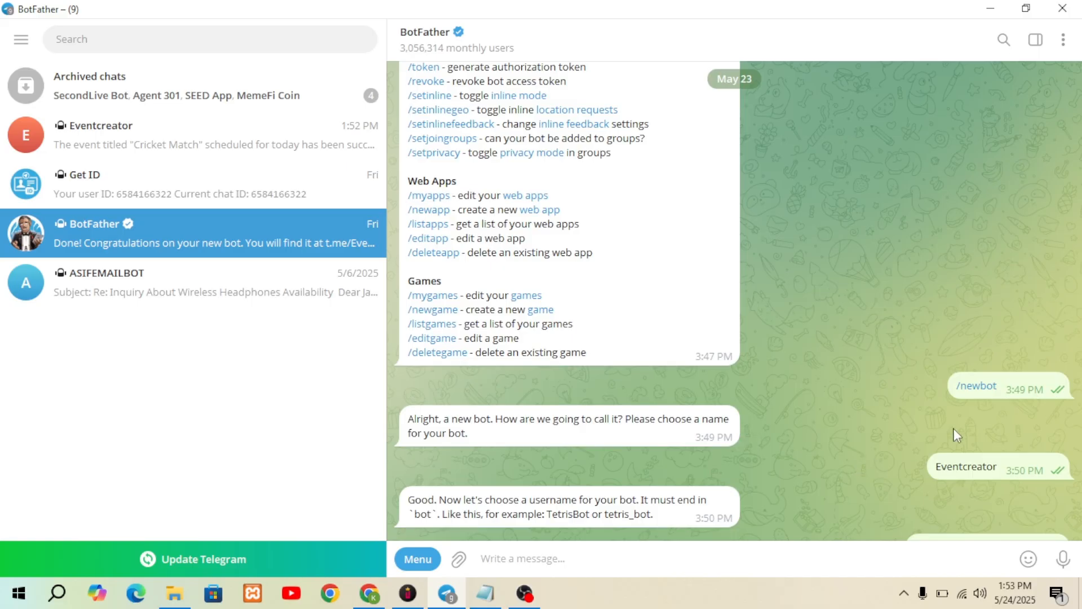
scroll(1077, 338, down, 3)
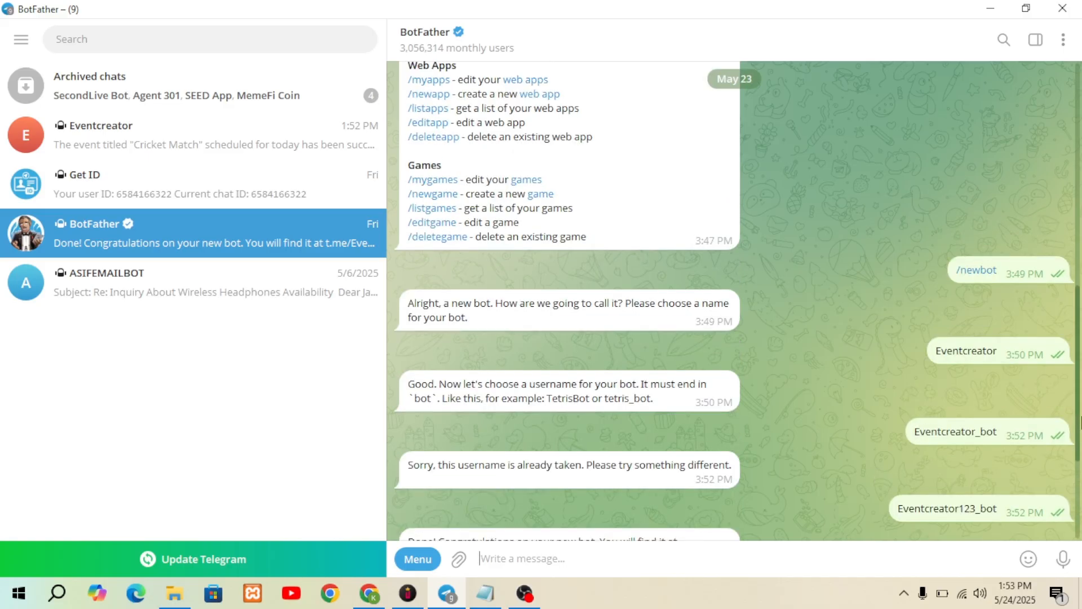
scroll(1081, 428, down, 3)
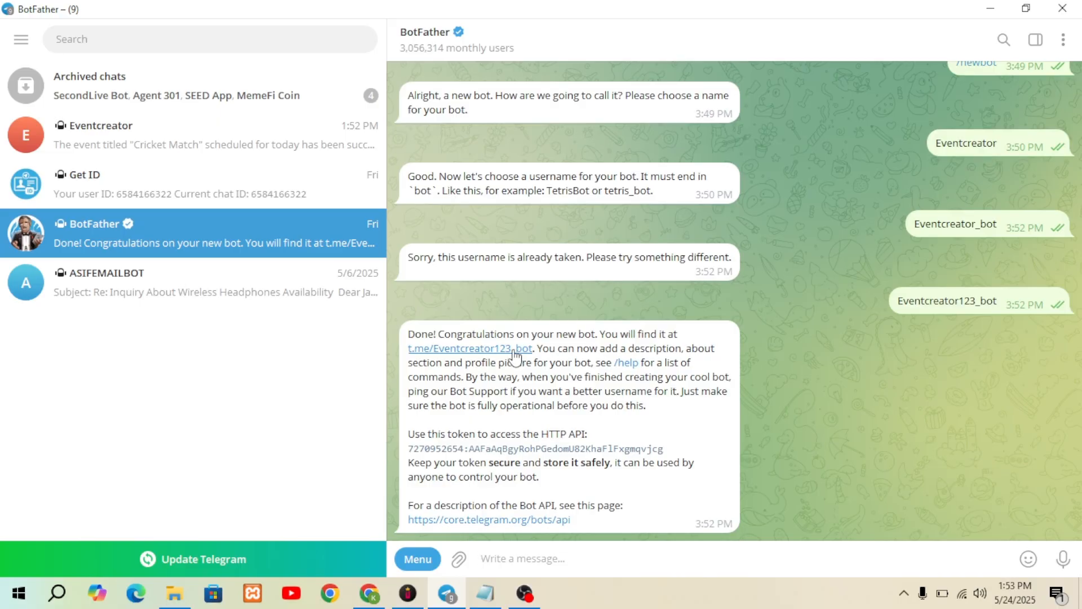
- Copy the bot's access token from BotFather and return to the new credential's Access Token field in n8n
click(444, 449)
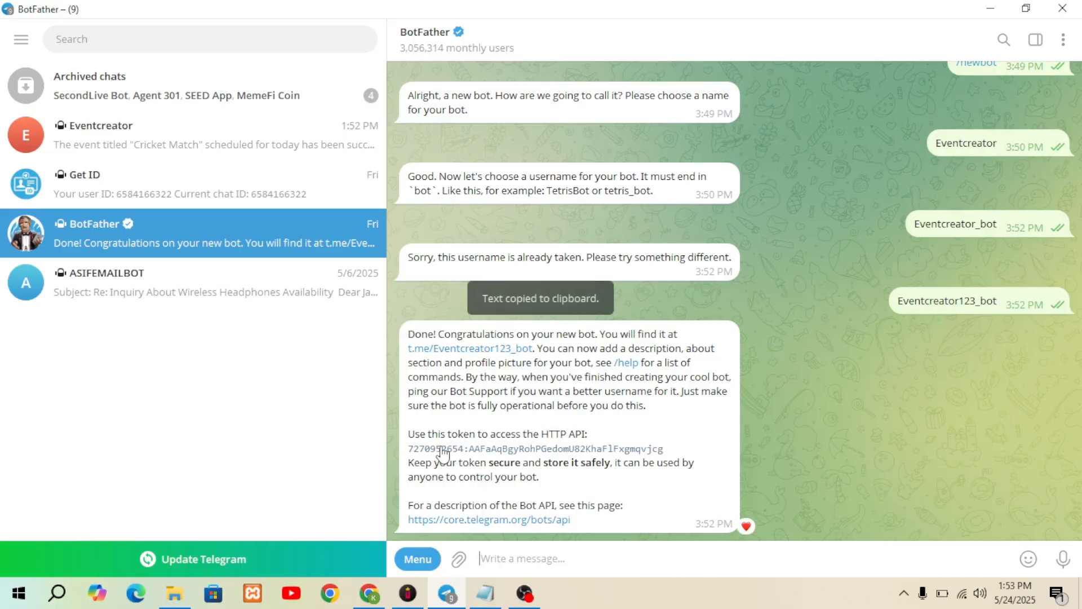
click(370, 595)
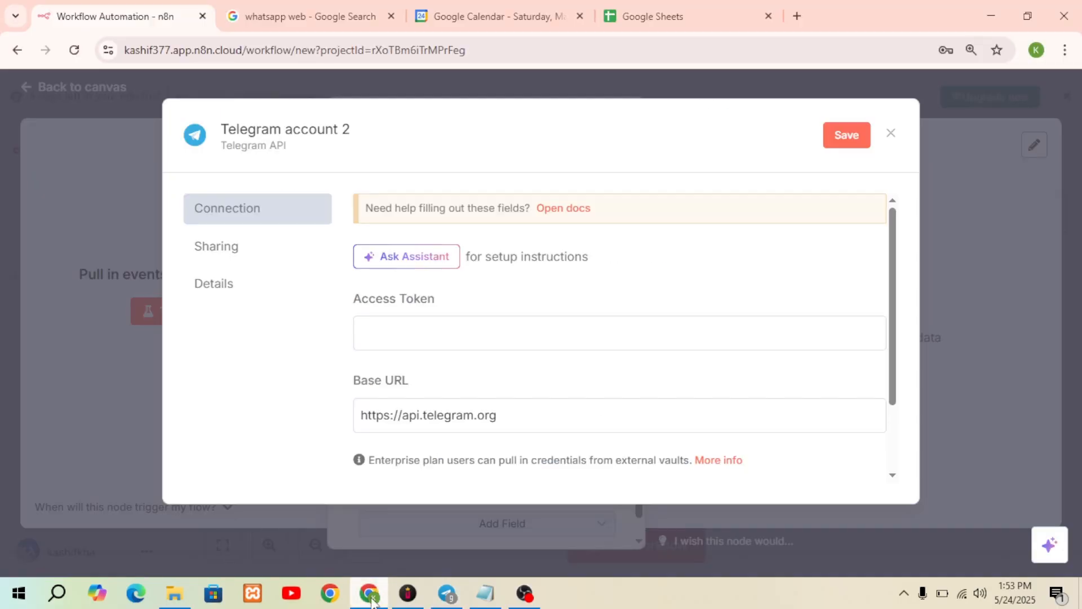
click(402, 336)
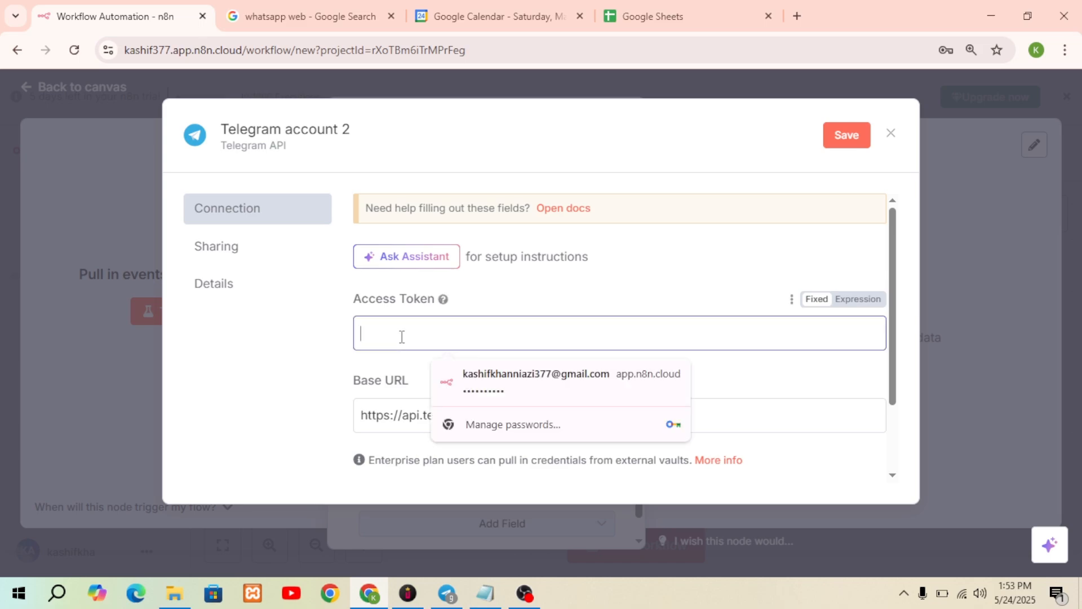
- Discard the new credential, keep the existing Telegram account, and move the Telegram Trigger node to the canvas's upper-left area
click(891, 134)
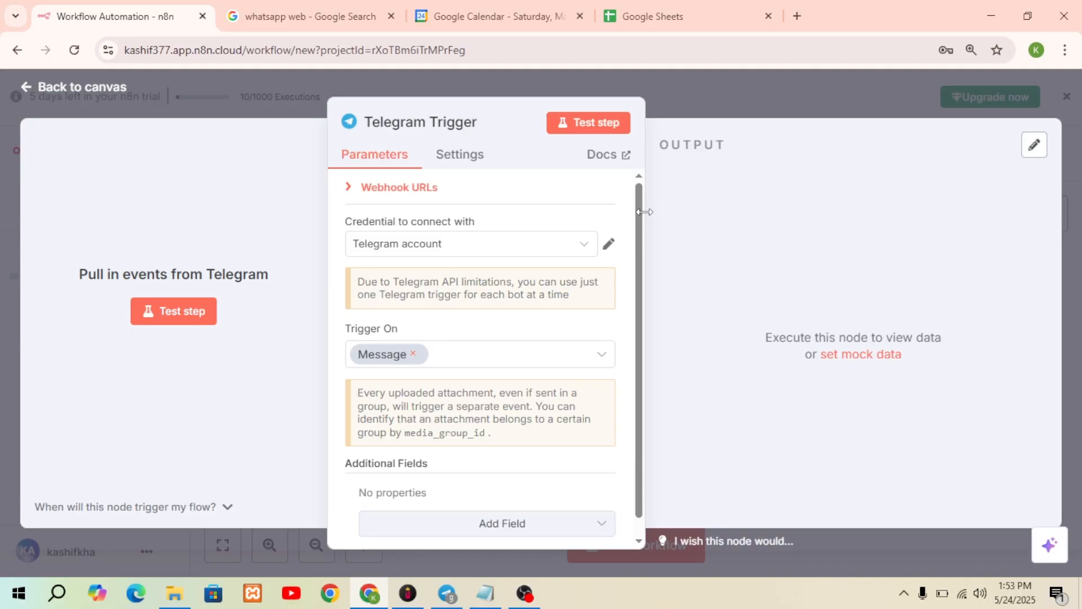
click(47, 88)
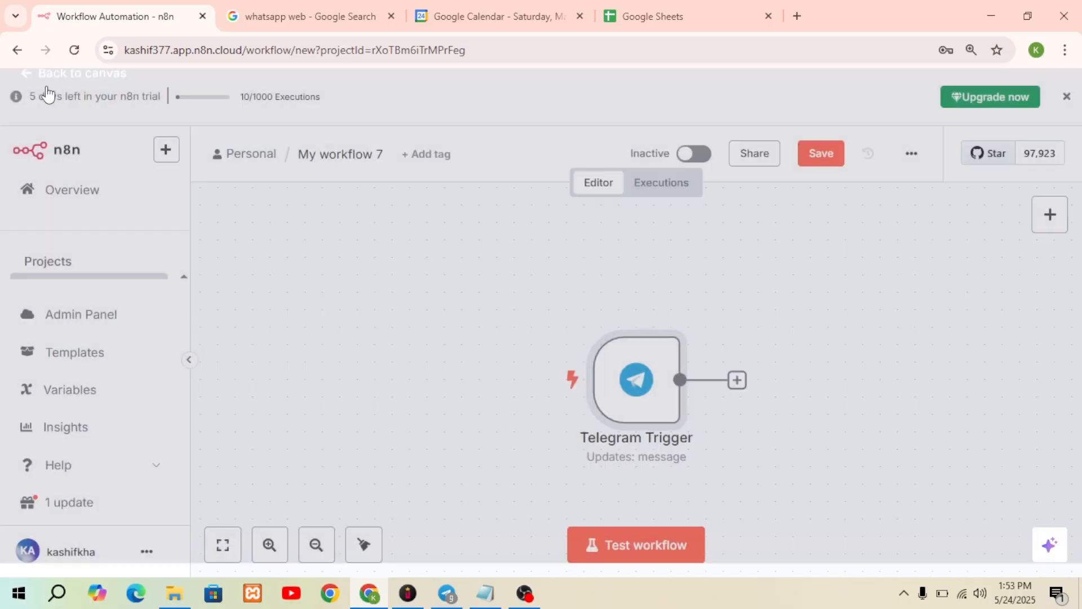
drag(632, 404, 381, 307)
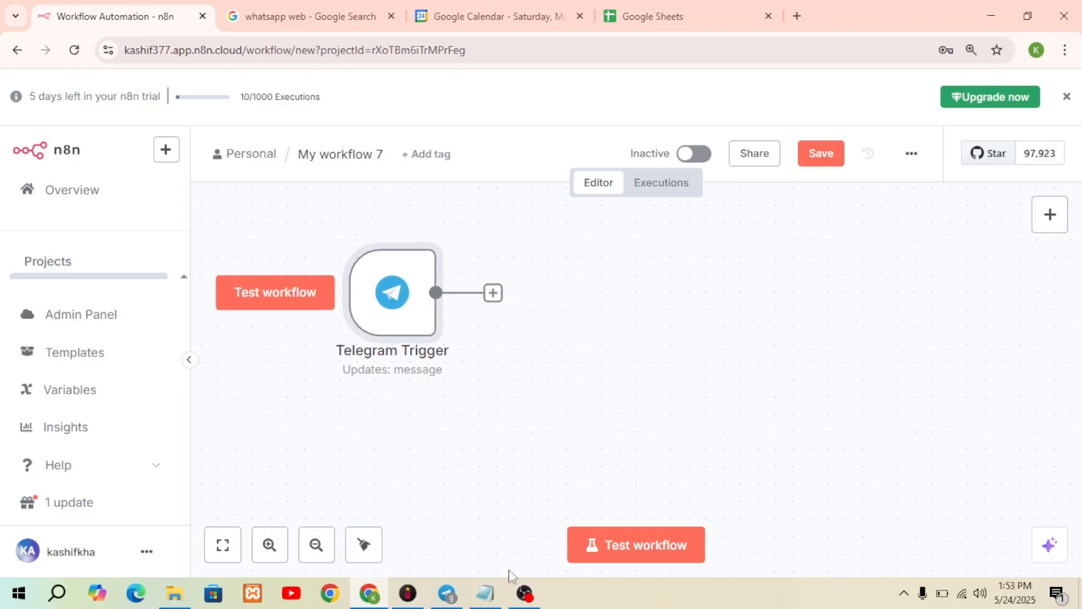
- Open the Eventcreator bot's chat in Telegram through the bot link in BotFather's confirmation message
click(447, 593)
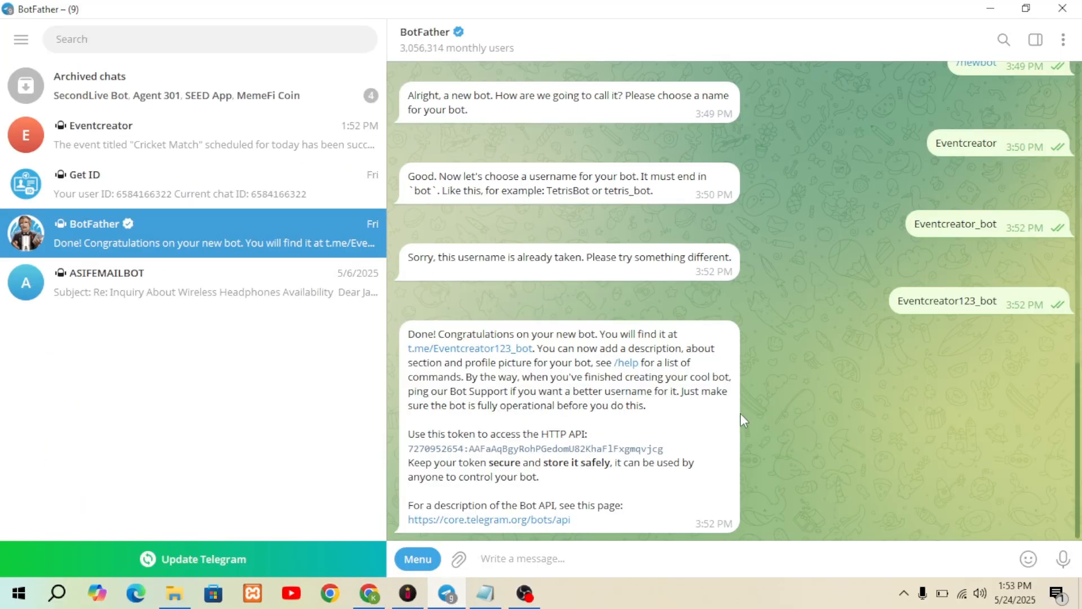
double_click(474, 358)
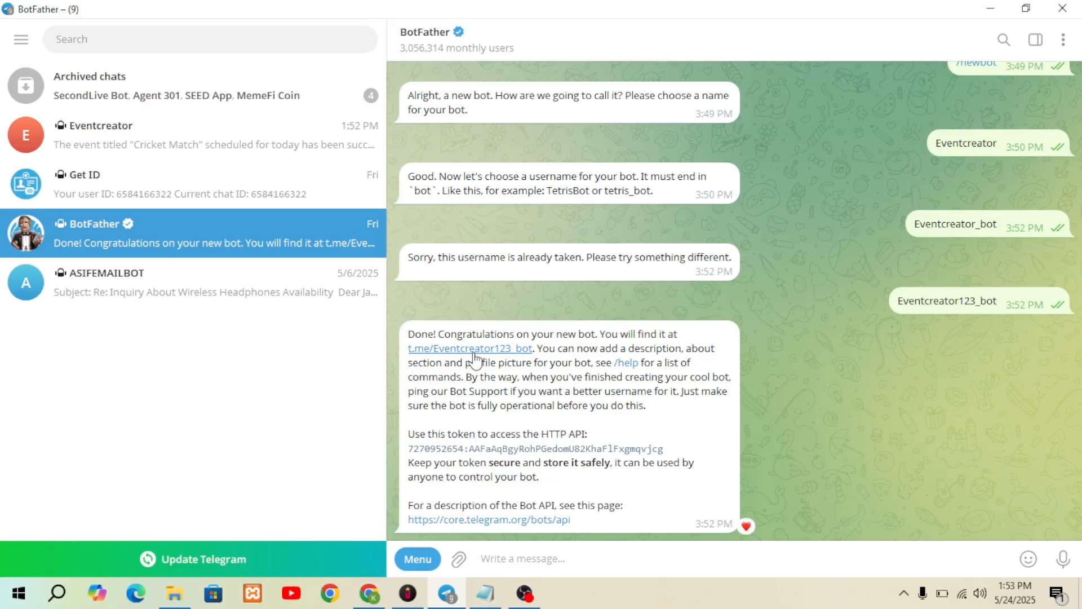
click(472, 352)
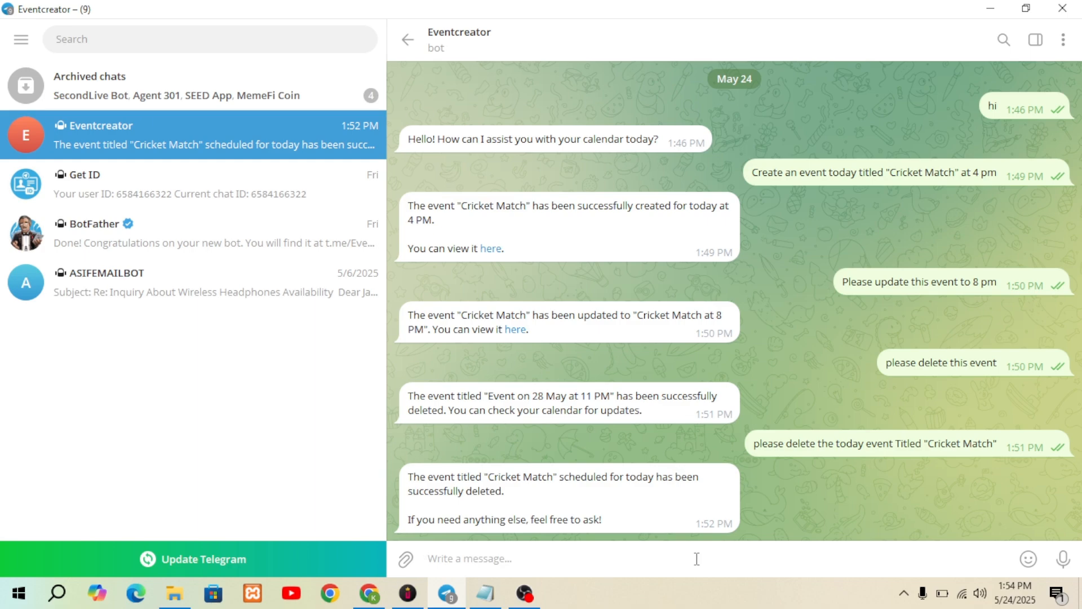
- Switch back to n8n and connect an AI Agent node after the Telegram Trigger
click(357, 600)
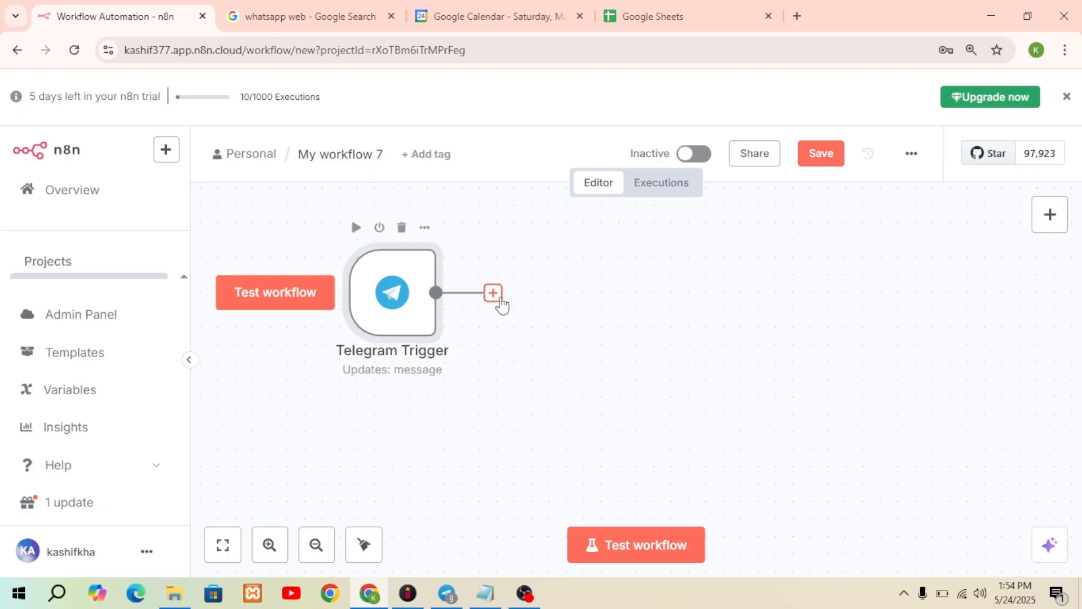
click(494, 293)
click(793, 330)
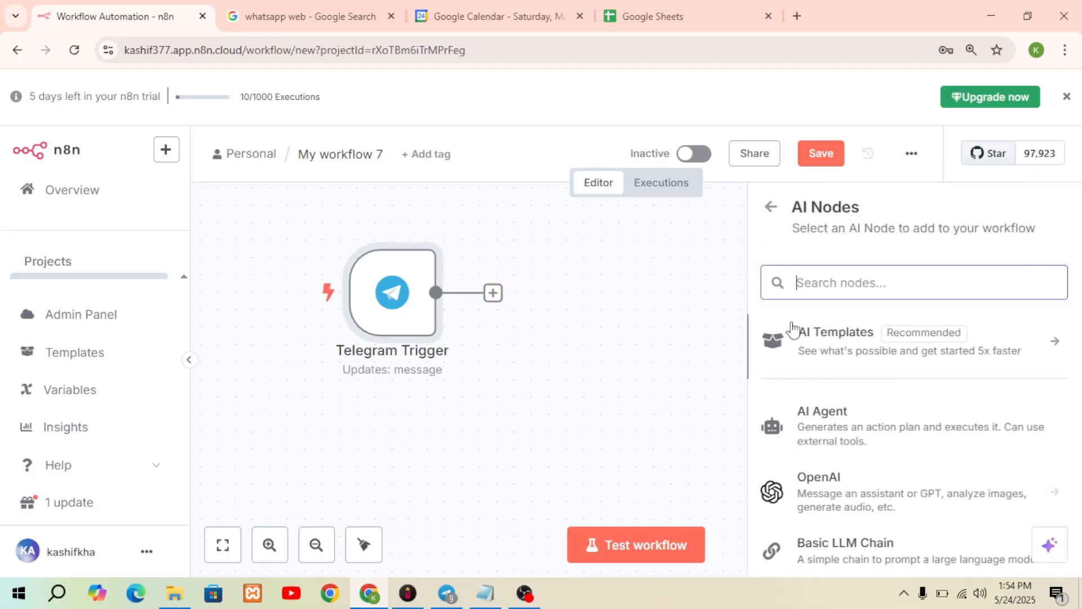
click(835, 421)
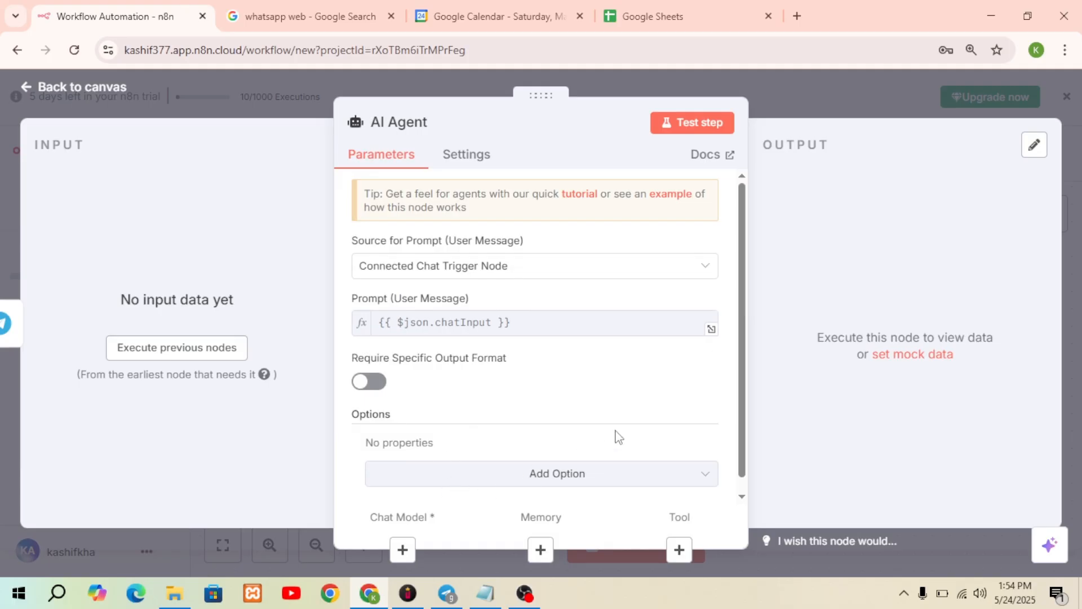
click(117, 95)
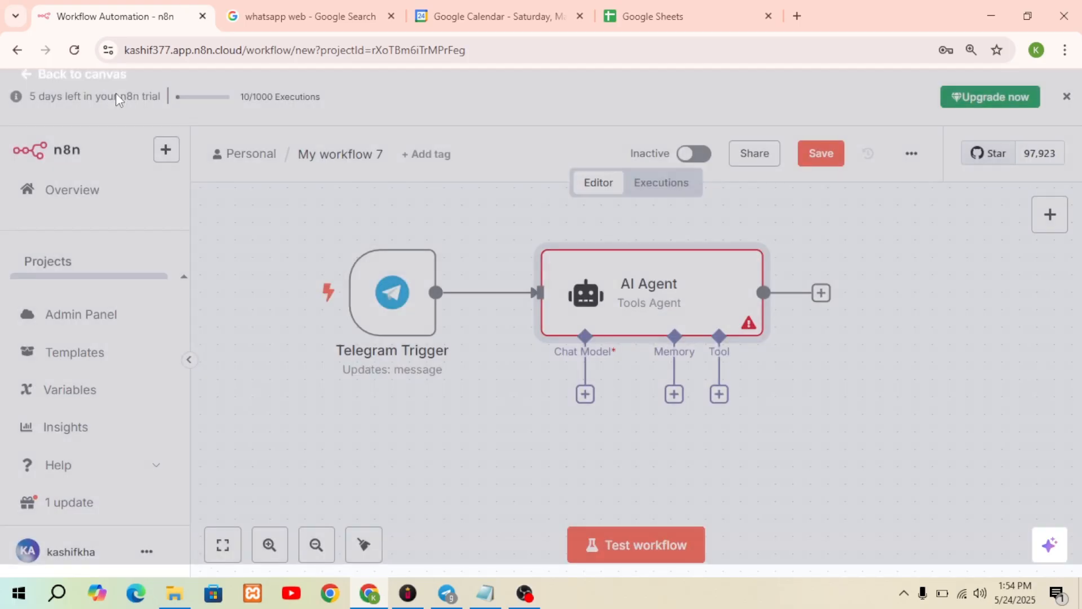
- Attach an OpenAI Chat Model using the existing OpenAi account and gpt-4o-mini to the AI Agent, and place it below the Telegram Trigger
click(585, 397)
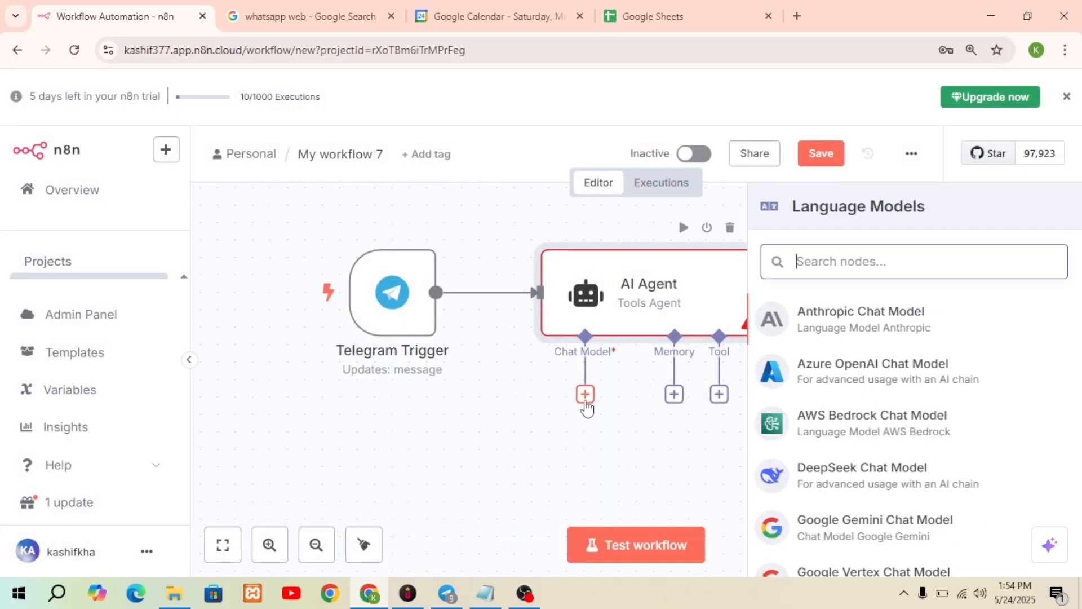
text(pe)
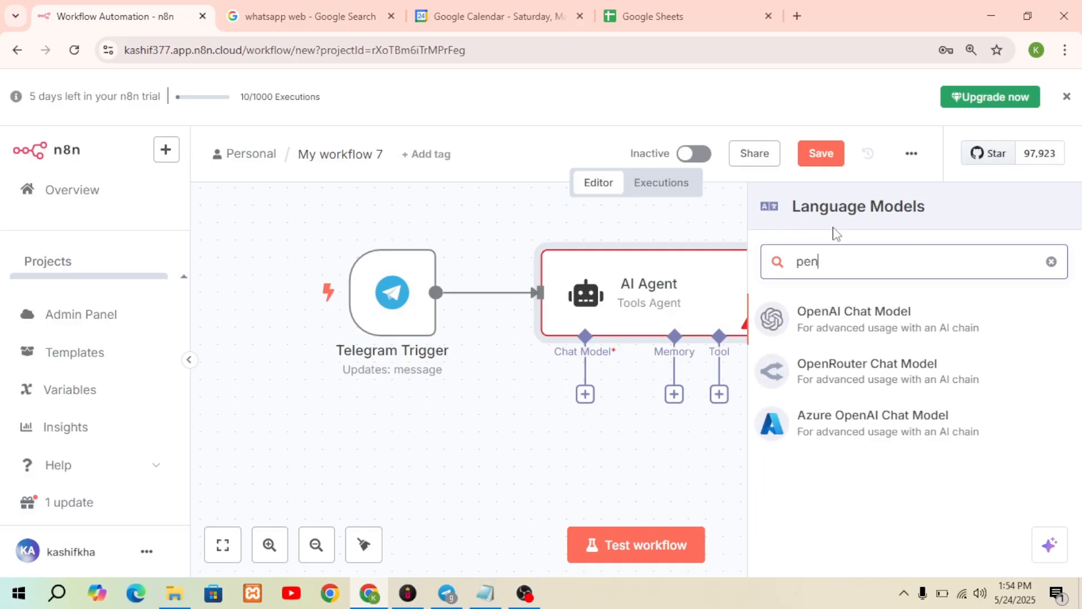
click(829, 302)
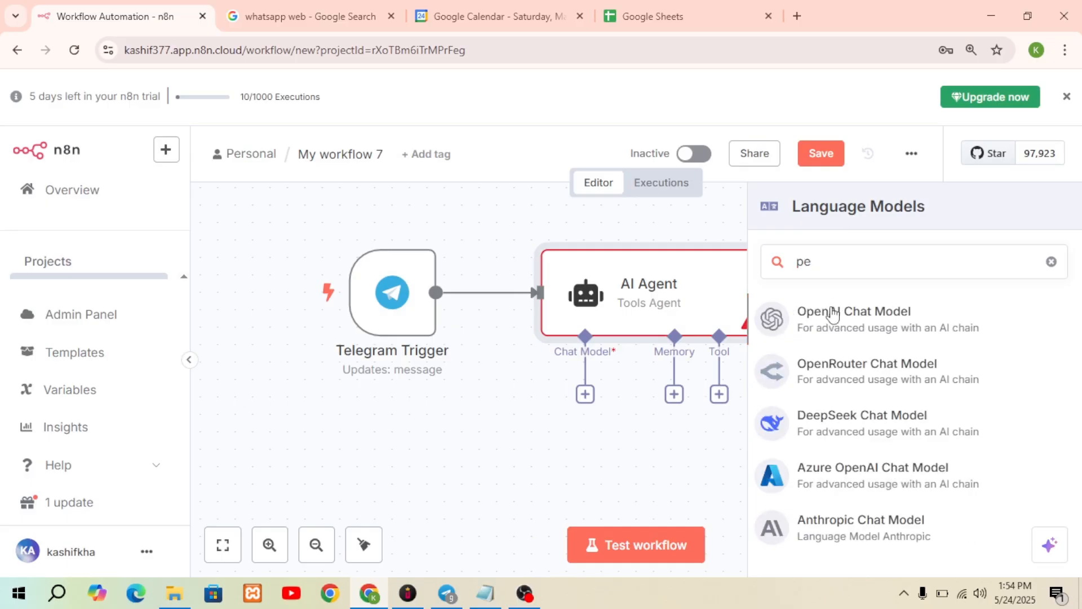
click(477, 206)
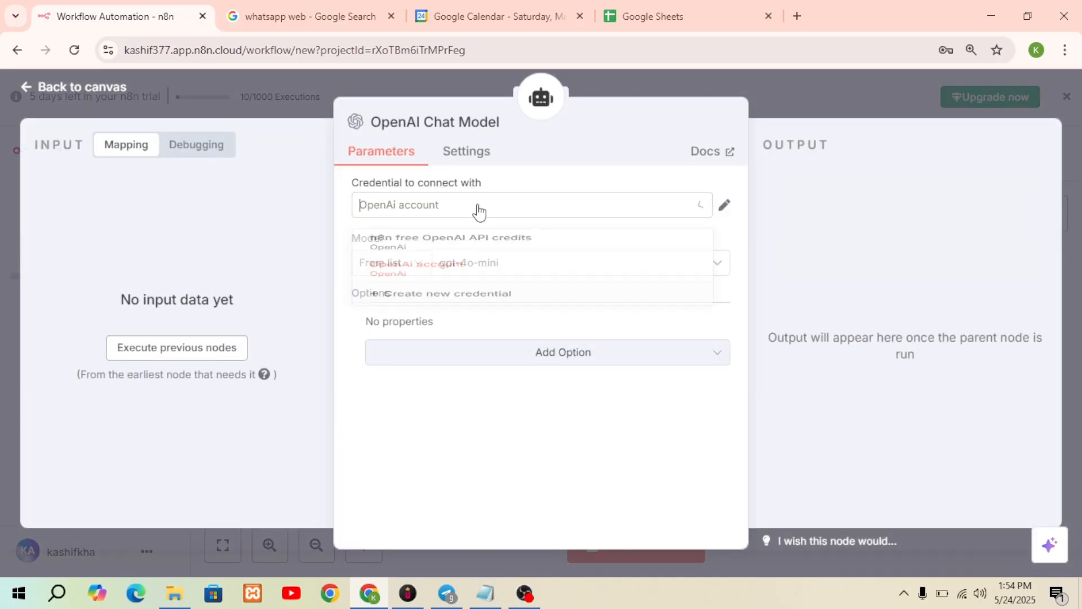
click(479, 212)
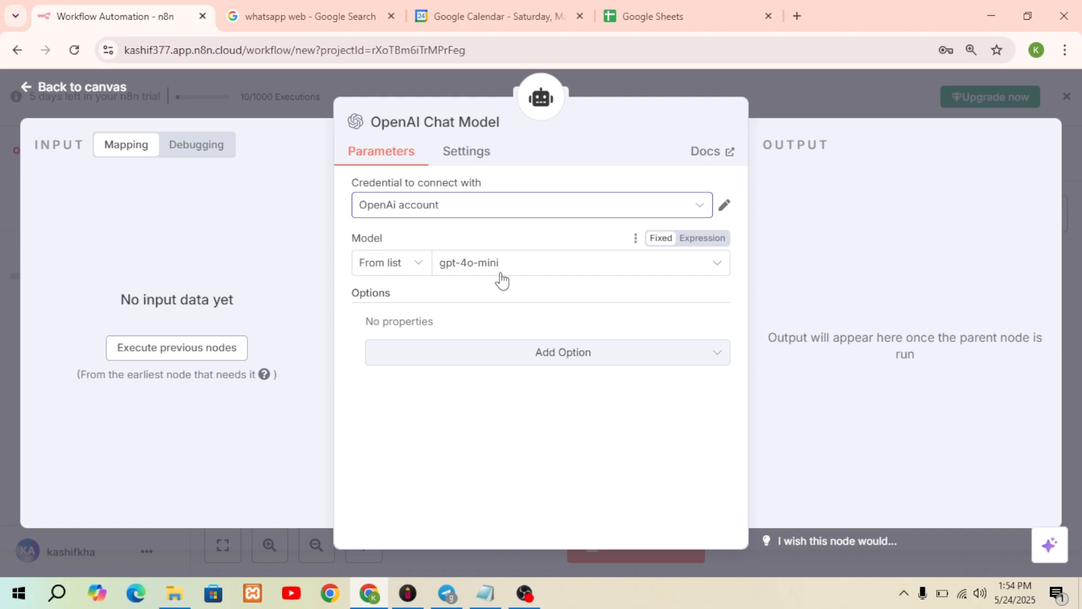
click(573, 271)
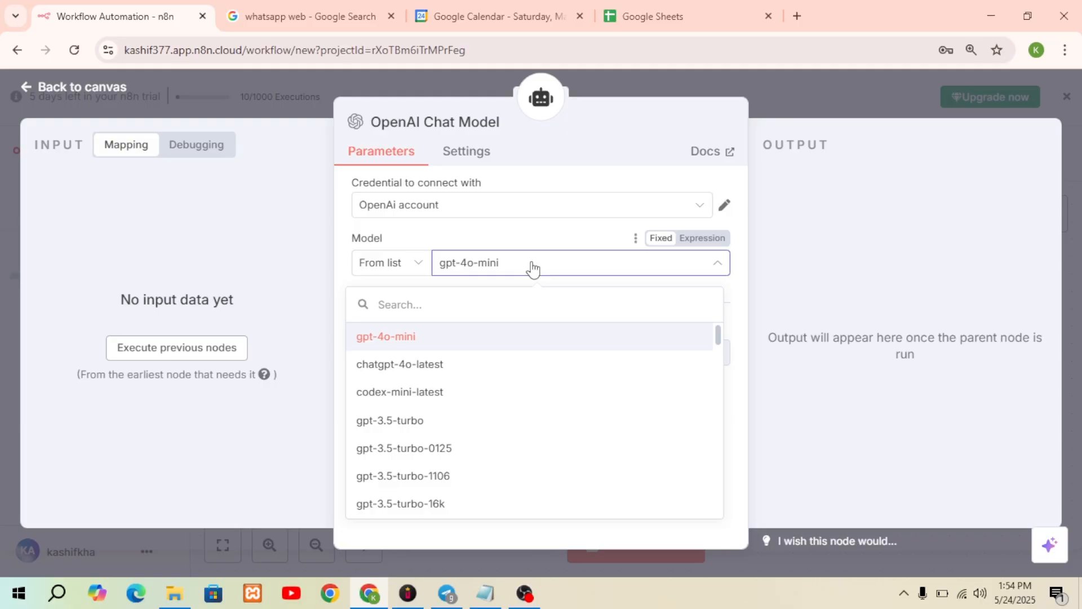
click(89, 87)
drag(592, 475, 453, 475)
- Attach Simple Memory to the AI Agent with its default settings, and line it up beside the OpenAI Chat Model below the Telegram Trigger
click(674, 393)
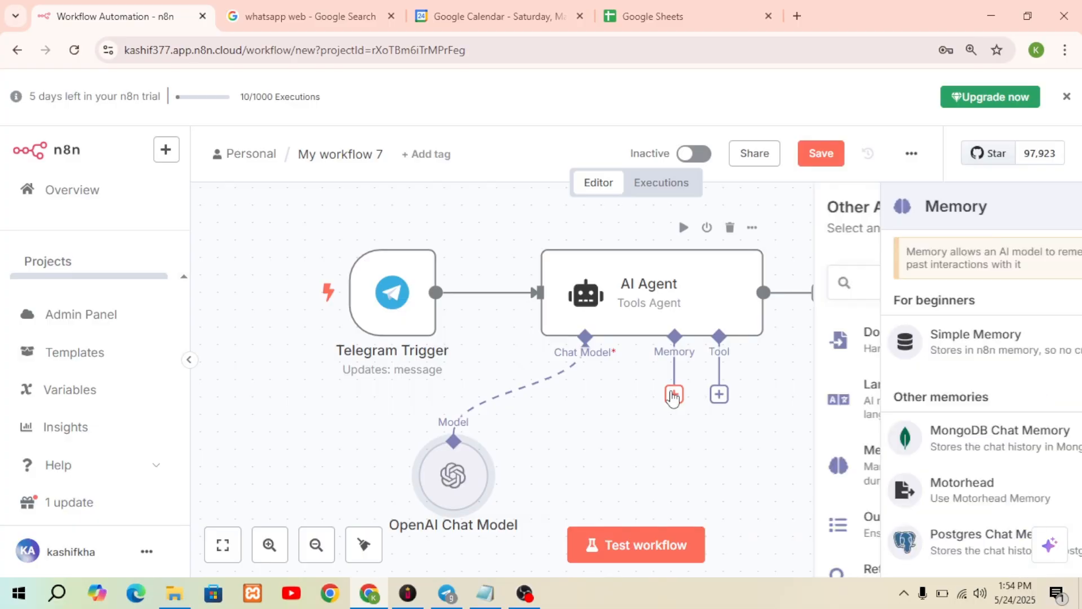
click(832, 345)
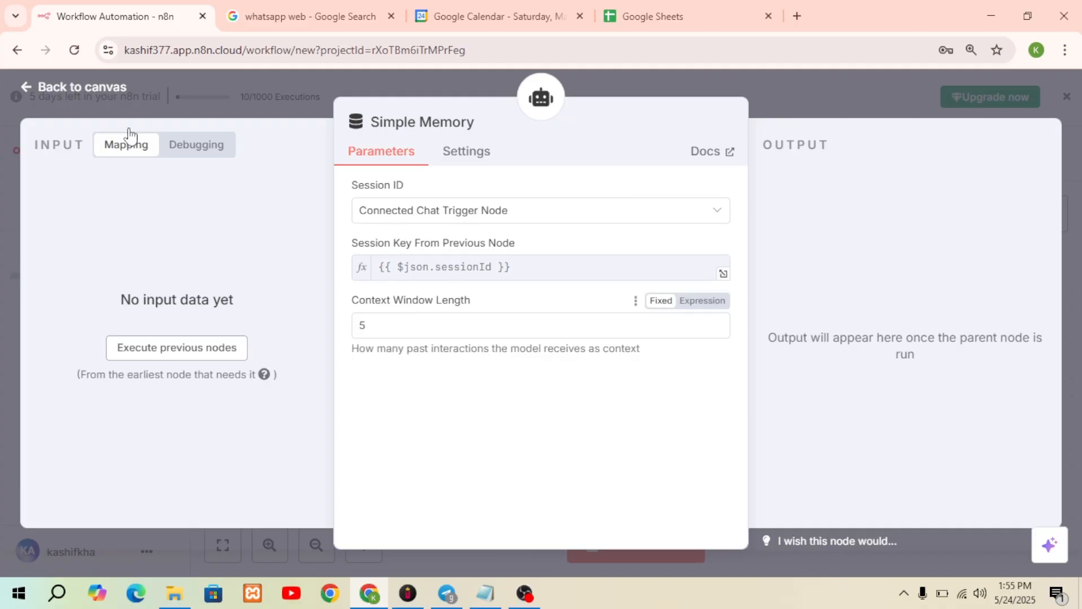
click(82, 87)
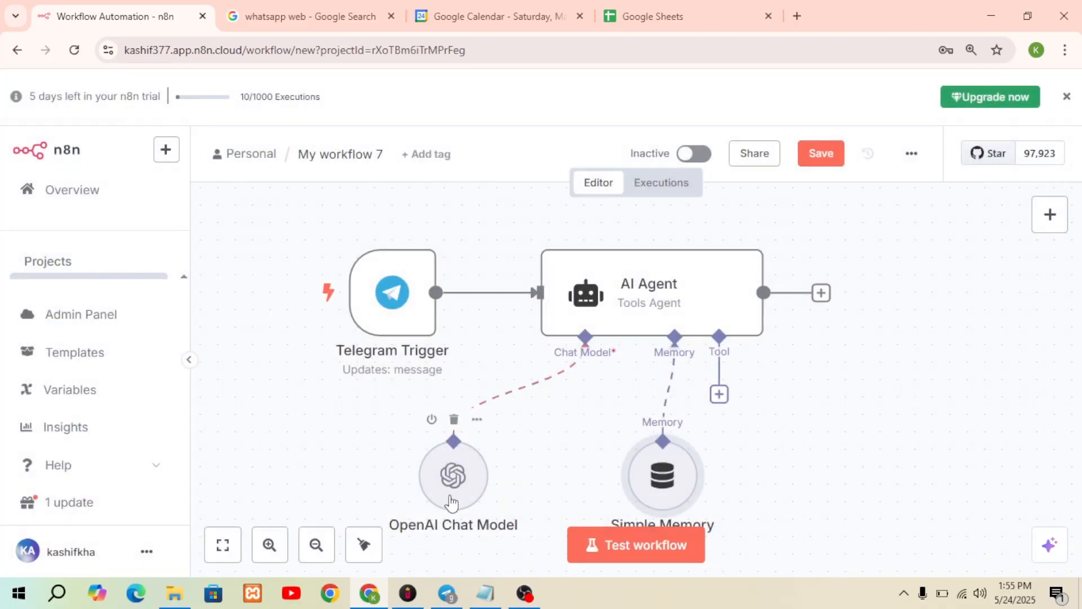
drag(324, 458, 306, 458)
drag(680, 481, 472, 464)
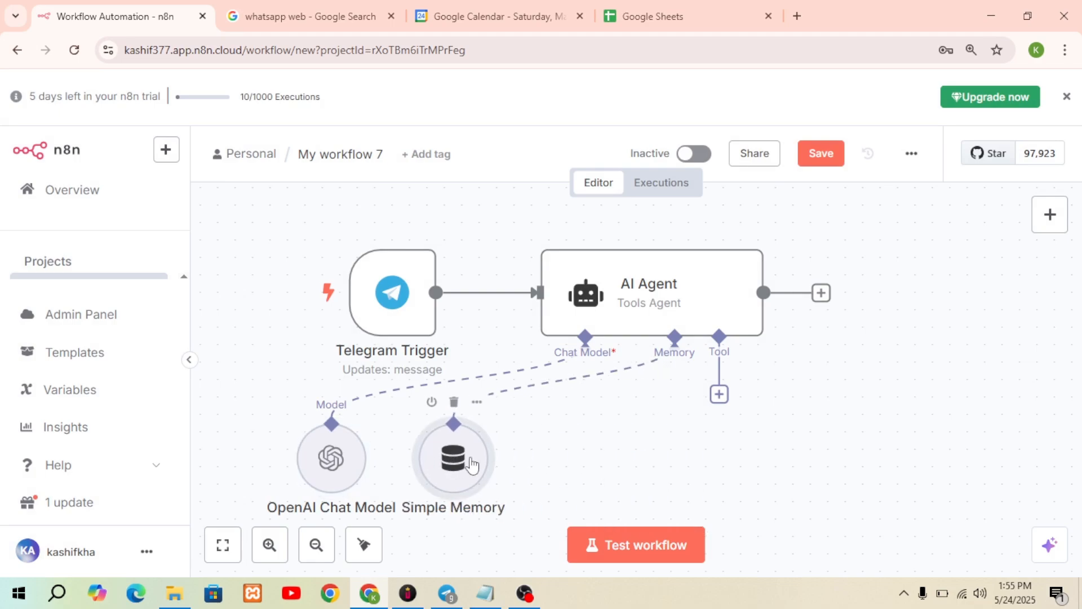
- Add a Google Calendar Tool to the AI Agent's Tool connection
click(719, 395)
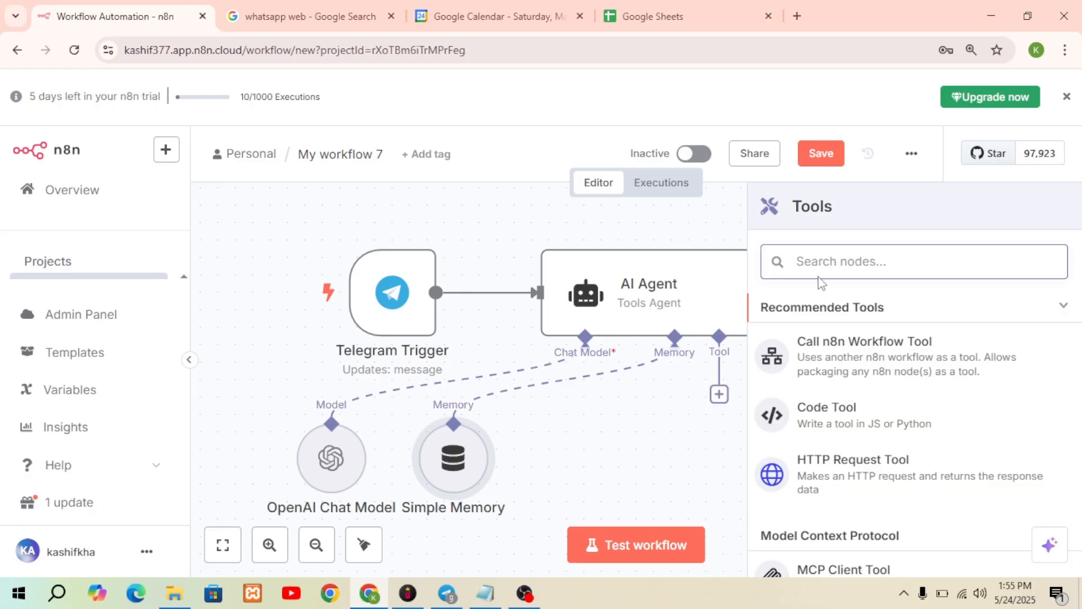
text(googlee)
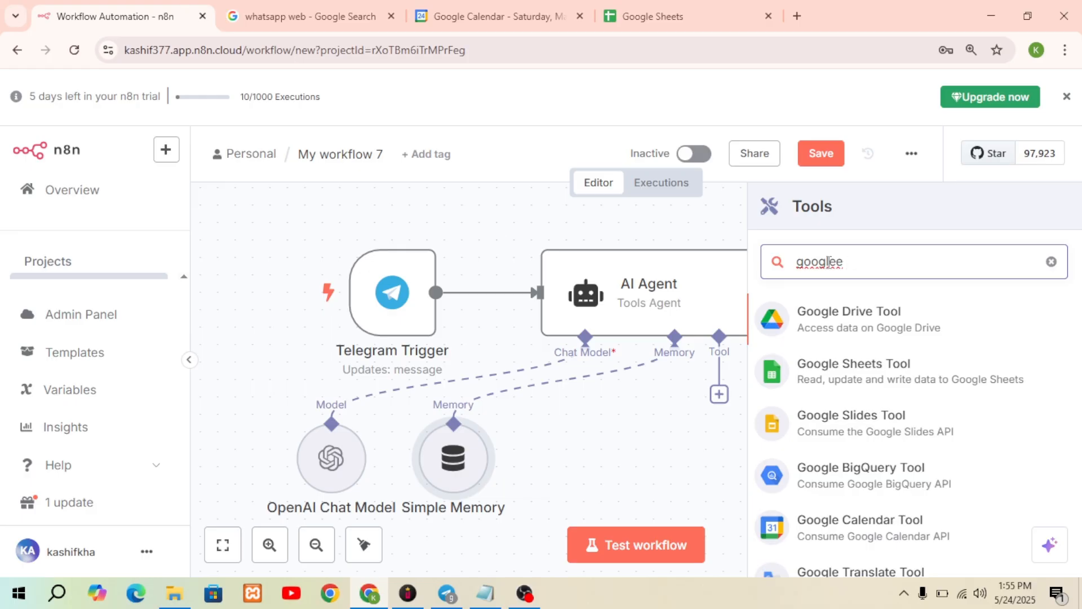
click(846, 540)
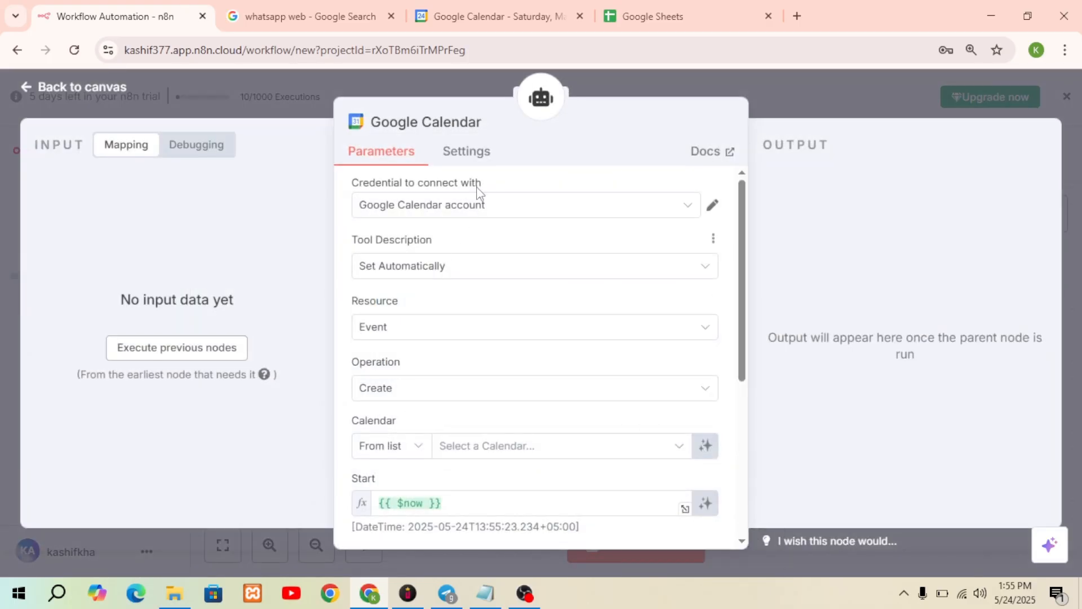
click(475, 209)
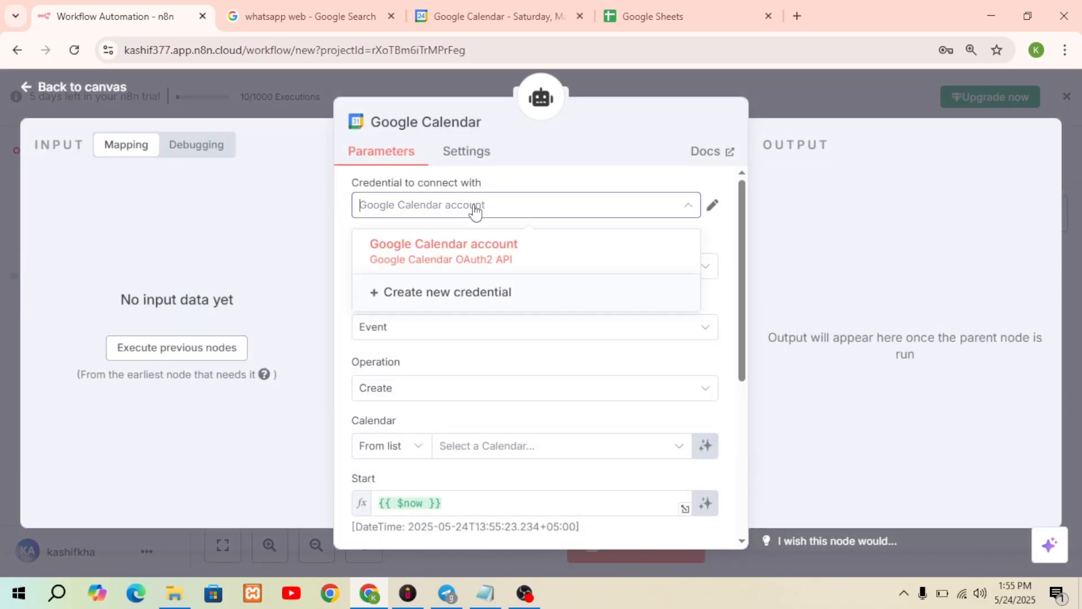
click(434, 298)
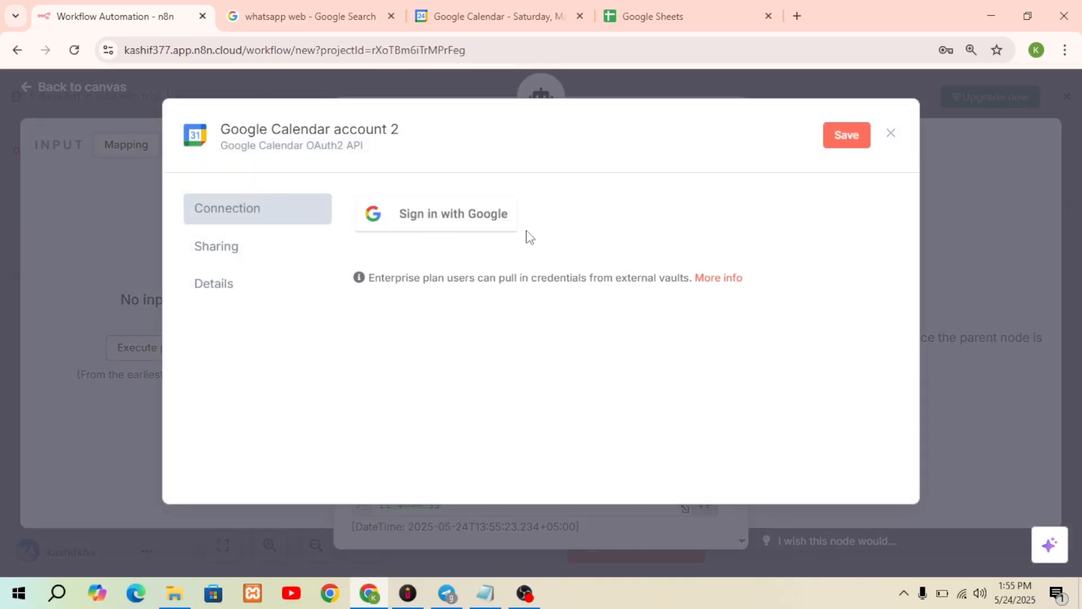
click(891, 133)
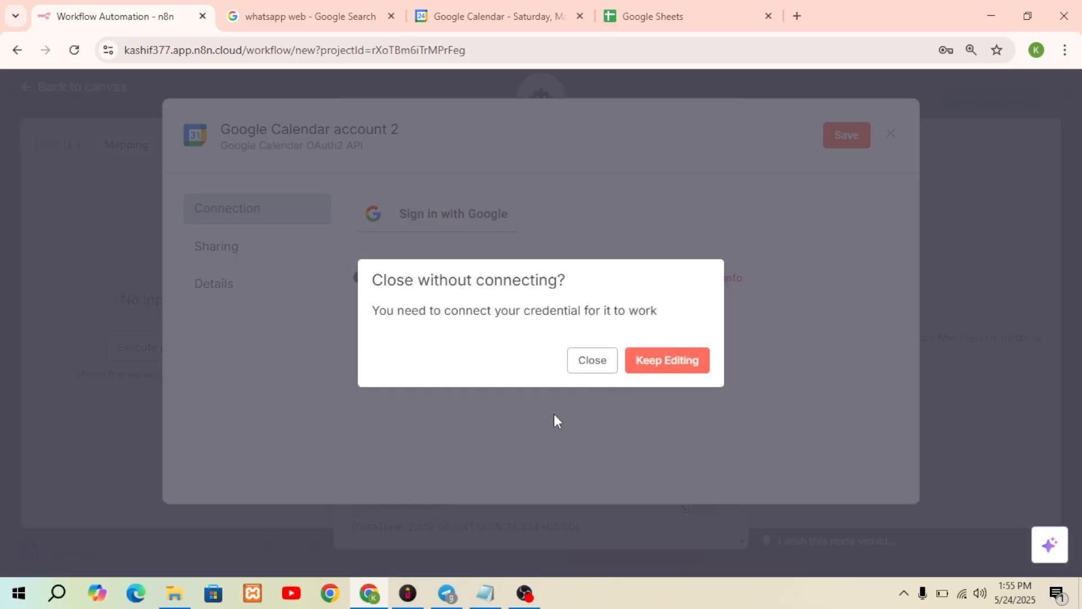
click(597, 361)
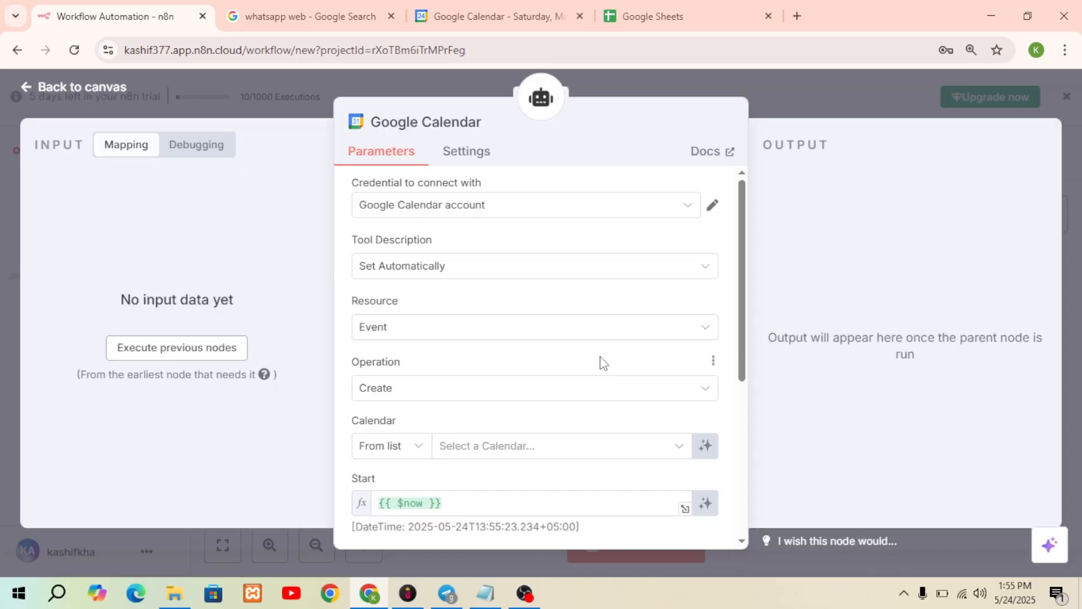
- Keep the automatic tool description and the Create operation for events, and select the account owner's Gmail calendar as the target calendar
click(544, 271)
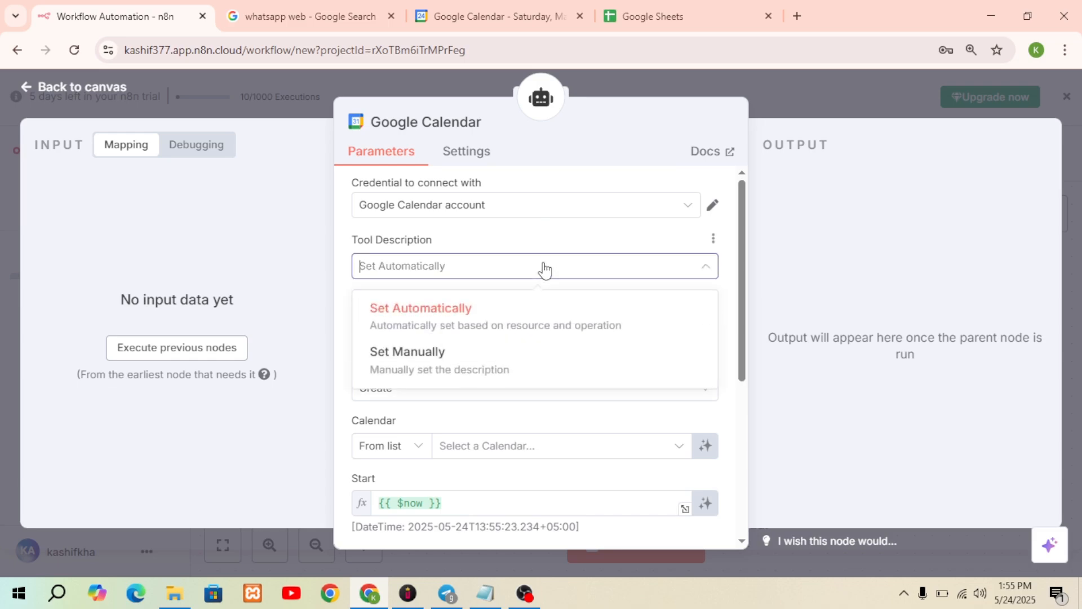
click(544, 271)
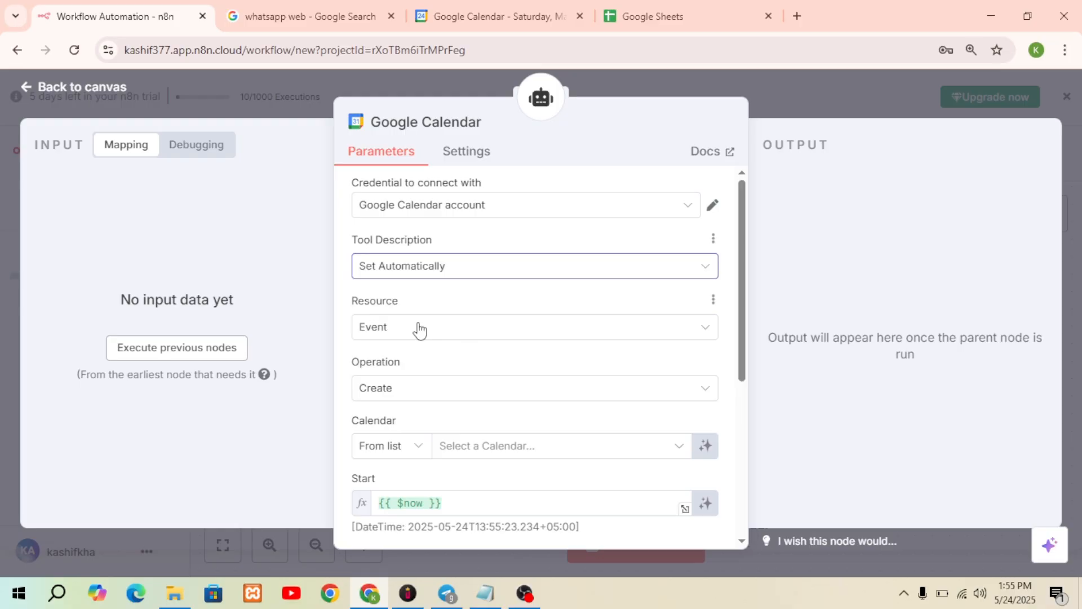
click(406, 391)
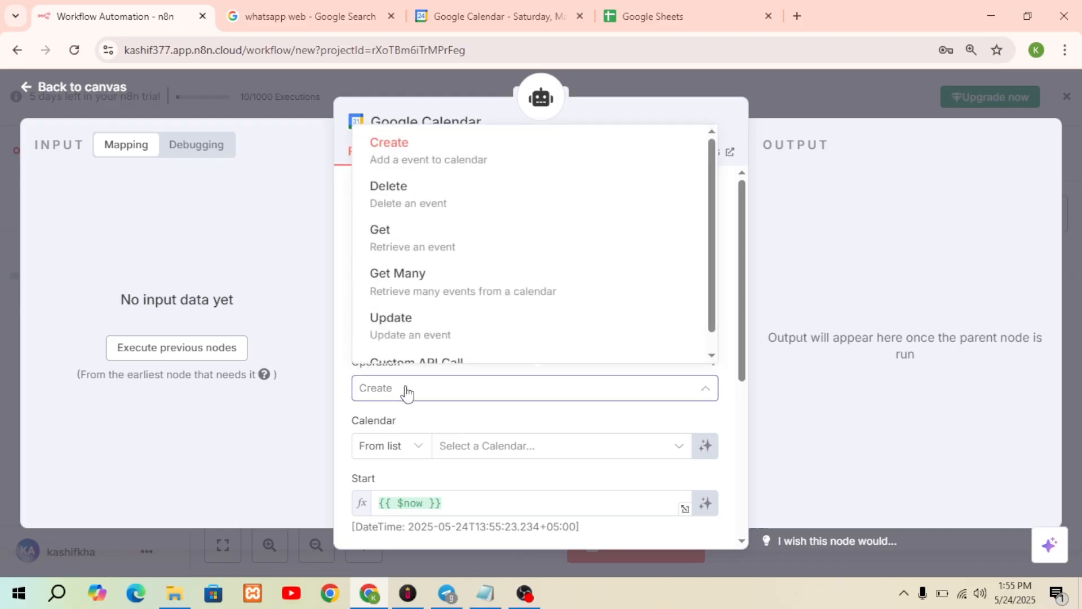
click(406, 391)
click(406, 392)
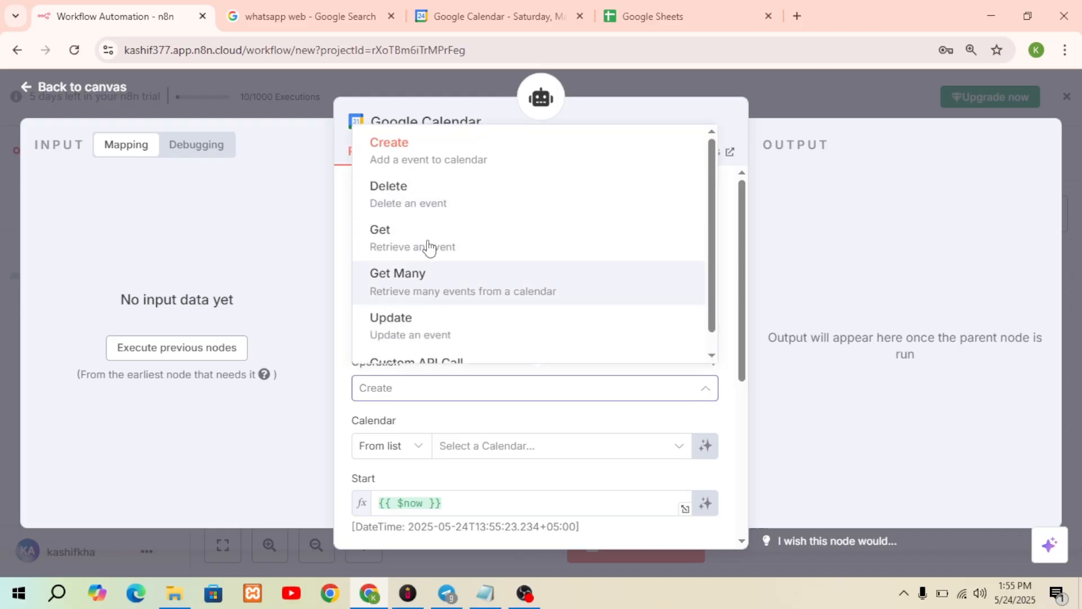
click(414, 142)
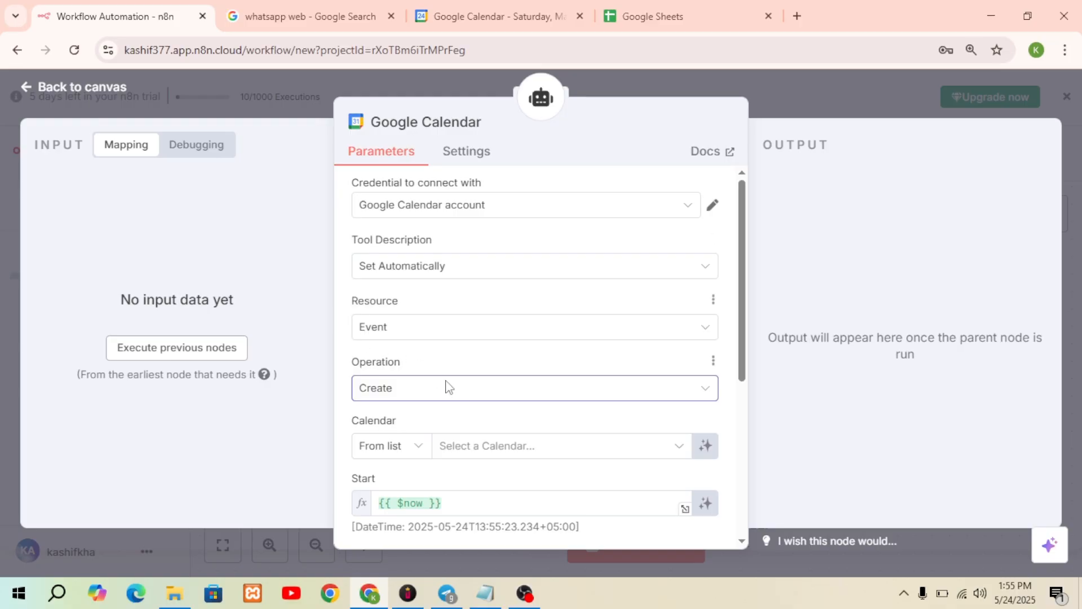
click(666, 457)
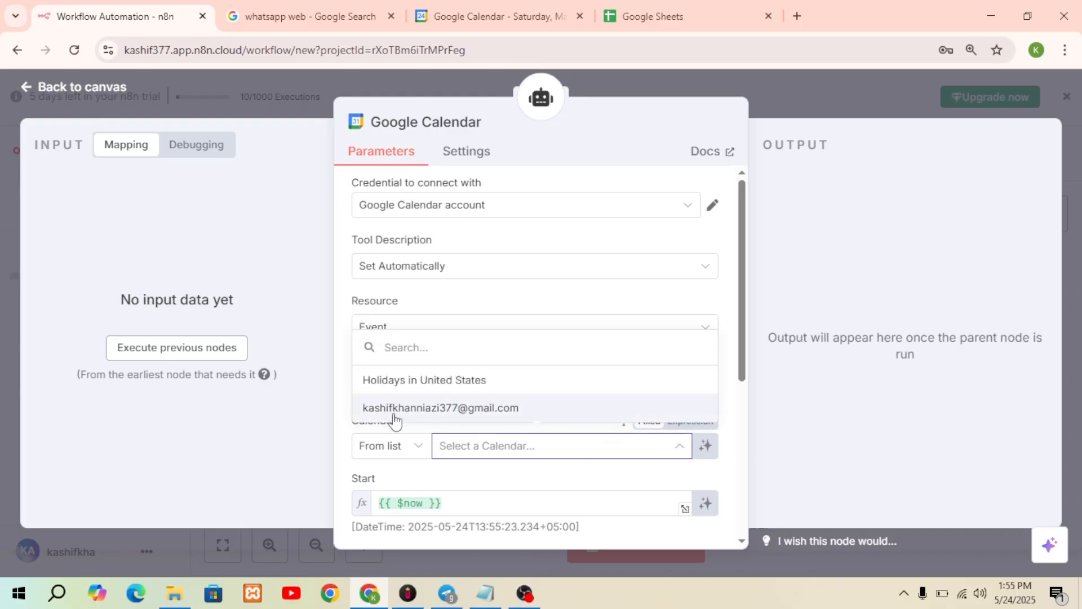
click(394, 416)
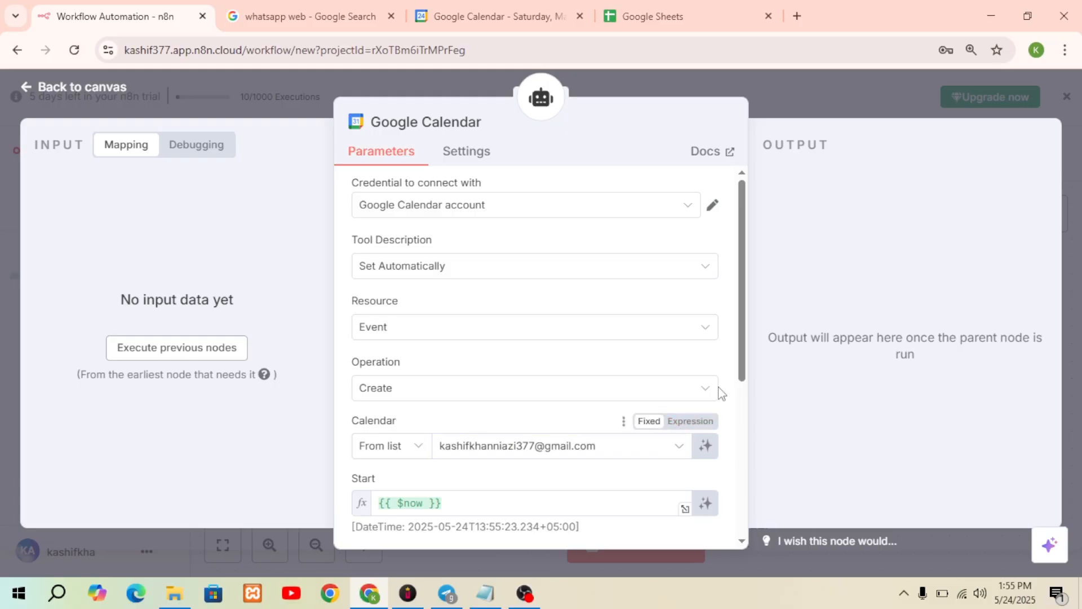
- Let the model define the Start and End parameters of the calendar event
drag(742, 362, 742, 438)
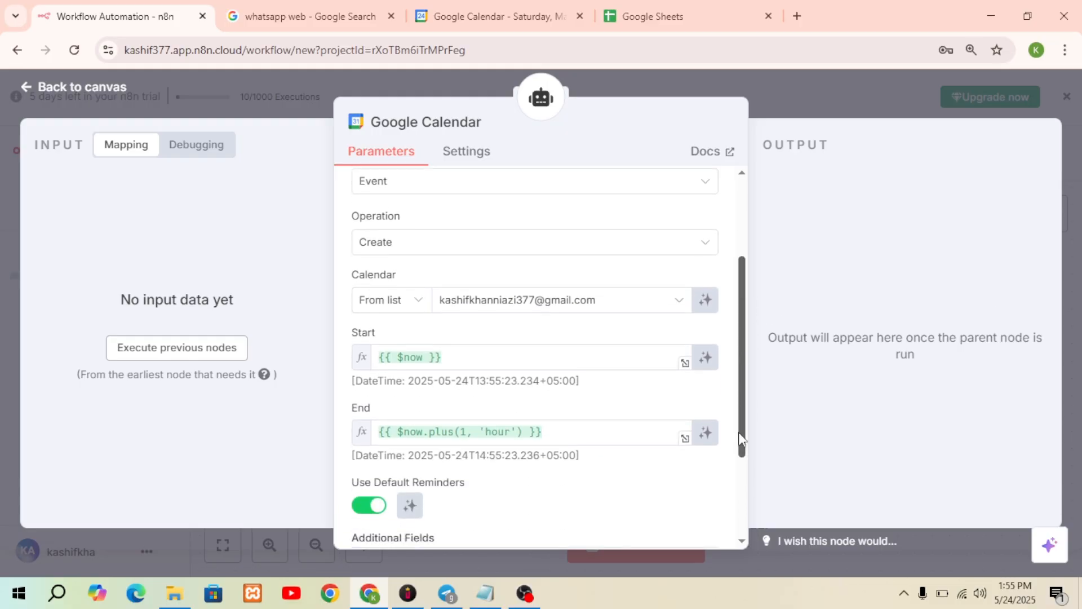
click(701, 363)
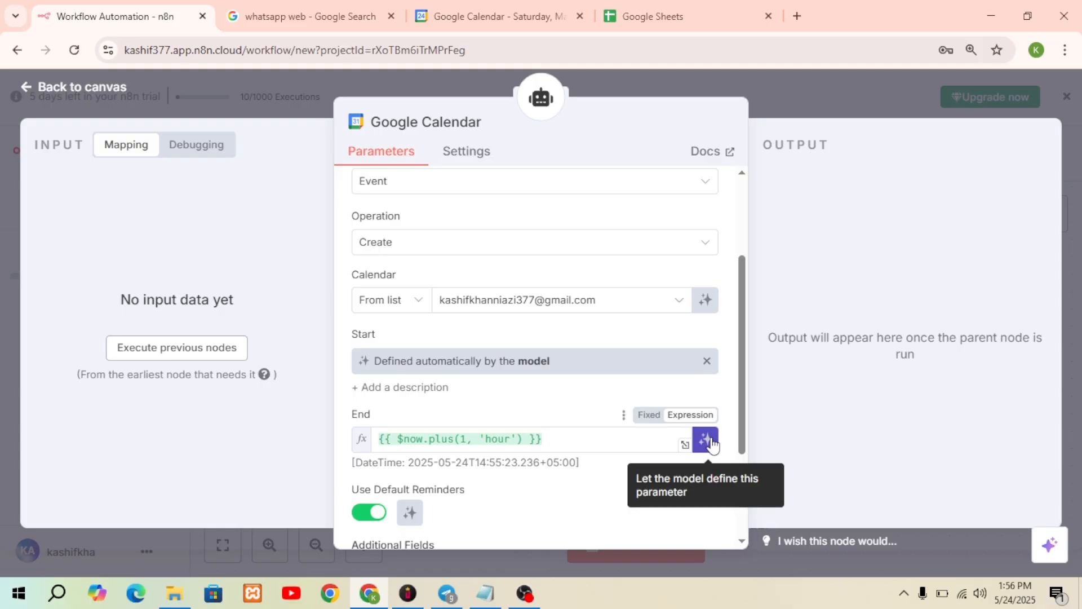
click(705, 440)
- Add a Summary field defined automatically by the model to the calendar event, and return to the canvas
scroll(732, 540, down, 3)
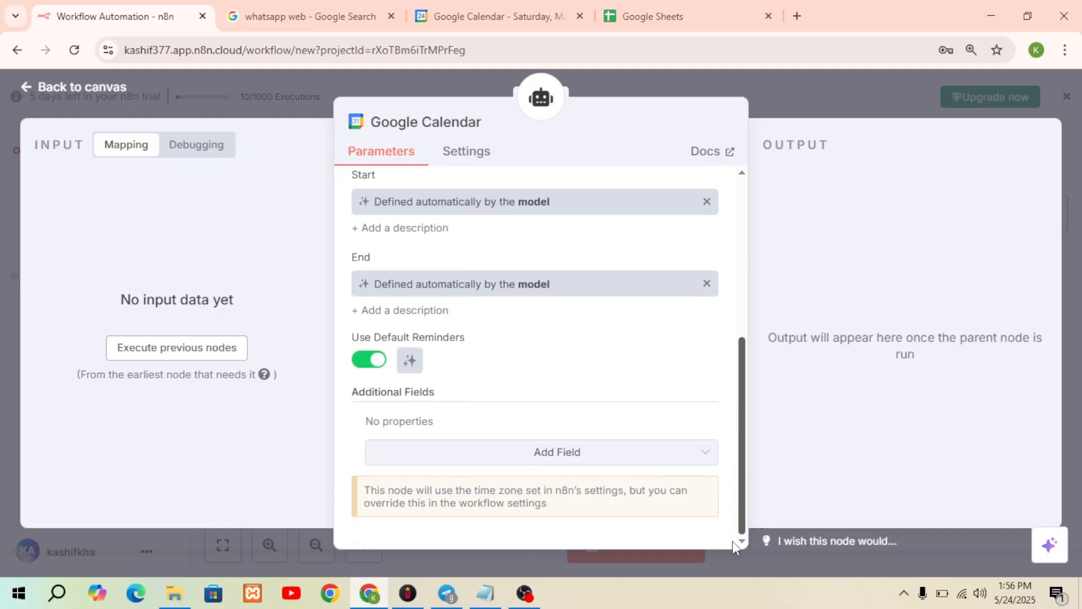
click(567, 463)
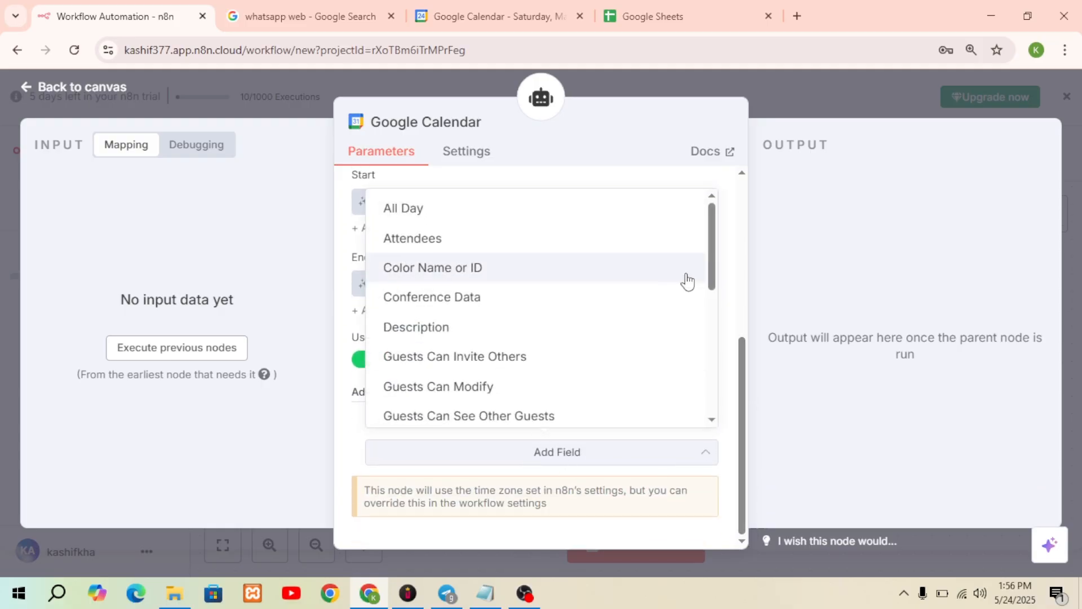
drag(708, 274, 737, 421)
click(476, 377)
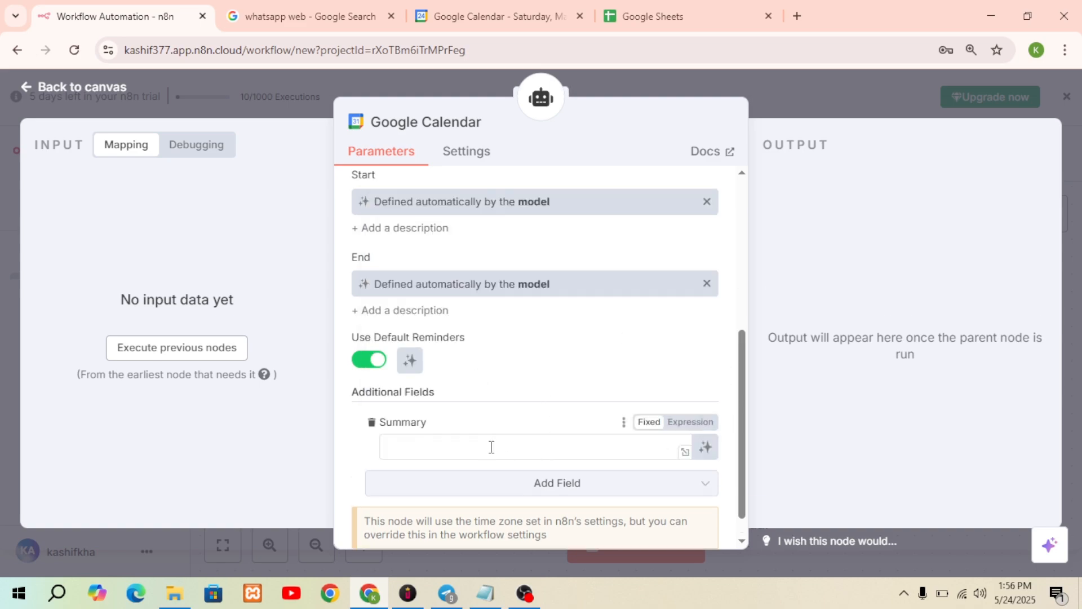
click(707, 451)
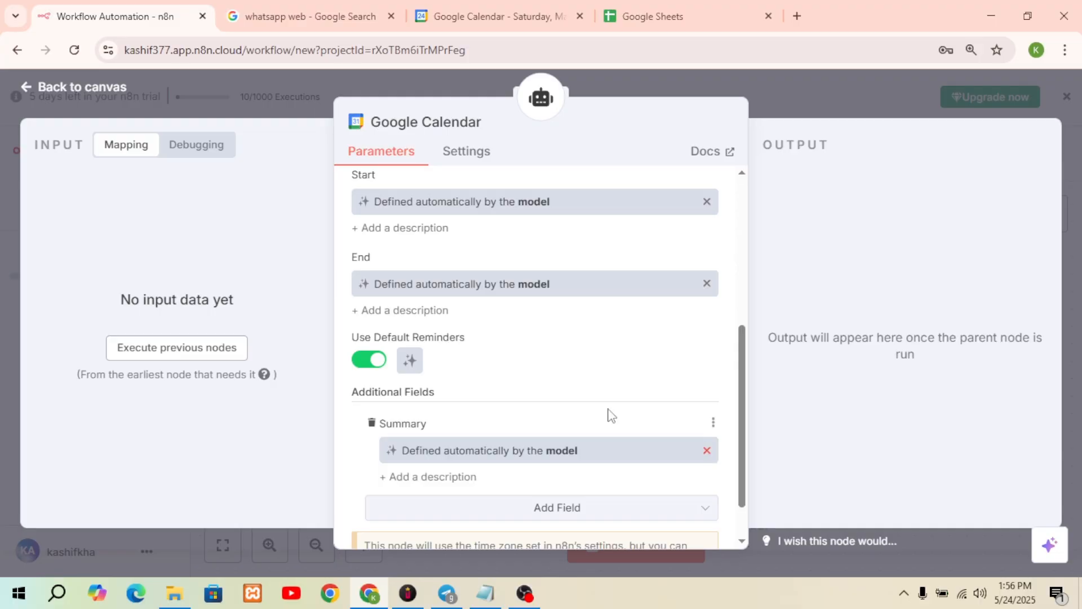
click(52, 90)
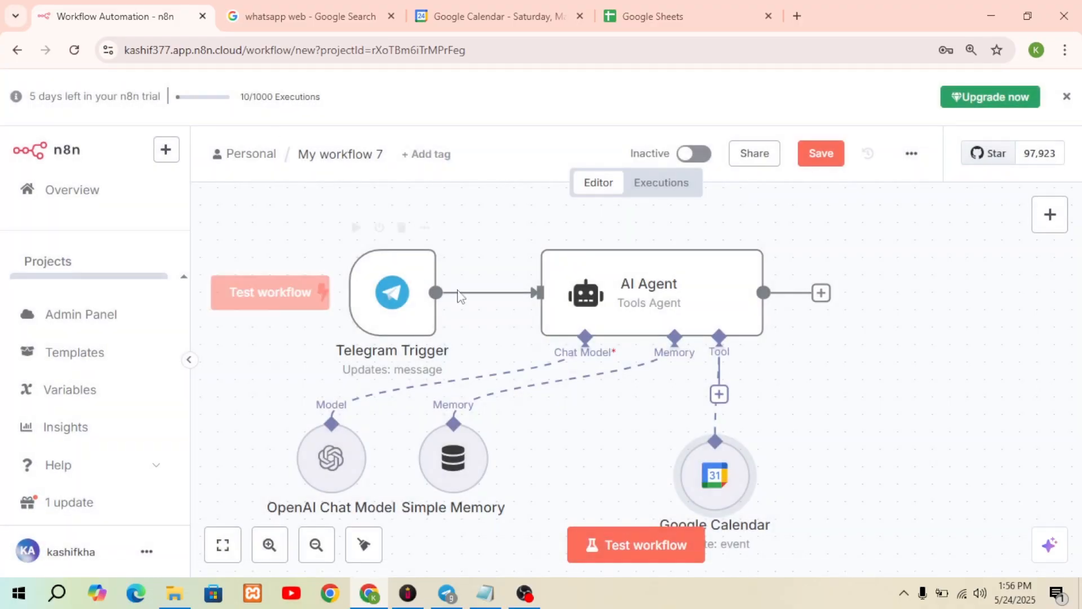
- Place the Google Calendar node beside Simple Memory, rename it "Create event", and return to the canvas
mouse_move(724, 431)
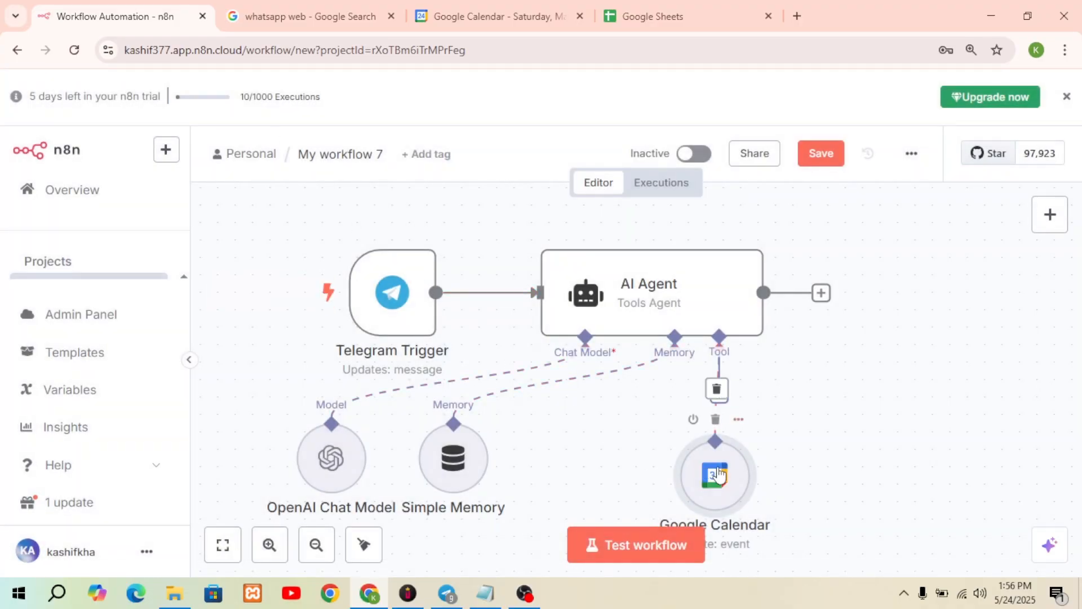
drag(717, 464, 595, 447)
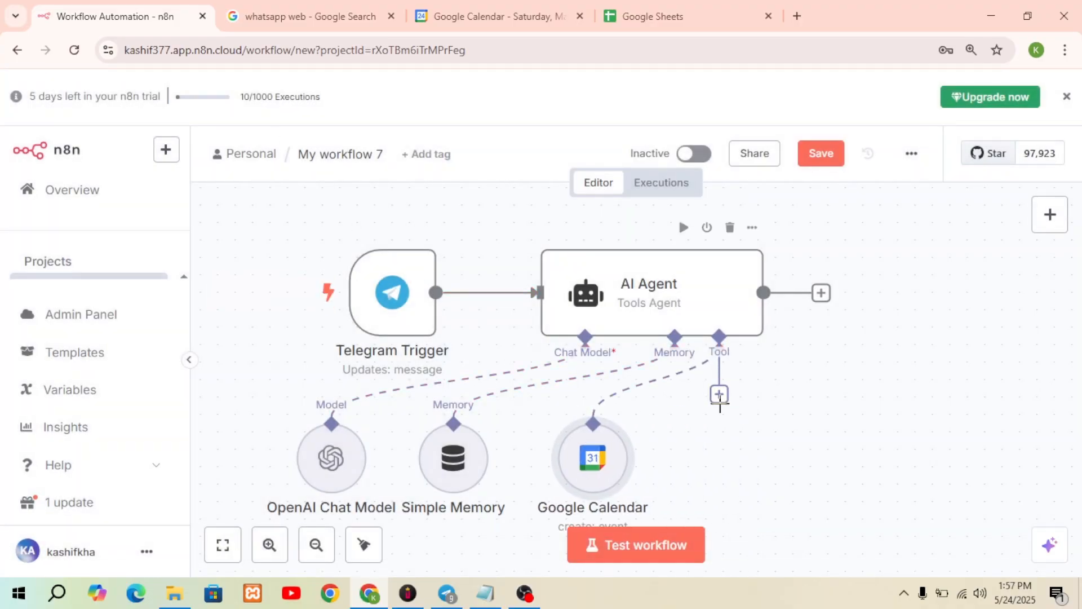
double_click(593, 465)
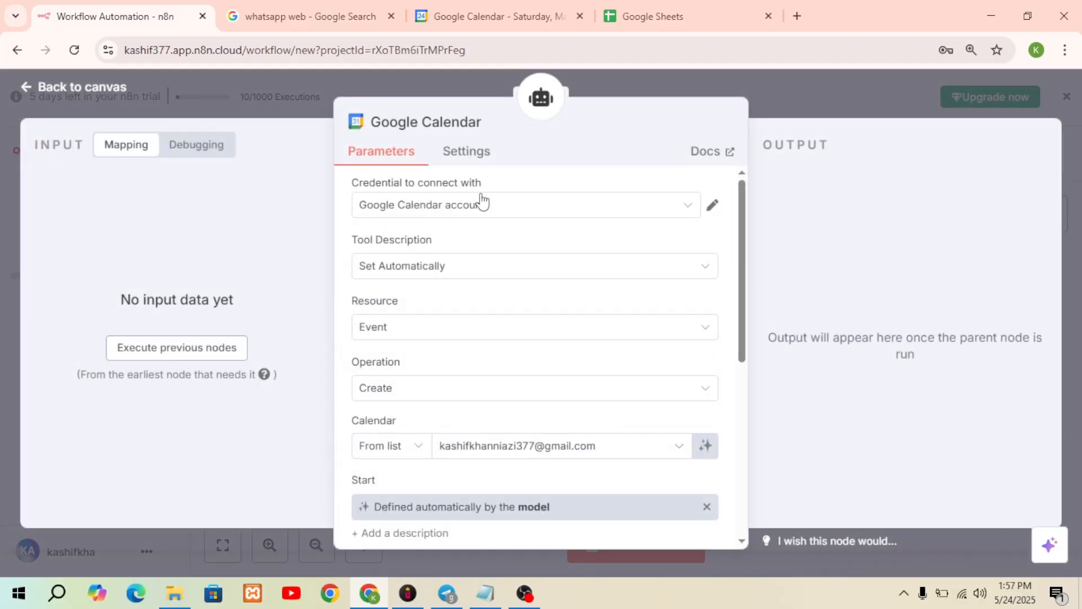
click(442, 133)
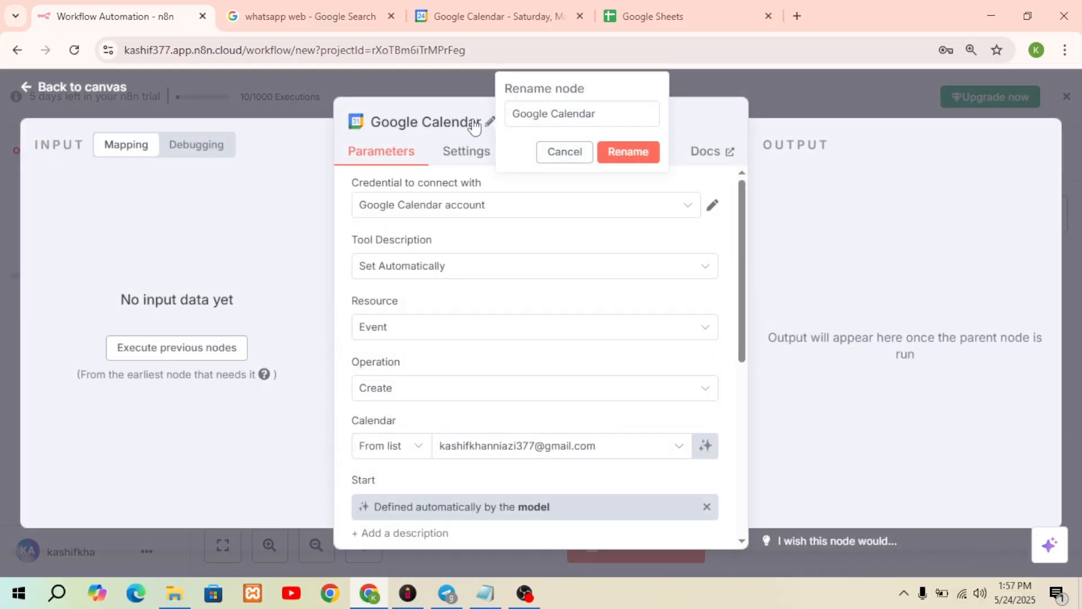
click(600, 109)
key(ctrl+a)
text(Cre)
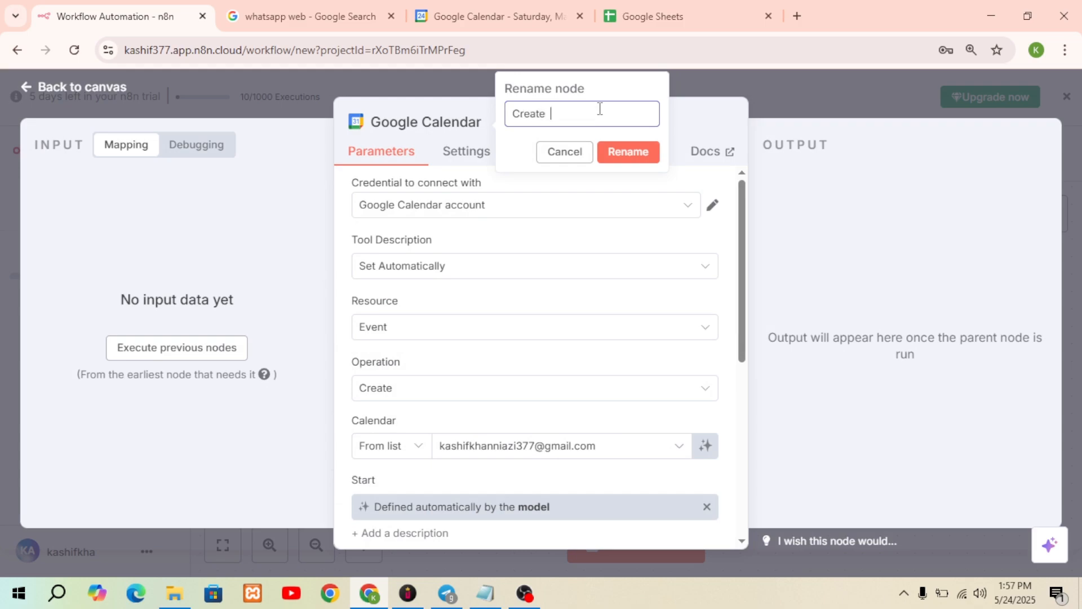
click(617, 155)
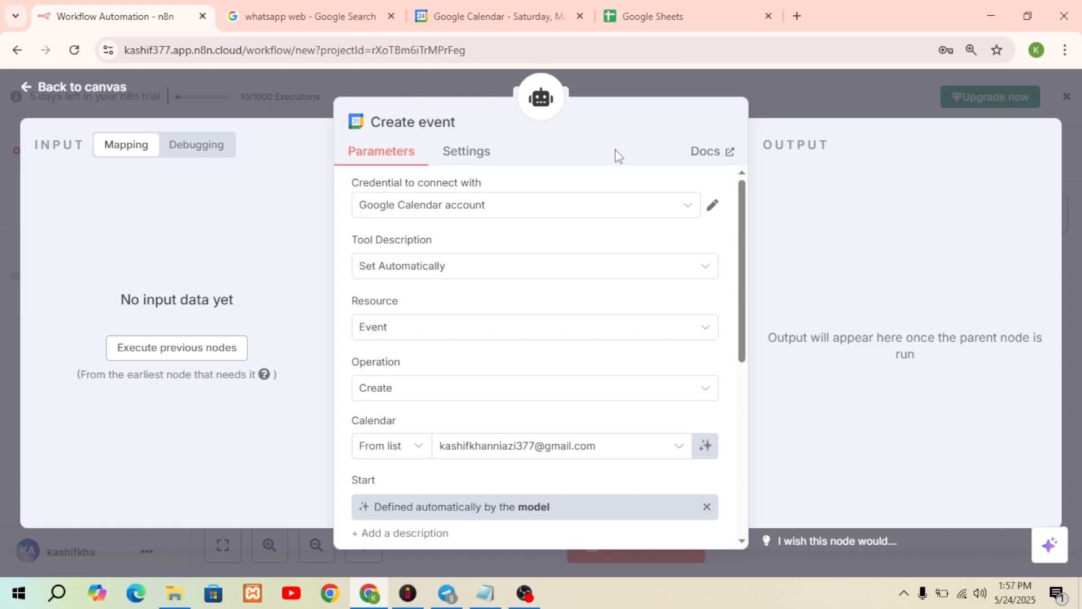
click(82, 89)
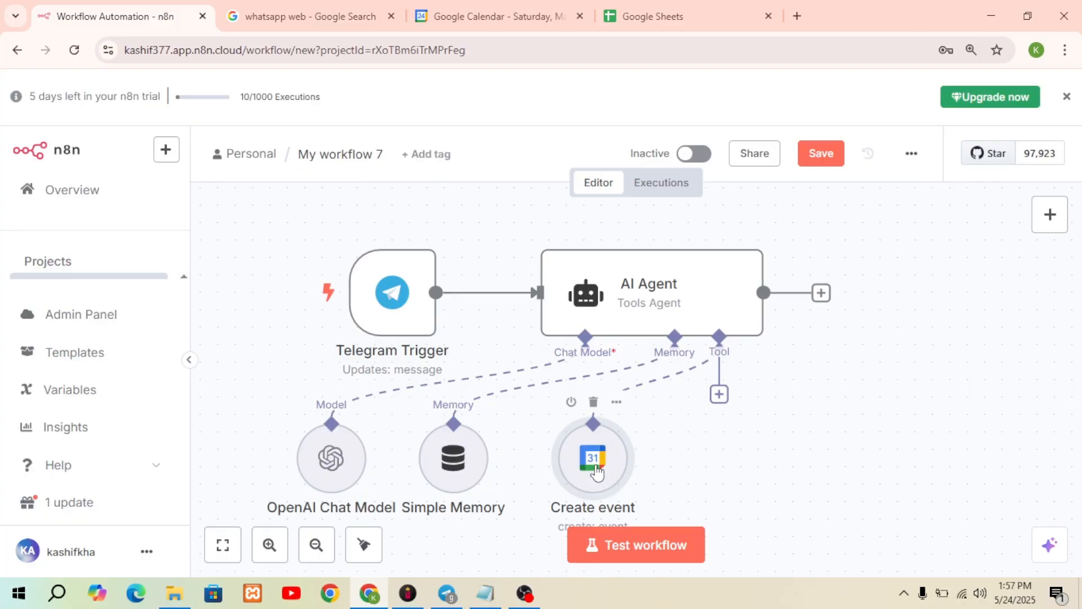
- Add another Google Calendar Tool to the AI Agent's Tool connection
click(719, 396)
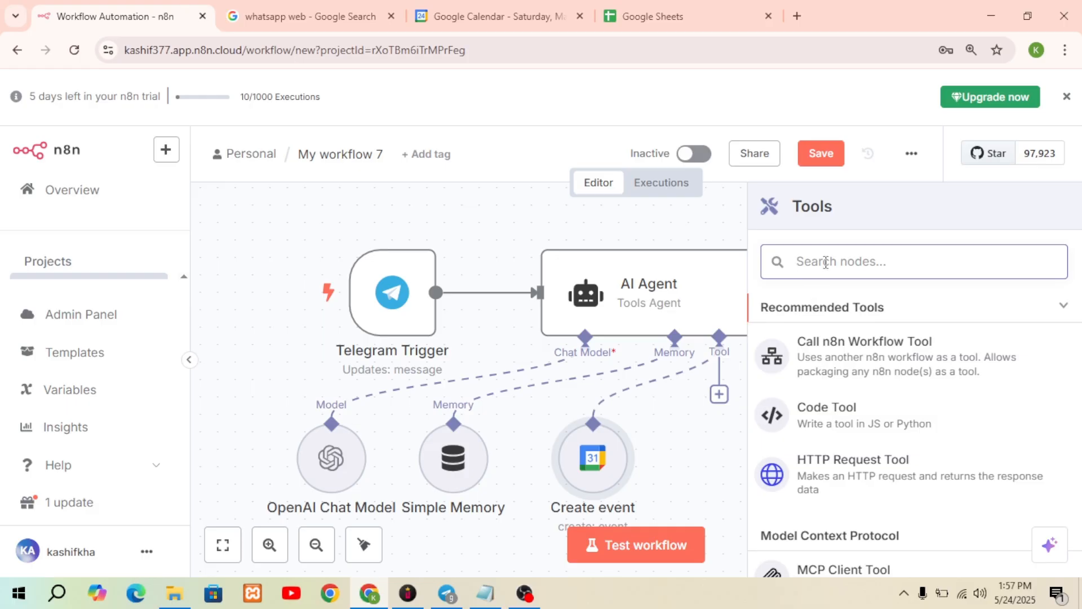
text(ggoo)
key(BackSpace)
key(BackSpace)
key(BackSpace)
text(oog)
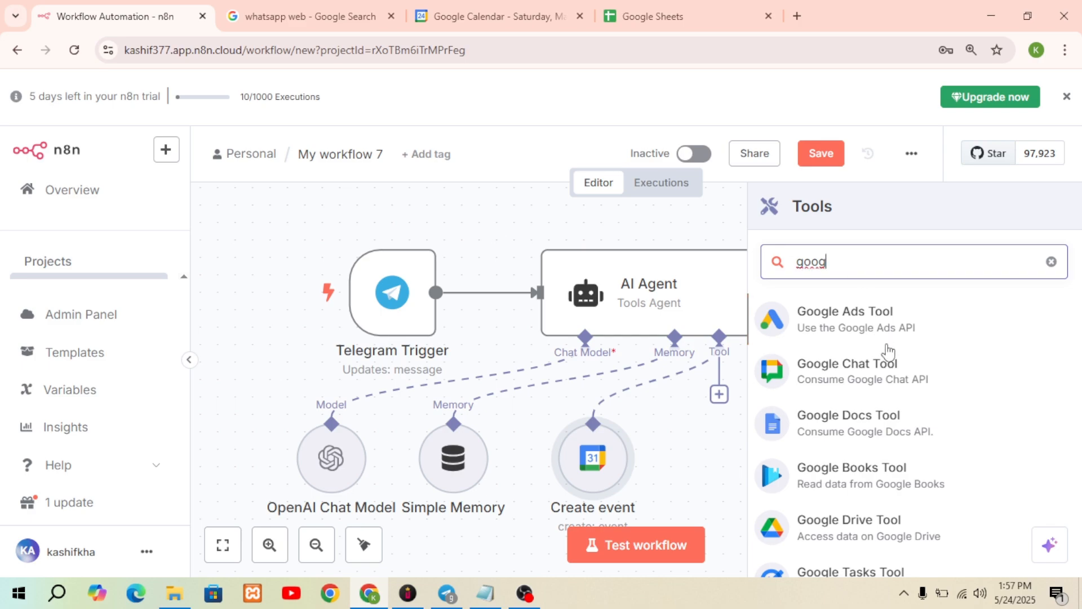
text(le c)
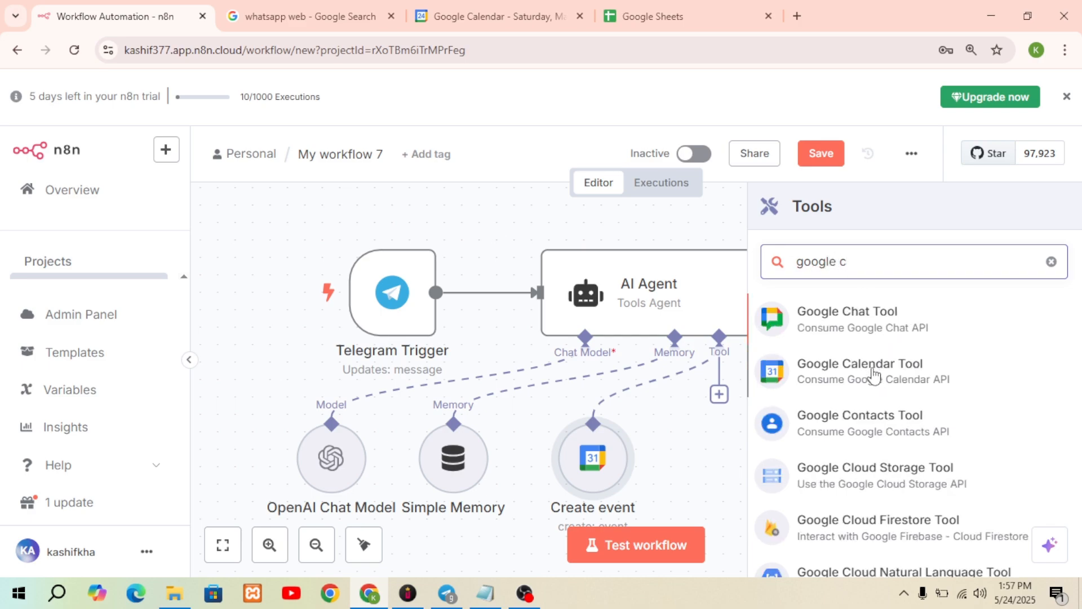
click(874, 376)
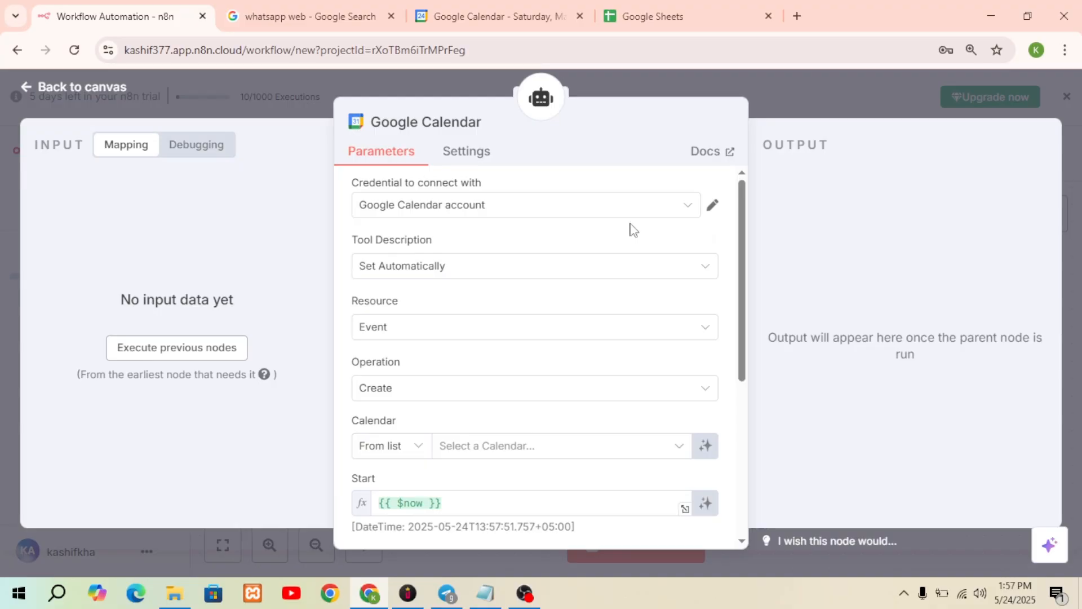
- Set the new tool's operation to Get Many for events and select the account owner's Gmail calendar
click(522, 204)
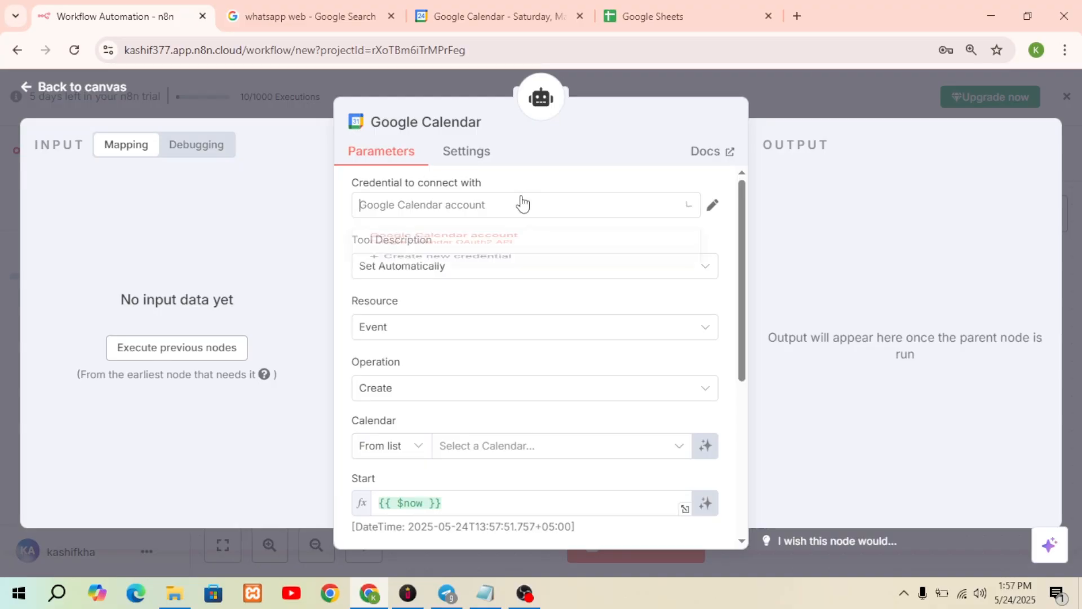
click(522, 203)
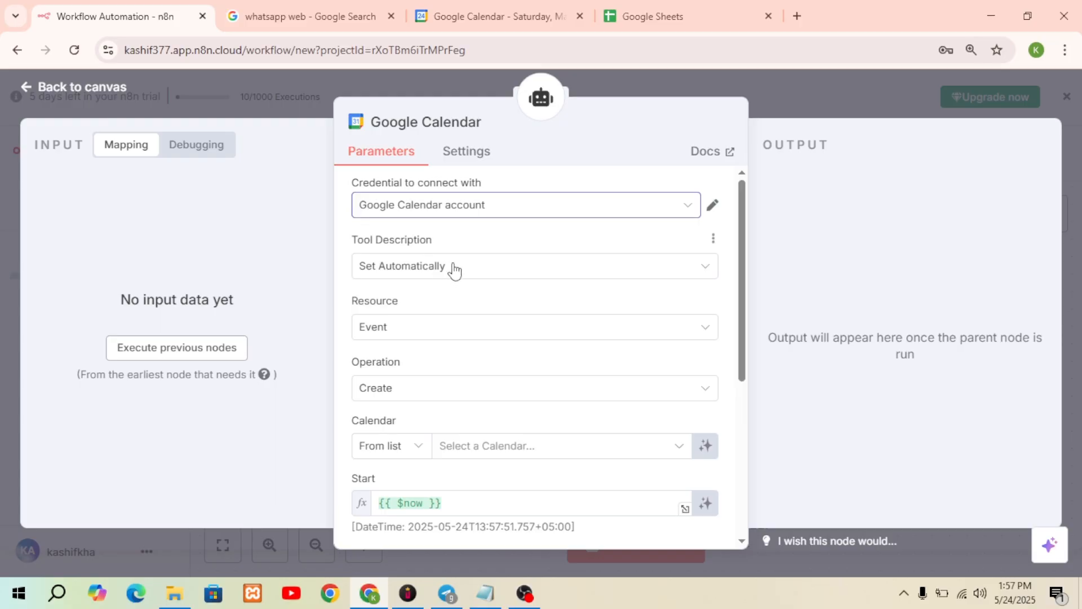
click(414, 388)
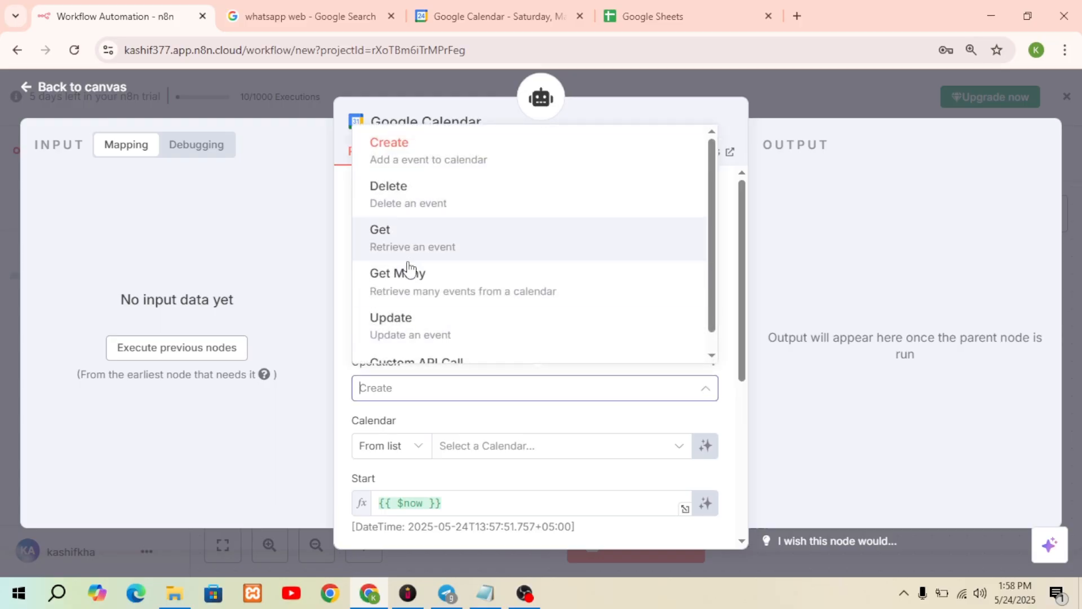
click(410, 280)
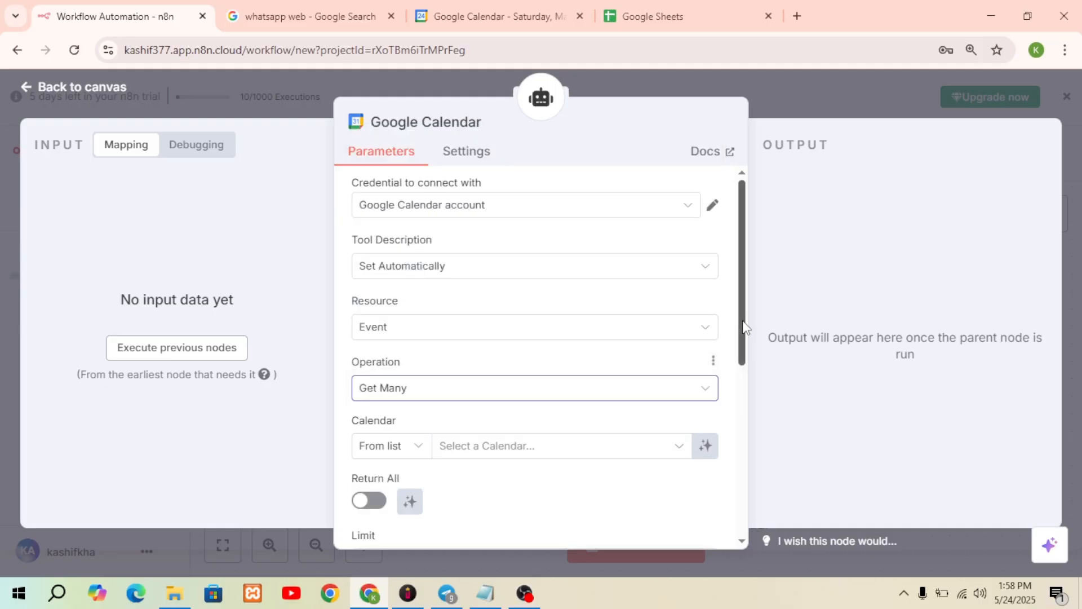
scroll(699, 350, down, 1)
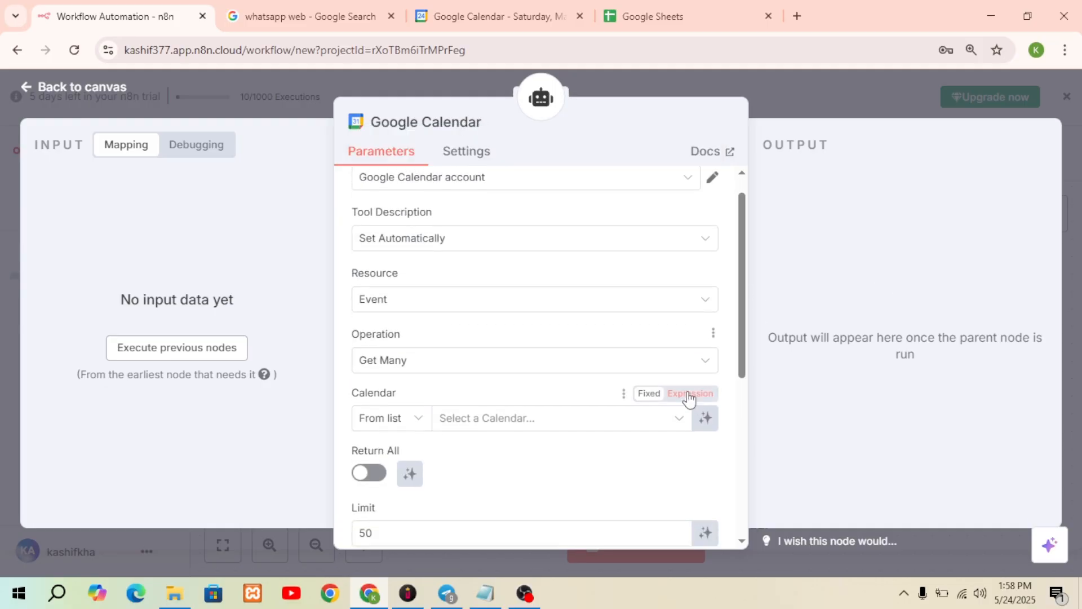
click(680, 426)
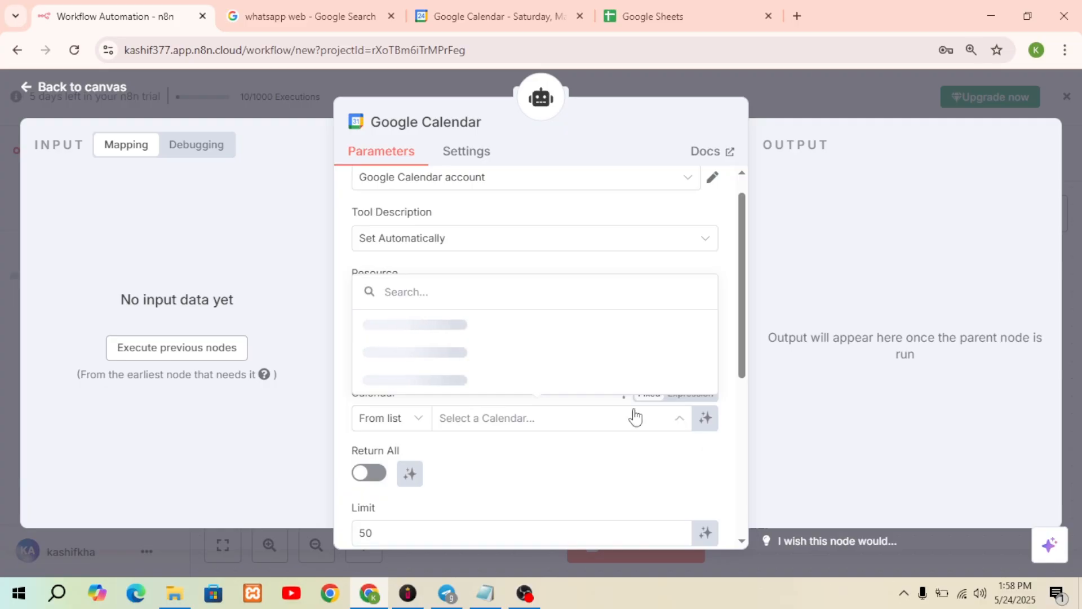
click(466, 387)
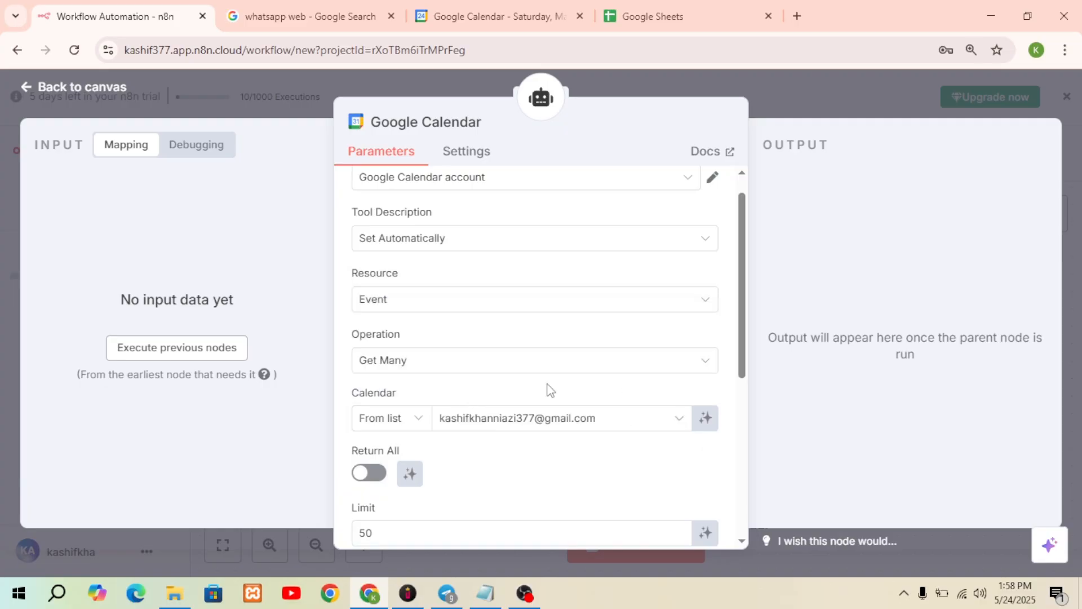
- Let the model define the After and Before parameters of the event retrieval
drag(738, 371, 757, 486)
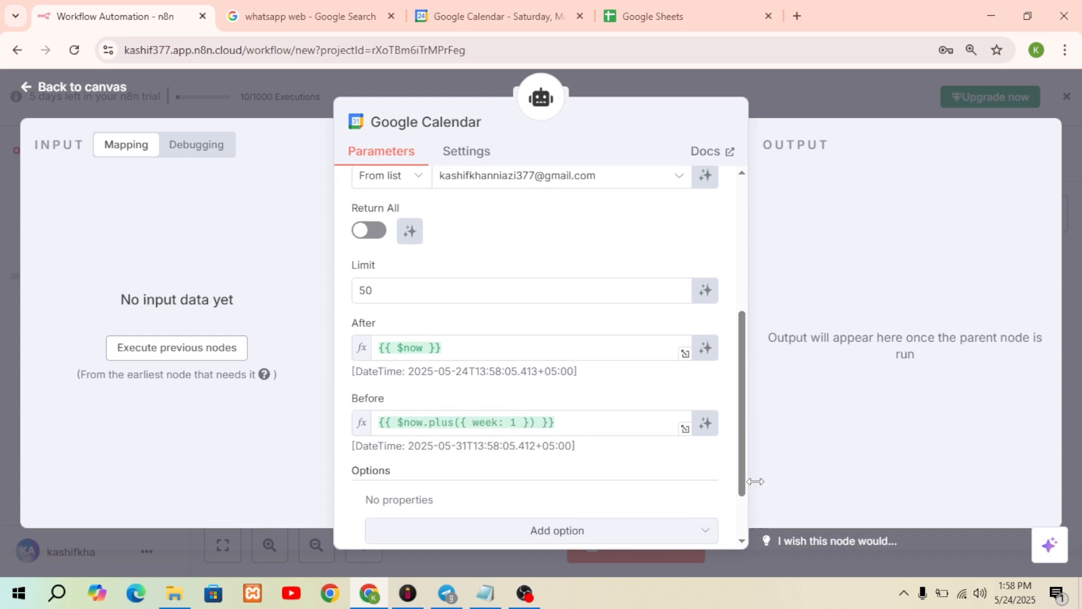
click(706, 348)
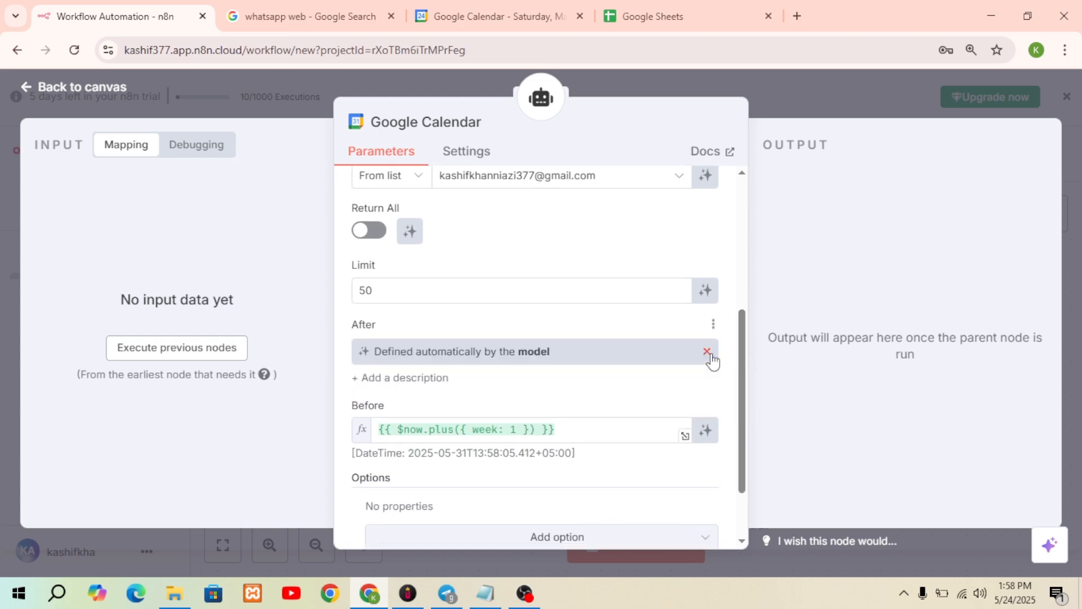
click(704, 431)
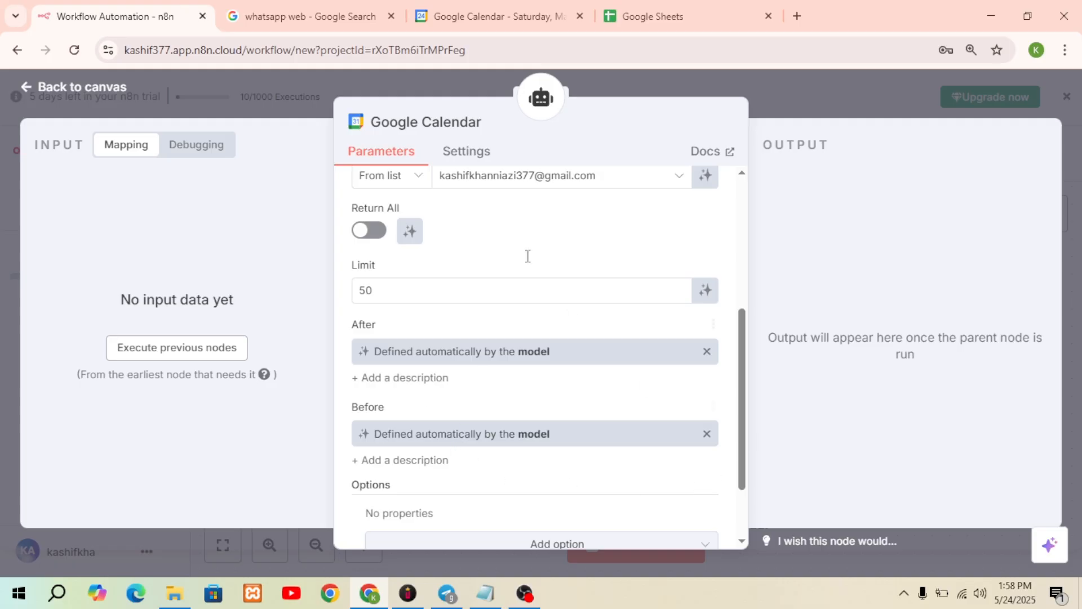
- Rename the Get Many calendar node as "Get Event"
click(488, 124)
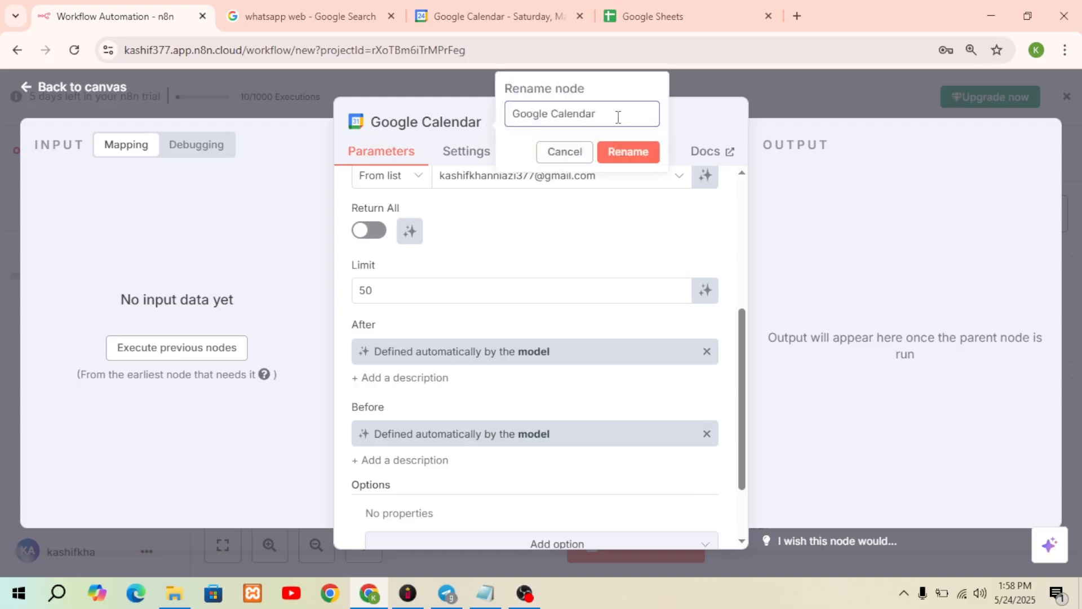
key(BackSpace)
key(BackSpace)
key(BackSpace)
key(BackSpace)
key(BackSpace)
key(BackSpace)
key(BackSpace)
key(BackSpace)
key(BackSpace)
key(BackSpace)
key(BackSpace)
key(BackSpace)
key(BackSpace)
key(BackSpace)
click(636, 151)
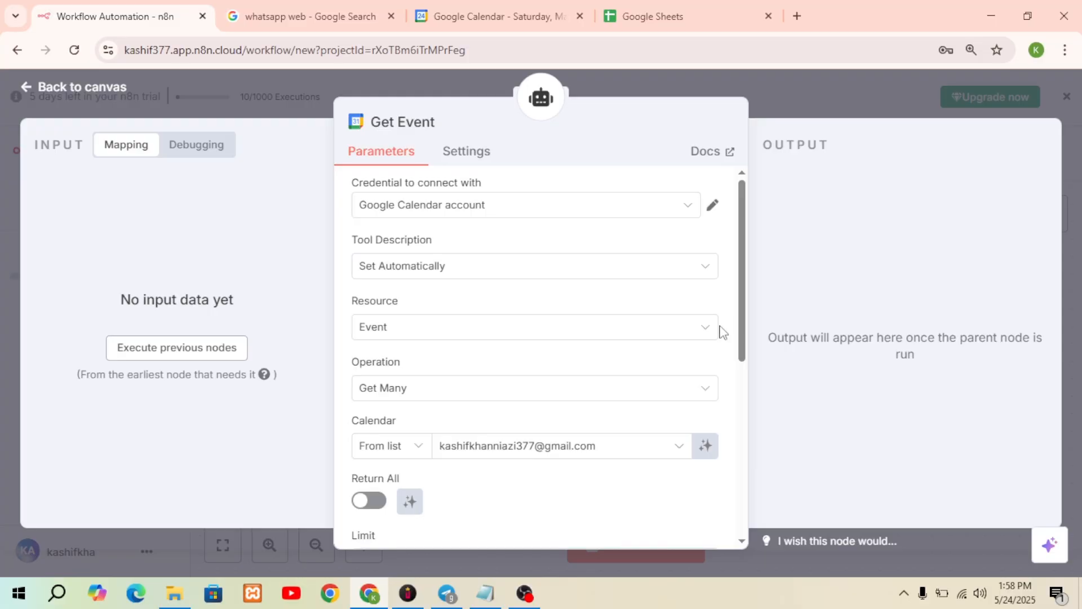
drag(743, 344, 749, 503)
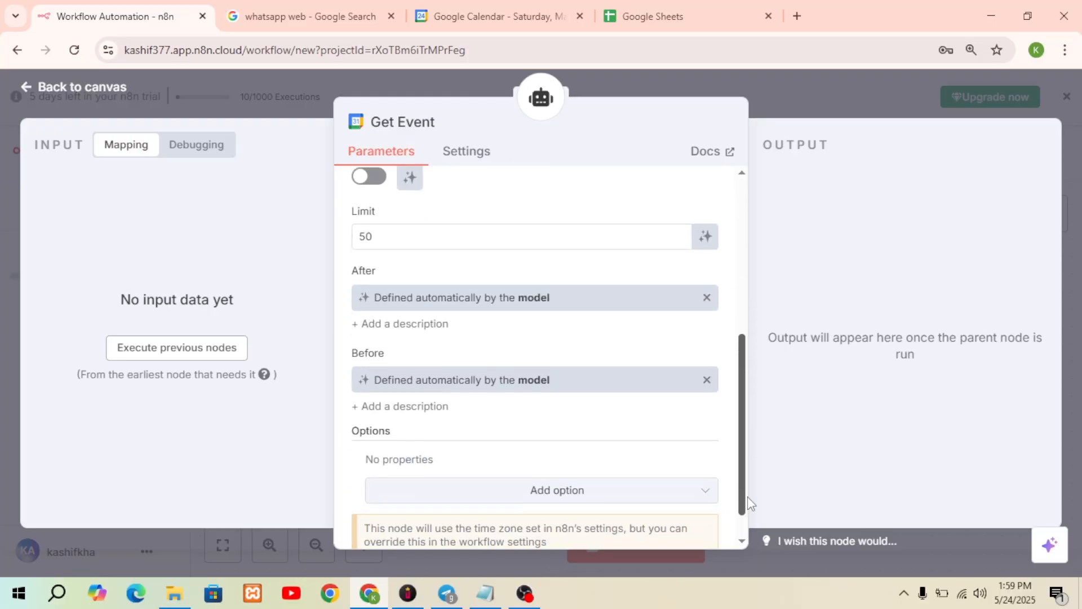
click(585, 493)
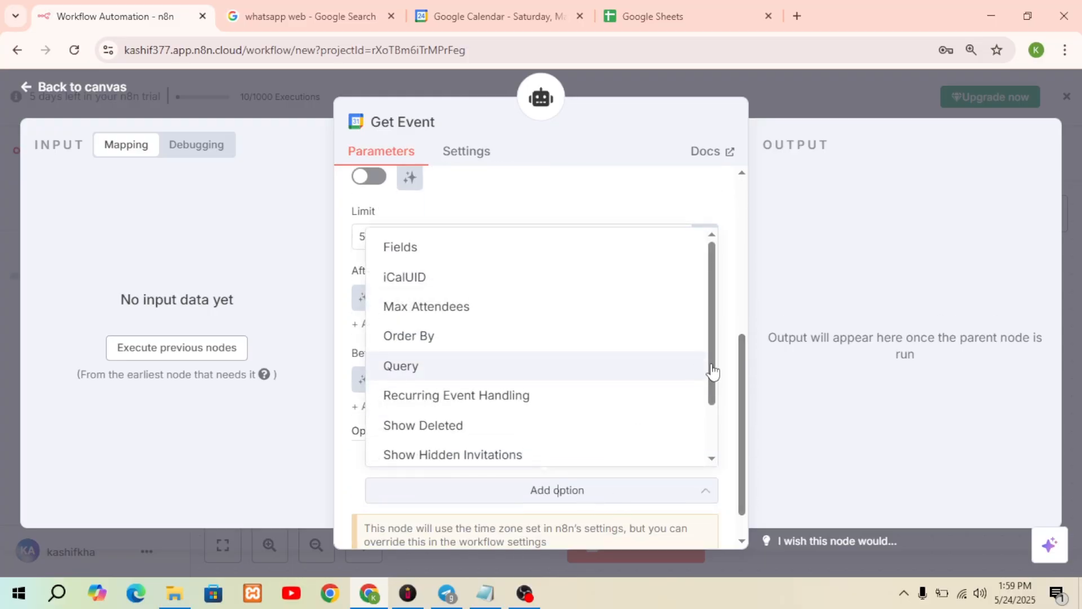
drag(713, 372, 712, 464)
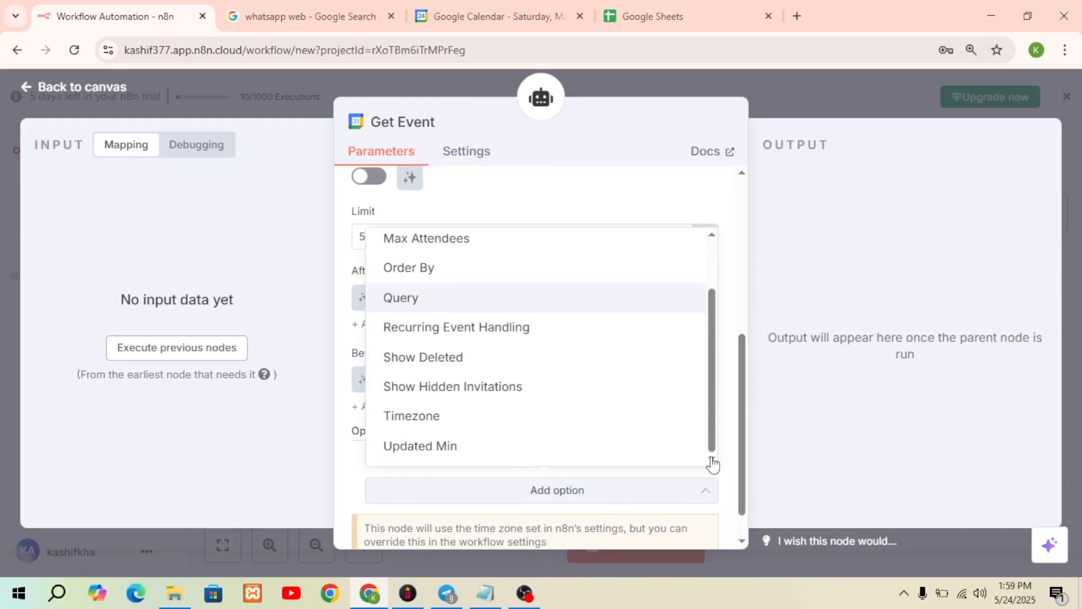
click(321, 452)
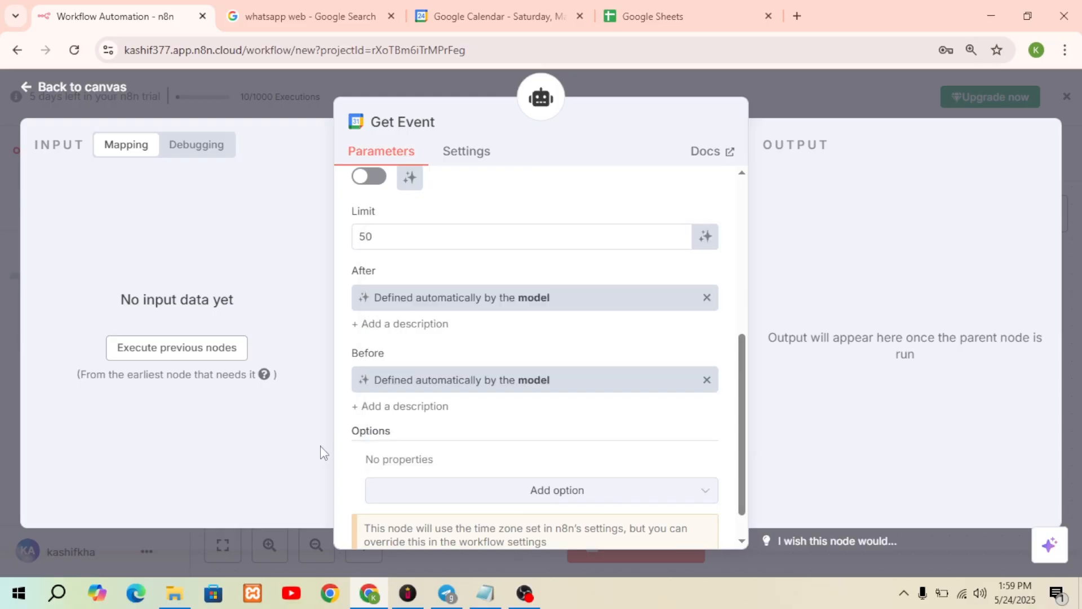
- Return to the canvas, move Get Event beside Create event, and connect a duplicate of it to the AI Agent's Tool connection
click(87, 90)
drag(737, 488, 705, 486)
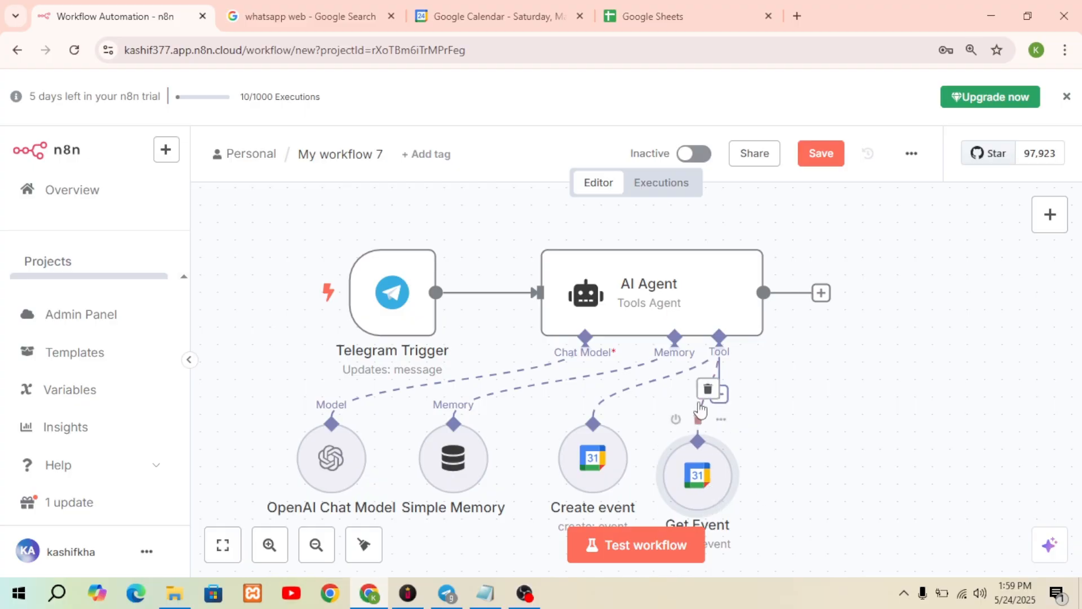
mouse_move(727, 495)
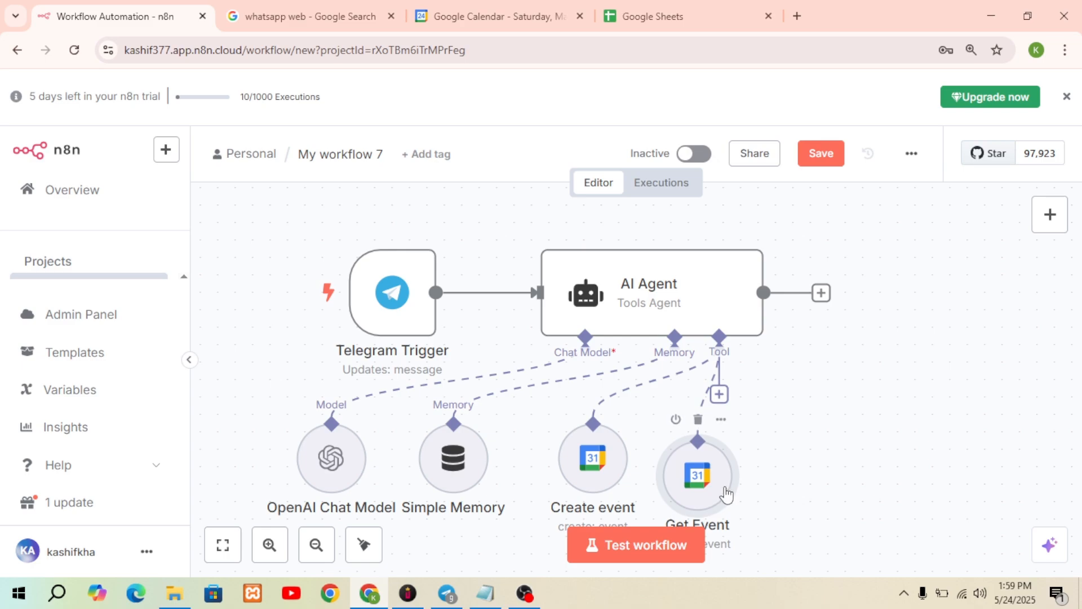
key(ctrl+c)
key(ctrl+v)
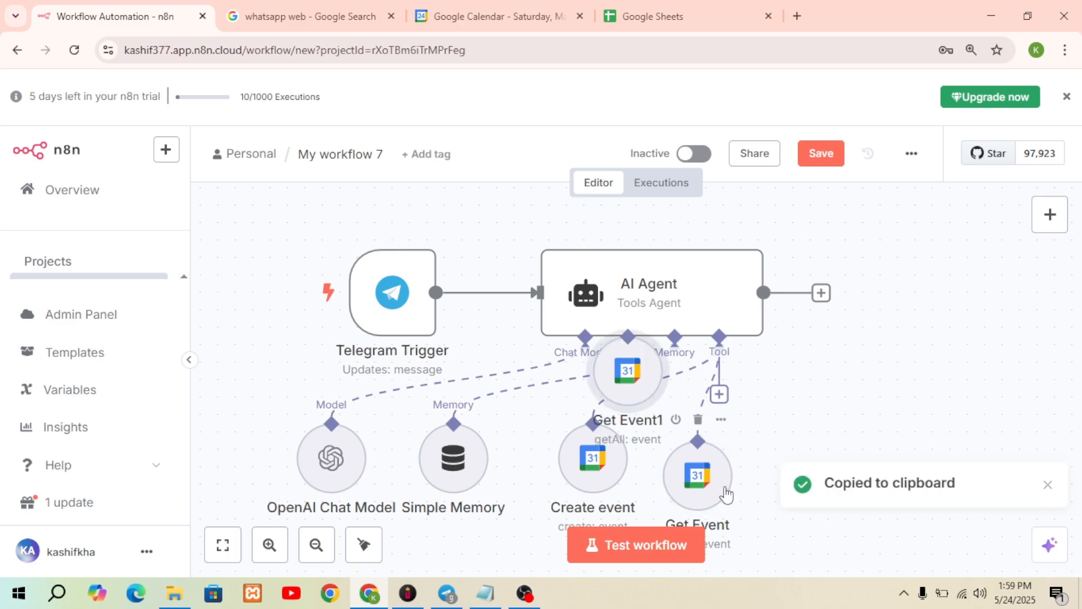
drag(629, 392, 815, 496)
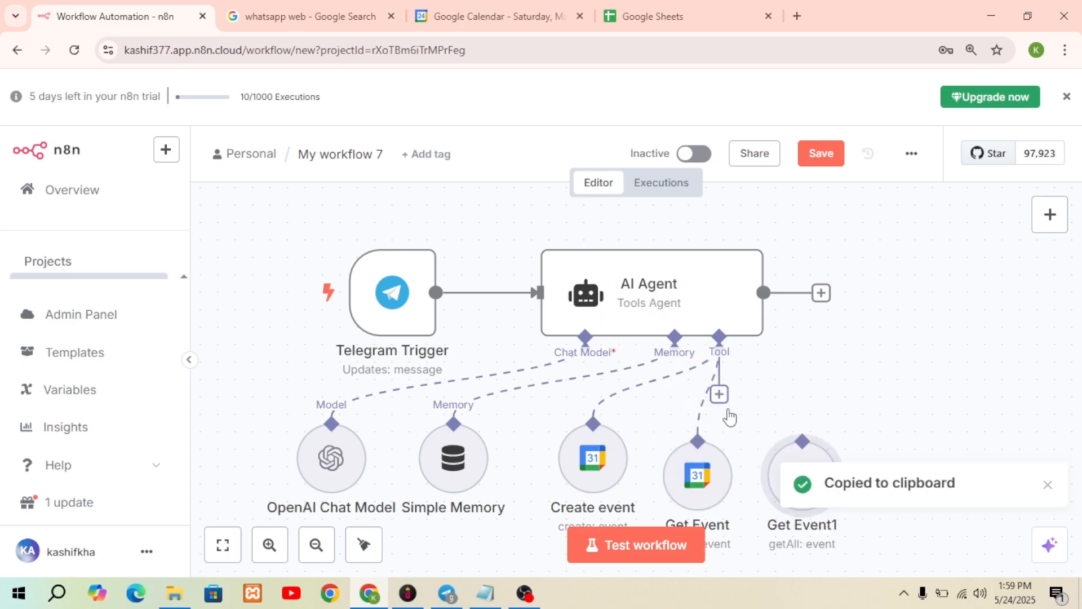
drag(719, 394, 803, 433)
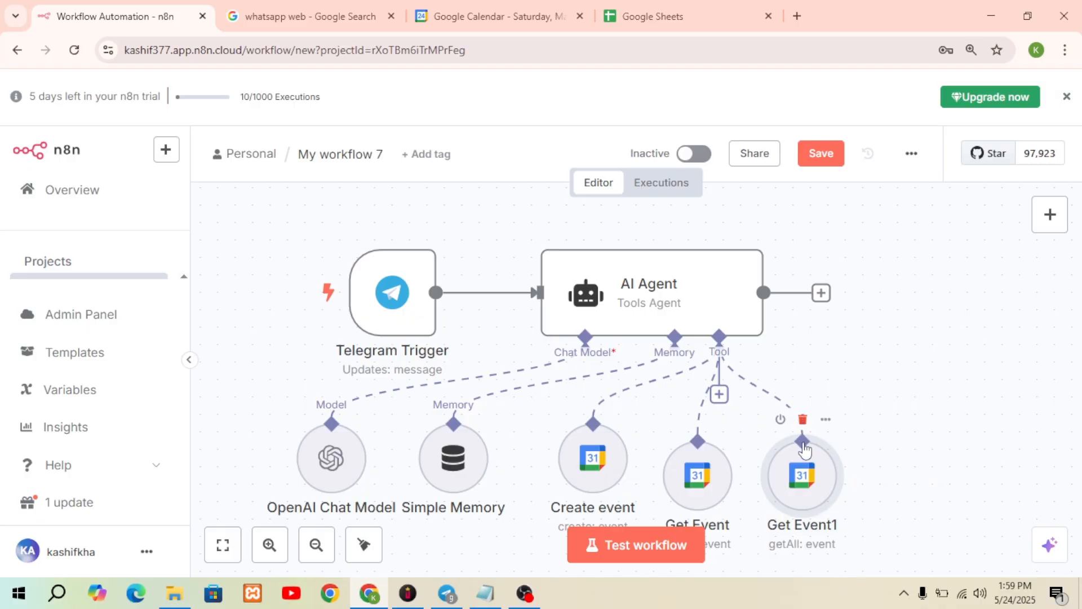
- Rename the duplicated Get Event node as "Delete Event"
double_click(809, 476)
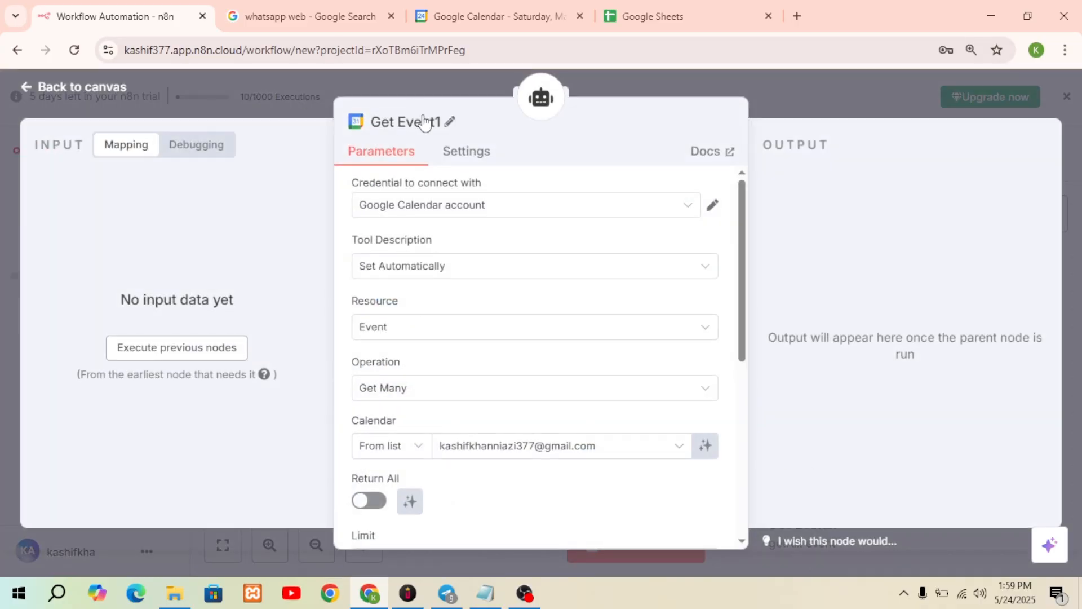
click(426, 121)
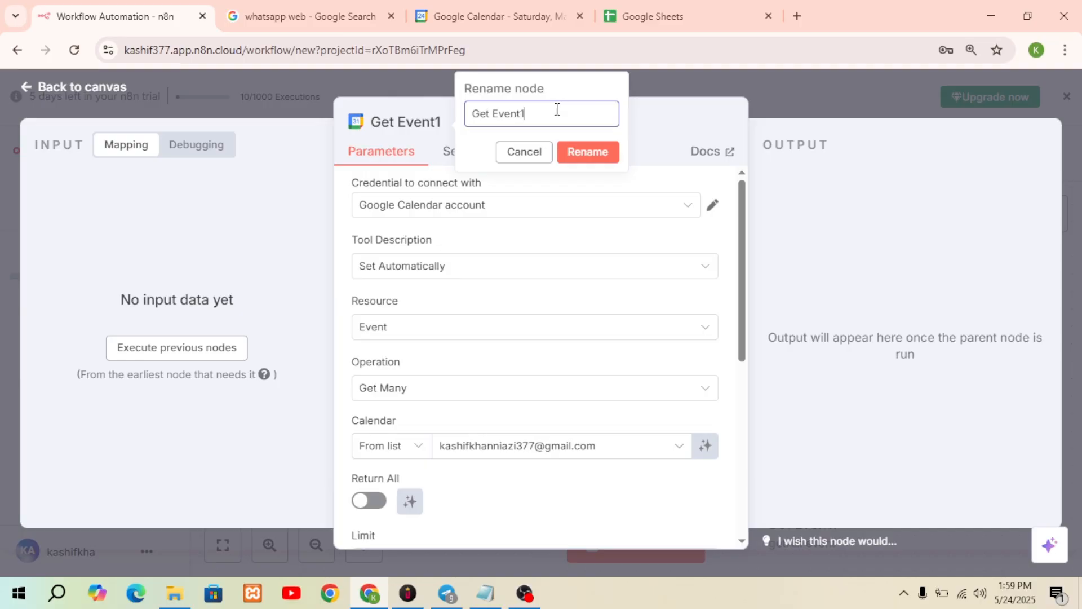
key(BackSpace)
key(BackSpace)
key(BackSpace)
key(BackSpace)
key(BackSpace)
key(BackSpace)
key(BackSpace)
key(BackSpace)
text(Delete Event)
click(600, 155)
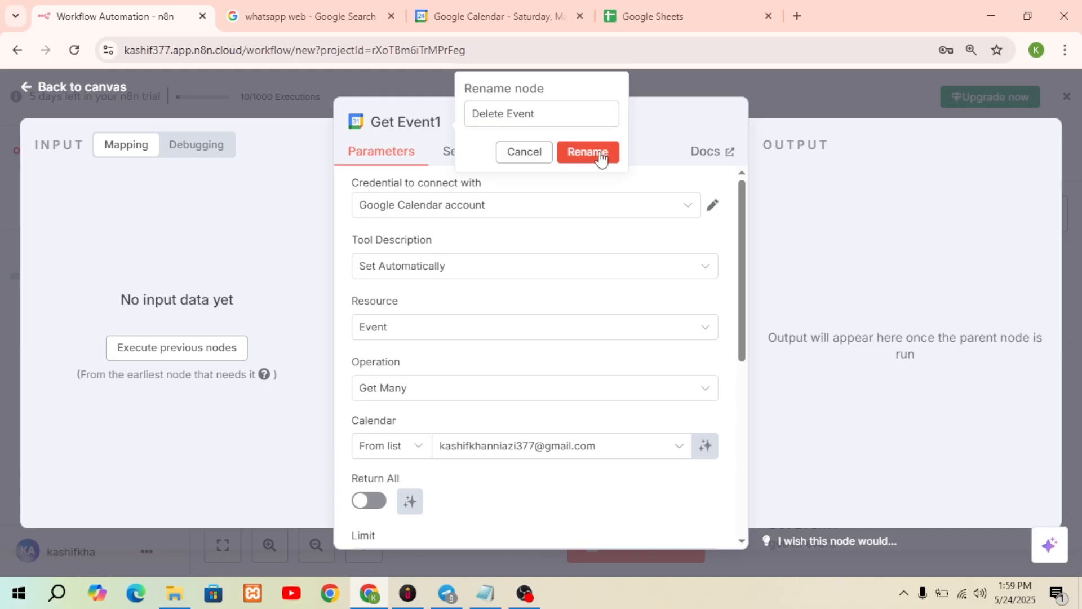
- Set the Delete Event node's operation to Delete and let the model define the Event ID
click(461, 389)
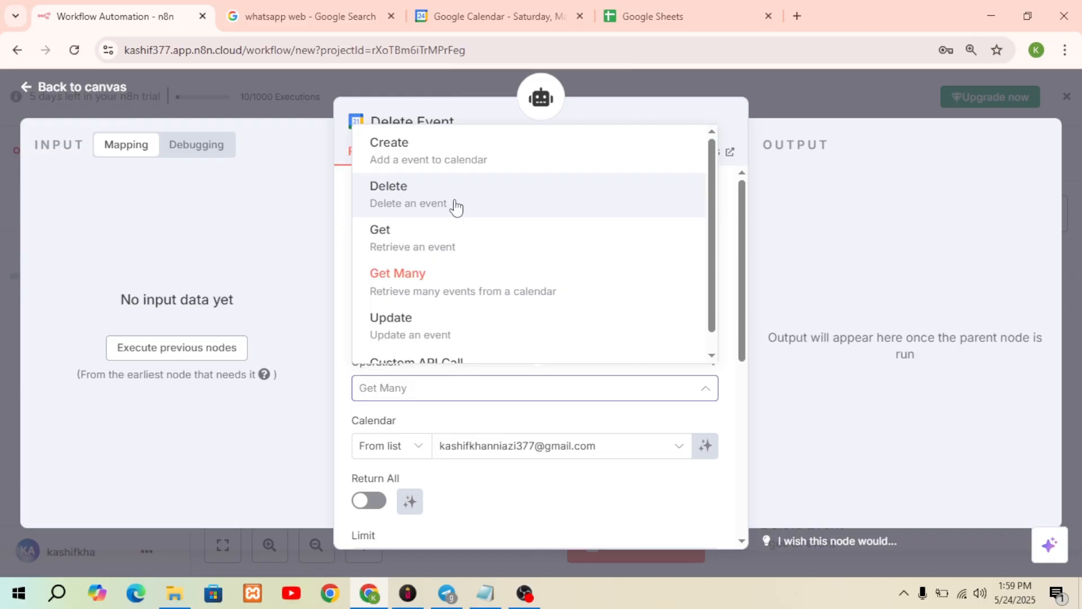
click(456, 208)
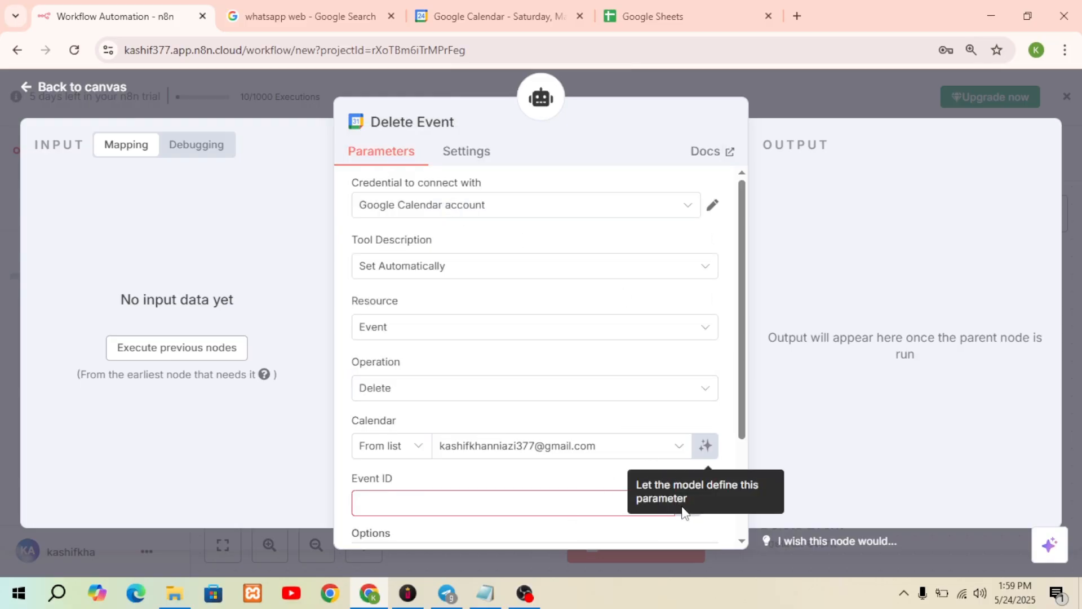
click(705, 394)
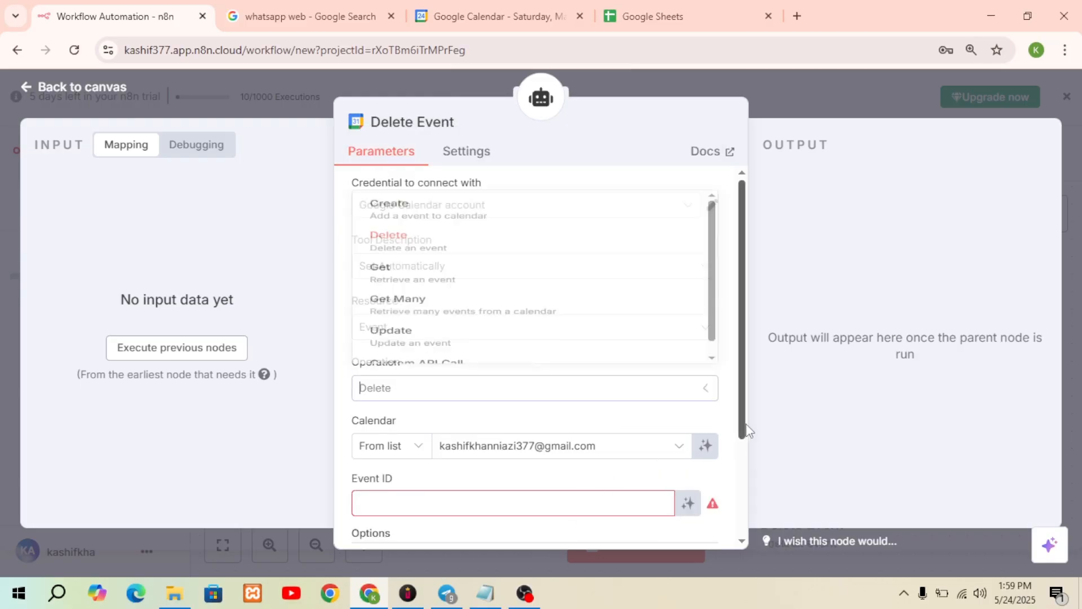
click(688, 511)
click(705, 533)
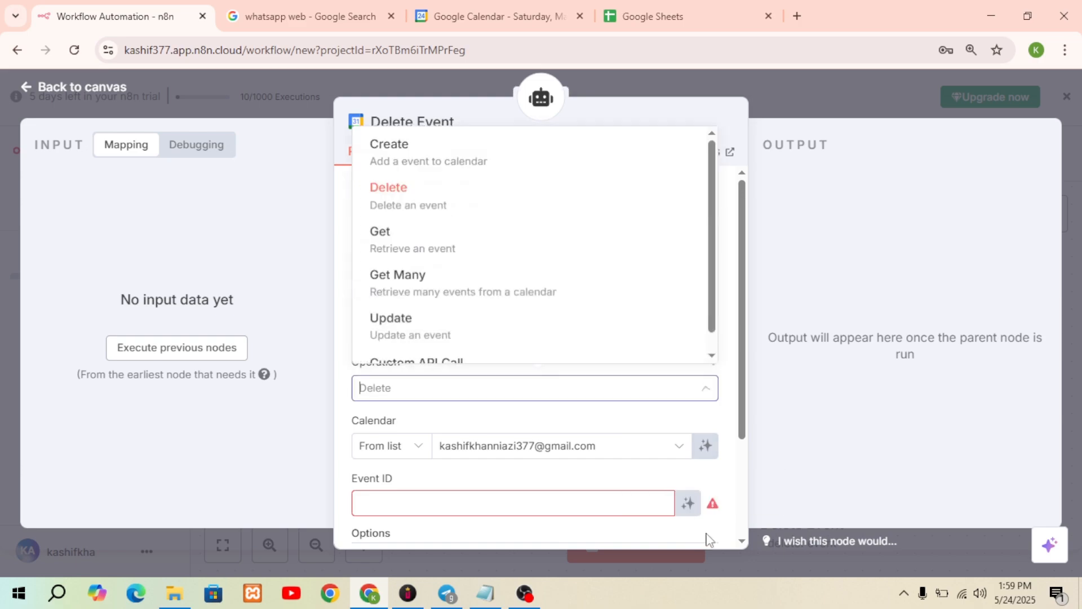
click(688, 502)
click(688, 504)
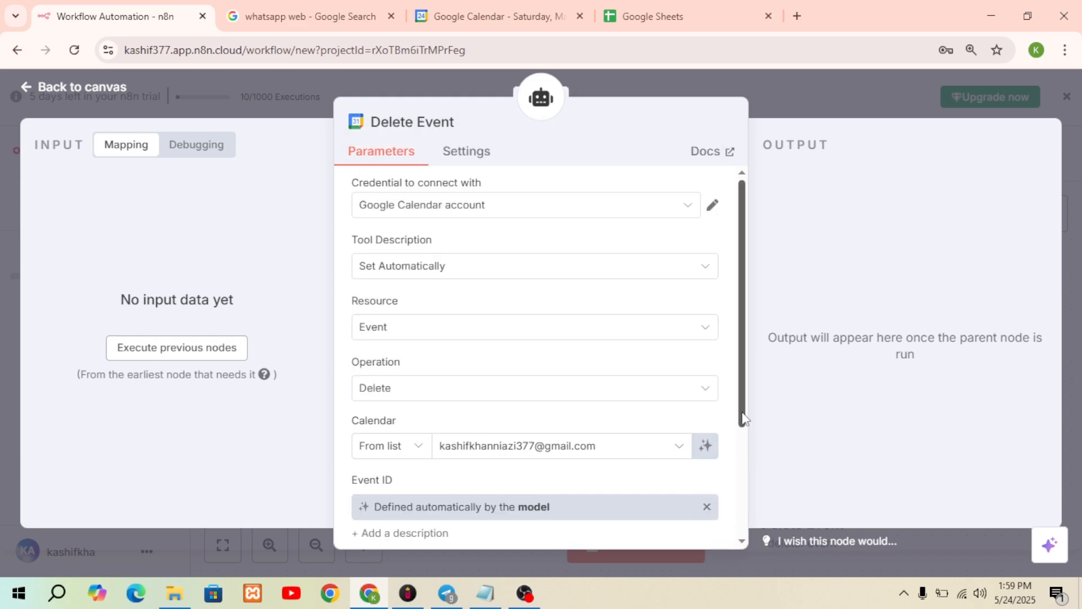
drag(742, 415, 751, 519)
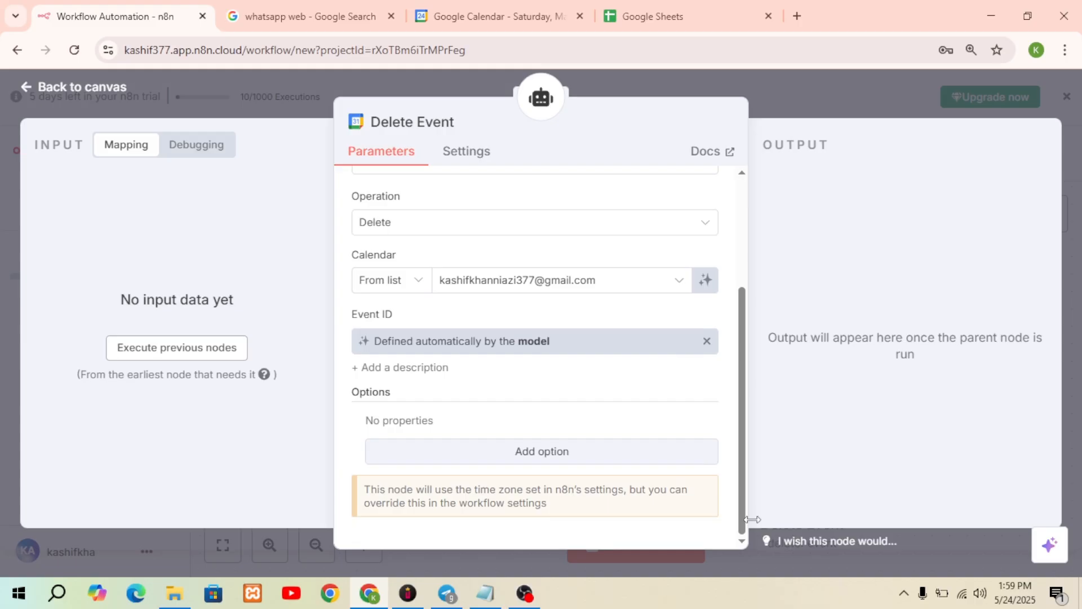
click(580, 459)
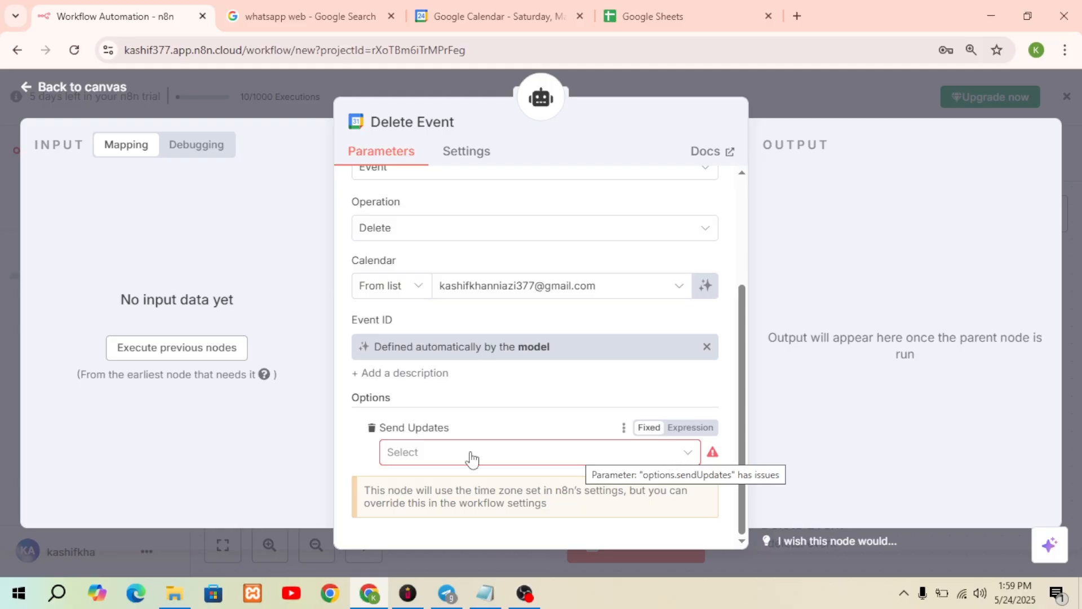
click(372, 427)
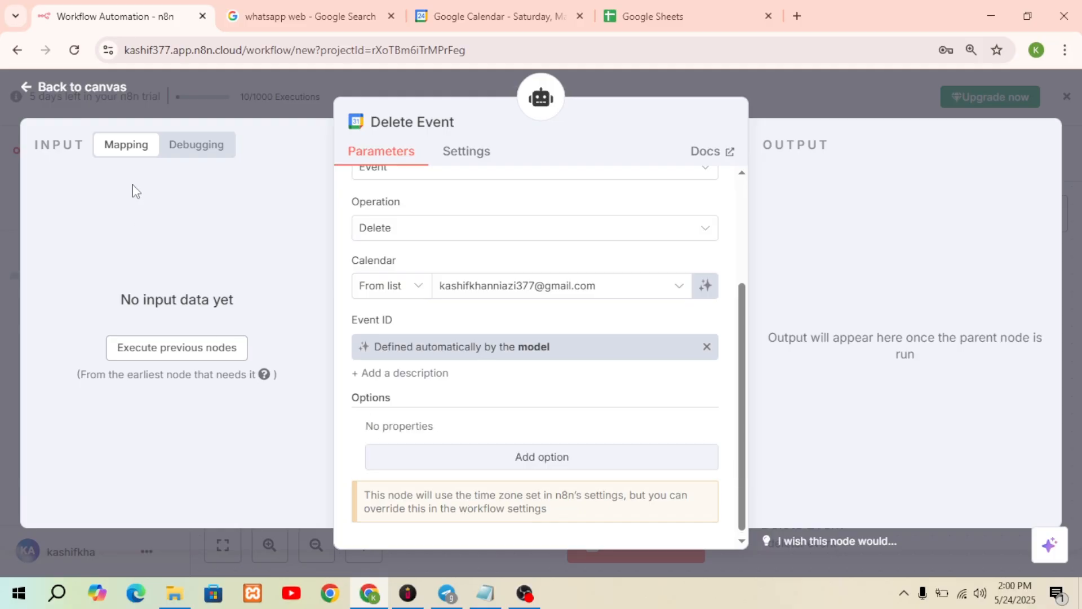
- Return to the canvas, duplicate Delete Event, and connect the copy to the AI Agent's Tool connection in a tidied layout
click(87, 88)
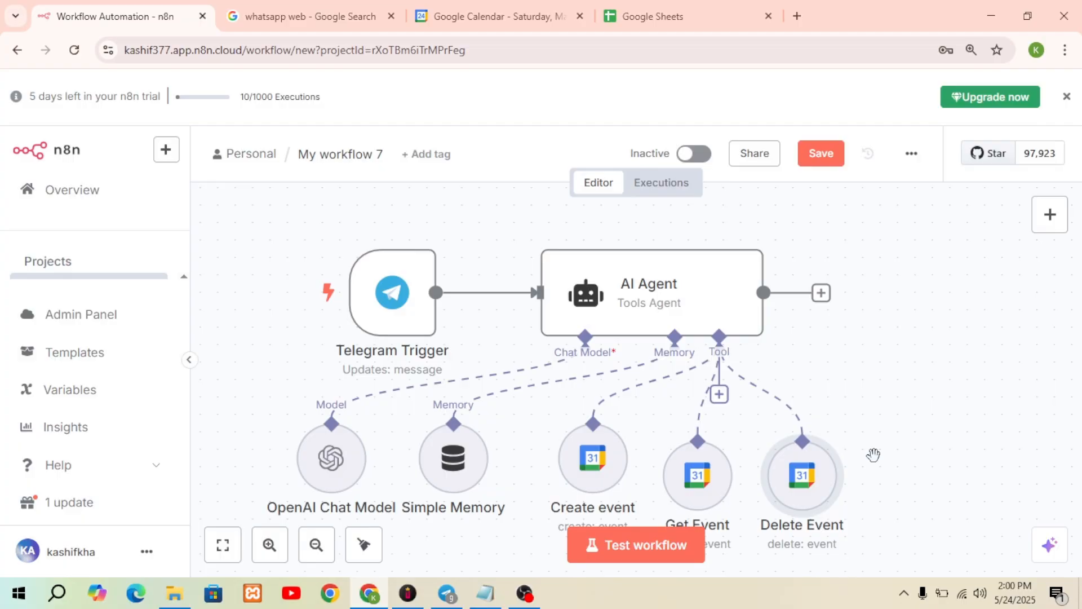
key(ctrl+c)
key(ctrl+v)
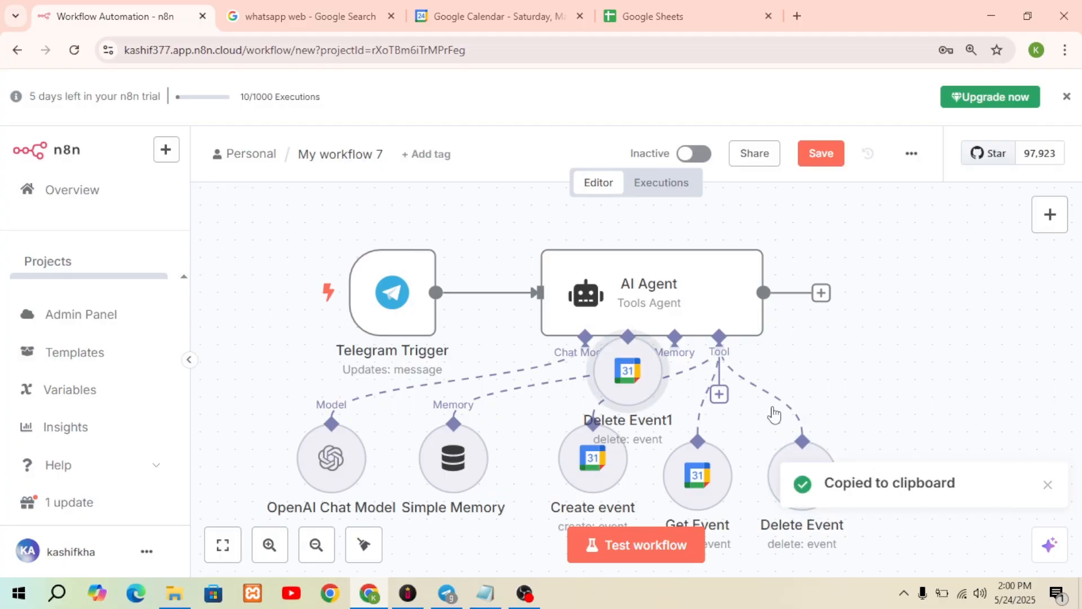
drag(907, 468, 942, 469)
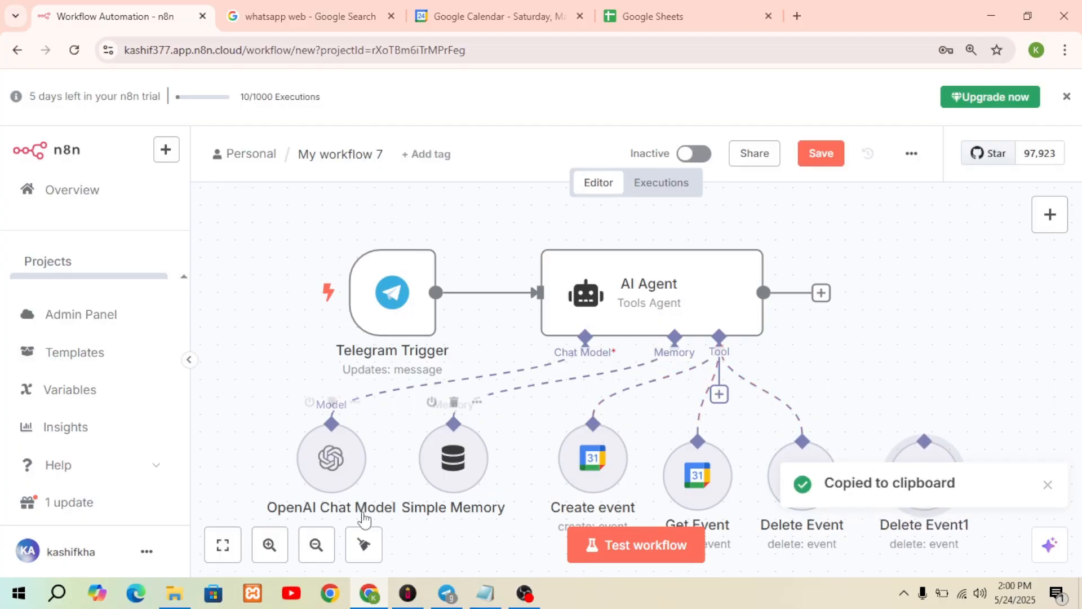
click(365, 545)
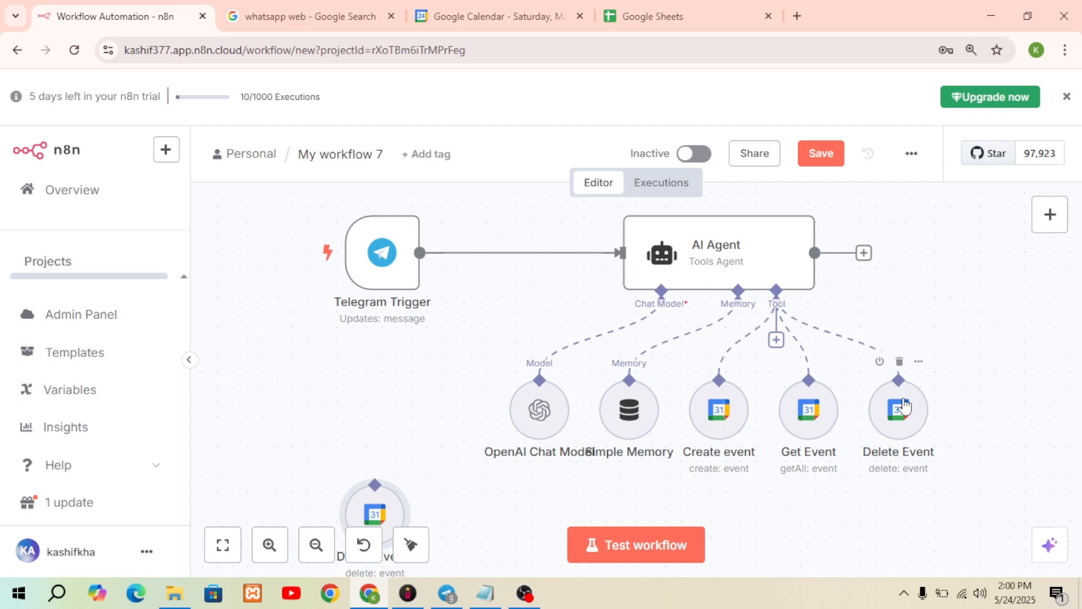
drag(395, 510, 1007, 403)
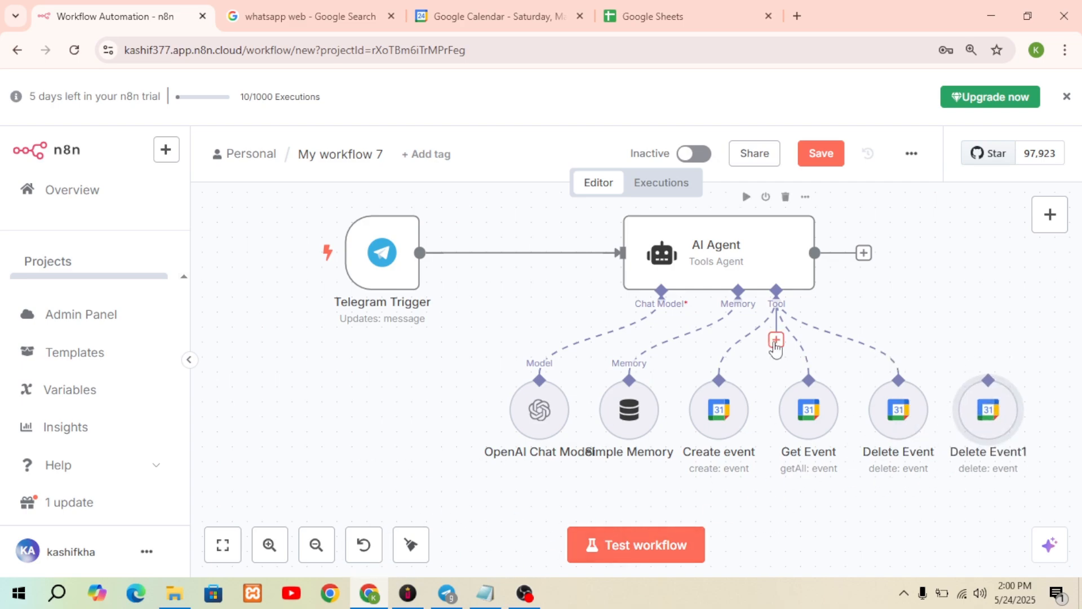
drag(776, 348, 988, 381)
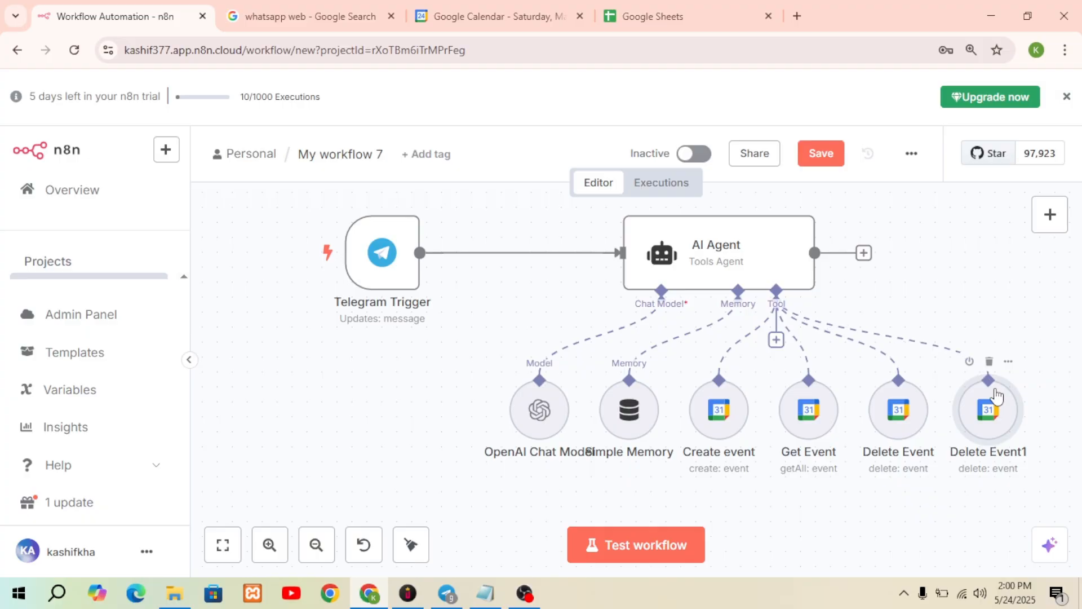
- Rename the duplicated Delete Event node as "Update Event"
double_click(993, 409)
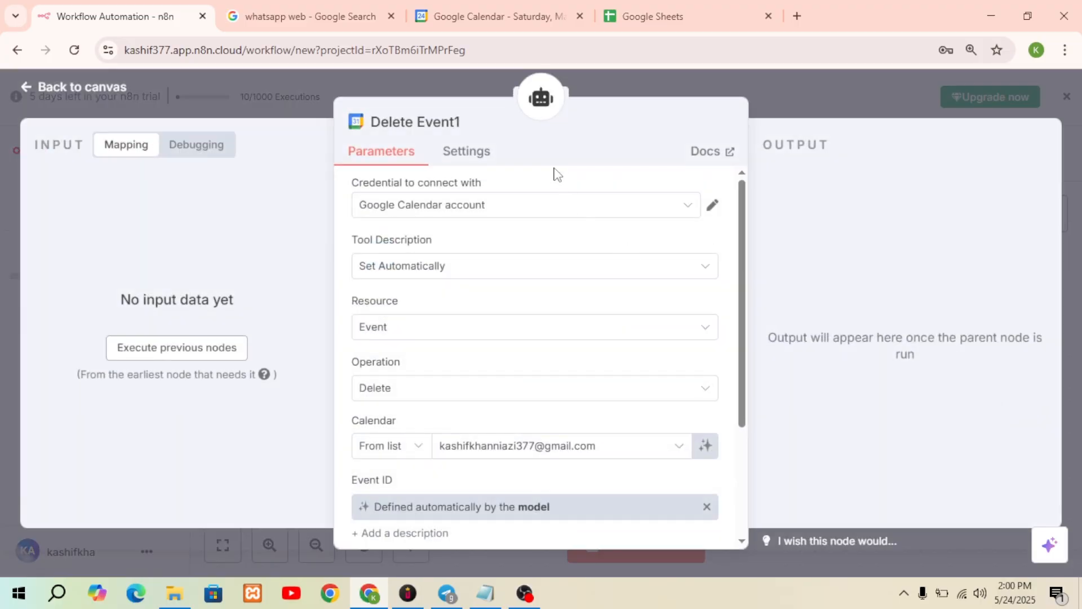
click(460, 123)
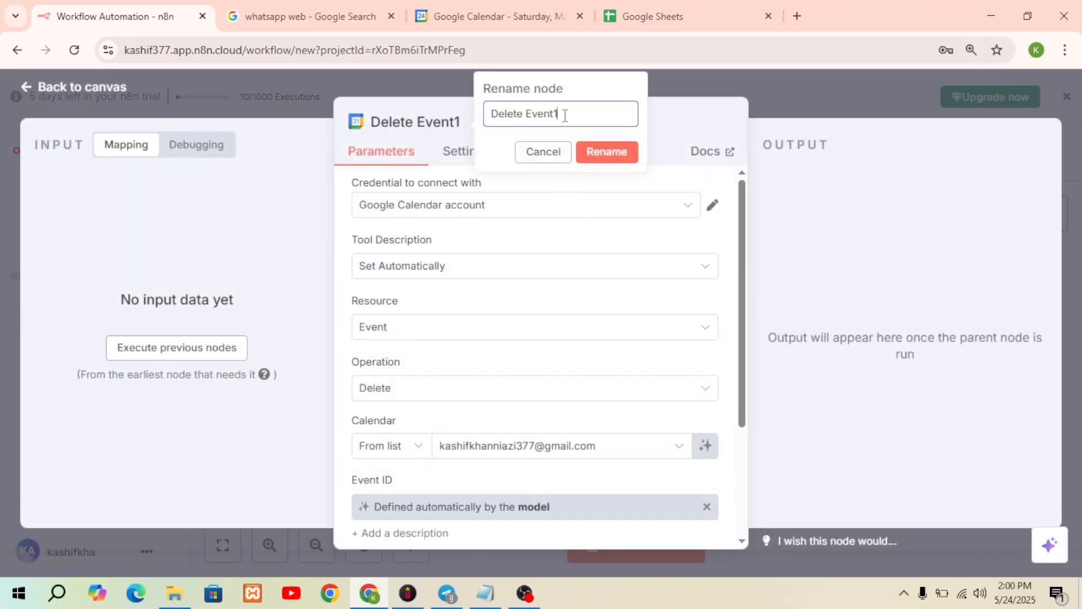
key(BackSpace)
key(BackSpace)
key(BackSpace)
key(BackSpace)
key(BackSpace)
key(BackSpace)
key(BackSpace)
key(BackSpace)
key(BackSpace)
key(BackSpace)
key(BackSpace)
key(BackSpace)
click(602, 152)
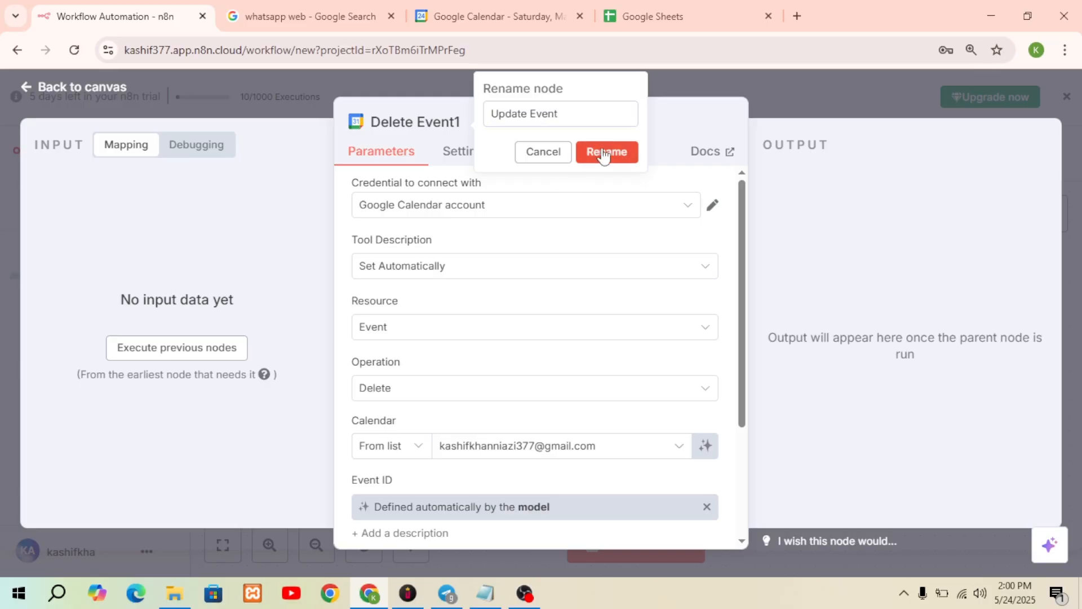
click(636, 152)
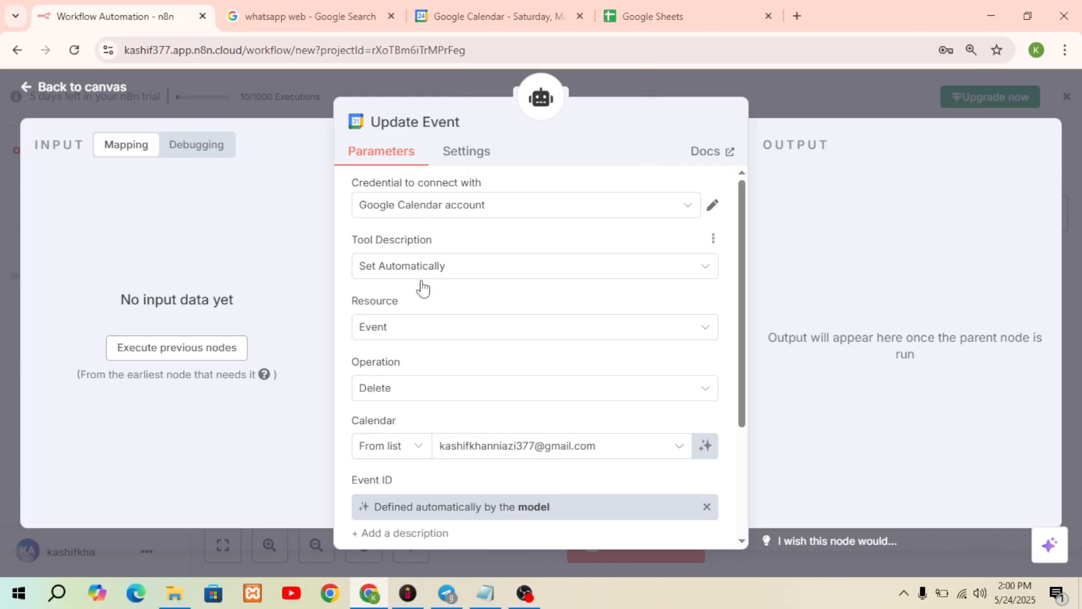
- Set the Update Event node's operation to Update and add a Summary update field defined by the model
click(394, 390)
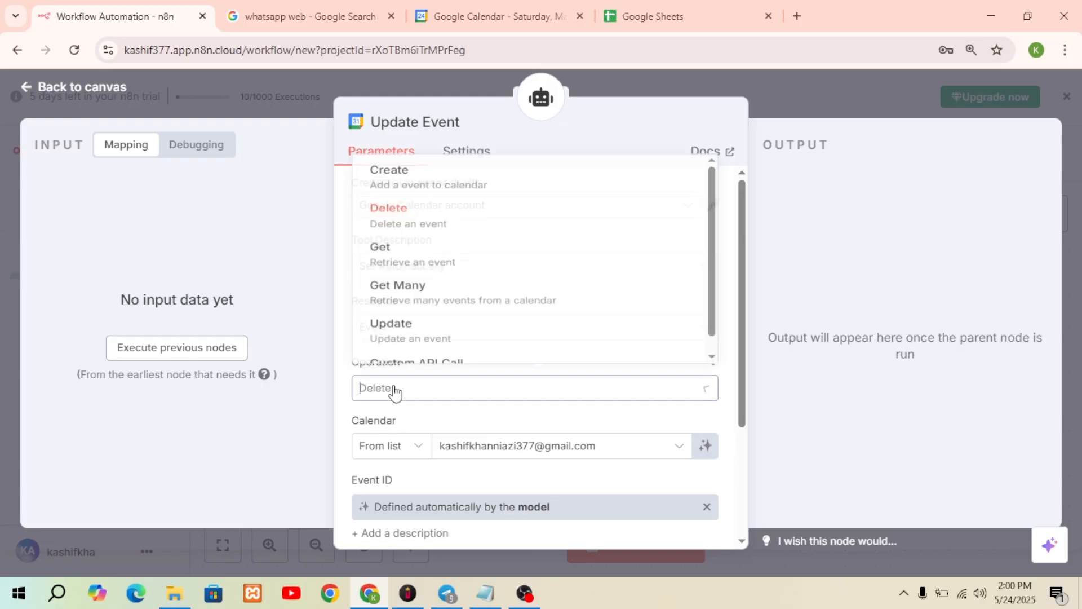
click(416, 330)
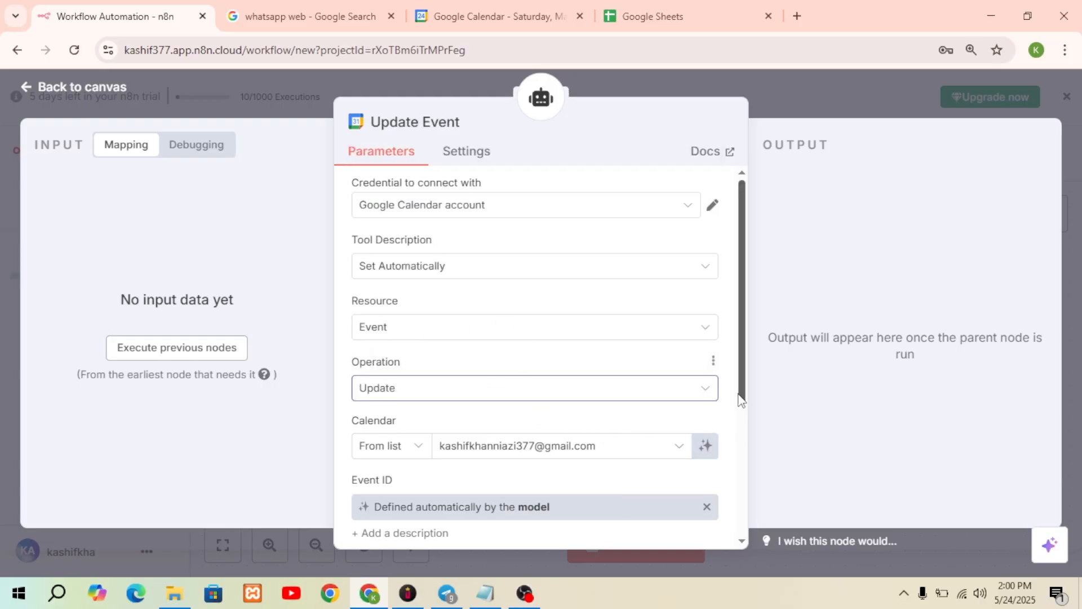
drag(740, 400, 736, 544)
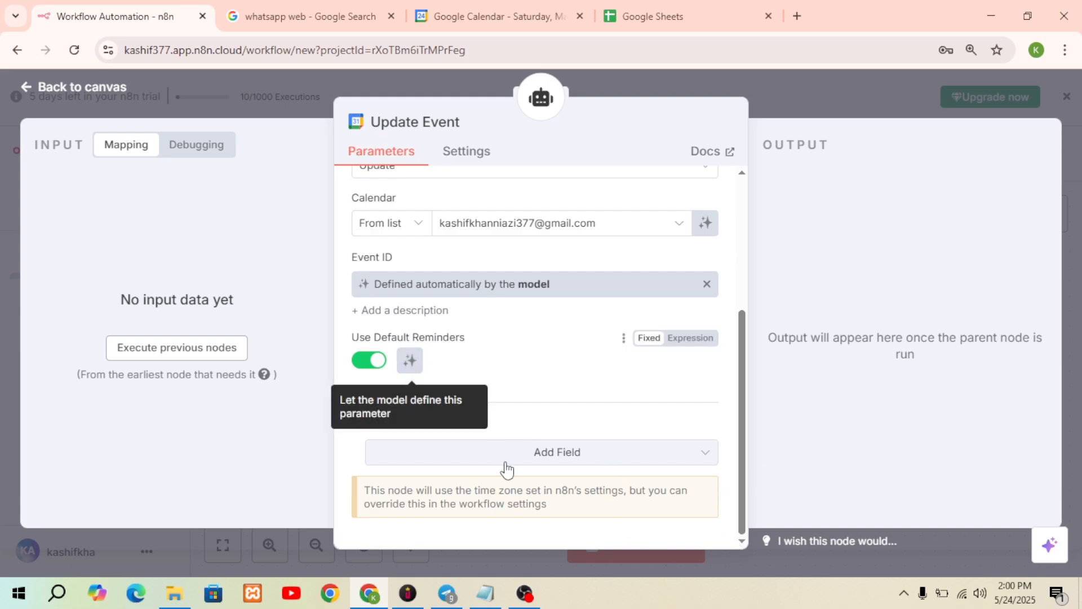
click(545, 458)
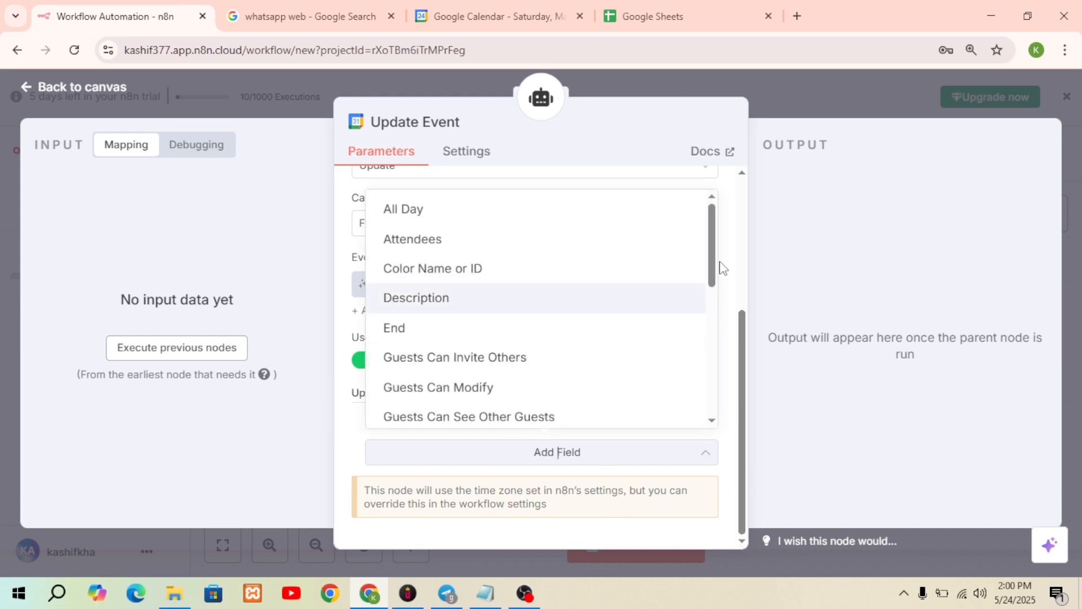
drag(715, 270, 700, 428)
click(613, 389)
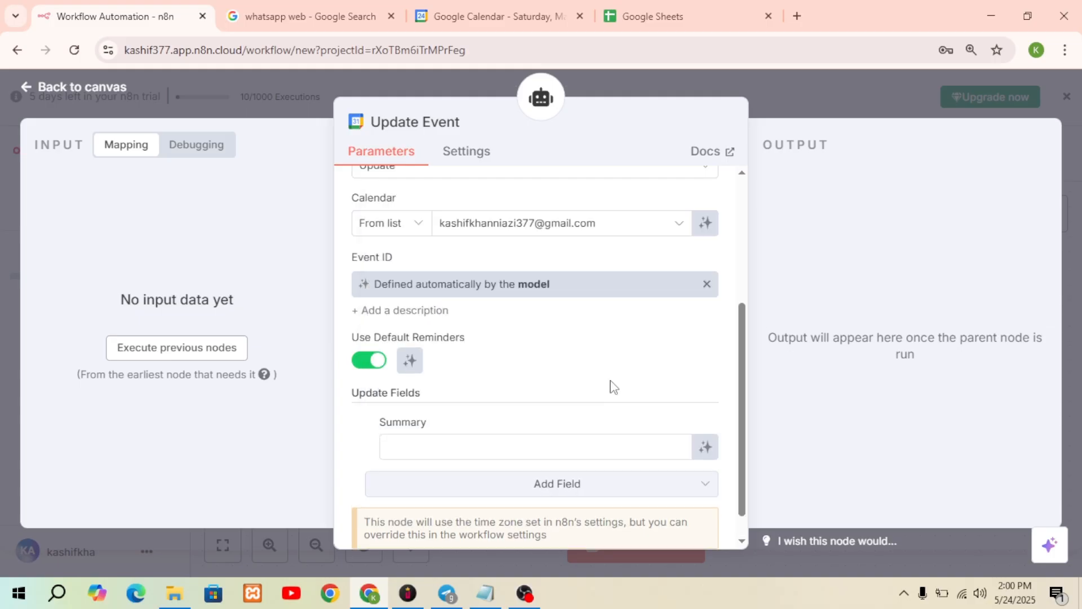
click(705, 449)
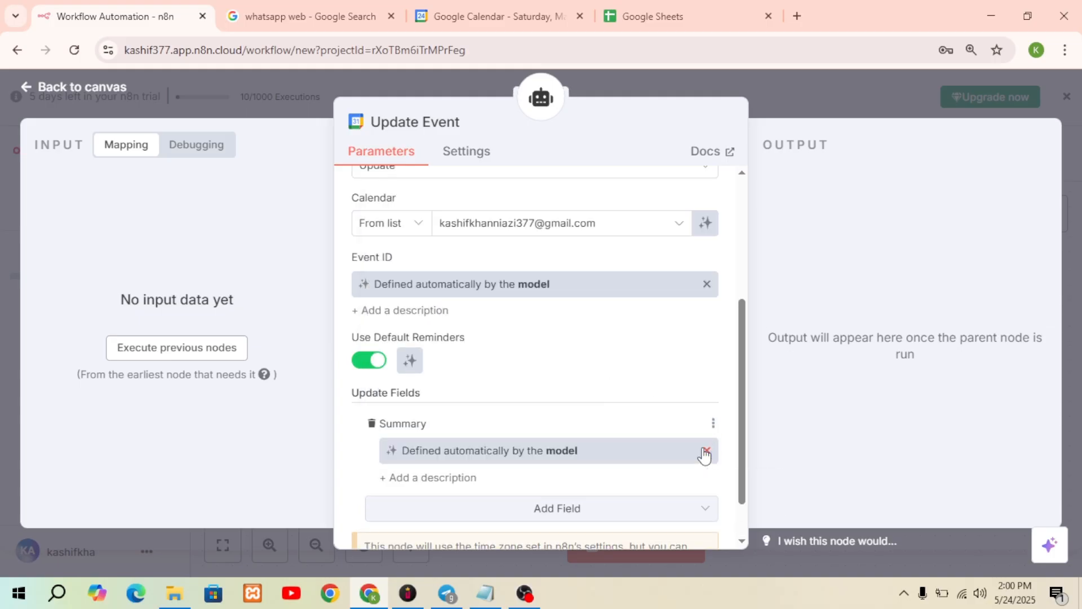
- Back on the canvas, duplicate Create event, connect the copy to the AI Agent's Tool connection, and tidy up the layout
click(78, 89)
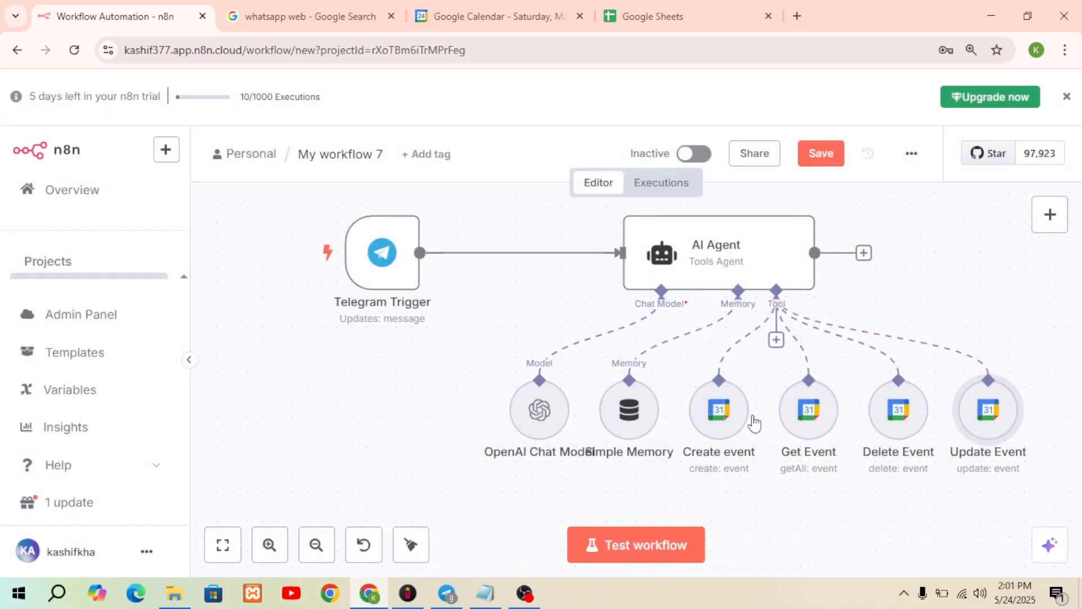
click(777, 342)
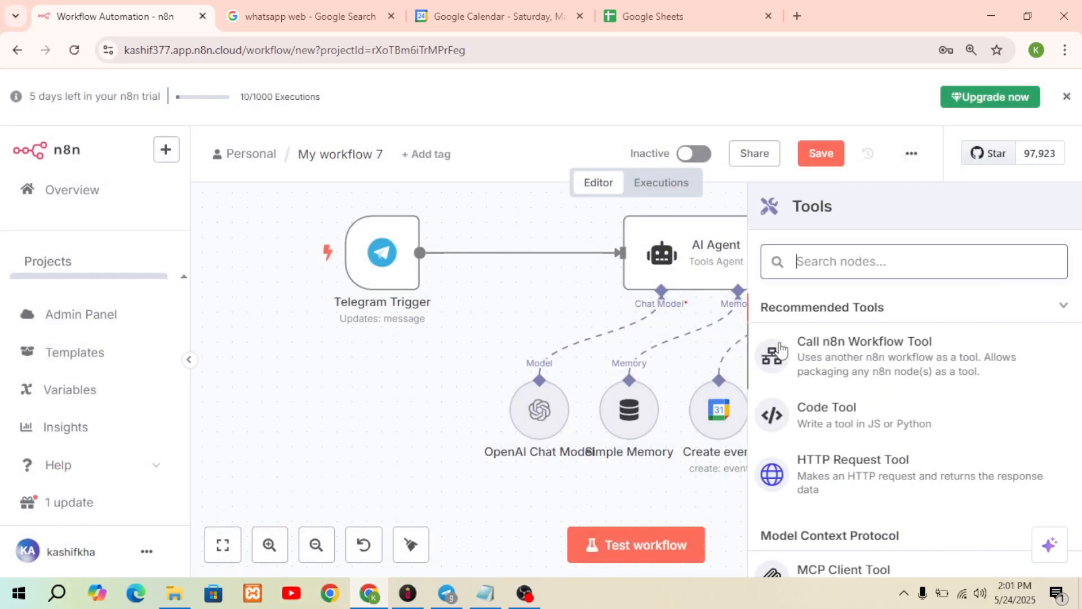
click(376, 368)
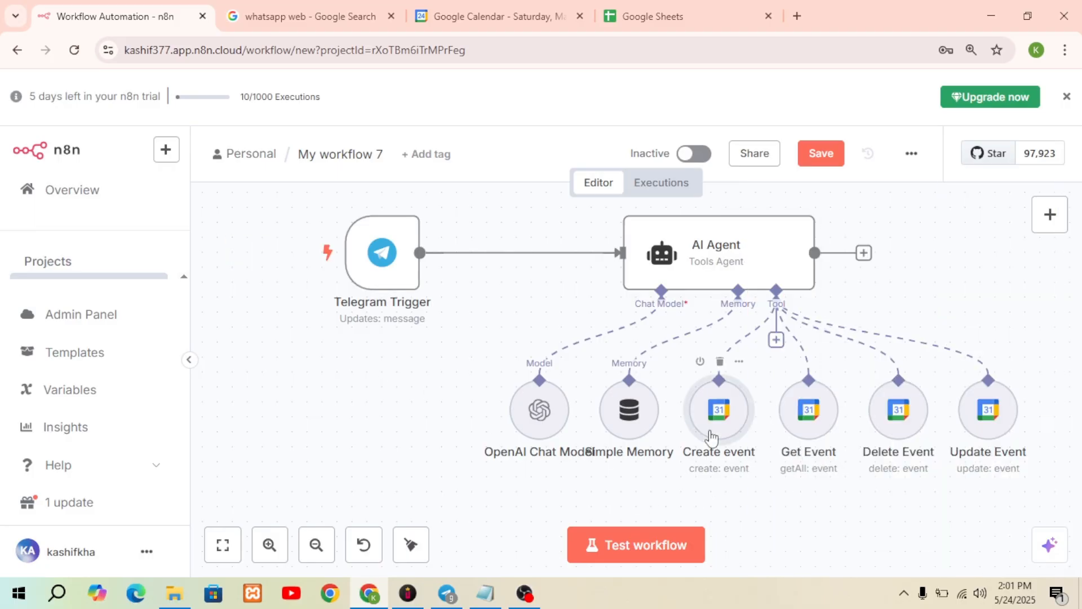
key(ctrl+c)
key(ctrl+v)
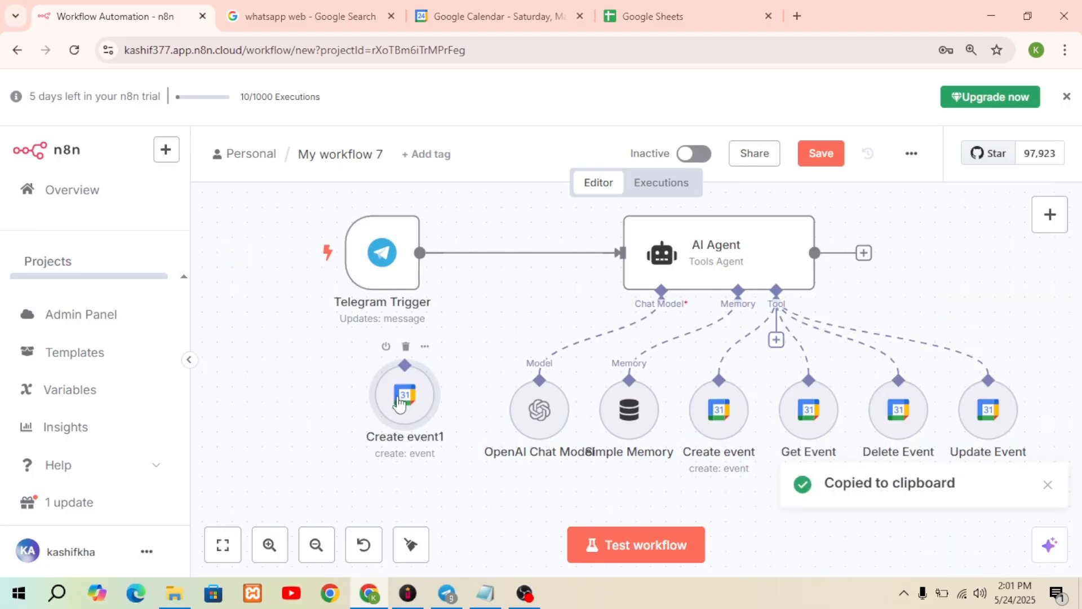
drag(399, 404, 958, 396)
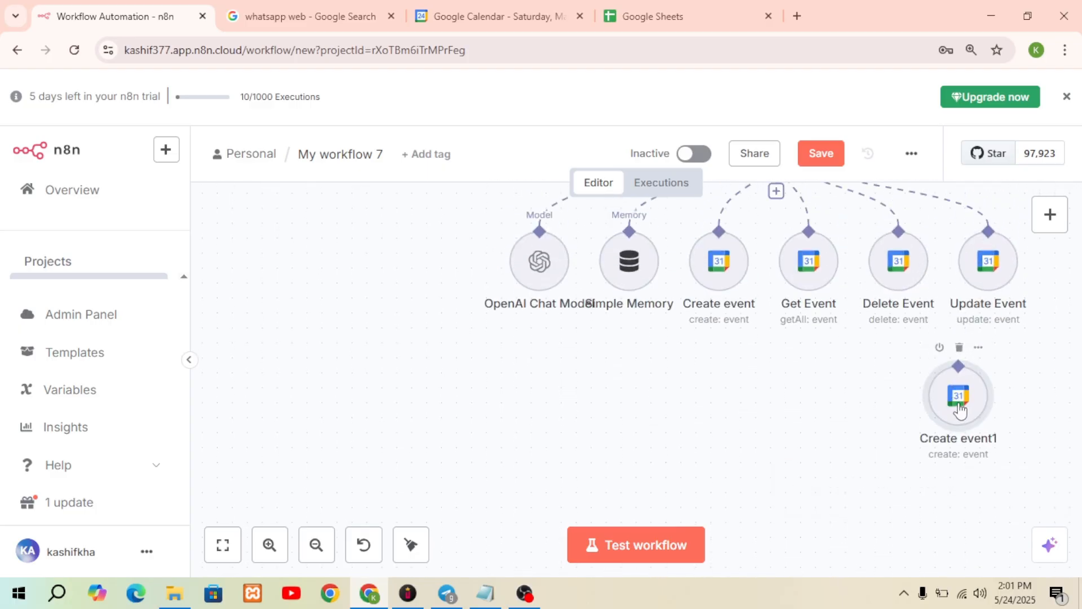
scroll(777, 194, up, 2)
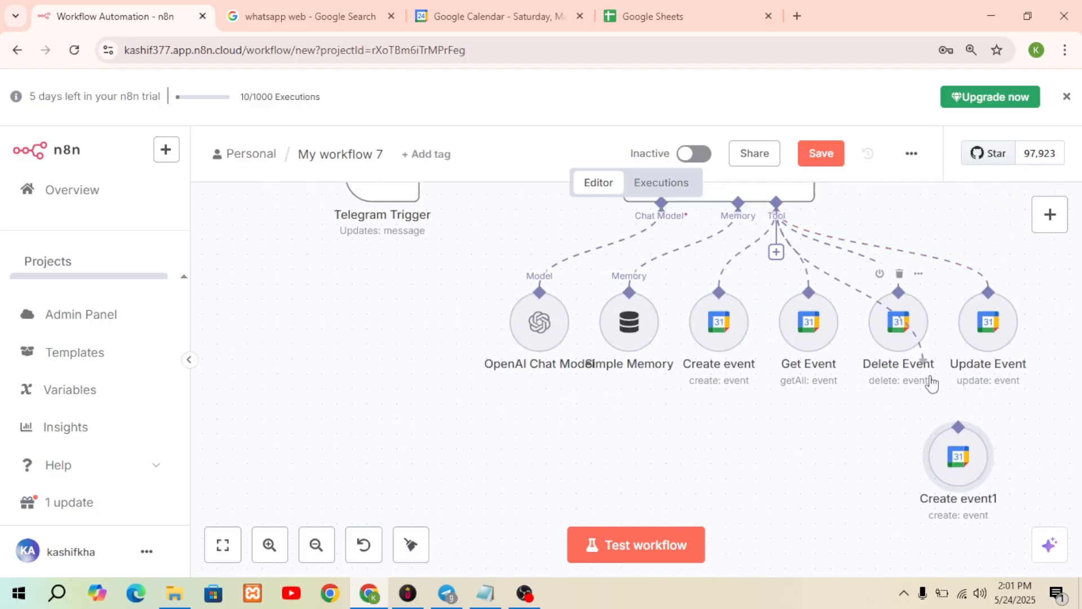
drag(931, 384, 957, 414)
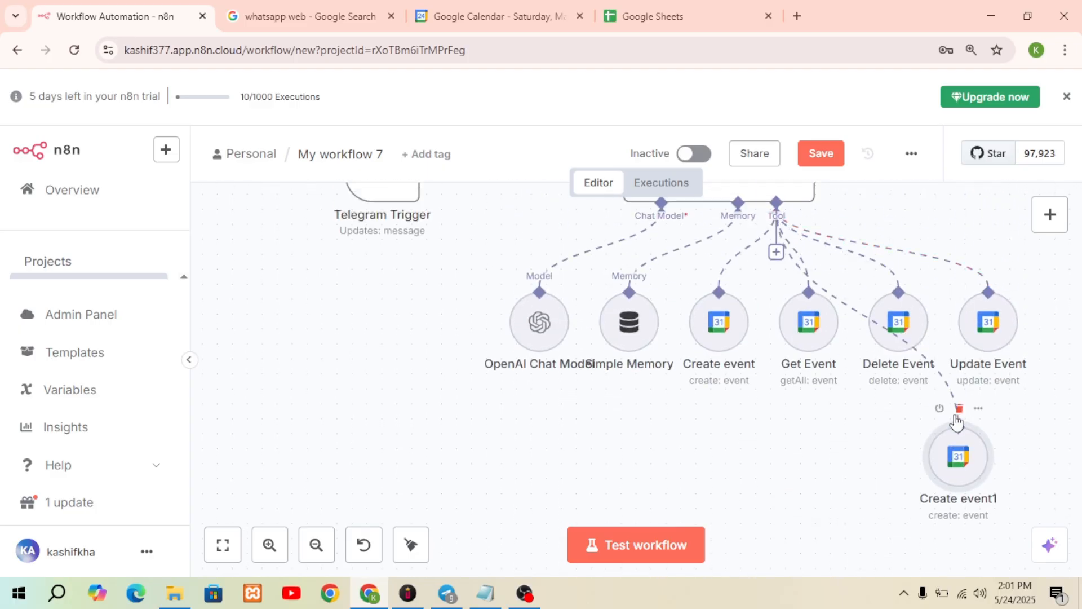
click(409, 546)
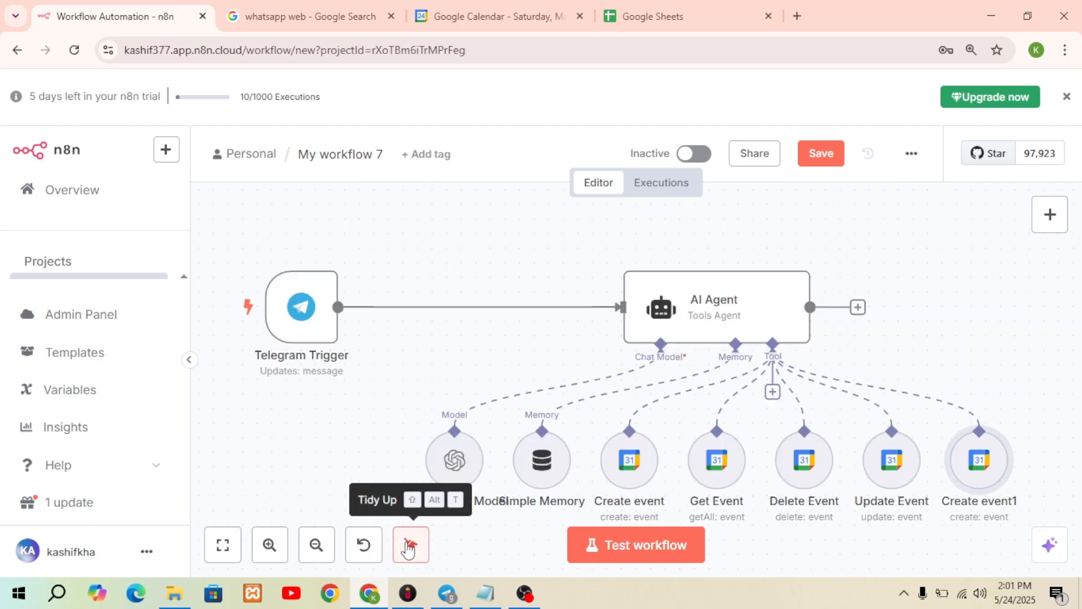
- Rename the duplicated Create event1 node as "Create event with Attendees"
double_click(981, 456)
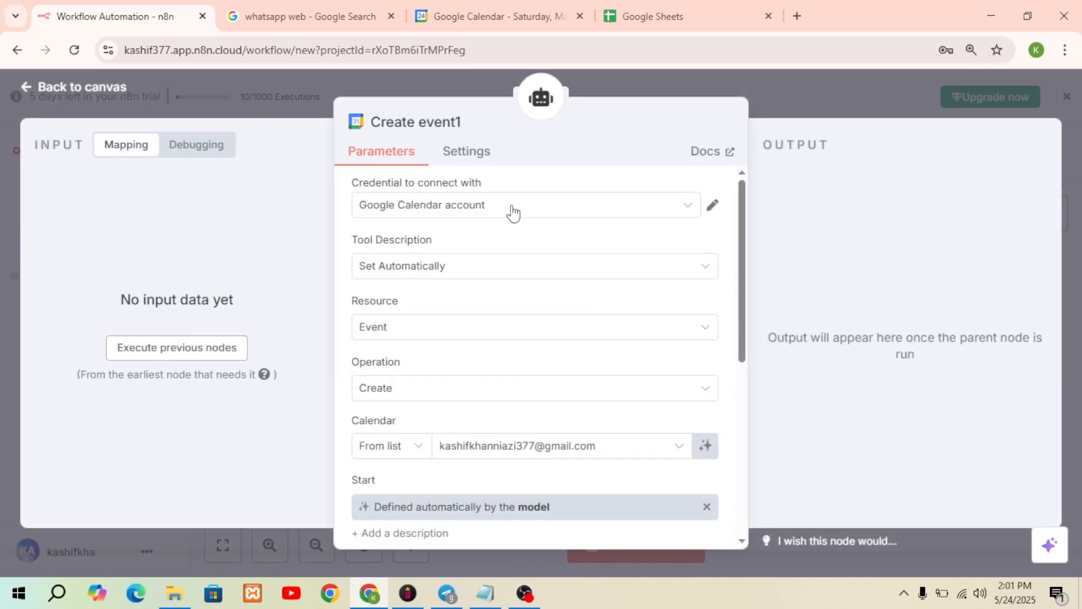
click(471, 117)
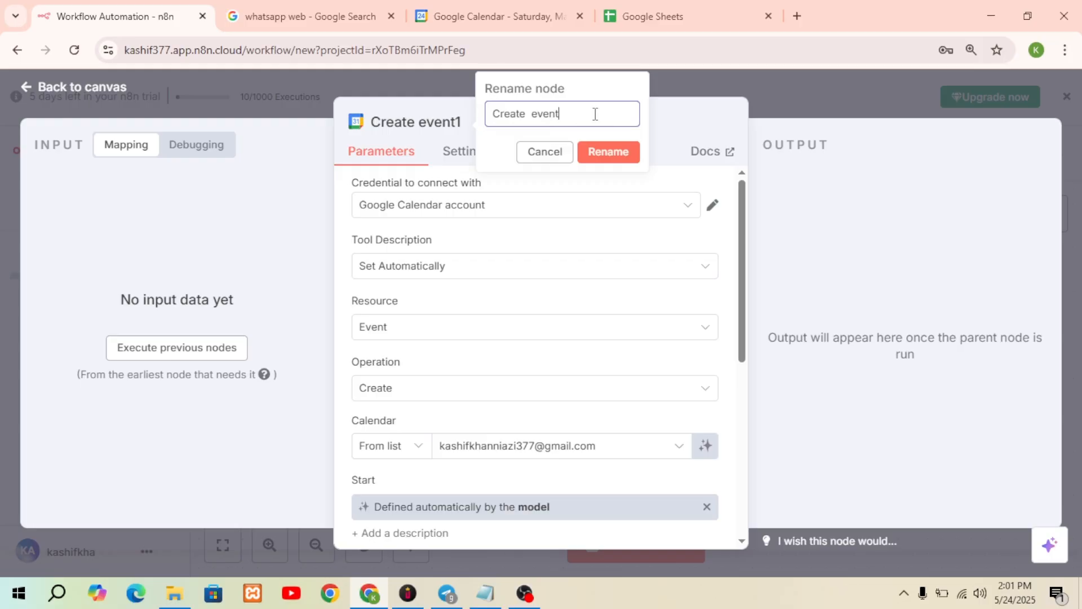
key(BackSpace)
key(BackSpace)
key(BackSpace)
key(BackSpace)
key(BackSpace)
key(BackSpace)
key(BackSpace)
key(BackSpace)
key(BackSpace)
text(endees)
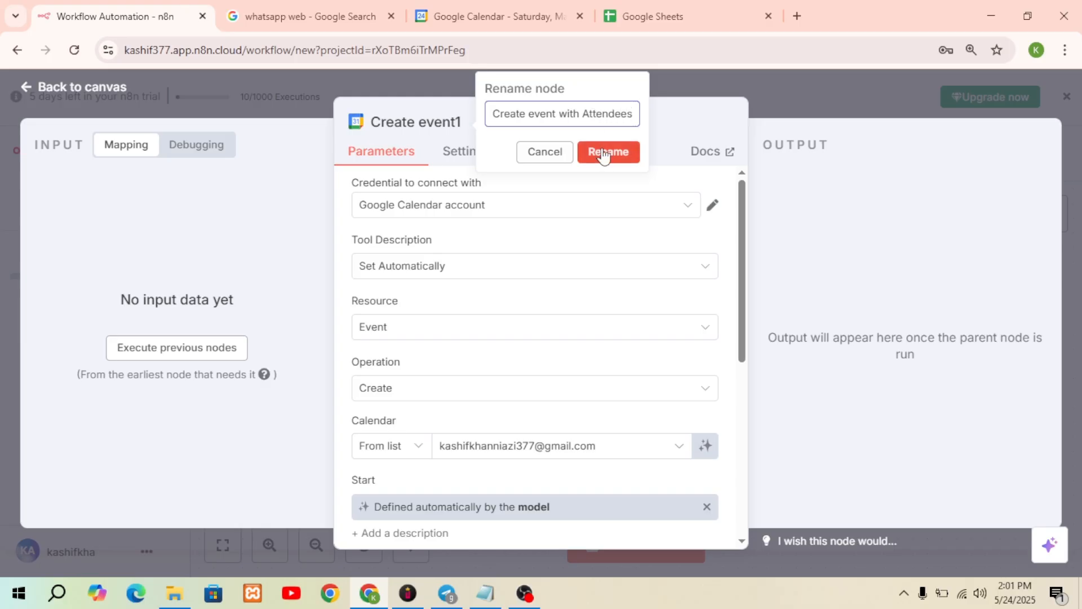
click(605, 155)
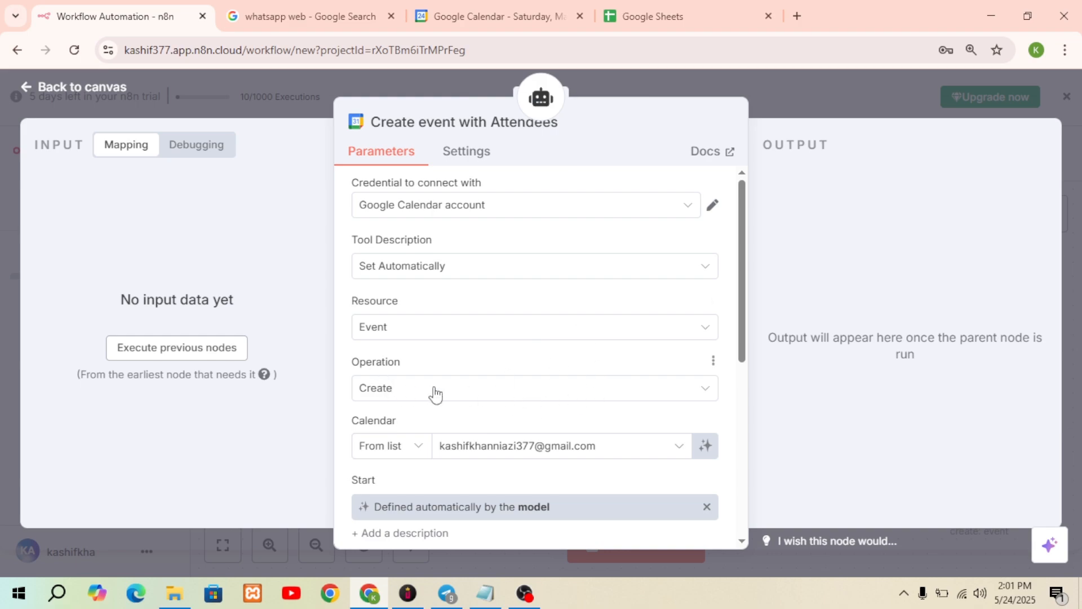
- Add an Attendees additional field to the Create event with Attendees node and let the model define its value
drag(740, 338, 771, 513)
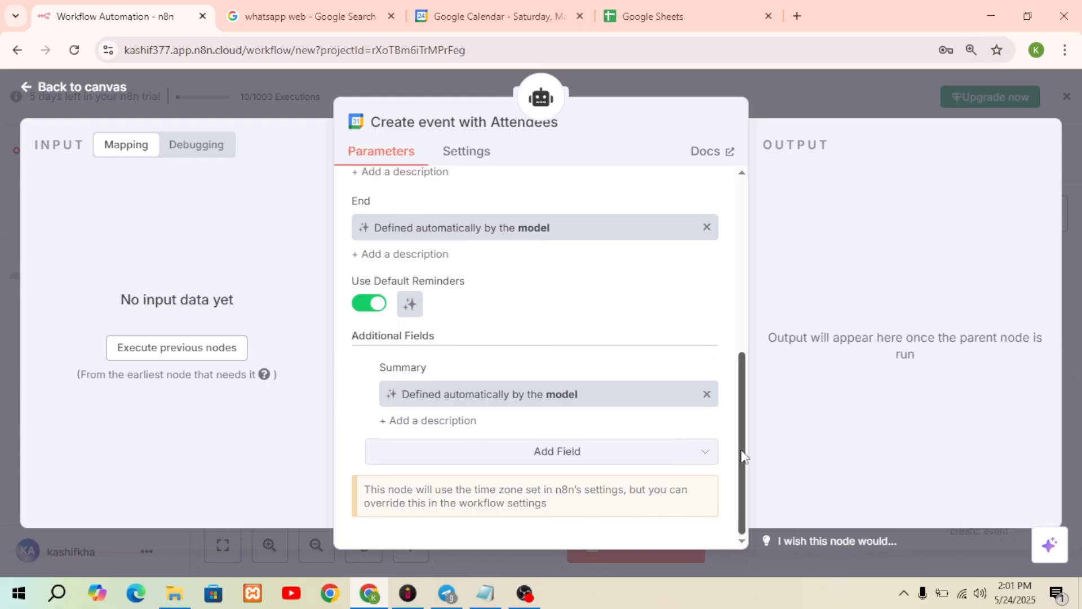
click(561, 458)
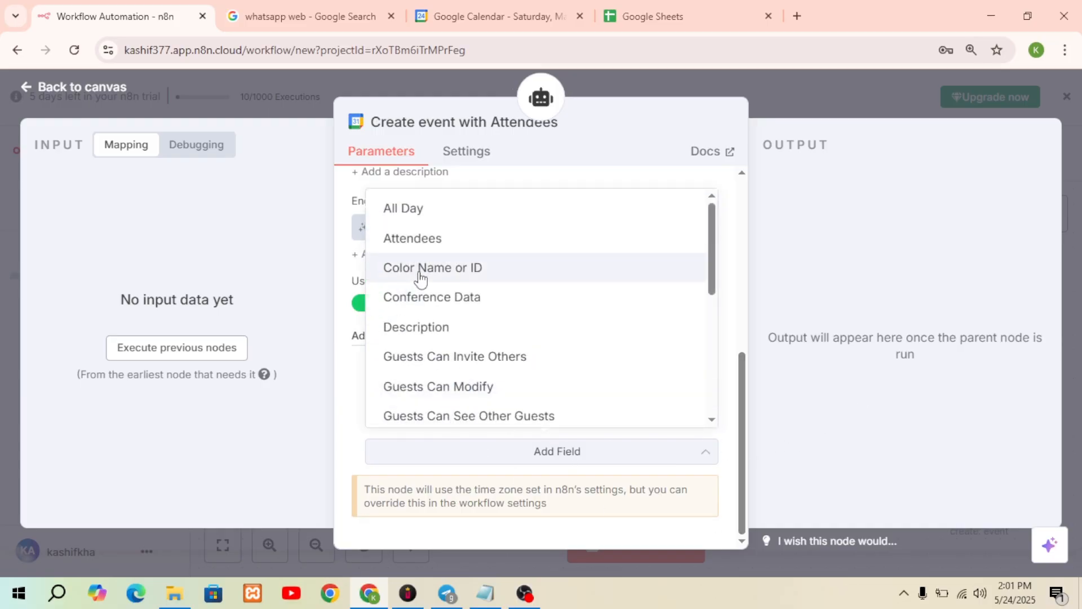
click(423, 243)
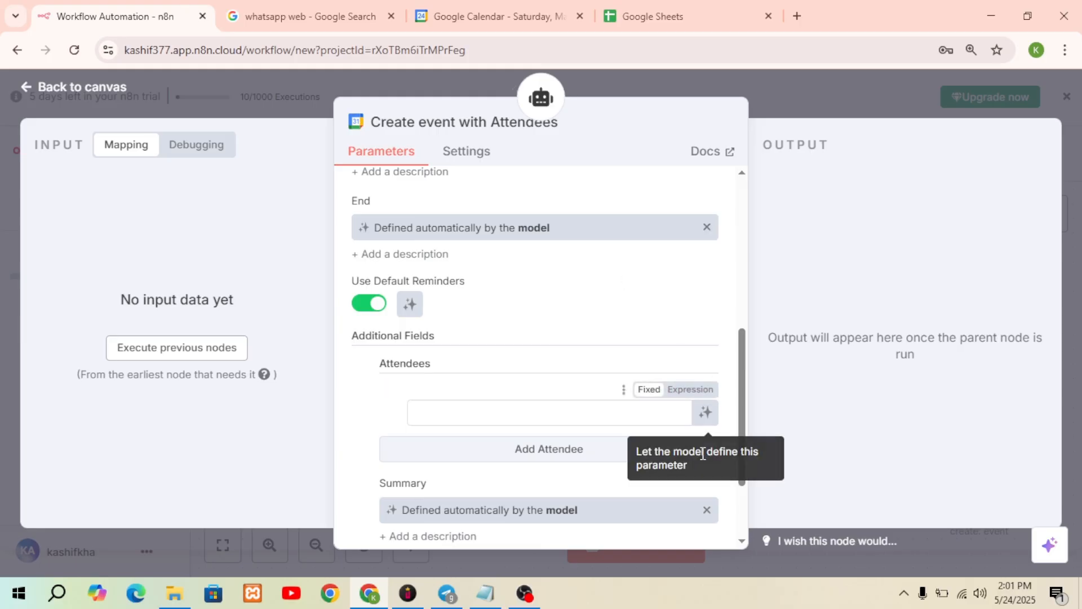
click(705, 416)
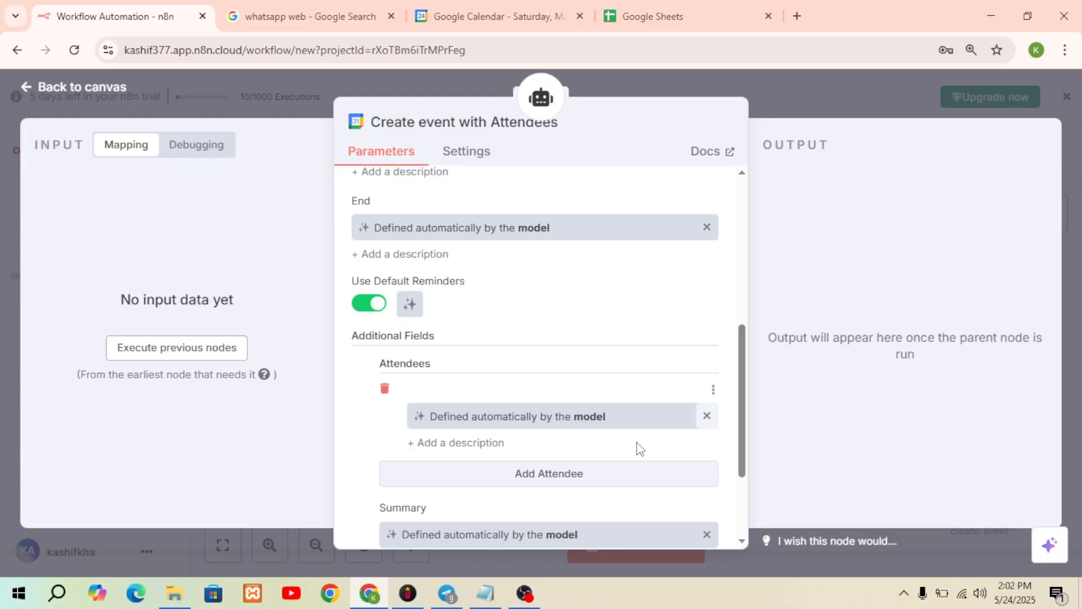
- Return to the canvas and add a Google Sheets Tool to the AI Agent's Tool connection
click(90, 89)
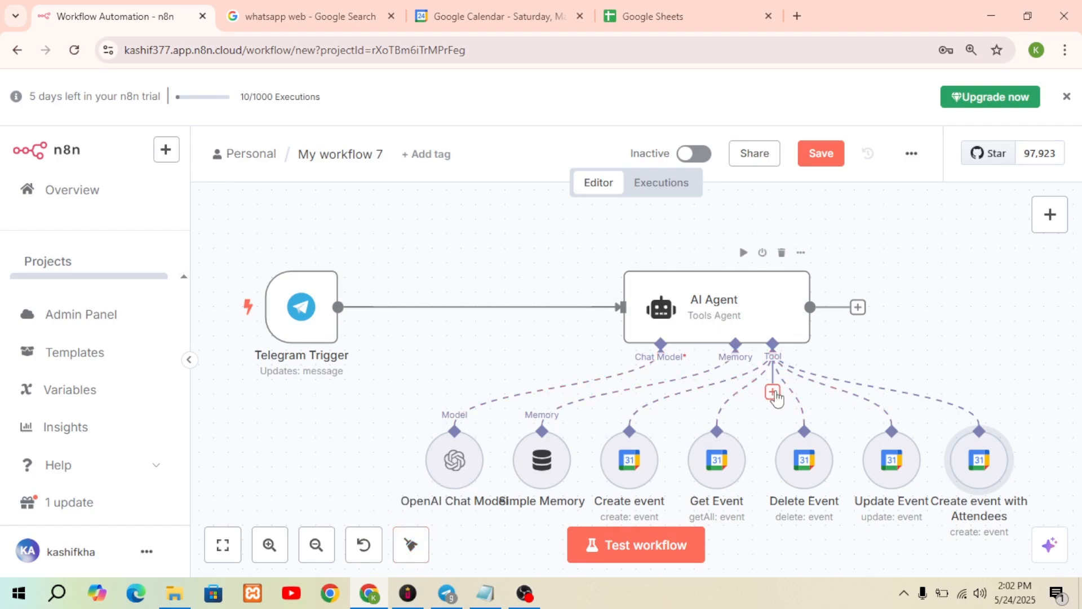
click(773, 391)
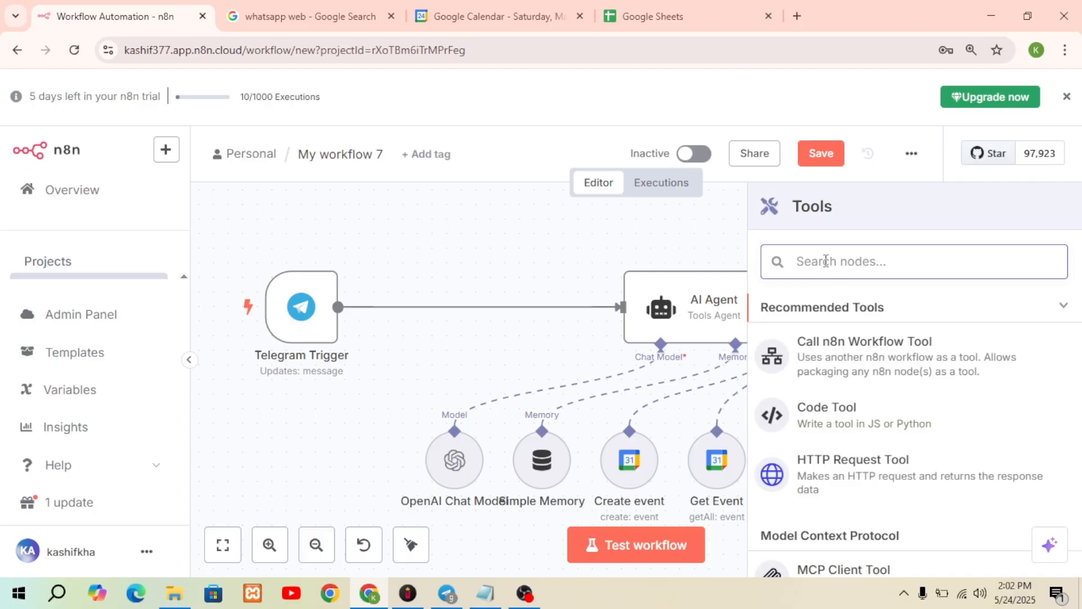
text(google)
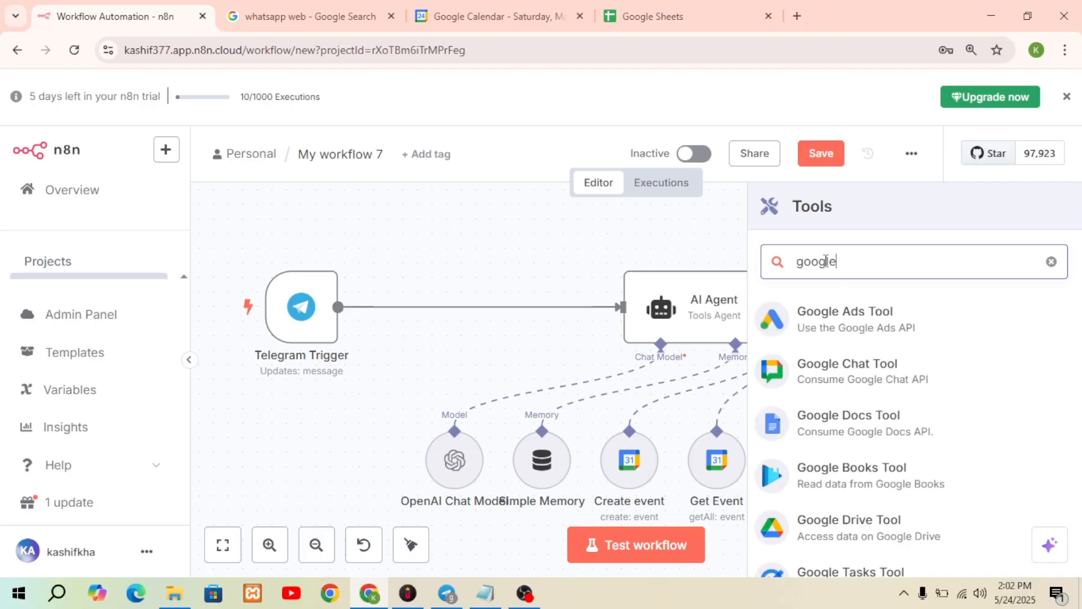
text( s)
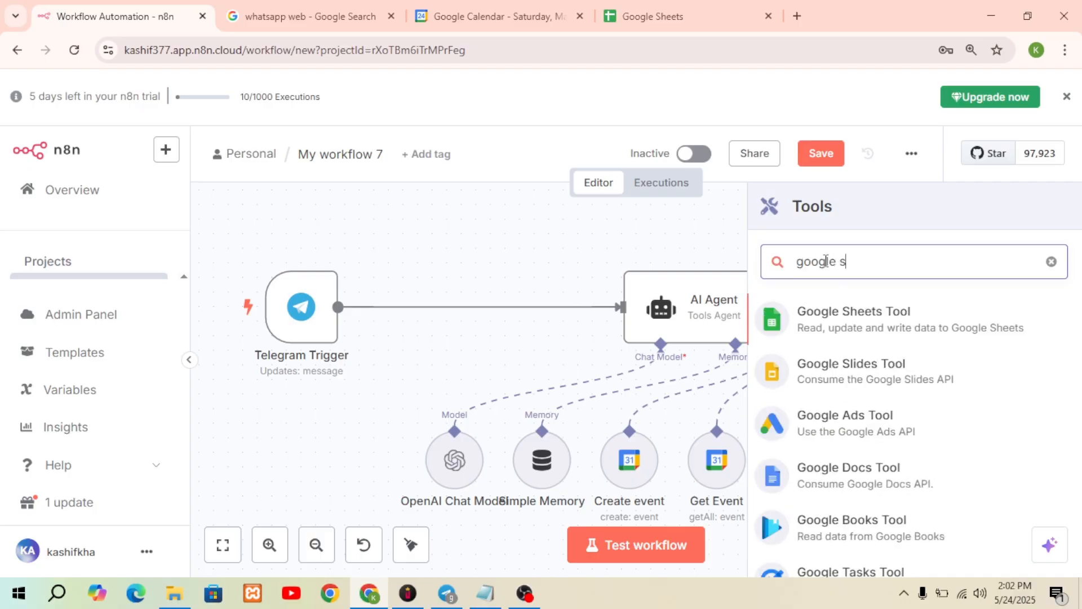
click(850, 308)
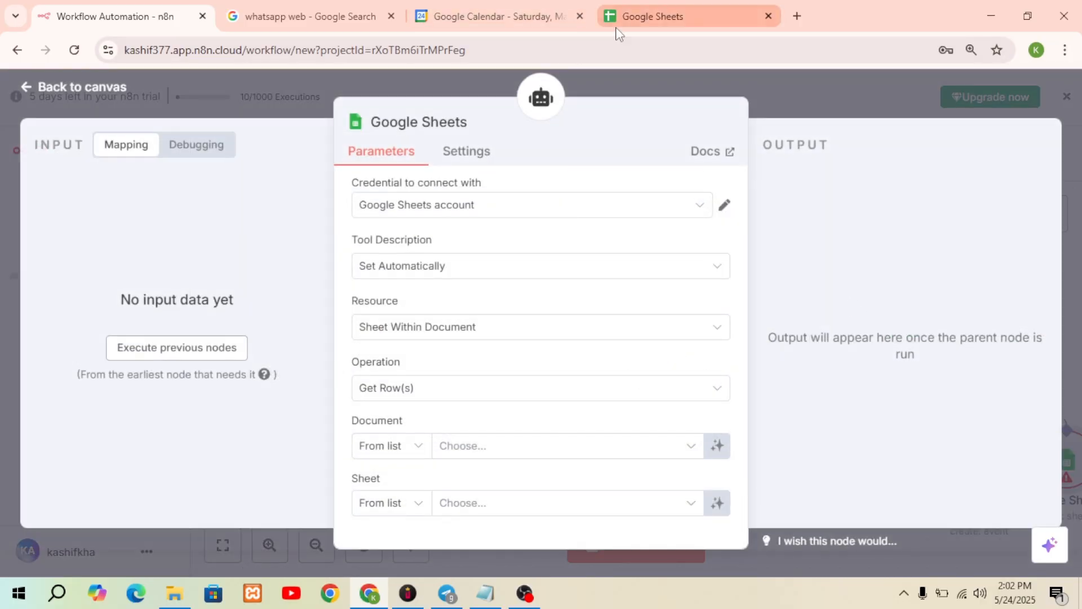
- Open the Attendees Data spreadsheet in Google Sheets and switch back to the n8n workflow
click(618, 25)
click(244, 400)
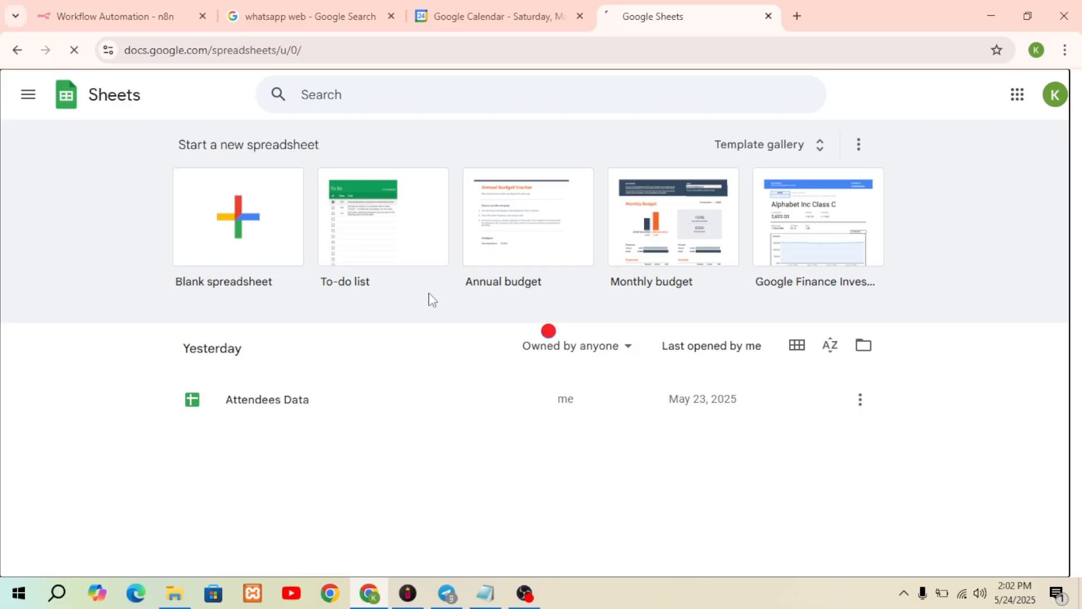
click(161, 15)
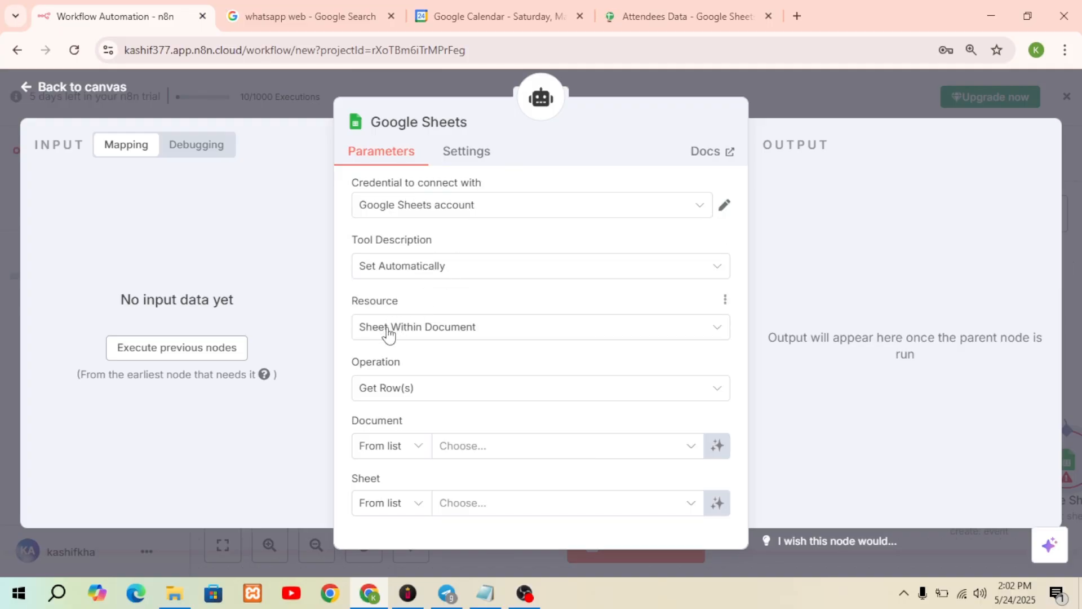
- Keep the Get Row(s) operation, select the Attendees Data document and Sheet1, and check the spreadsheet's columns in Google Sheets
click(426, 391)
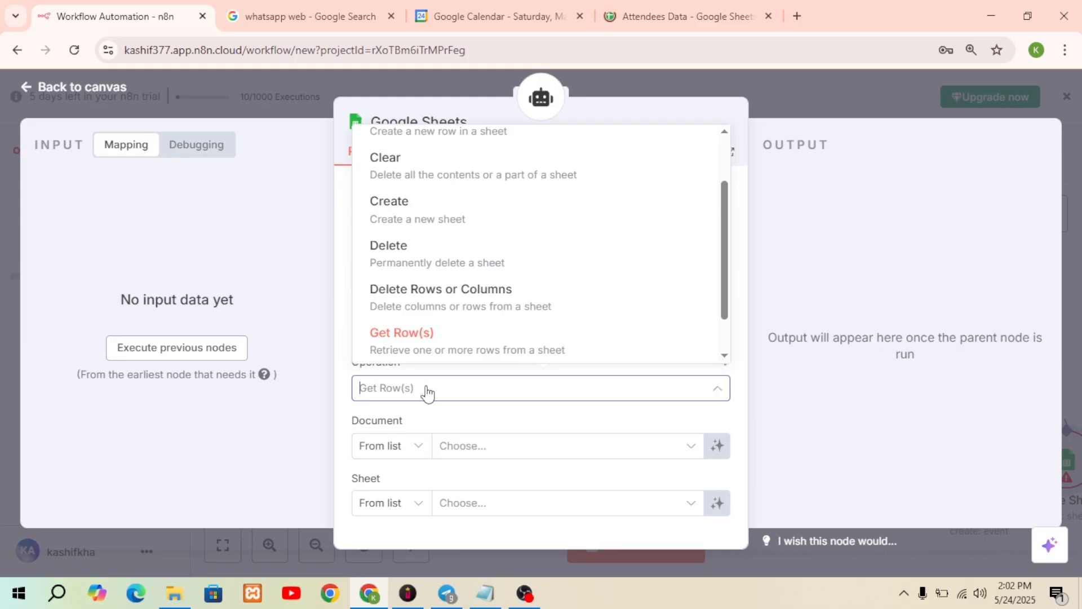
click(428, 392)
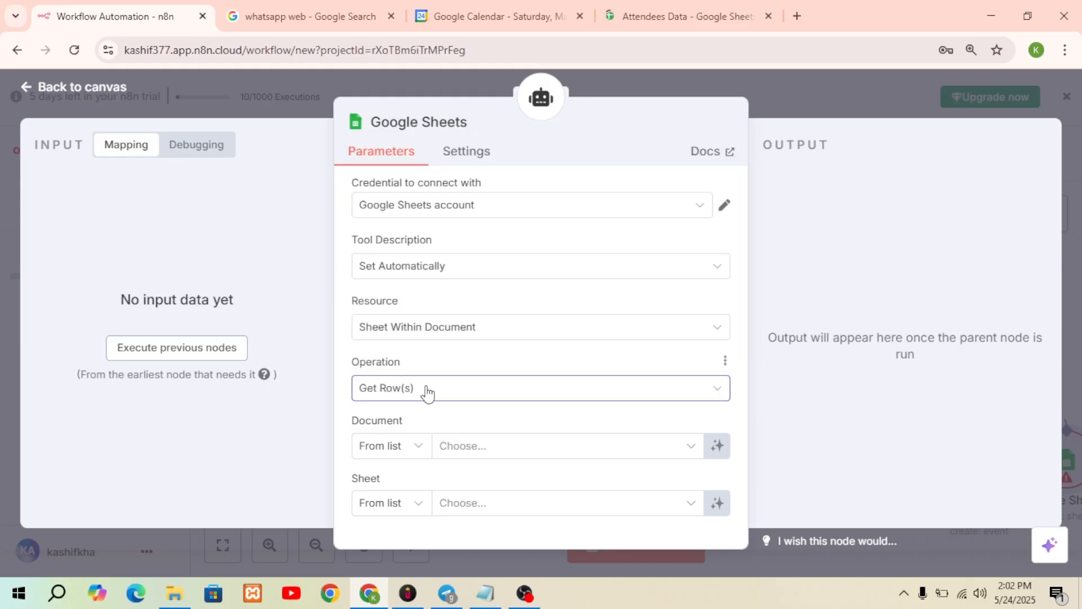
click(685, 449)
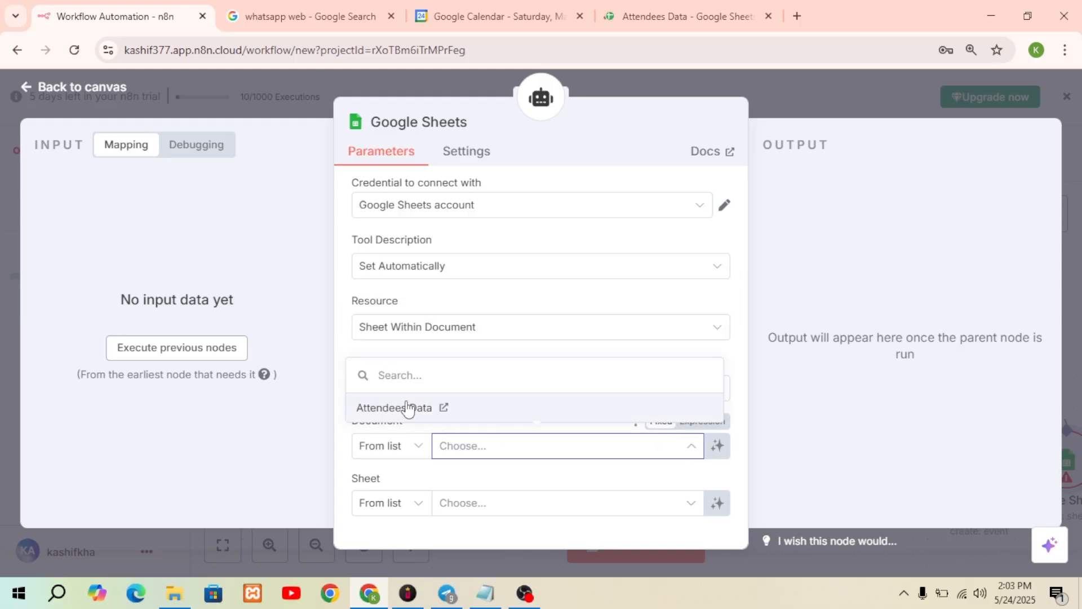
click(408, 407)
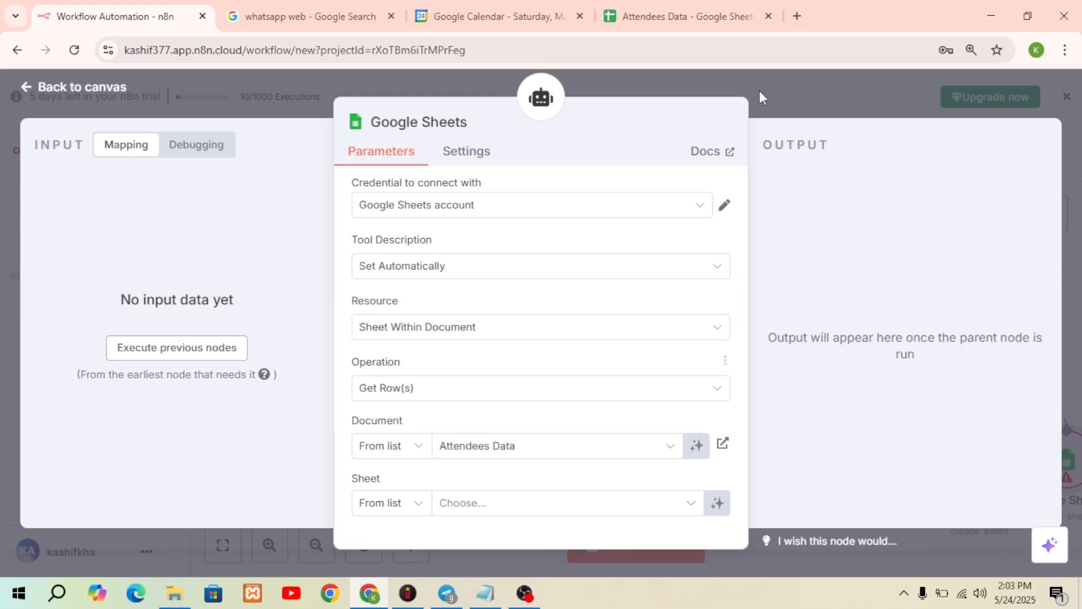
click(653, 21)
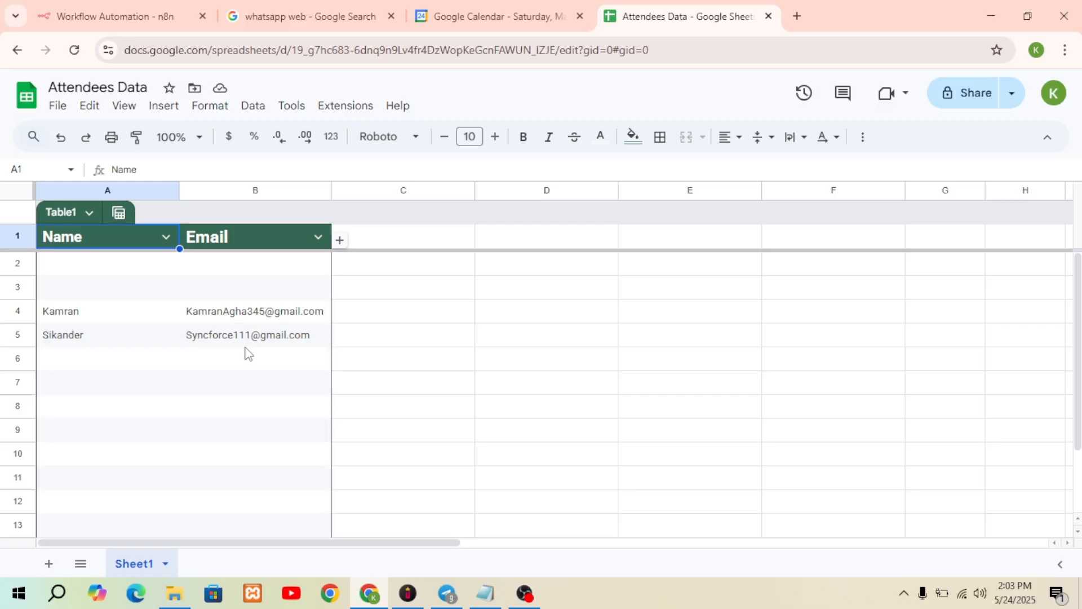
click(90, 23)
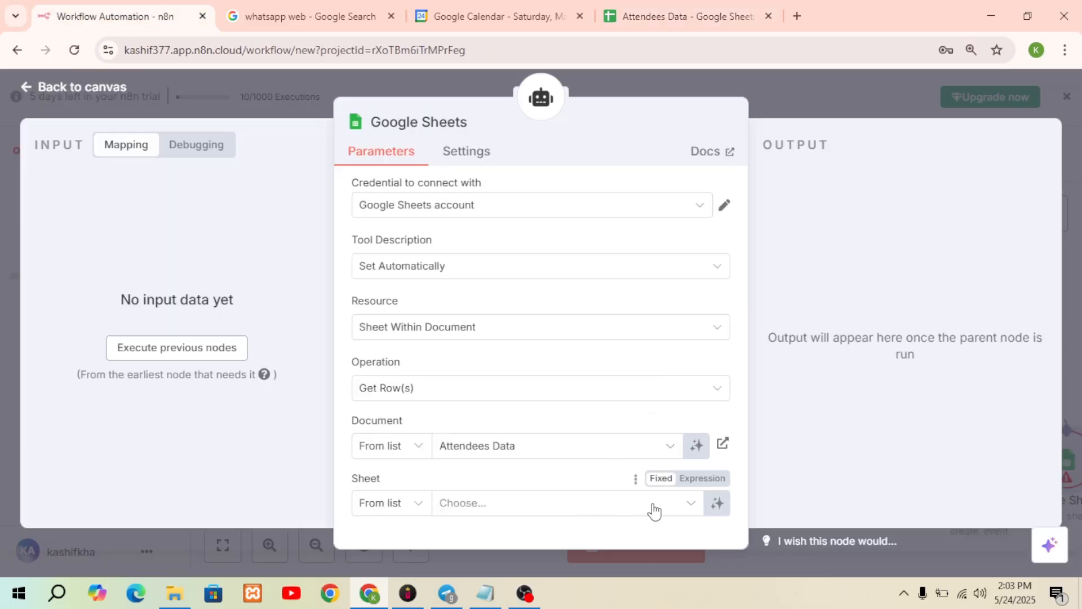
click(673, 514)
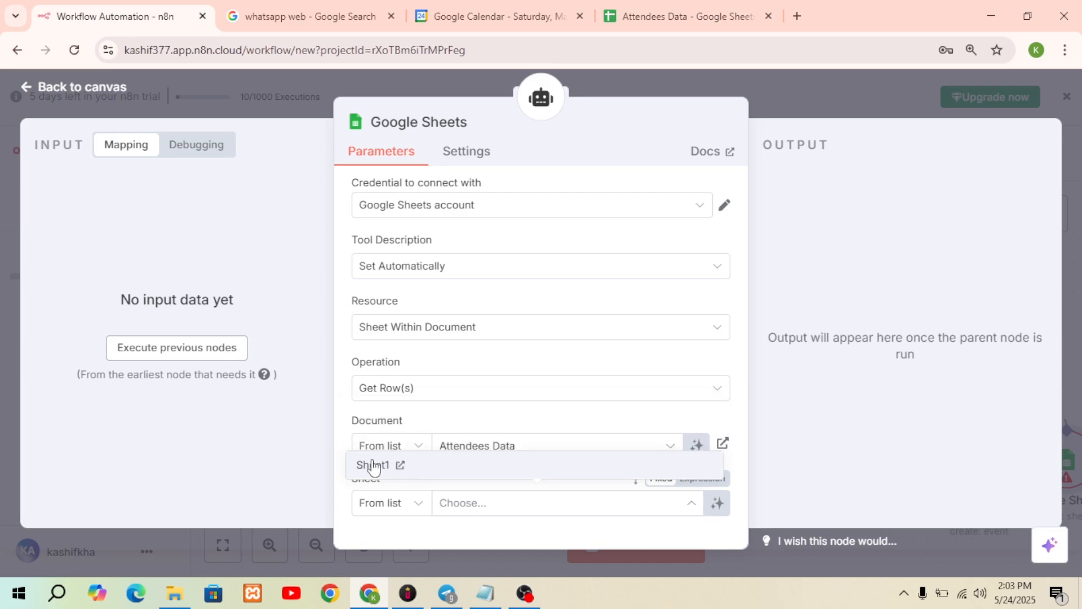
click(372, 466)
click(615, 23)
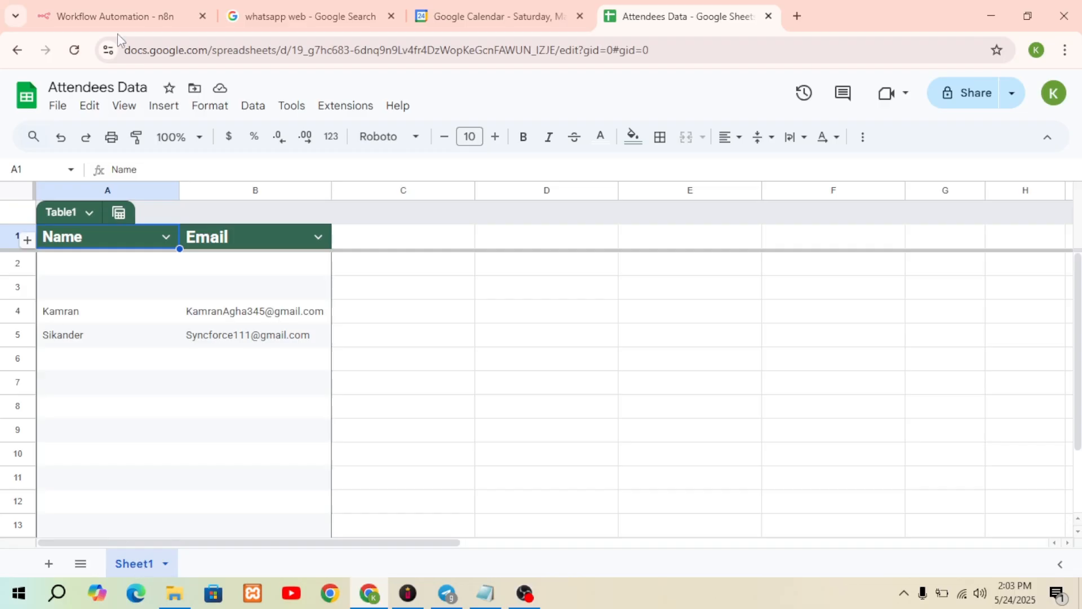
click(104, 16)
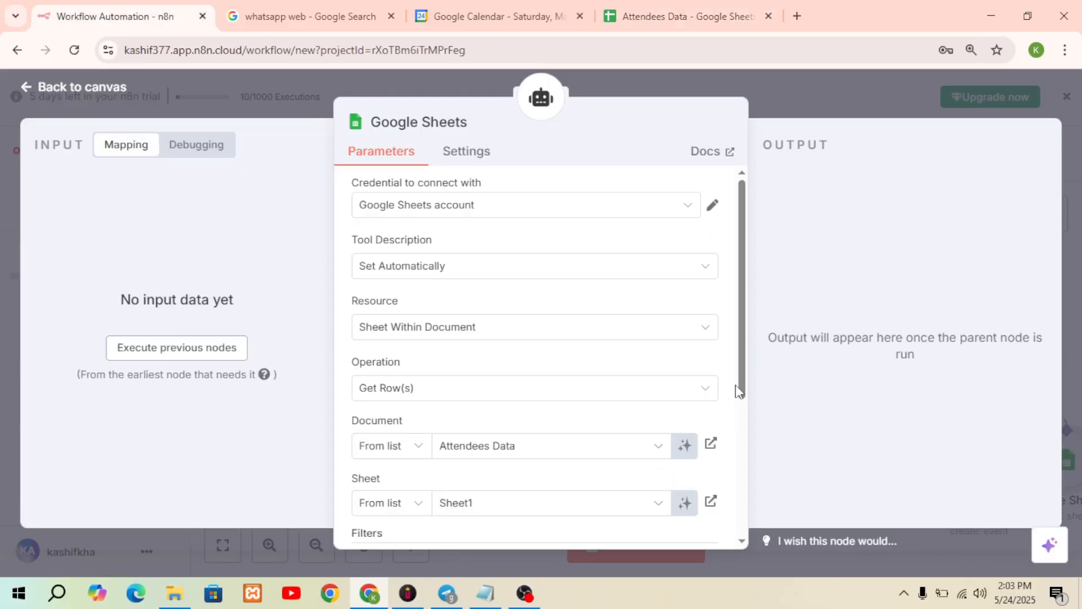
- Review the Google Sheets node's filter settings, return to the canvas, and tidy up the workflow layout
drag(738, 390, 760, 518)
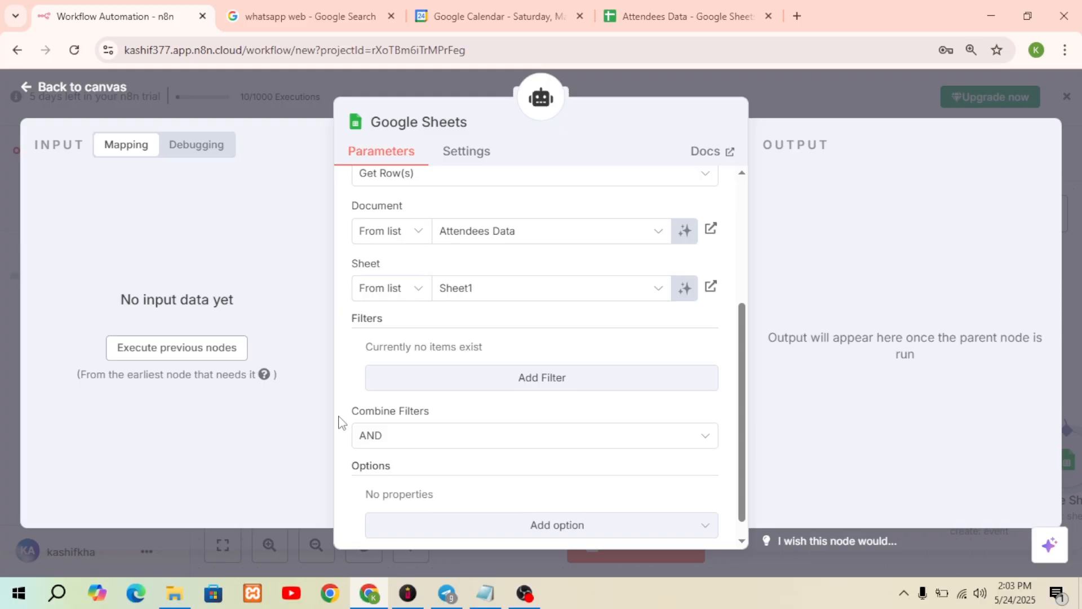
click(28, 86)
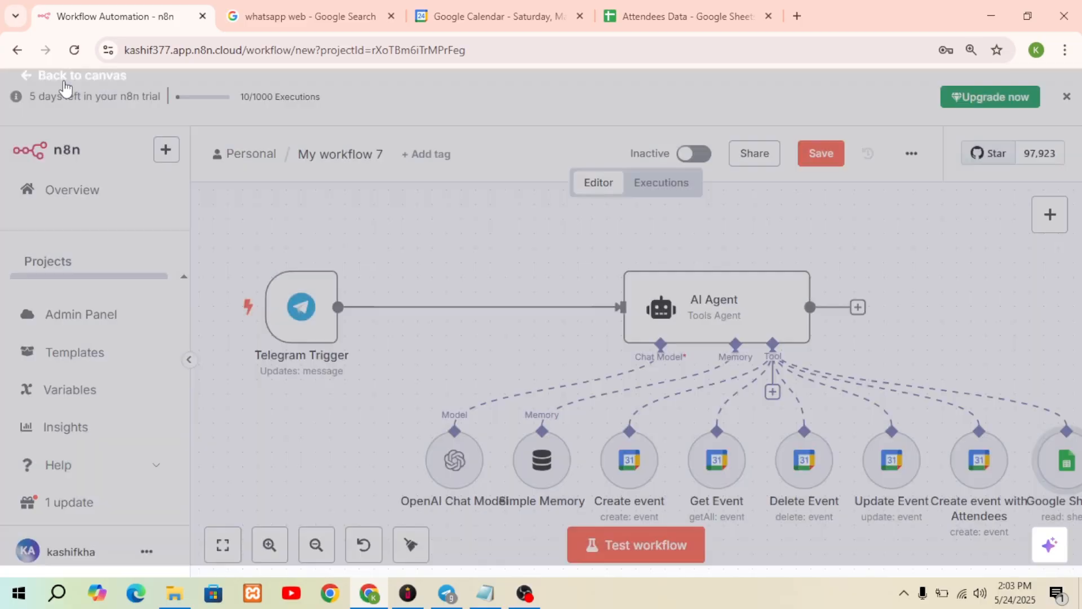
click(411, 544)
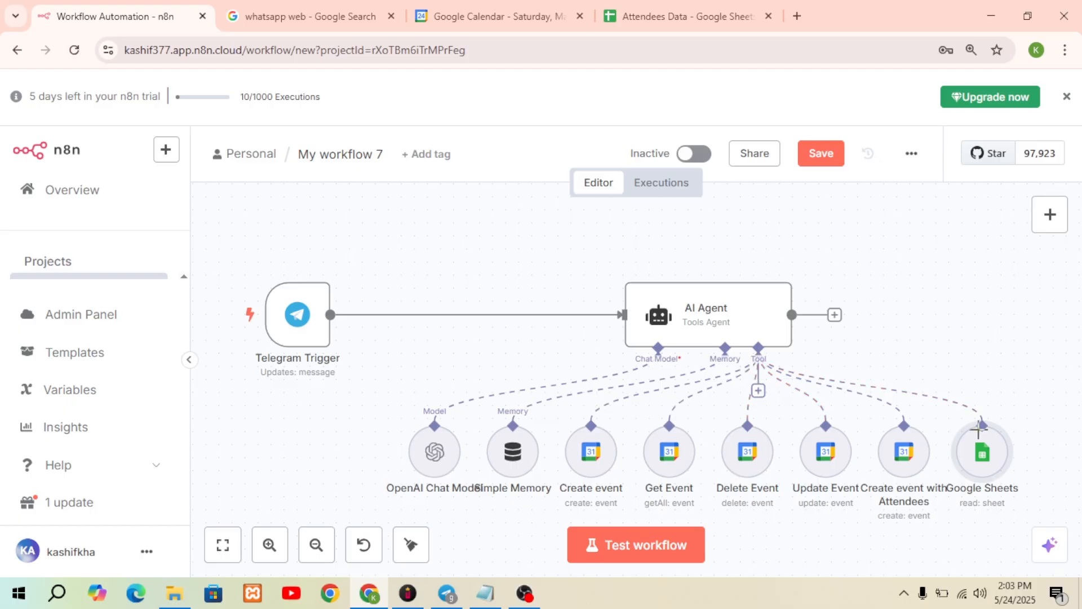
- Add a System Message option to the AI Agent node and clear its default text
click(740, 322)
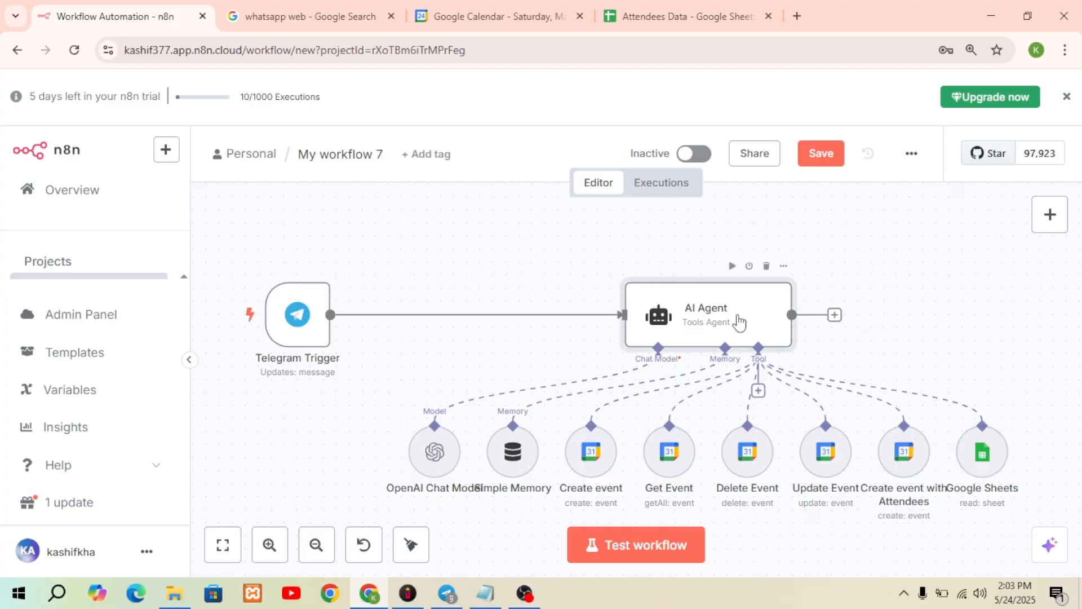
double_click(740, 322)
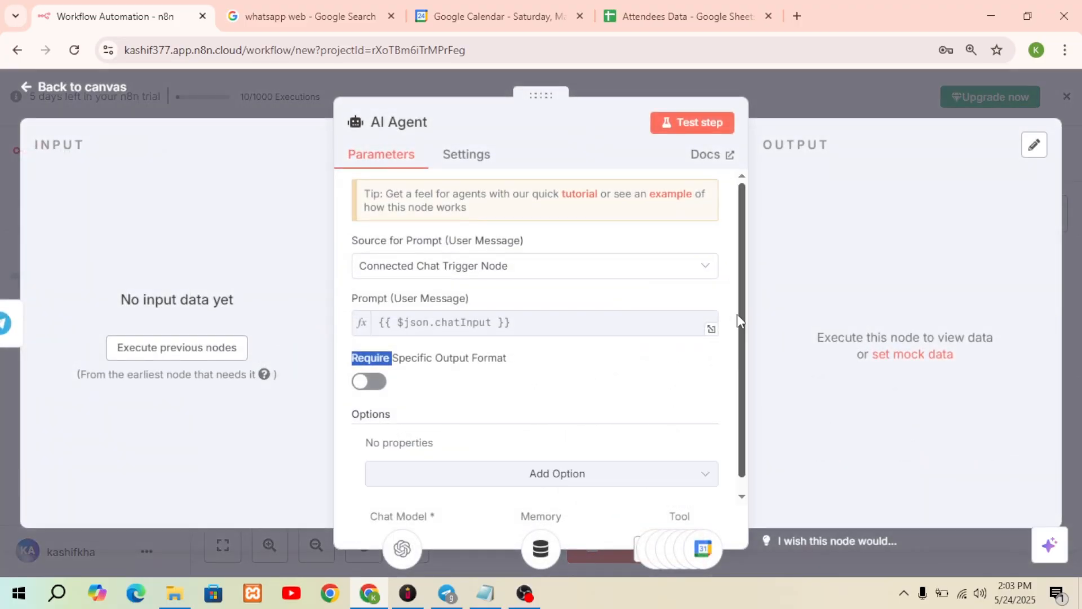
scroll(743, 485, down, 1)
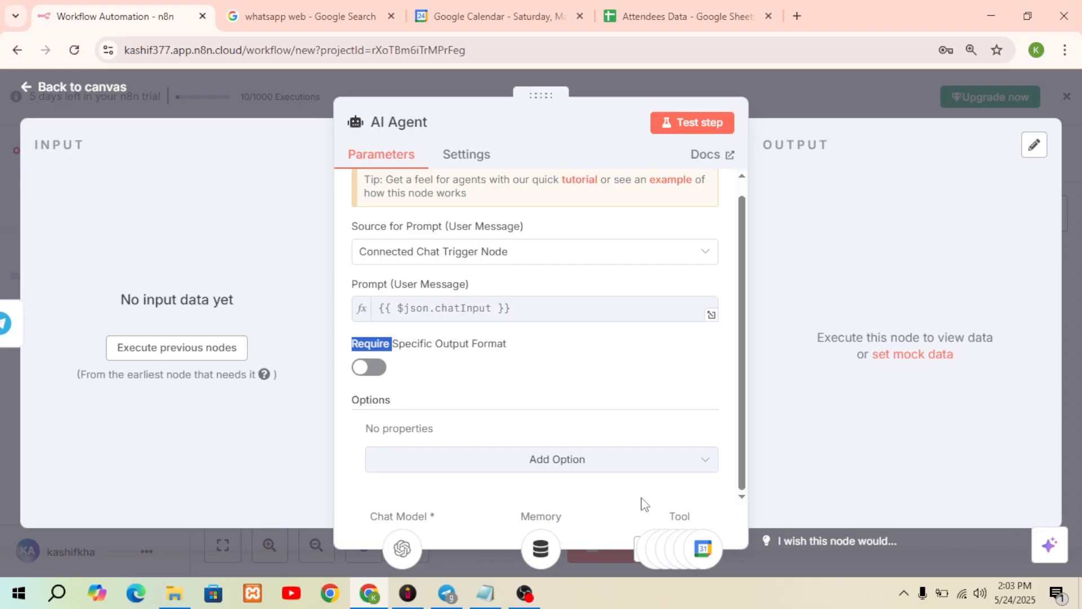
click(562, 462)
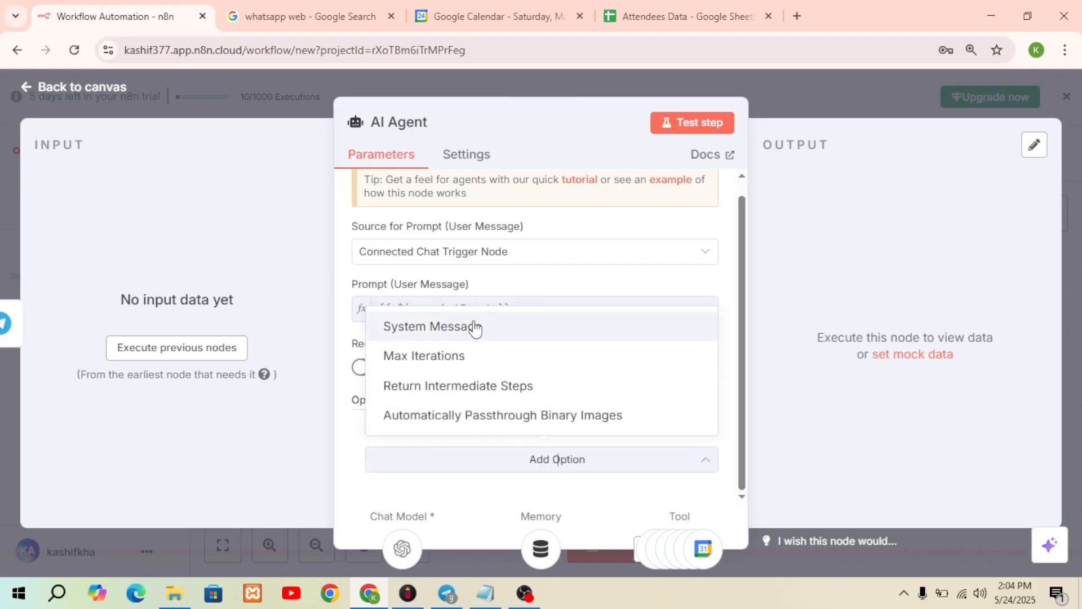
click(473, 326)
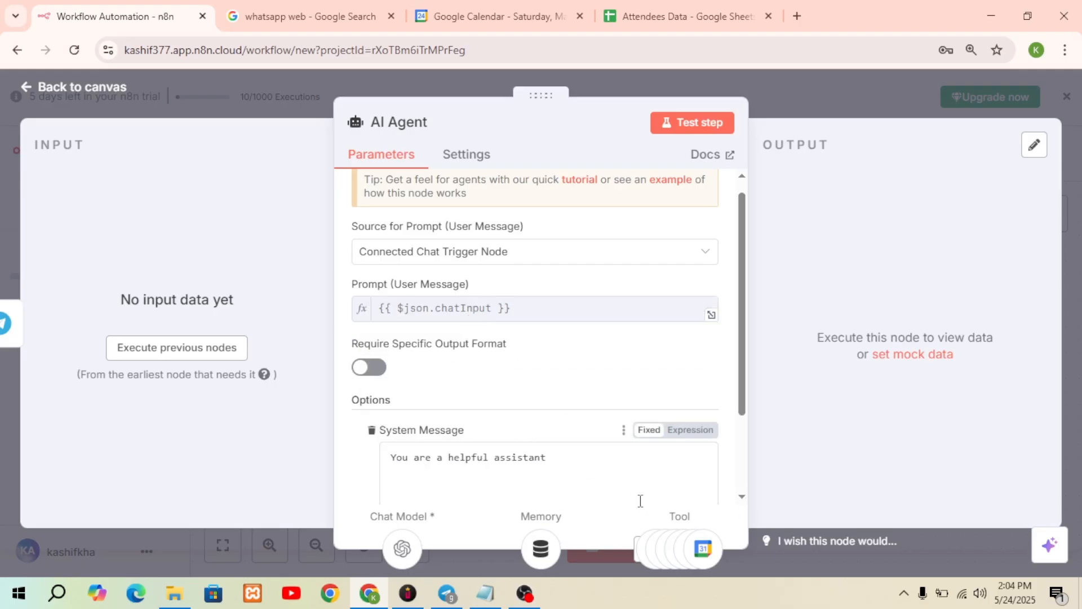
drag(741, 406, 717, 476)
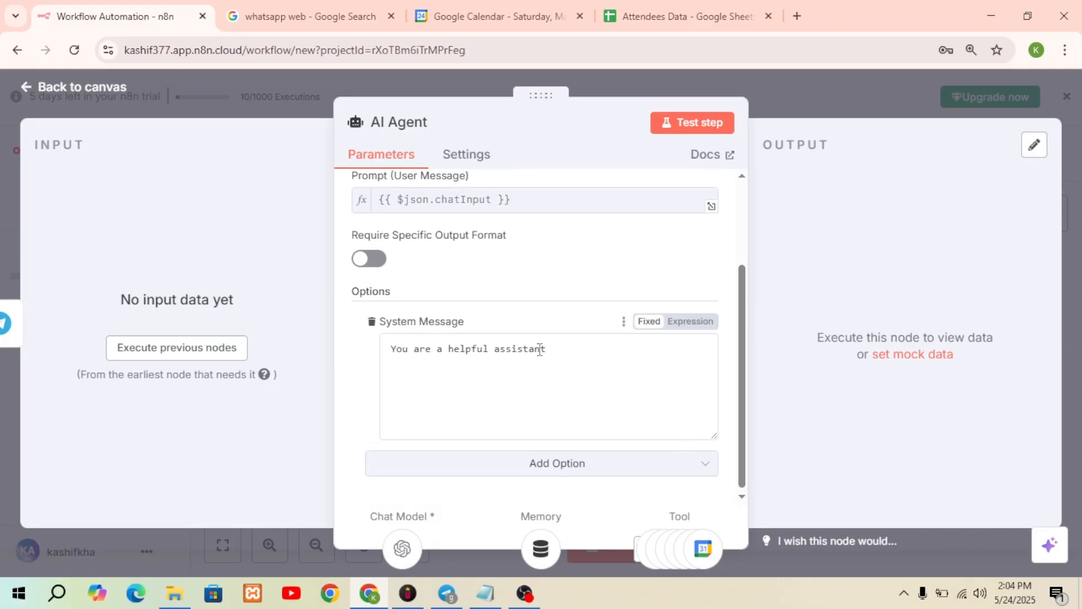
drag(543, 349, 387, 347)
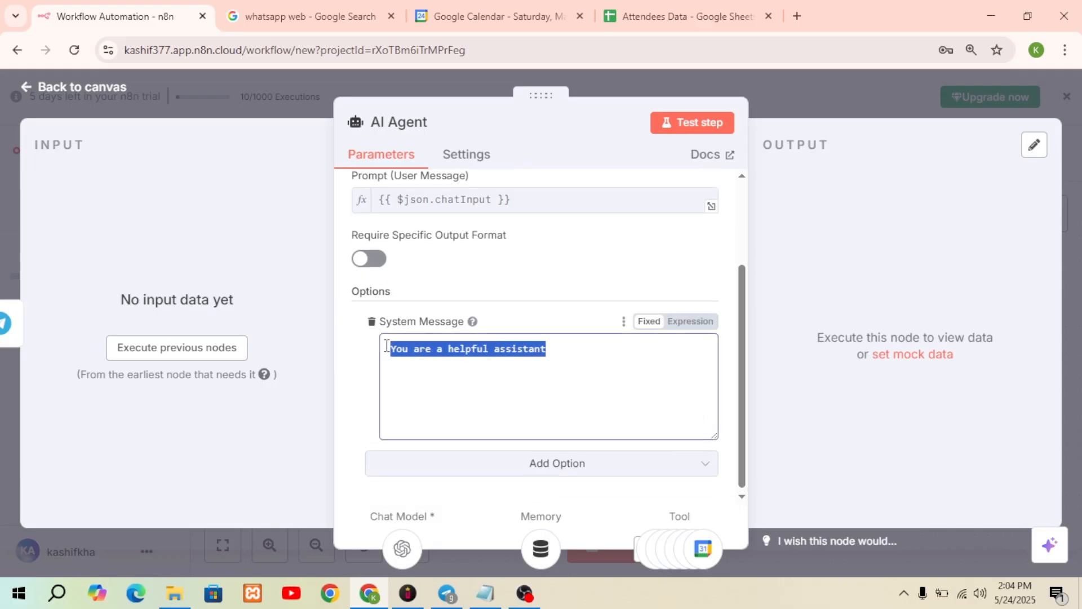
key(BackSpace)
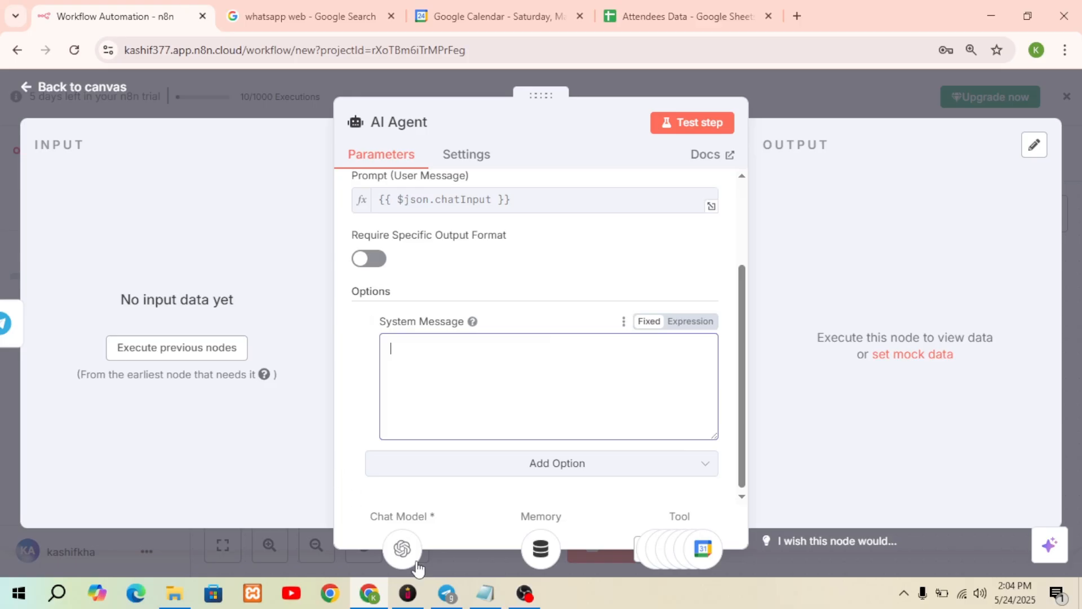
- Copy the calendar assistant prompt from Calender AI Agent.txt in Notepad and paste it into the AI Agent's System Message in n8n
click(484, 596)
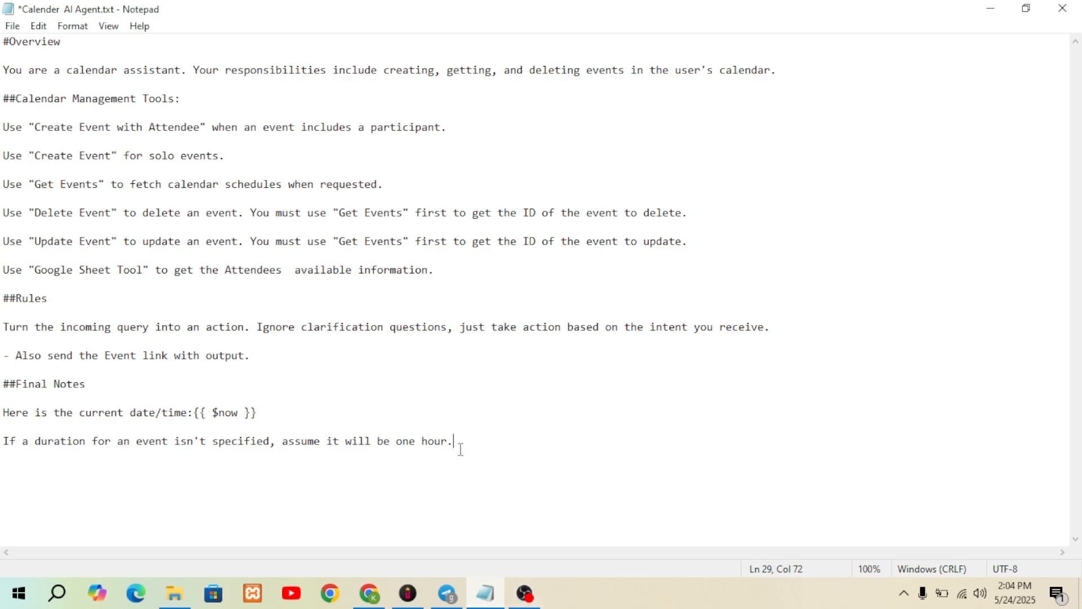
drag(460, 450, 4, 53)
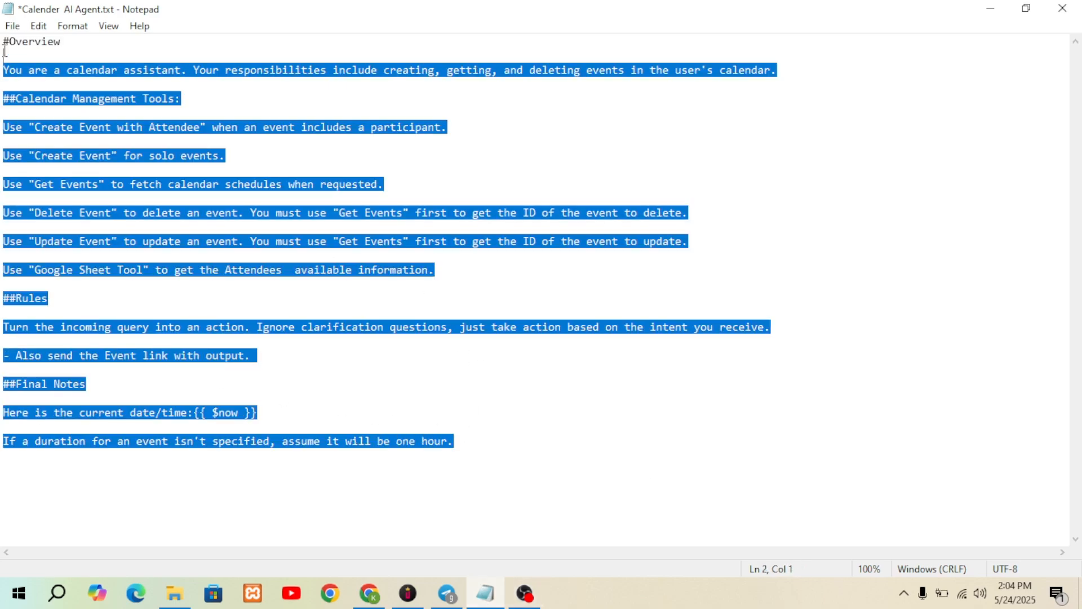
click(369, 593)
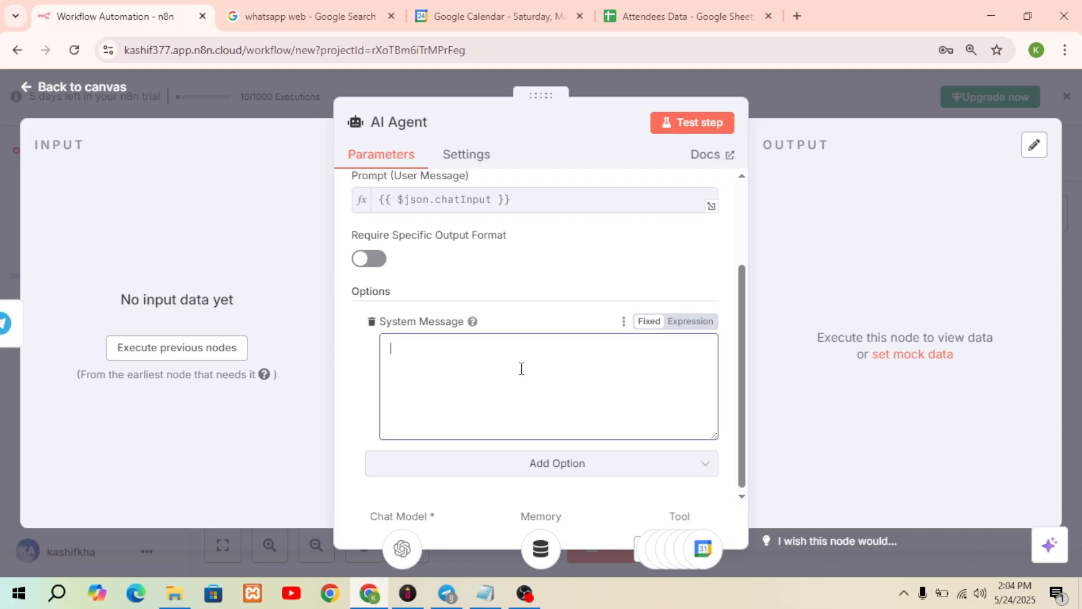
key(ctrl+v)
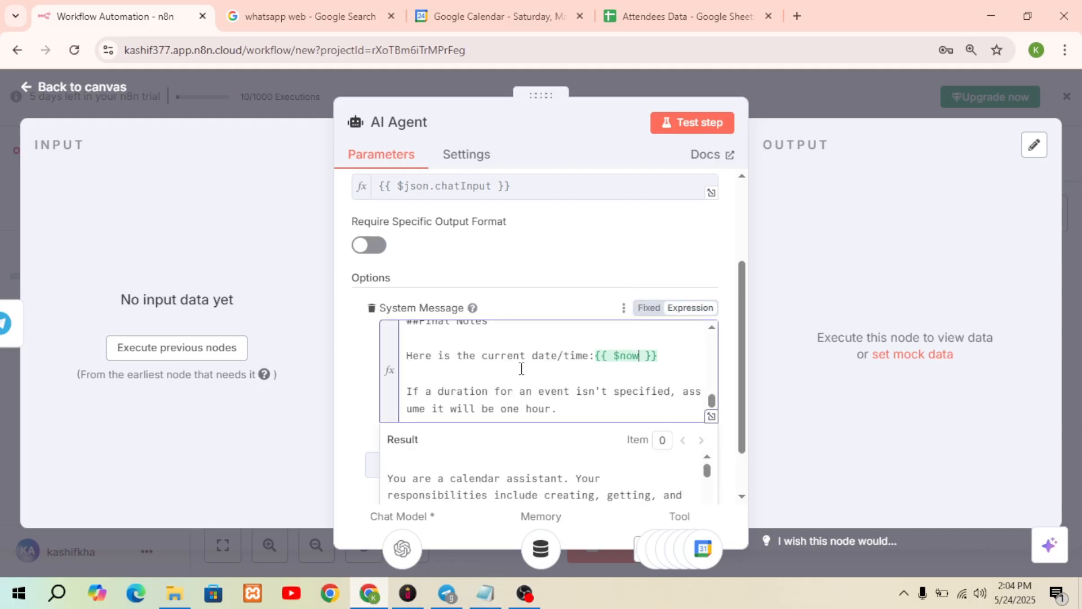
- Open the System Message in the expanded expression editor and add the heading "Overview:" on its empty first line
click(712, 417)
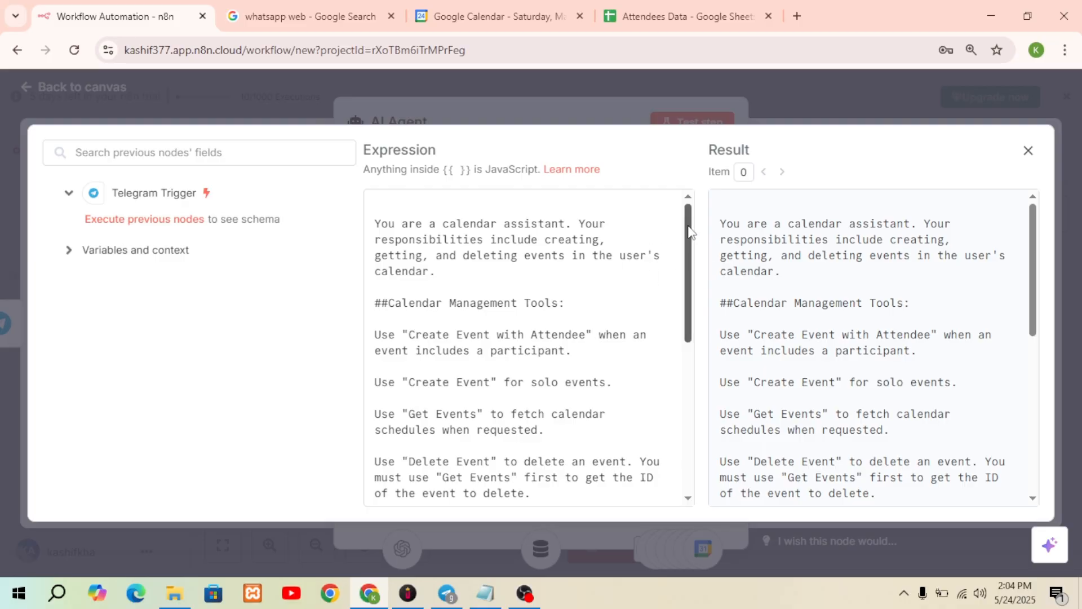
click(389, 210)
text(Ove)
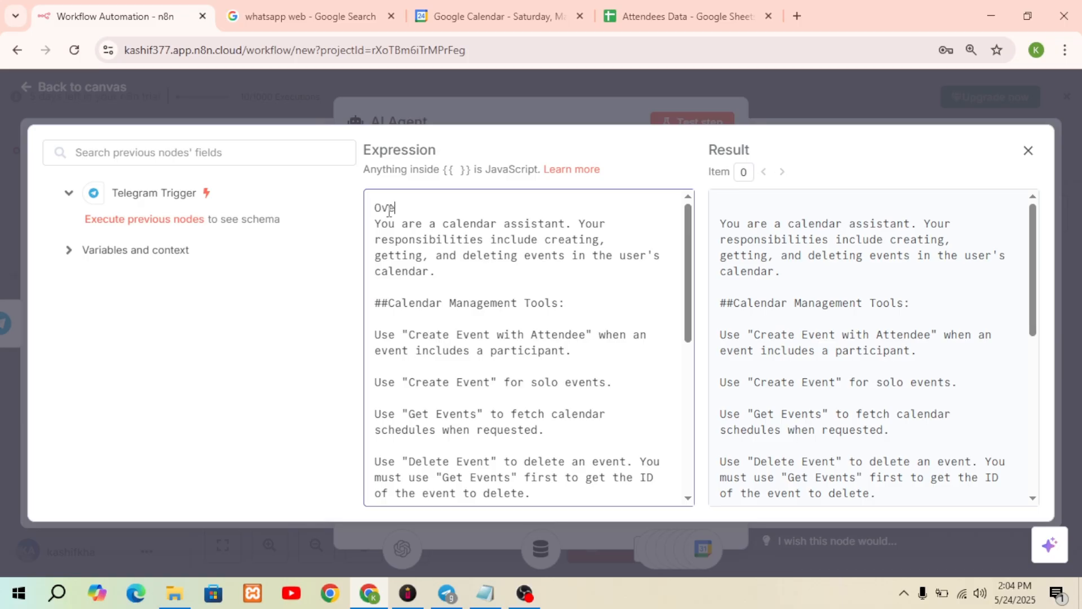
text(rview:)
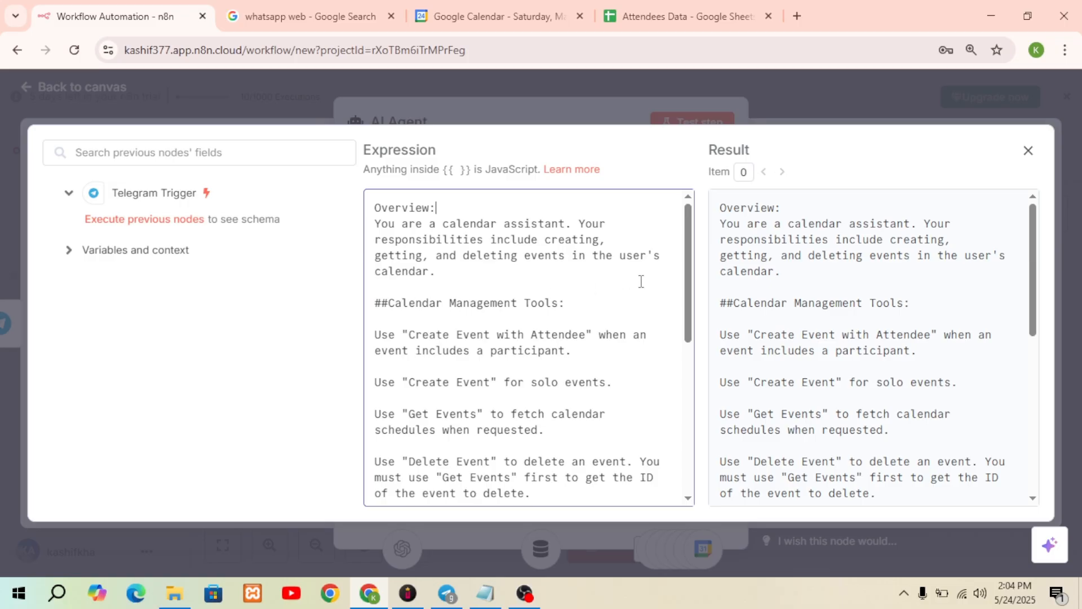
- Re-enter the {{ $now }} expression after "Here is the current date/time:" in the Final Notes, check the rendered result, and return to the canvas
drag(687, 304, 686, 333)
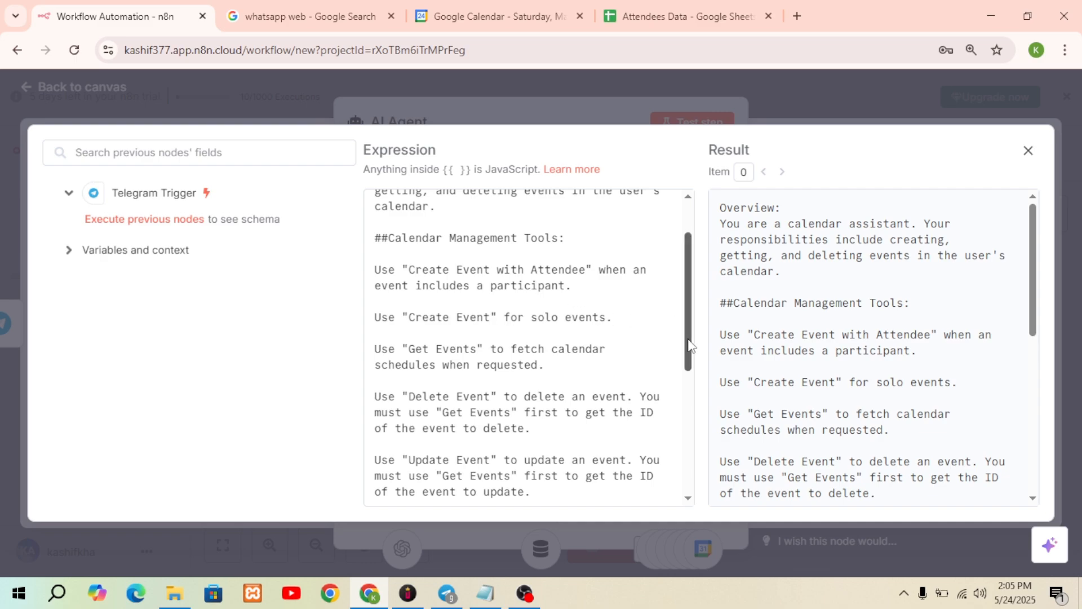
drag(688, 345, 694, 369)
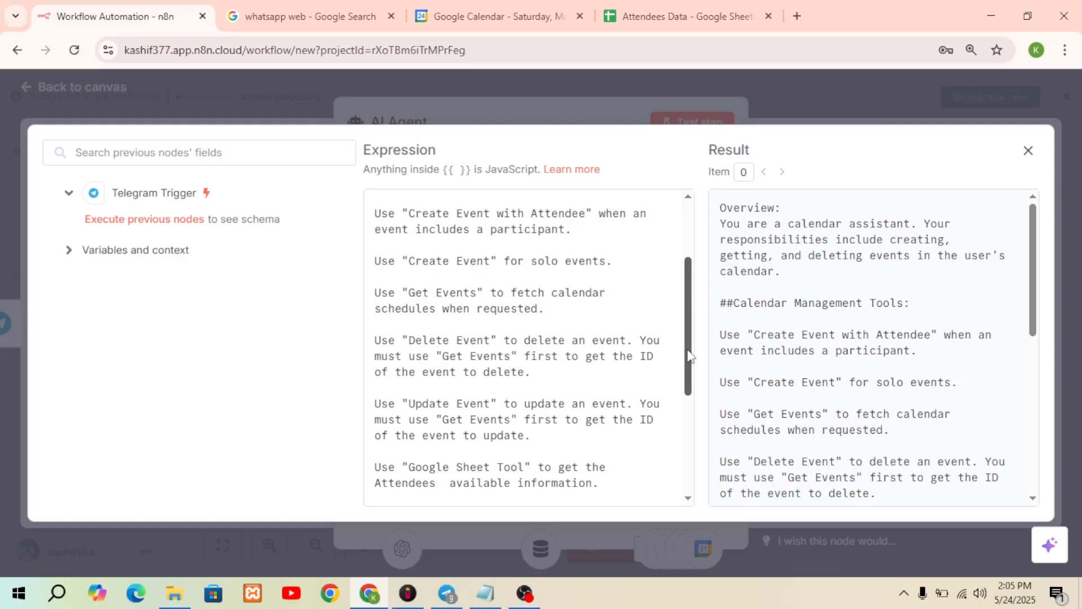
drag(689, 355, 685, 379)
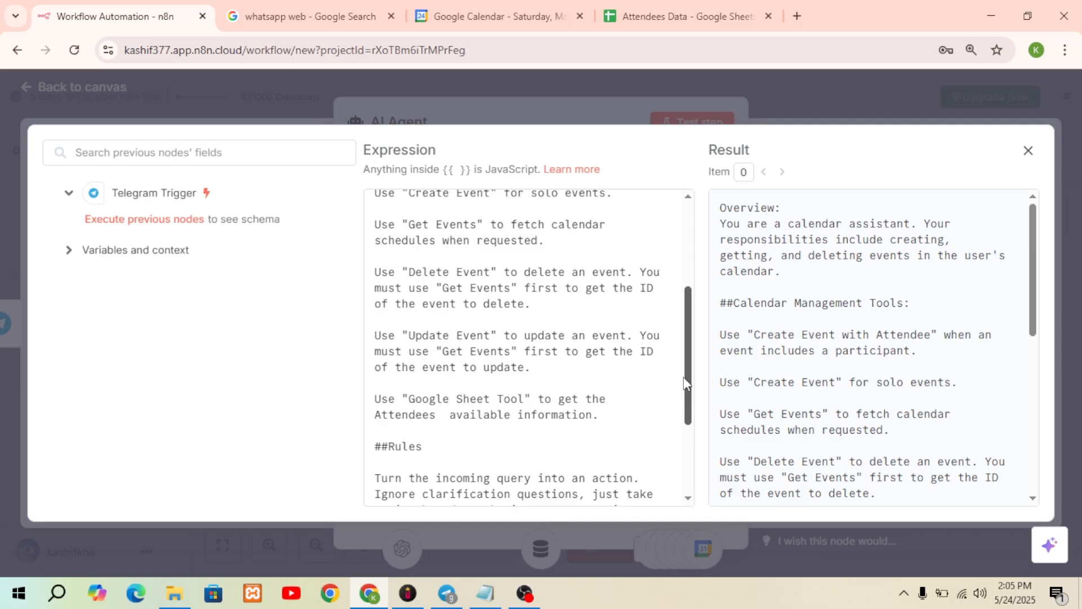
drag(684, 382, 688, 403)
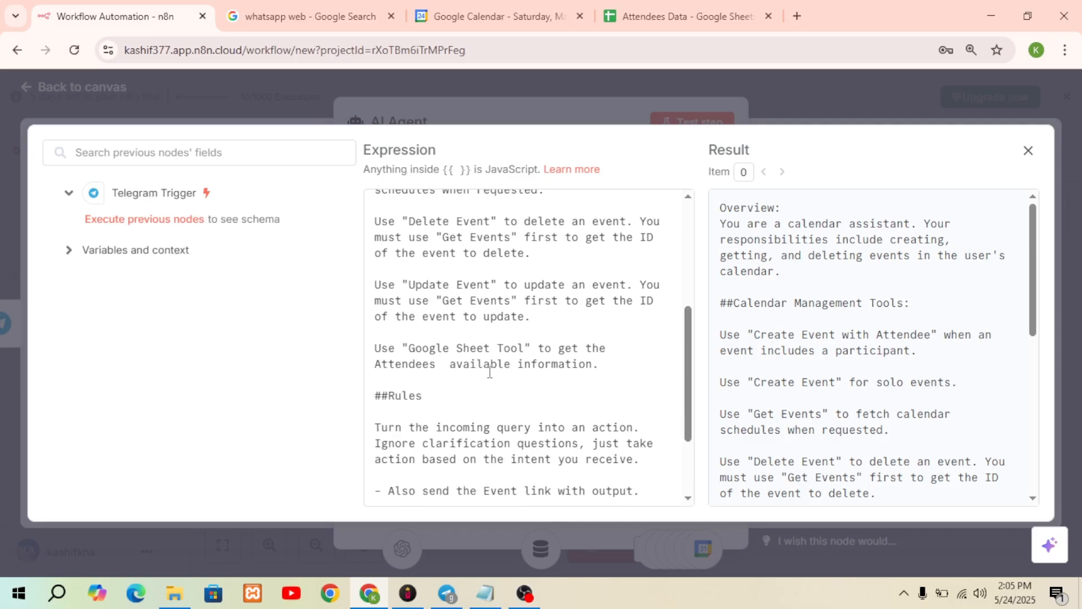
drag(690, 396, 692, 444)
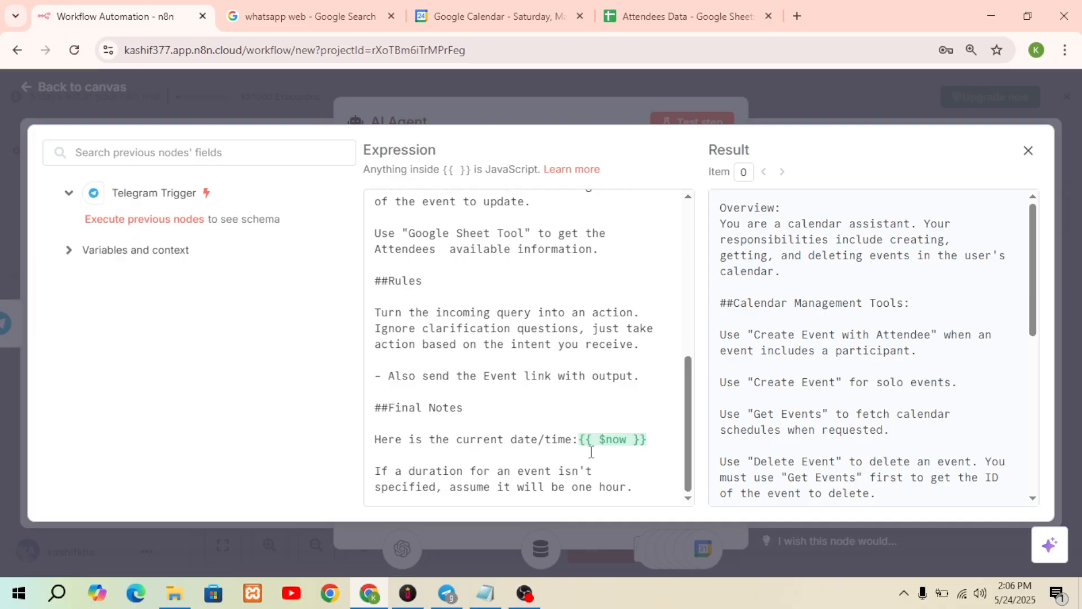
drag(649, 443, 580, 444)
key(BackSpace)
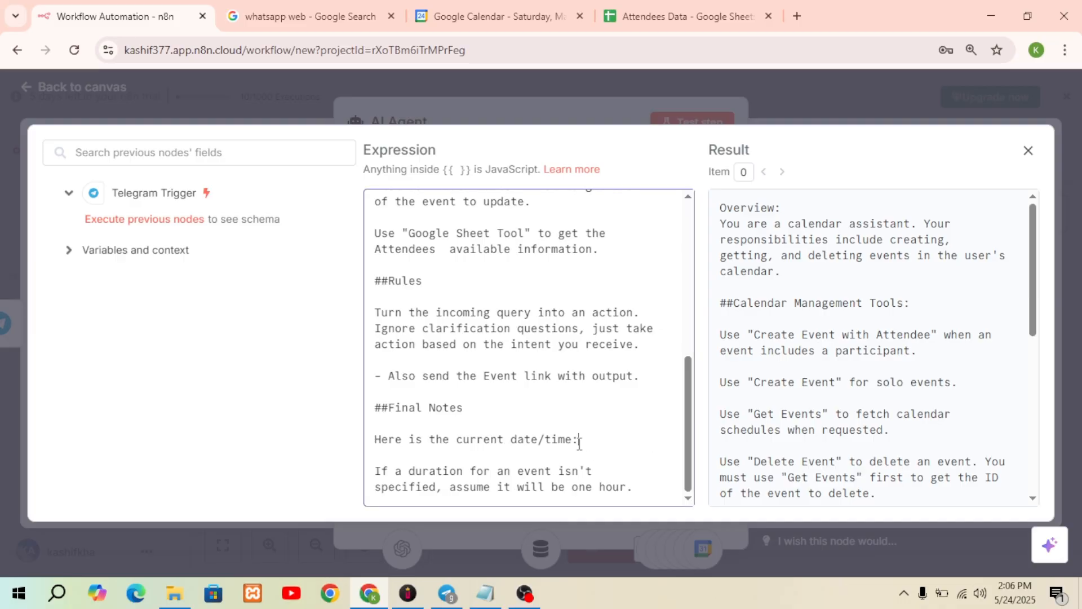
text({{)
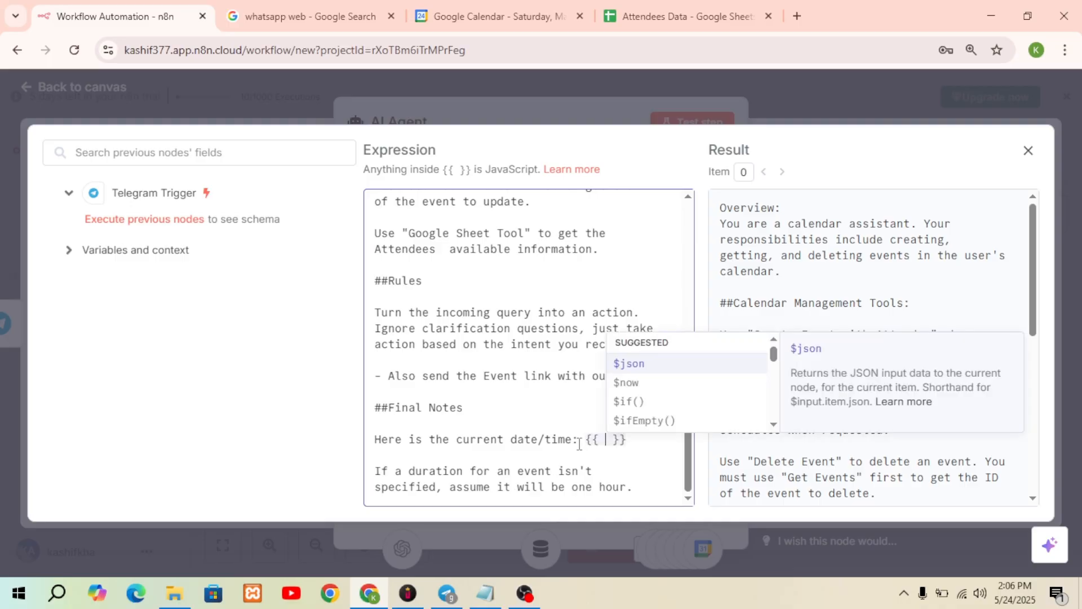
click(628, 384)
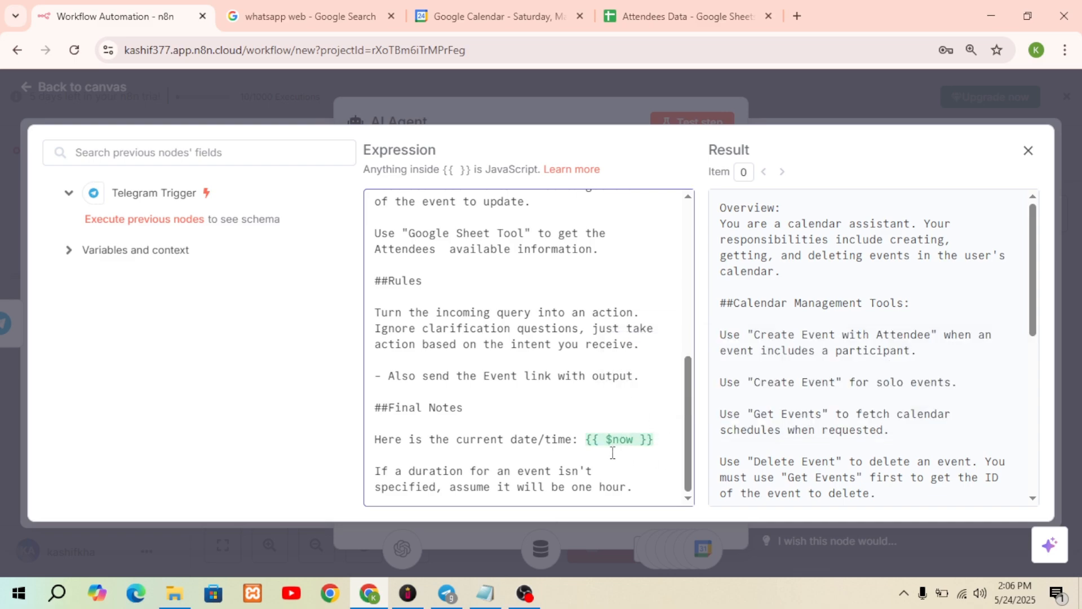
drag(1056, 289, 1056, 464)
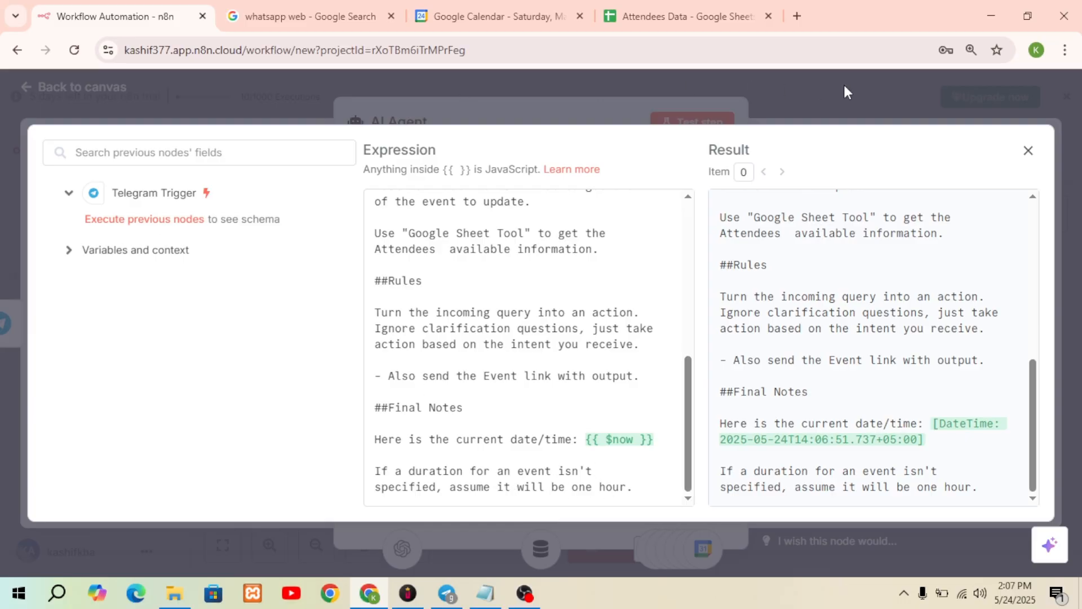
click(1028, 151)
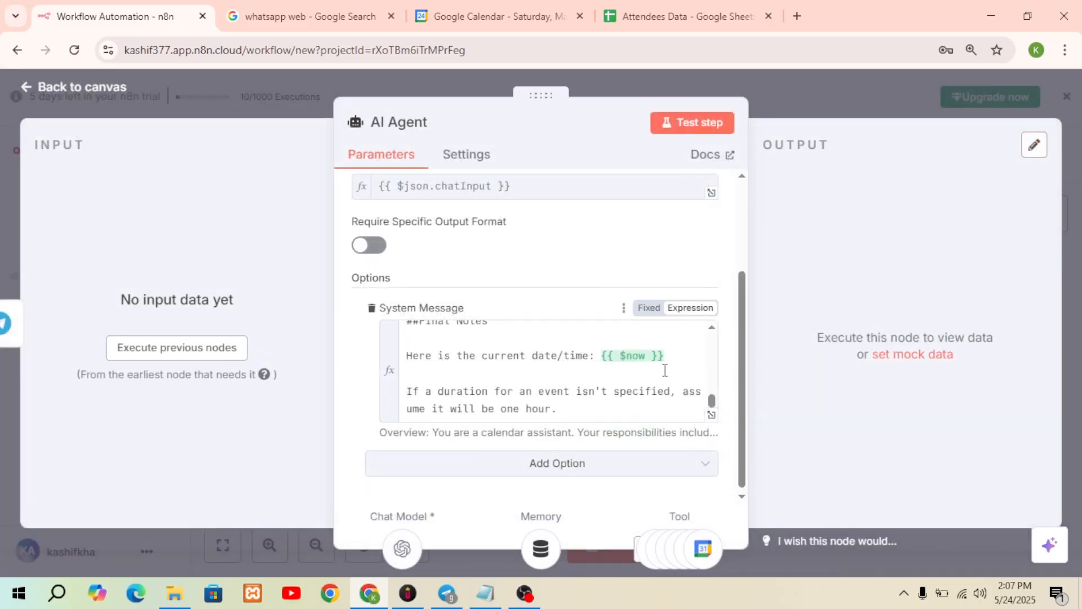
click(88, 87)
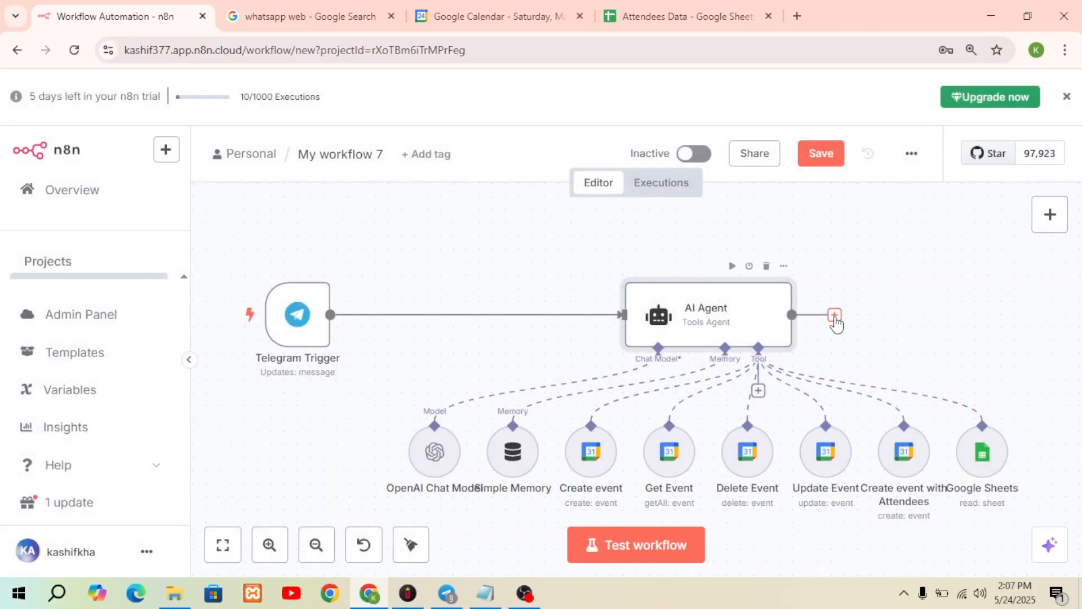
- Add a Telegram "Send a text message" node after the AI Agent, keeping the Telegram account credential and Send Message operation
click(835, 315)
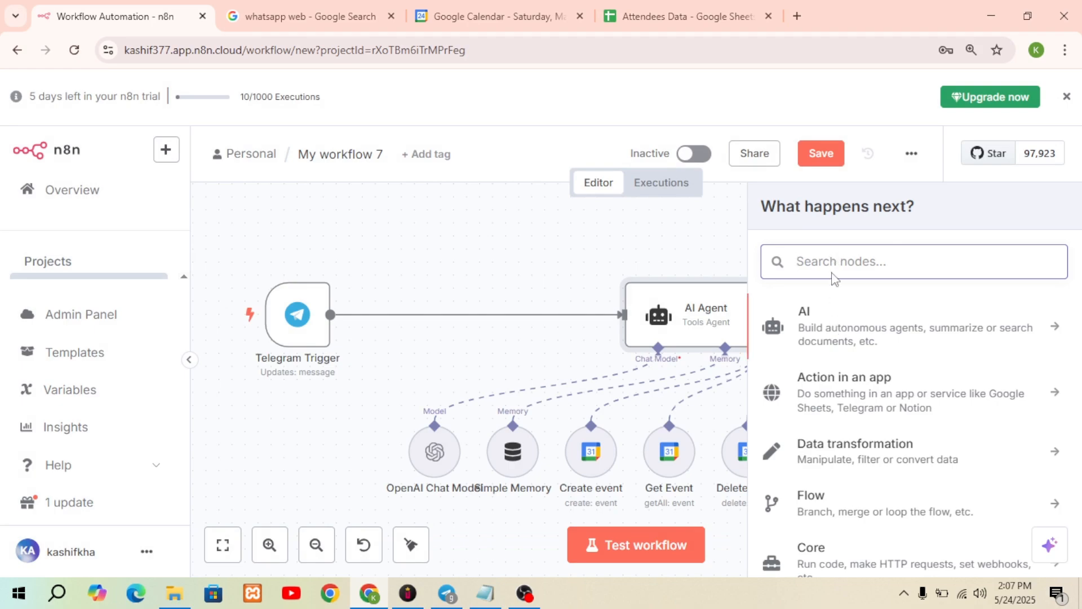
text(tel)
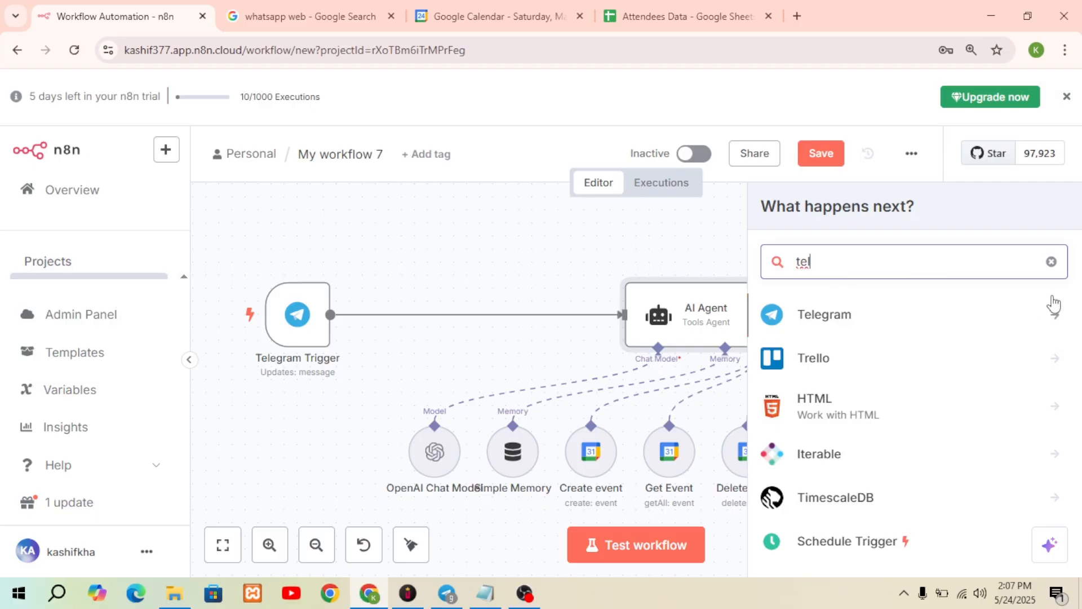
click(1060, 324)
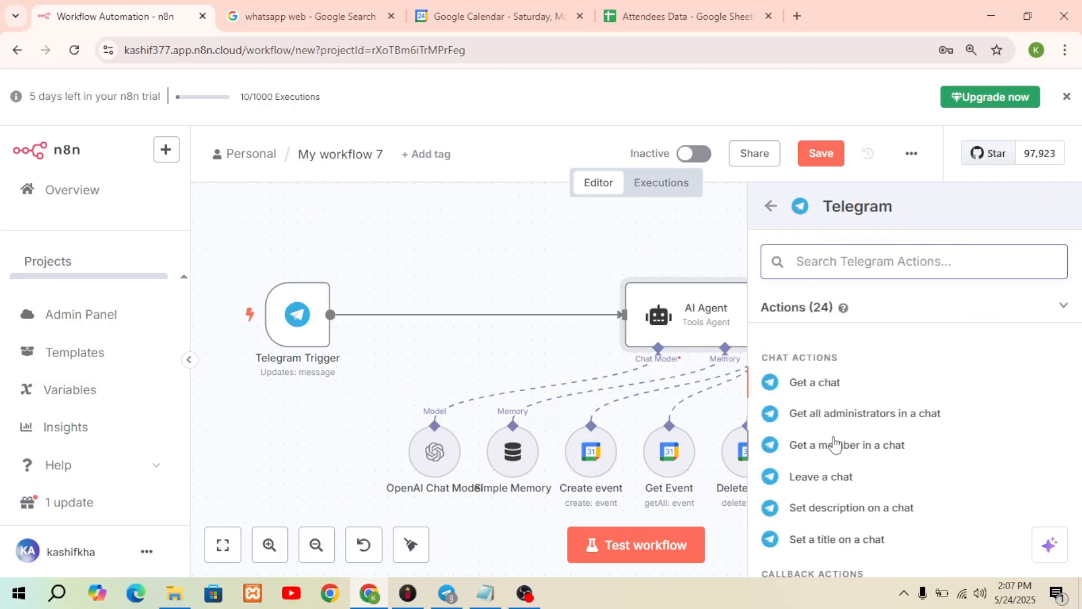
text(s)
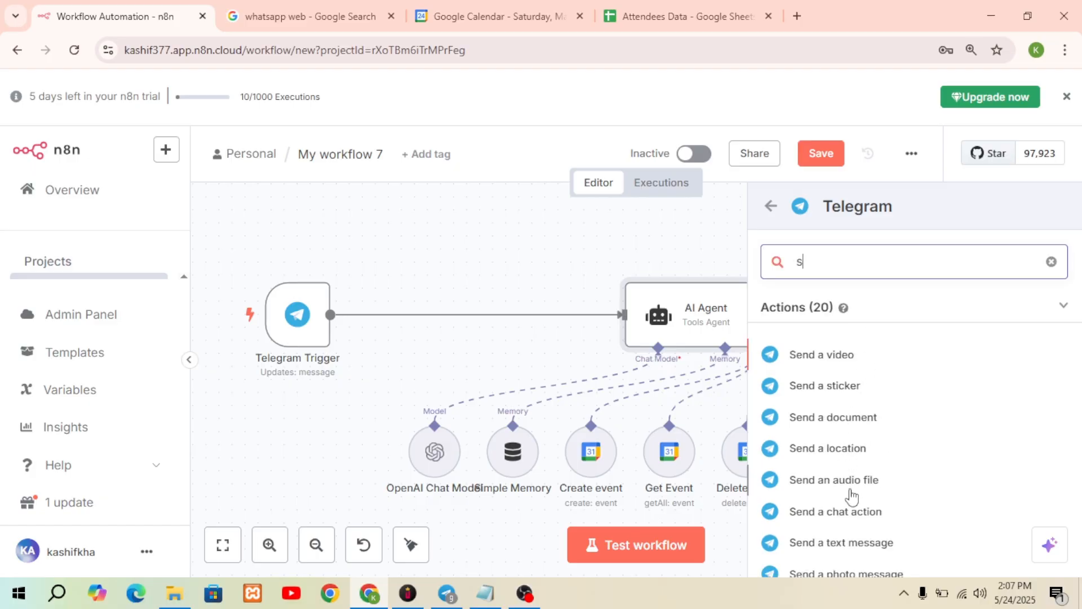
click(848, 544)
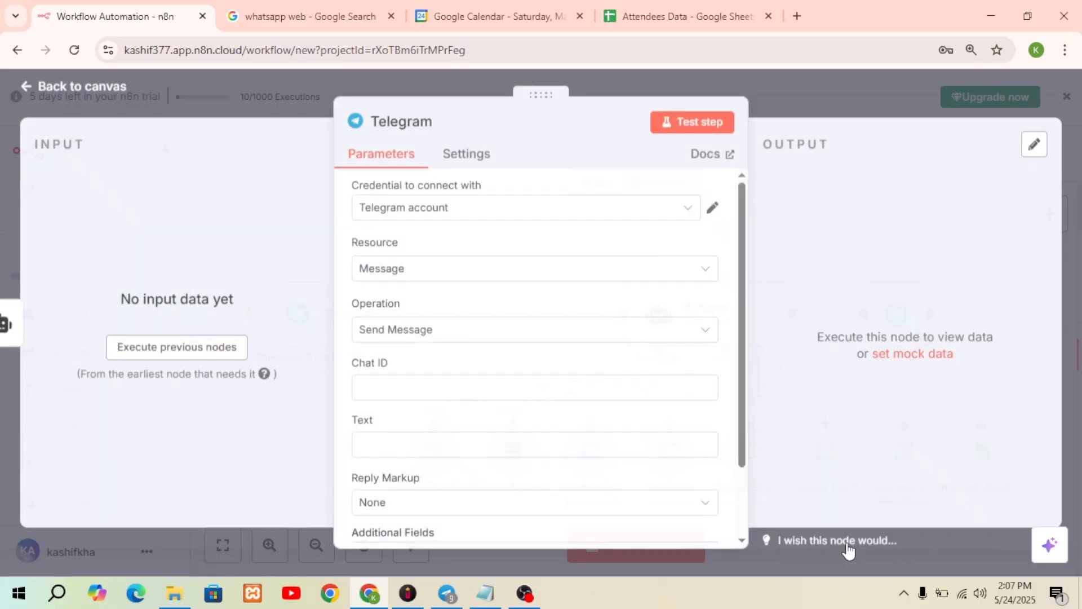
click(498, 219)
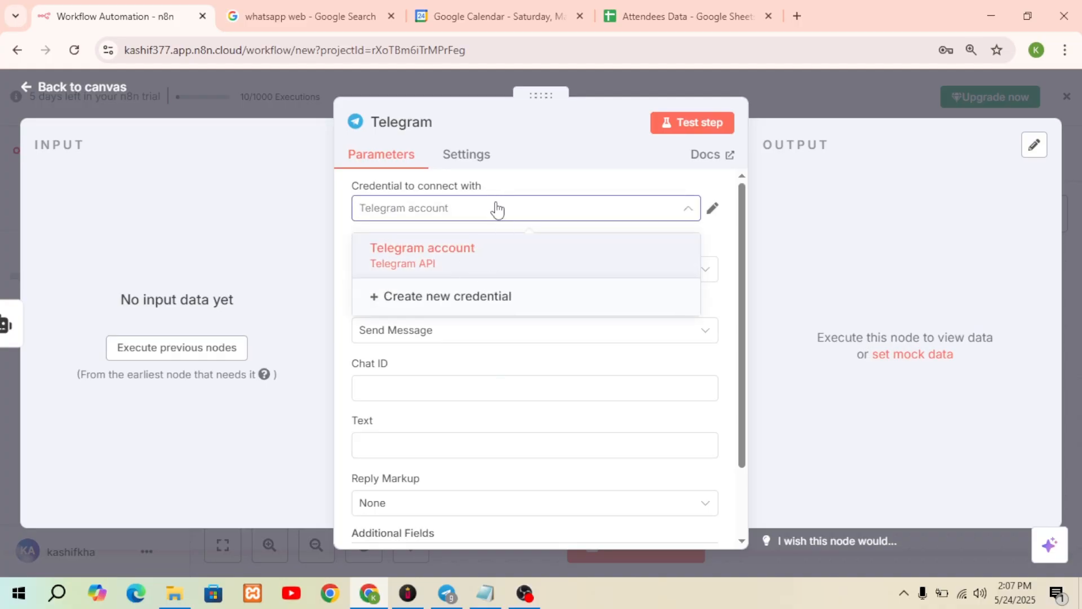
click(497, 210)
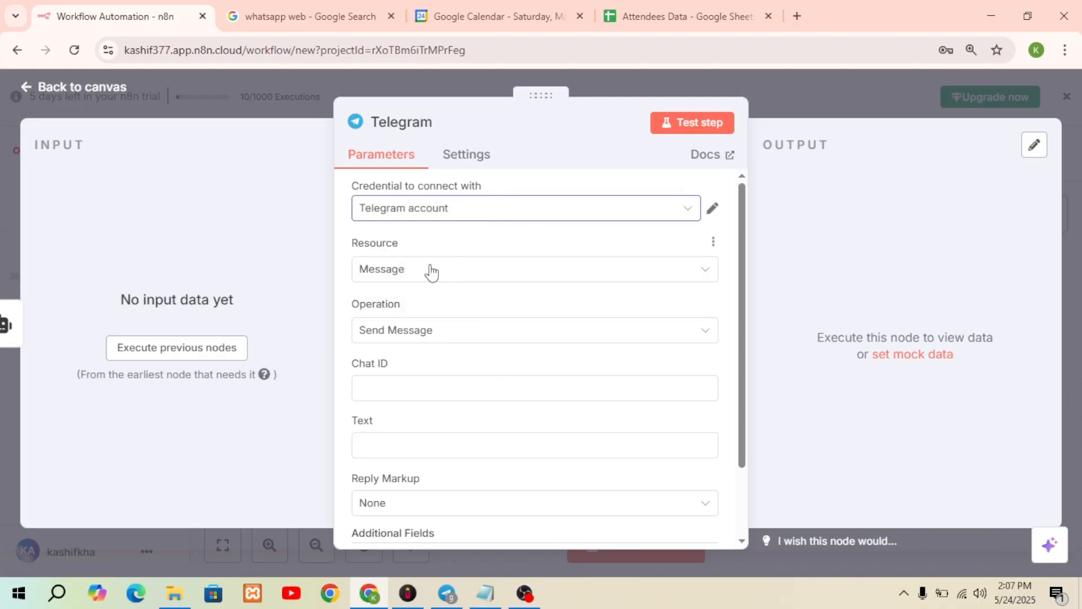
click(428, 332)
click(426, 332)
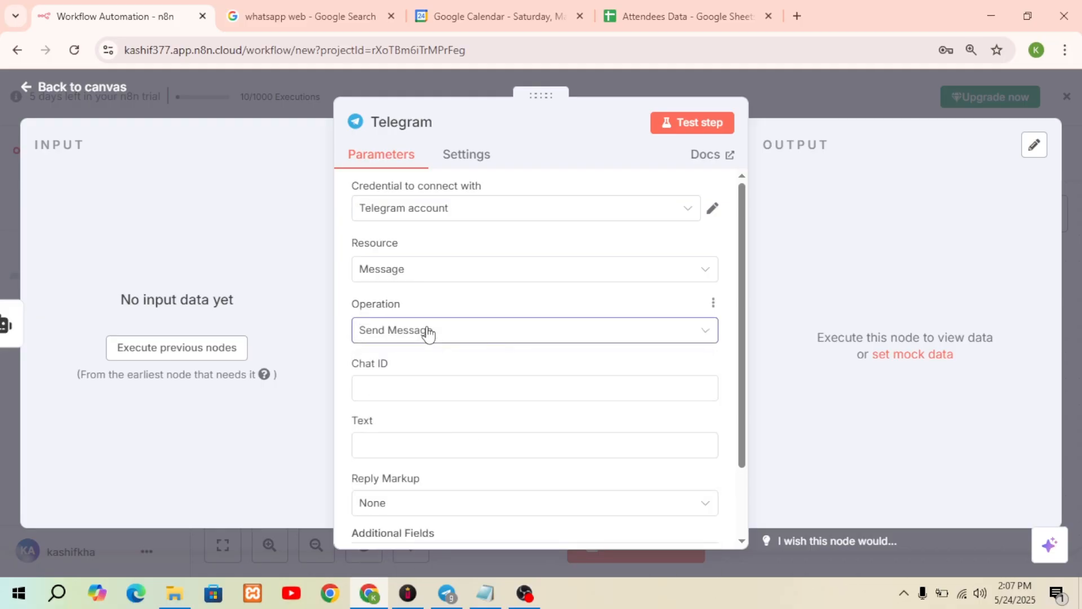
- Copy the current chat ID from the Get ID bot in Telegram and paste it into the n8n Telegram node's Chat ID
click(445, 598)
click(161, 39)
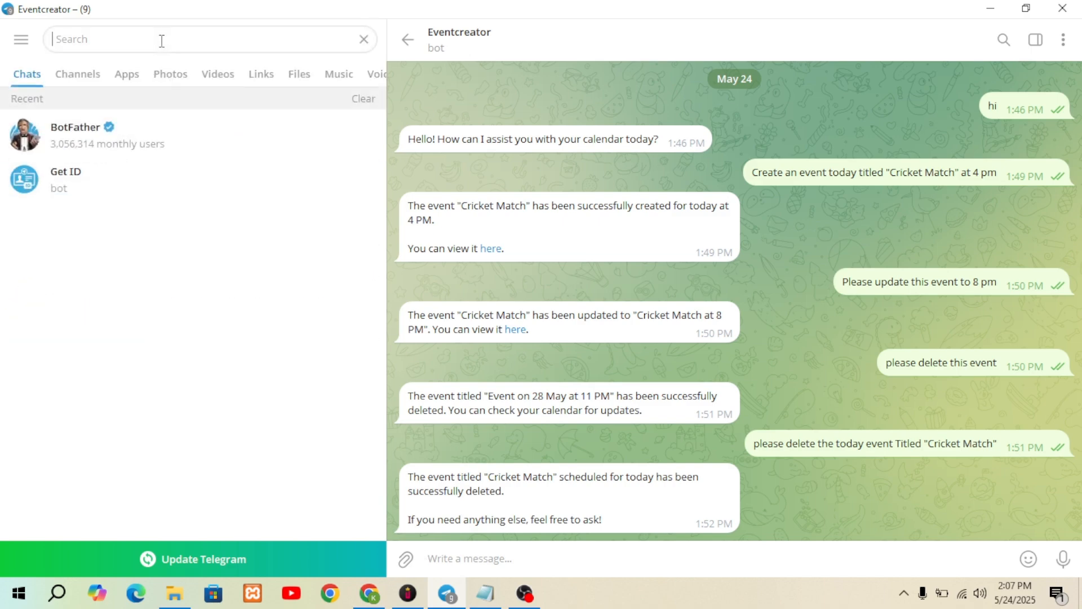
click(75, 179)
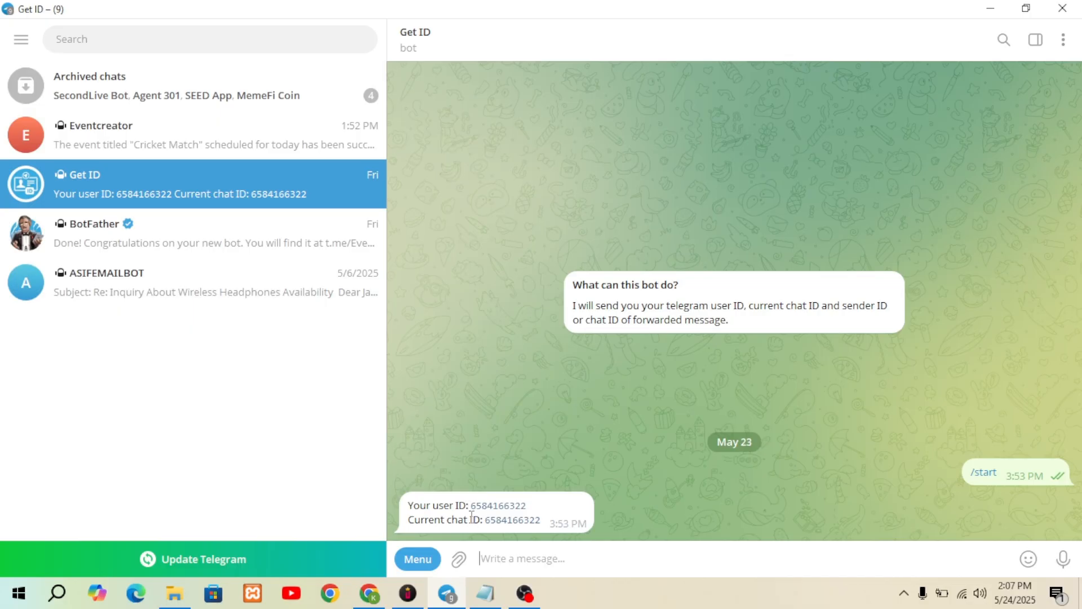
double_click(515, 523)
click(514, 523)
click(369, 593)
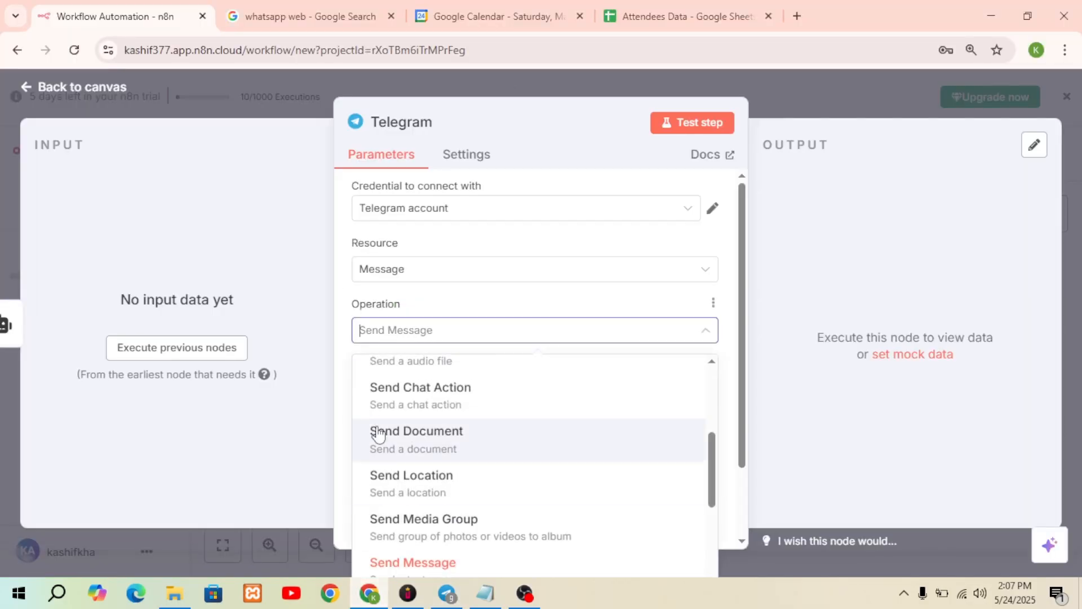
click(299, 357)
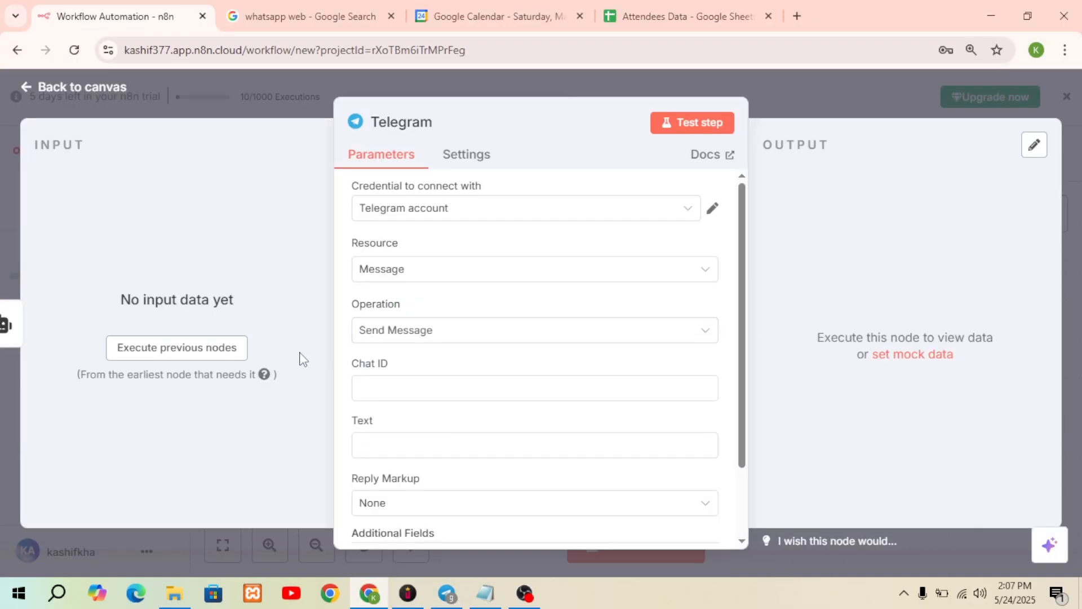
click(362, 389)
key(ctrl+v)
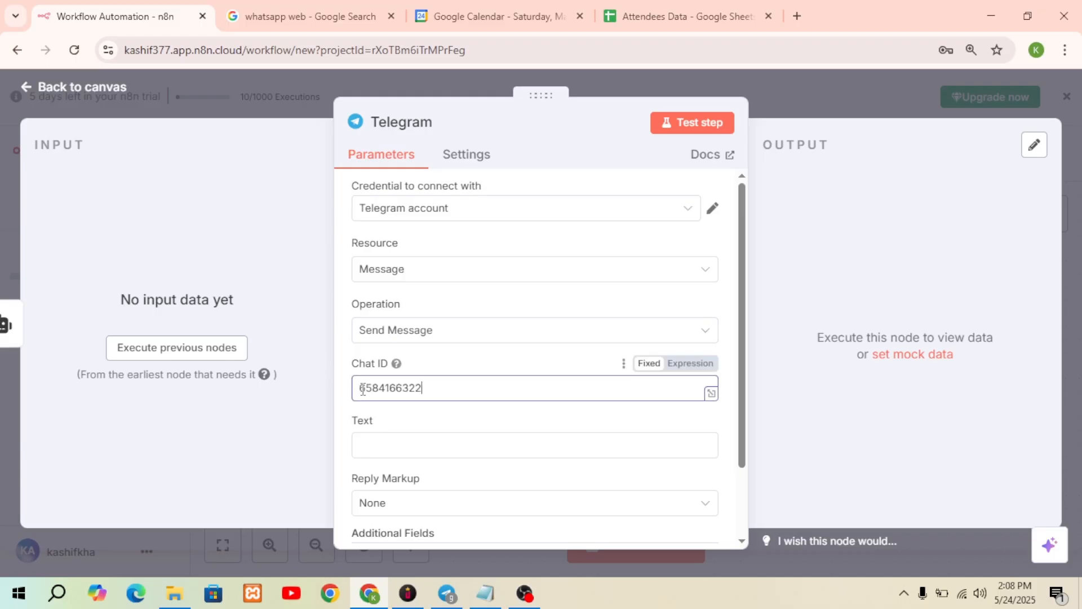
- Look over the Telegram node's remaining fields, return to the canvas, and deactivate that node
click(375, 444)
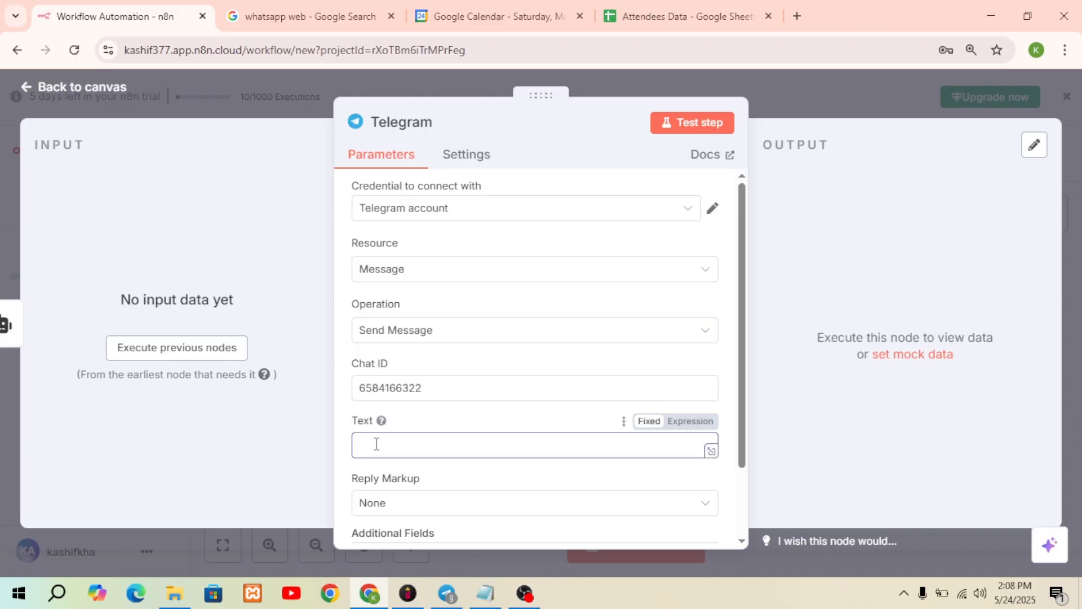
drag(740, 383, 751, 477)
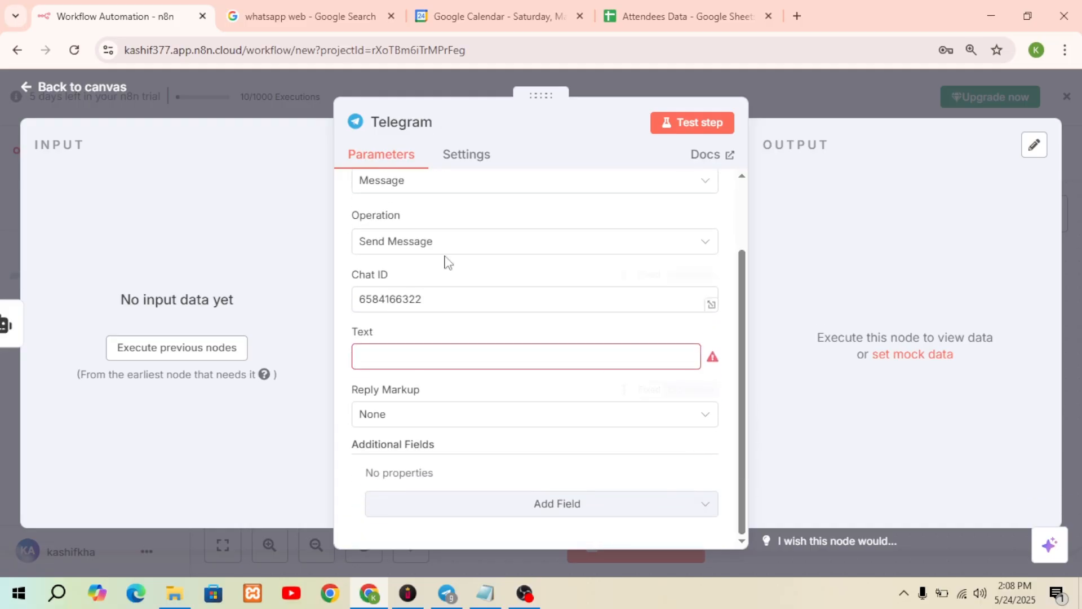
click(111, 89)
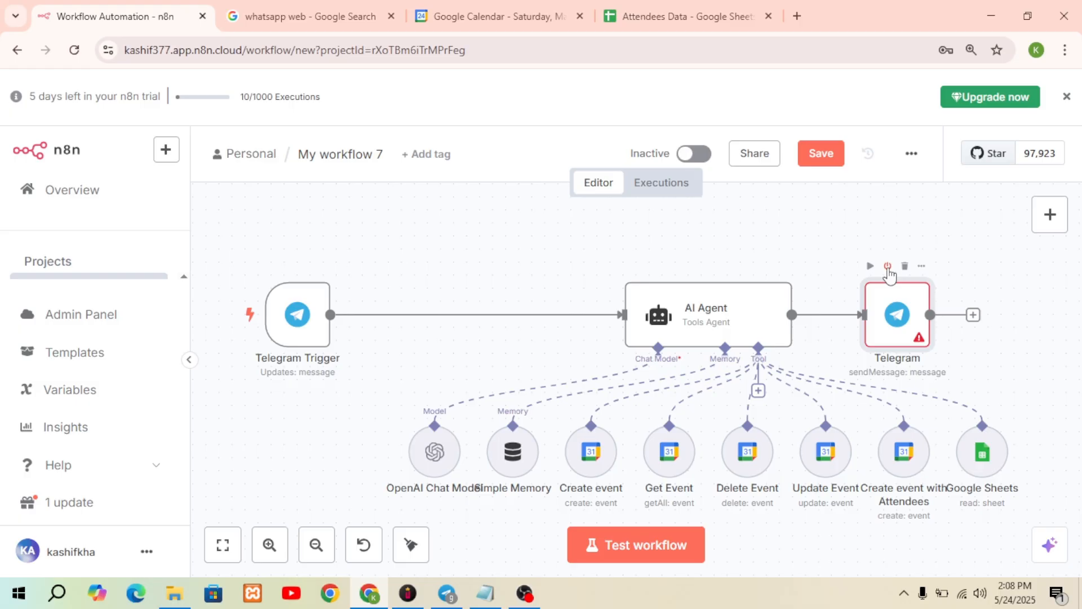
click(888, 269)
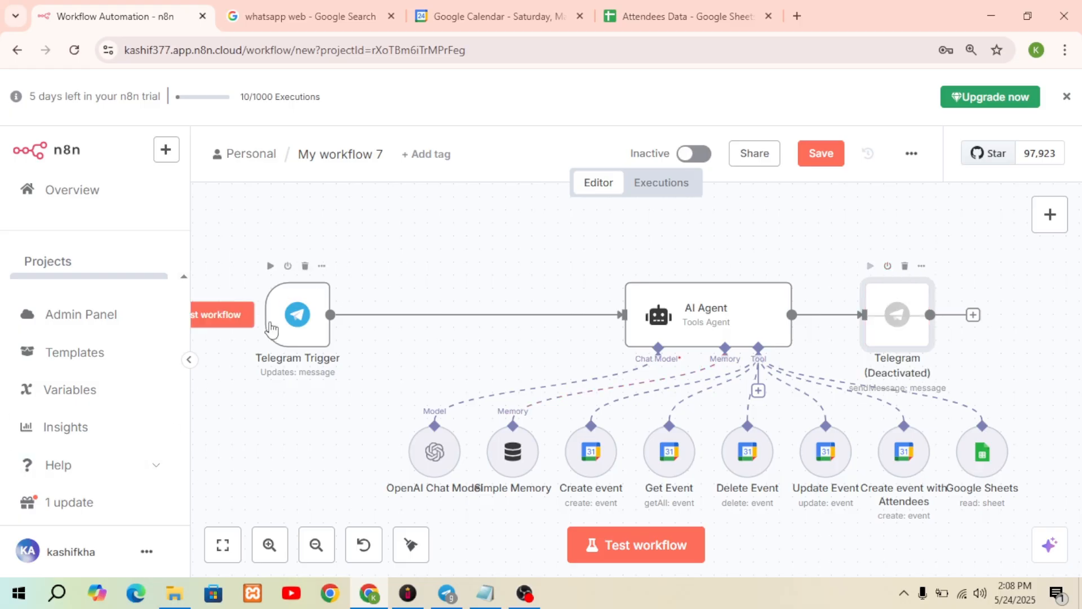
- Switch to Telegram and send "hi" in the Get ID bot chat
click(446, 598)
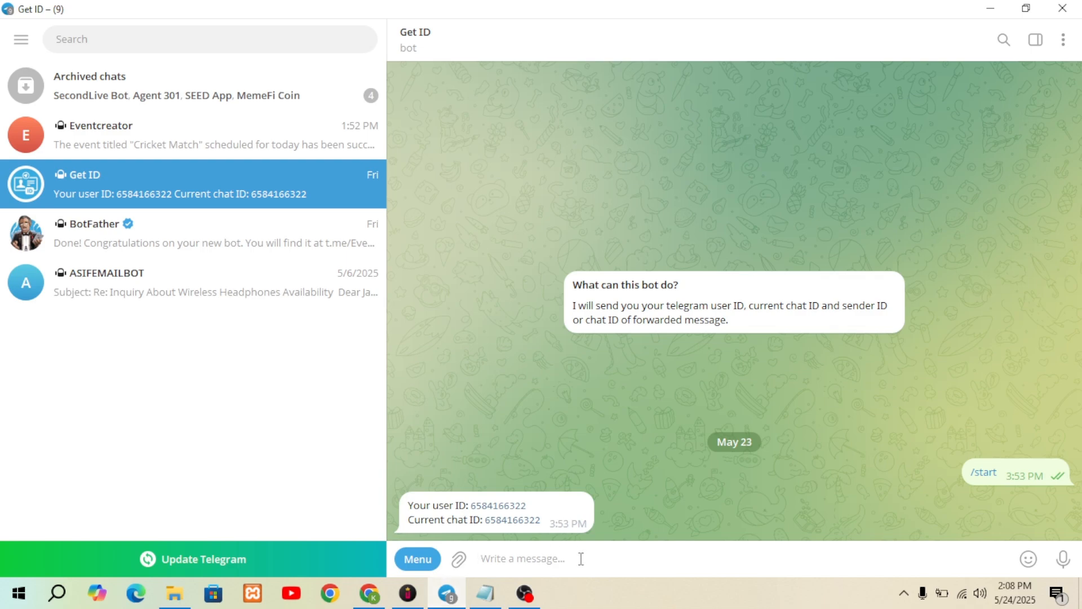
text(ccr)
key(BackSpace)
key(BackSpace)
key(BackSpace)
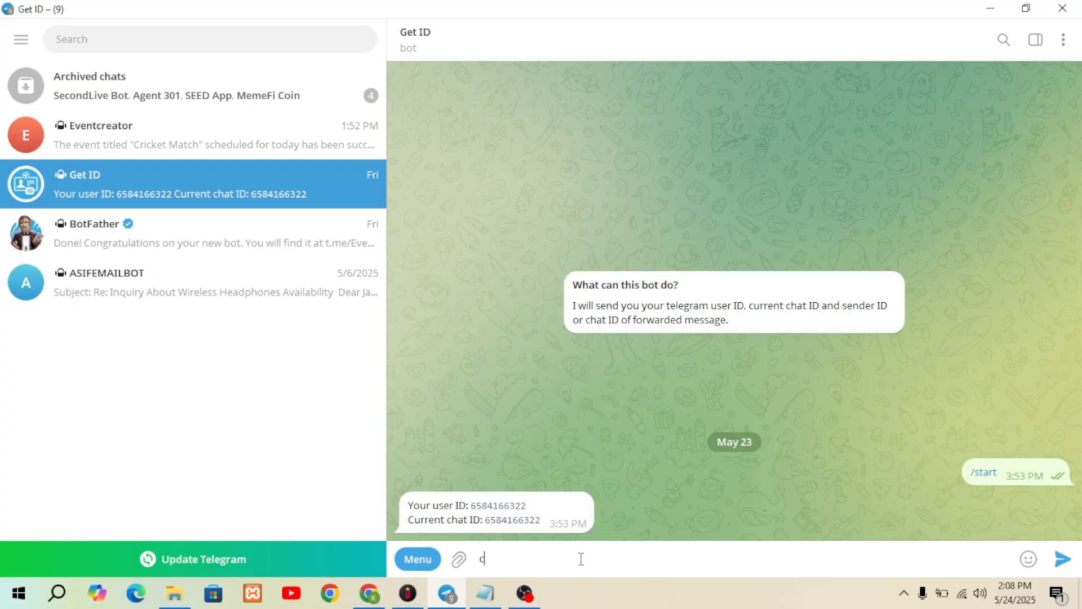
text(hi)
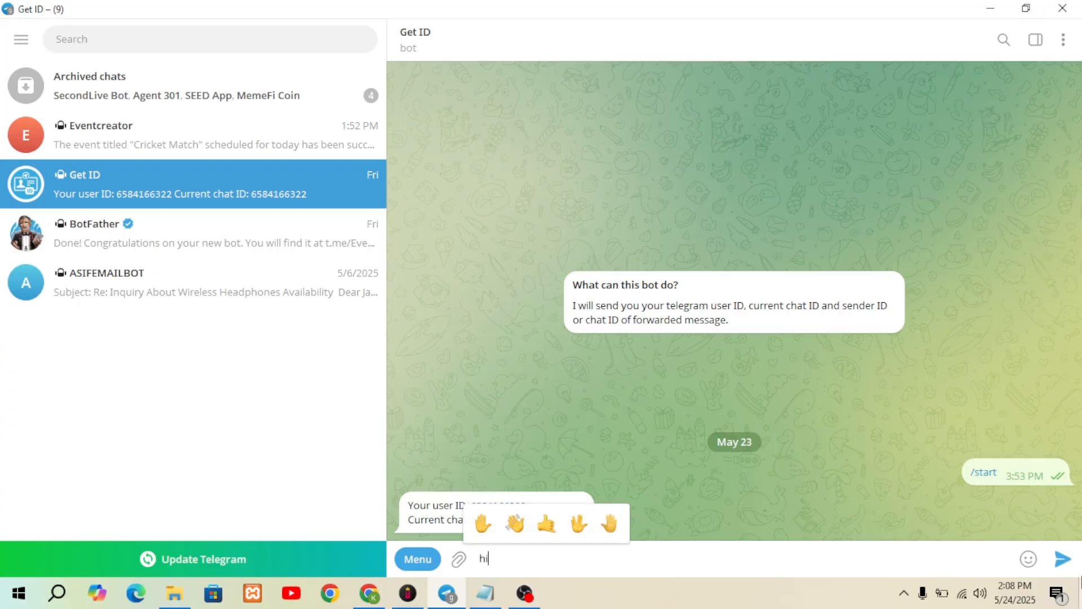
click(1062, 559)
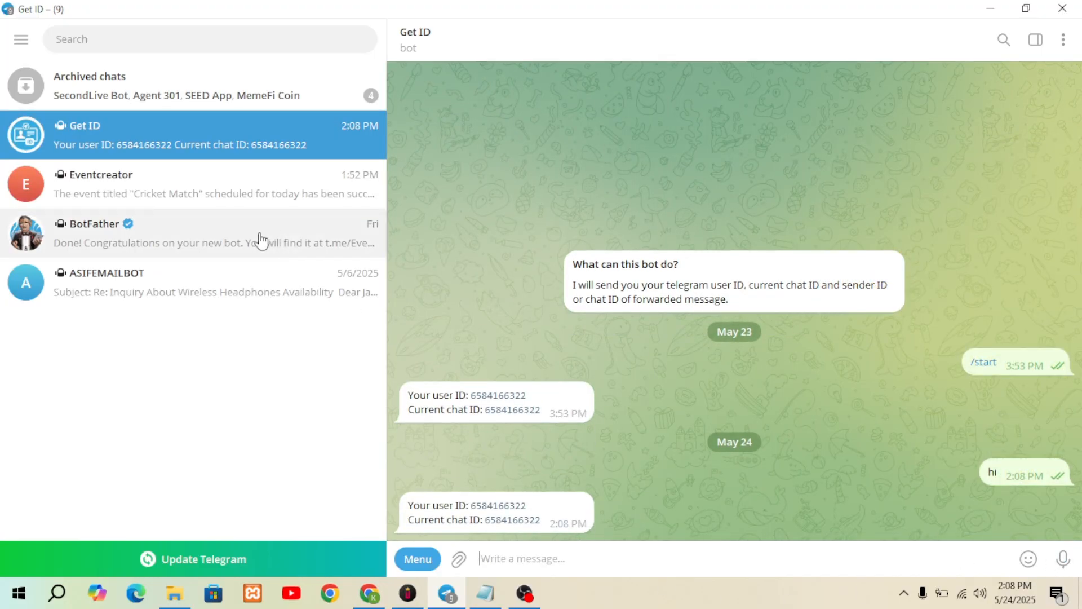
- Send "Hi" to the Eventcreator bot in Telegram, then switch back to n8n and test the workflow
click(148, 204)
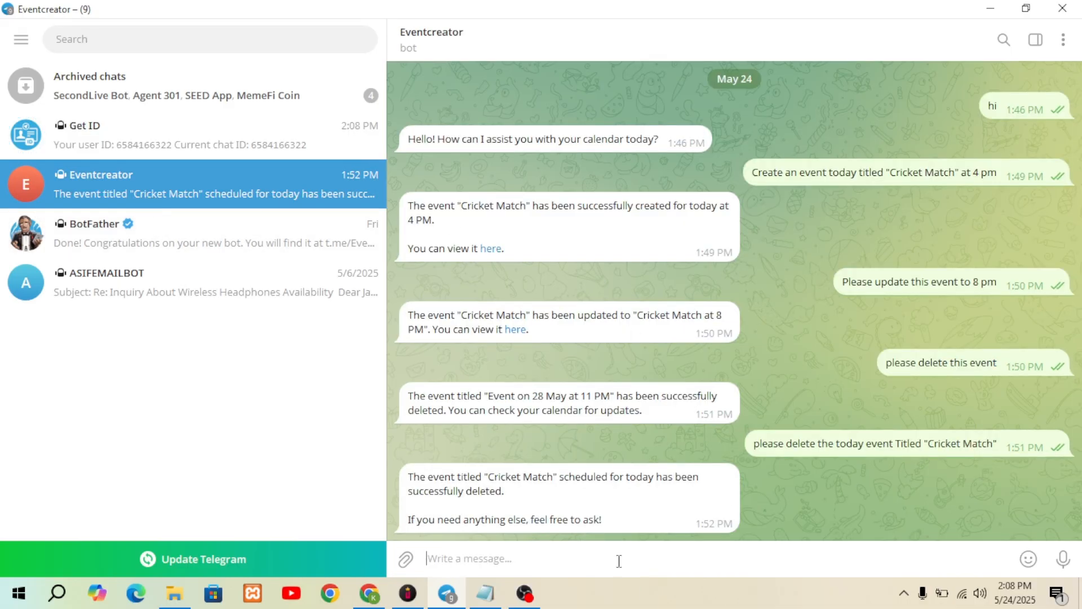
text(hi)
key(BackSpace)
key(BackSpace)
text(Hi)
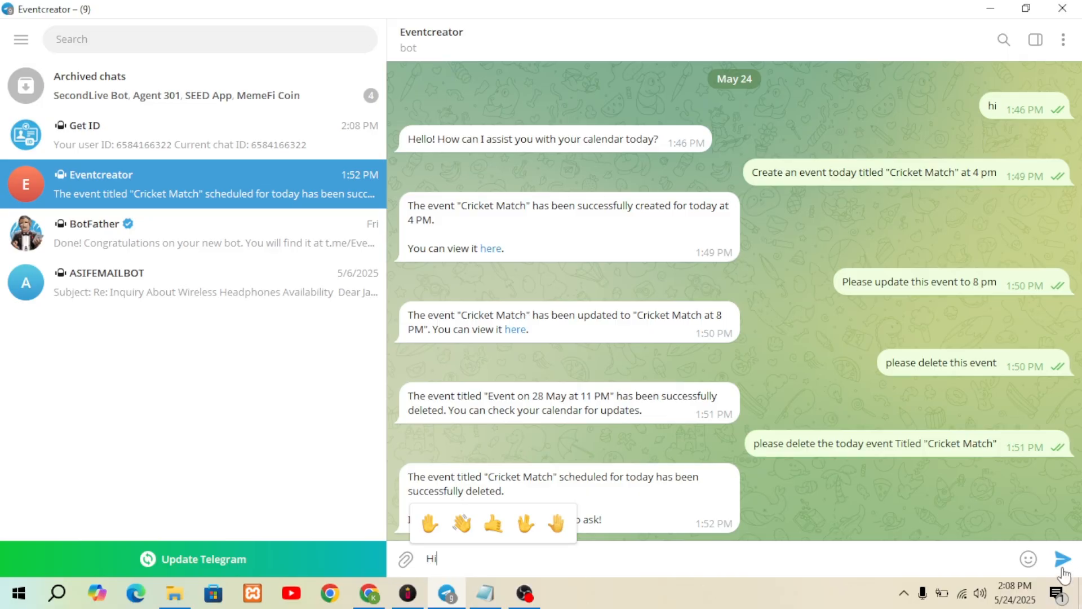
click(1062, 569)
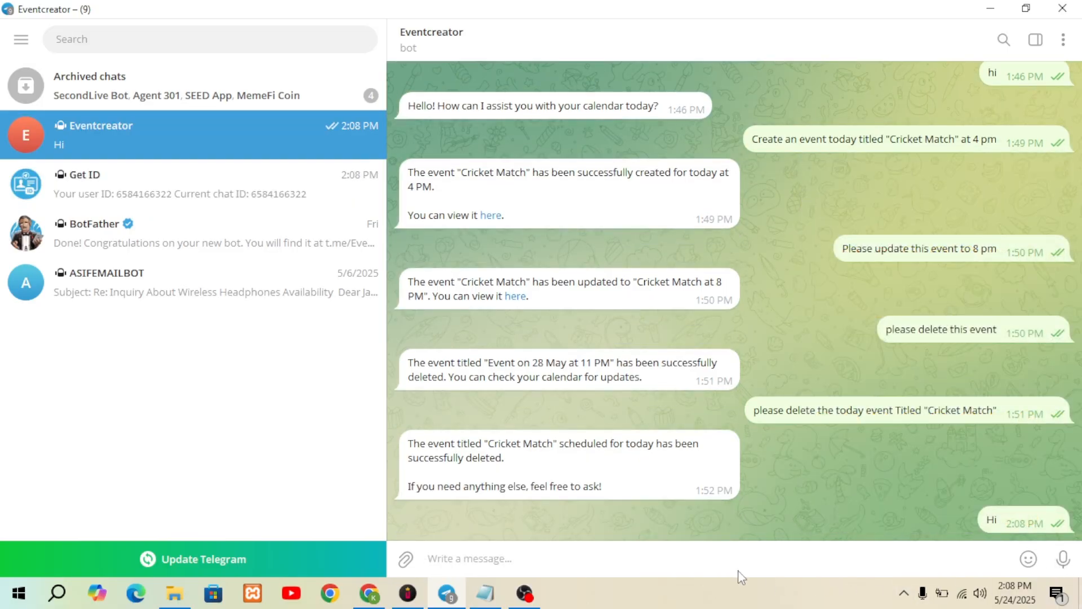
click(369, 593)
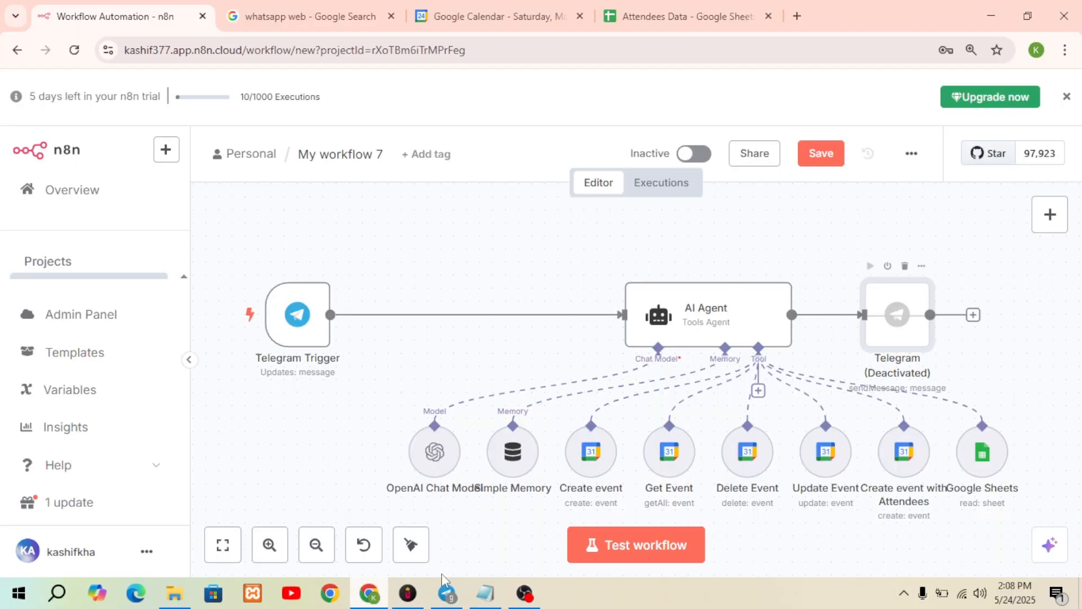
click(606, 547)
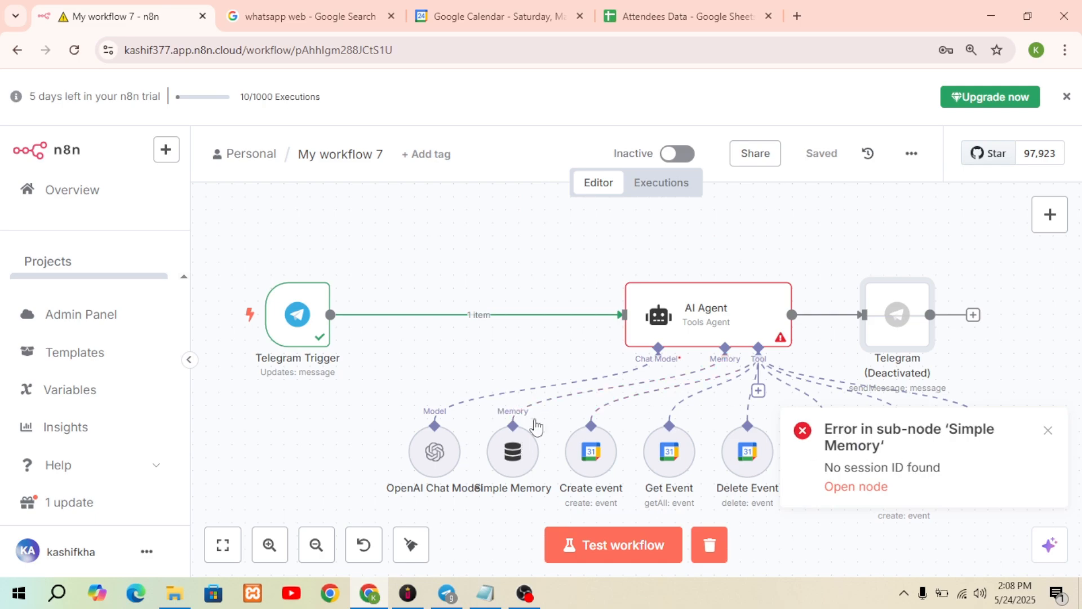
- In the AI Agent, set the prompt source to "Define below" and map the Telegram message text, {{ $json.message.text }}, into the user message prompt
click(724, 294)
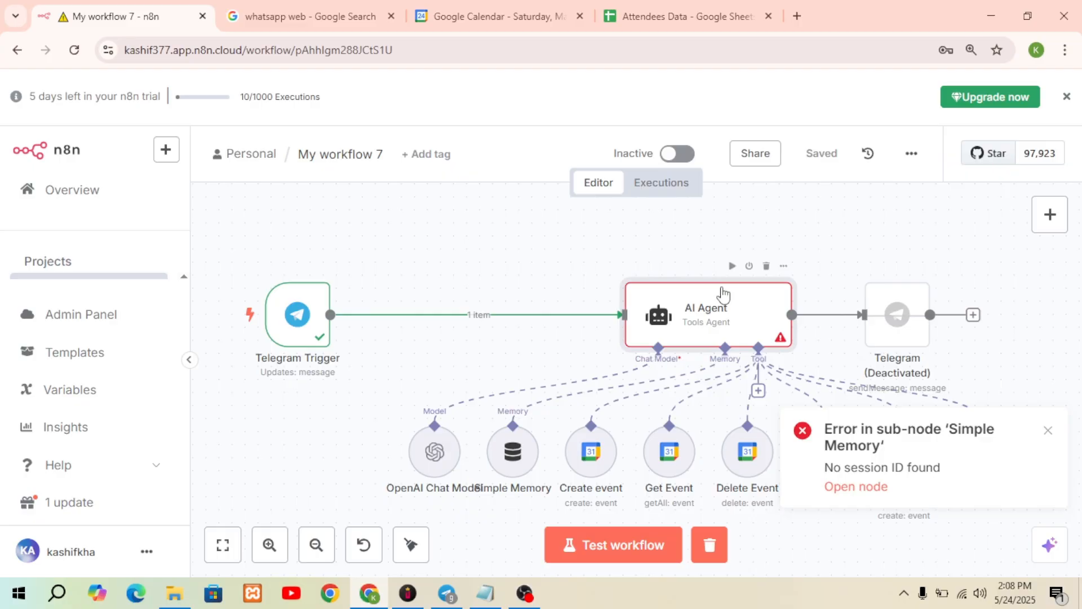
double_click(724, 294)
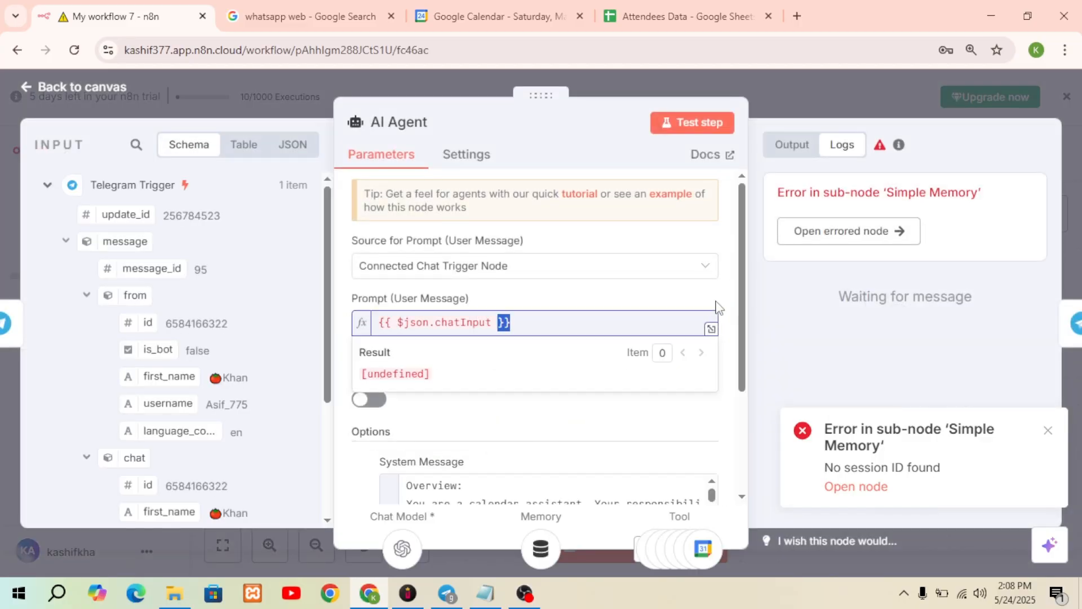
click(617, 317)
click(486, 270)
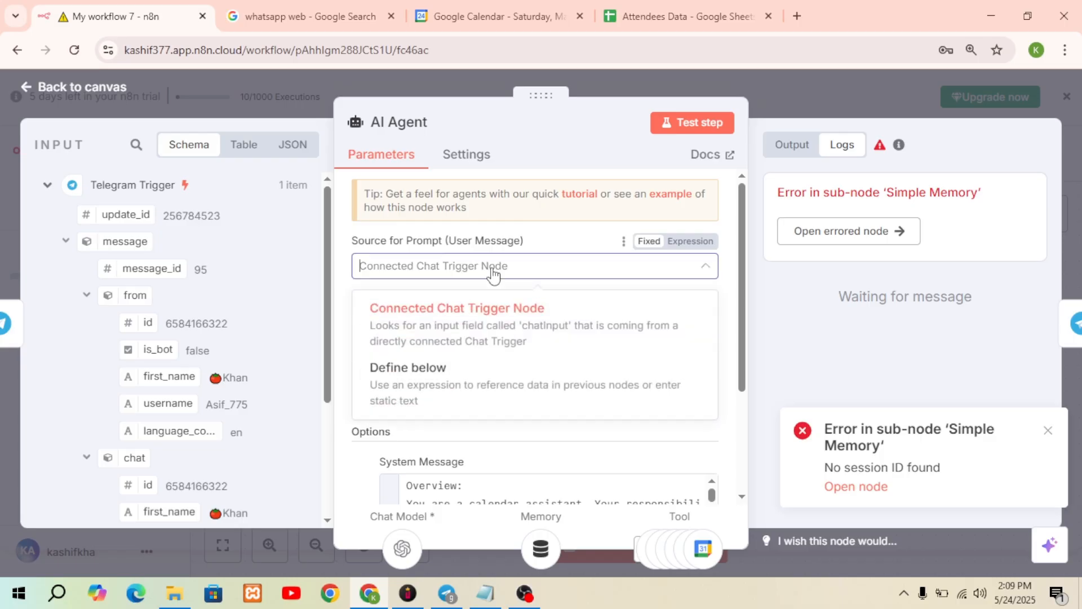
click(434, 367)
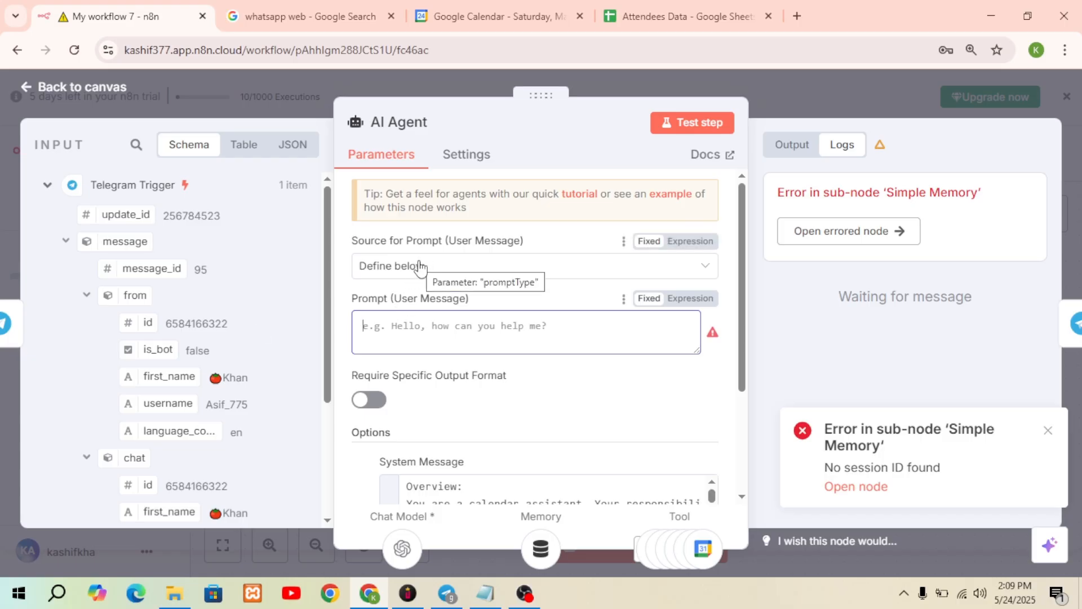
click(420, 267)
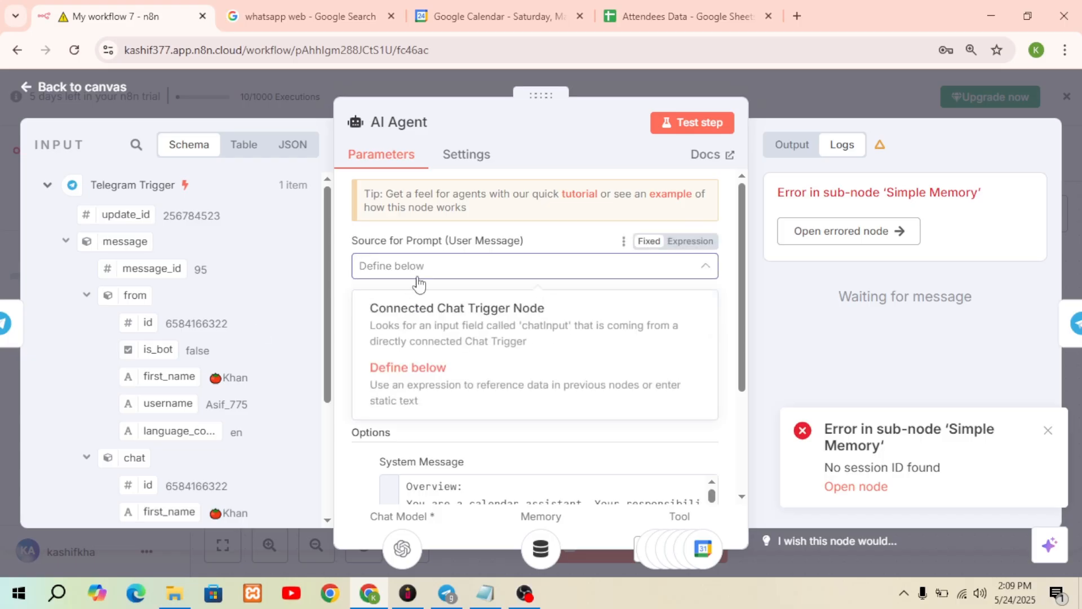
click(401, 385)
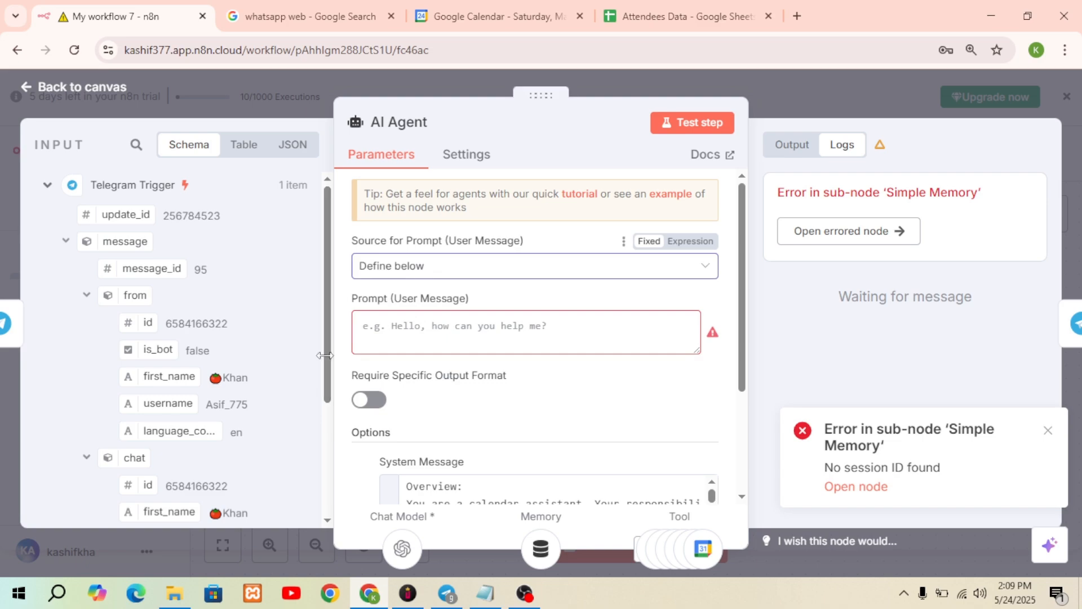
drag(334, 359, 338, 500)
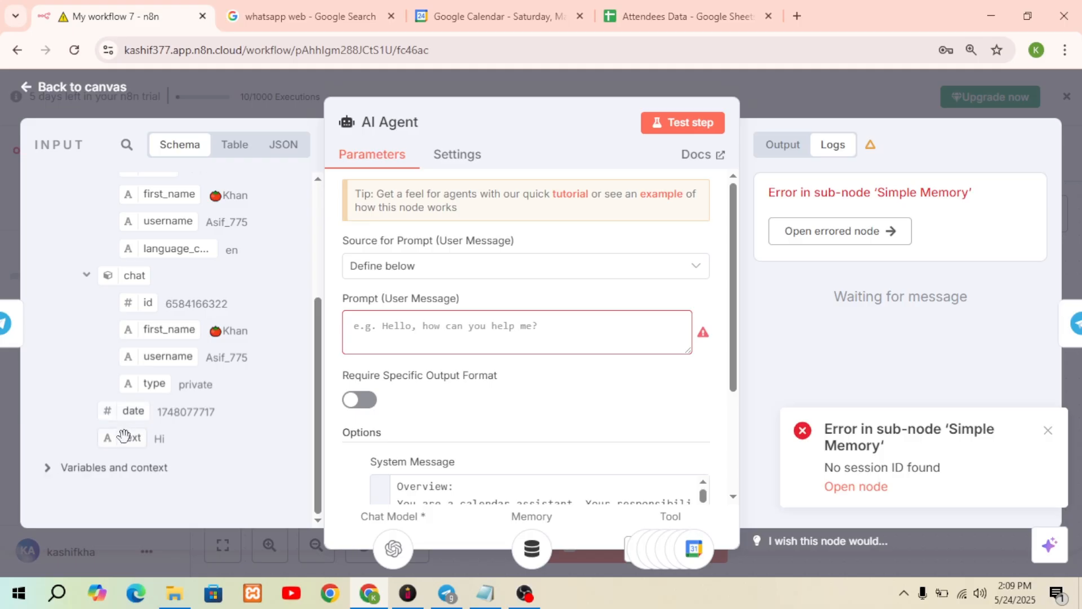
drag(124, 436, 392, 332)
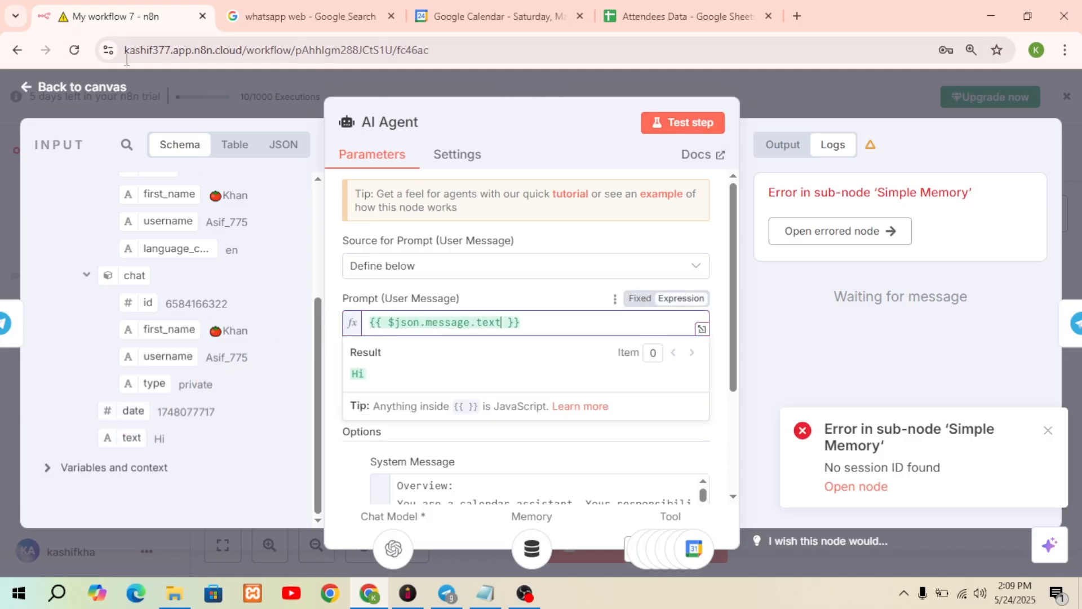
click(63, 97)
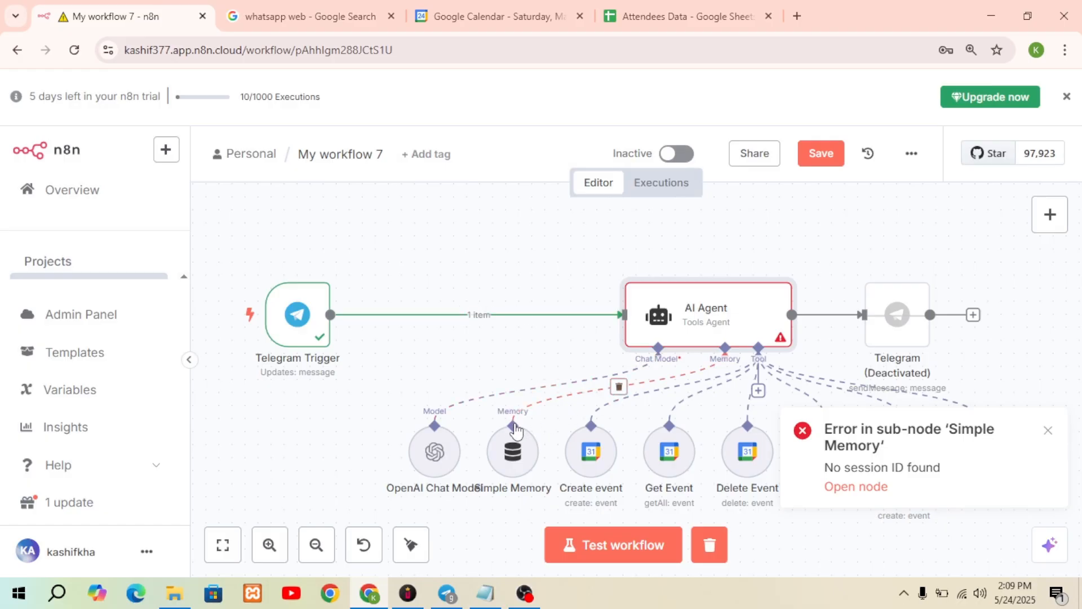
- Deactivate the Simple Memory node and start a test run of the workflow, checking the AI Agent's prompt settings
click(496, 410)
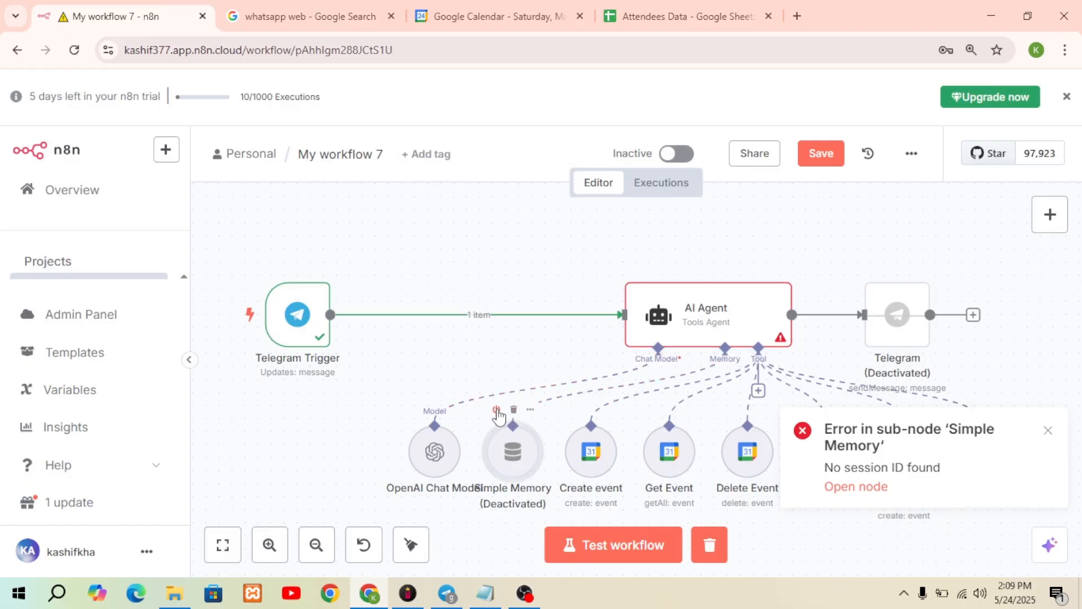
click(629, 549)
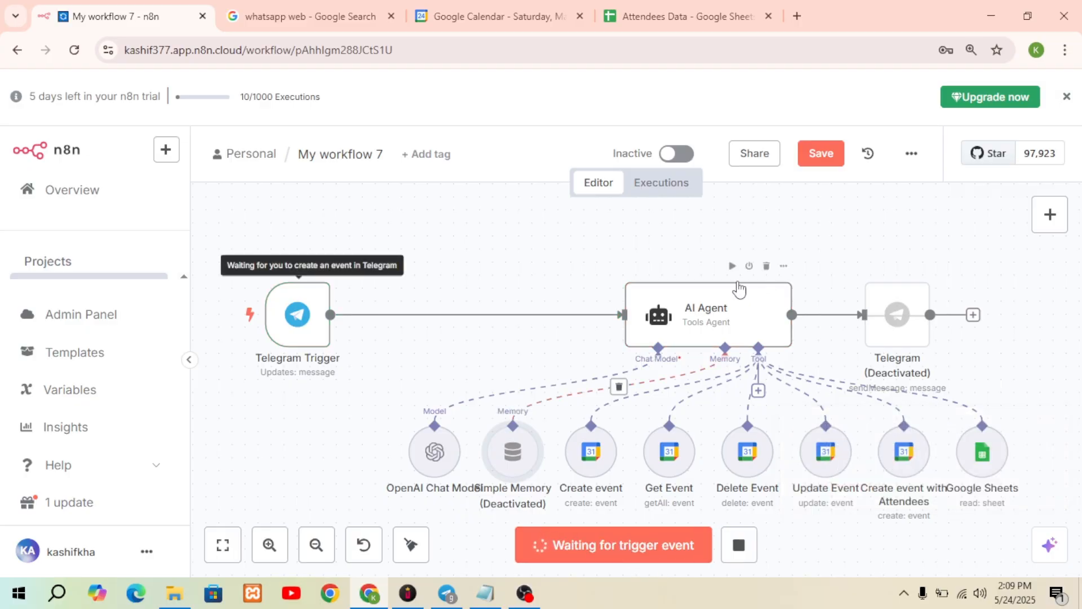
double_click(703, 310)
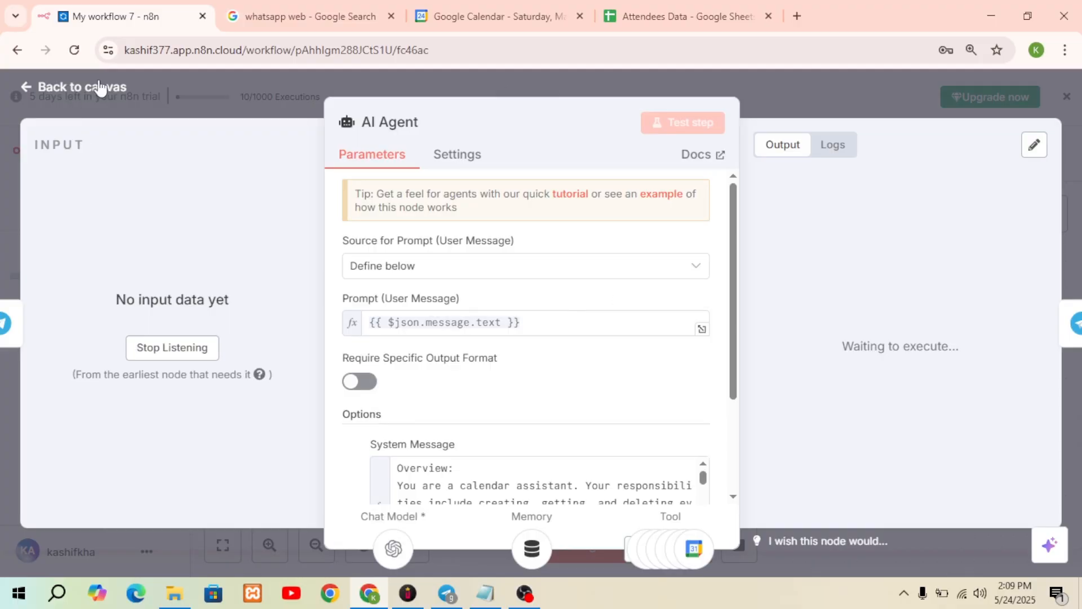
click(92, 99)
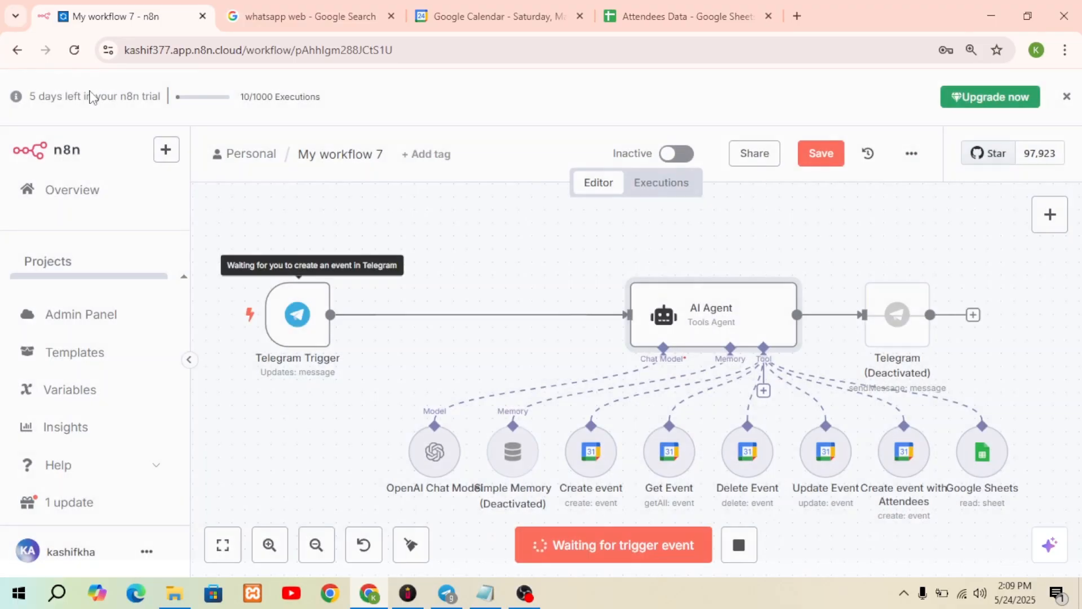
- Switch to Telegram and send "hello" to the Eventcreator bot to trigger the waiting workflow
click(448, 596)
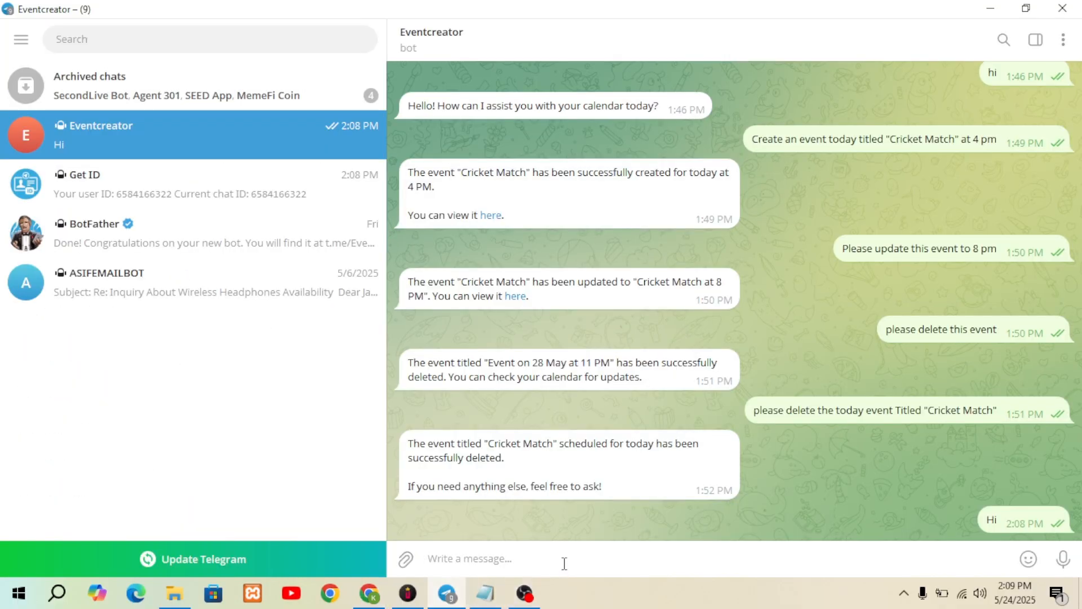
text(he)
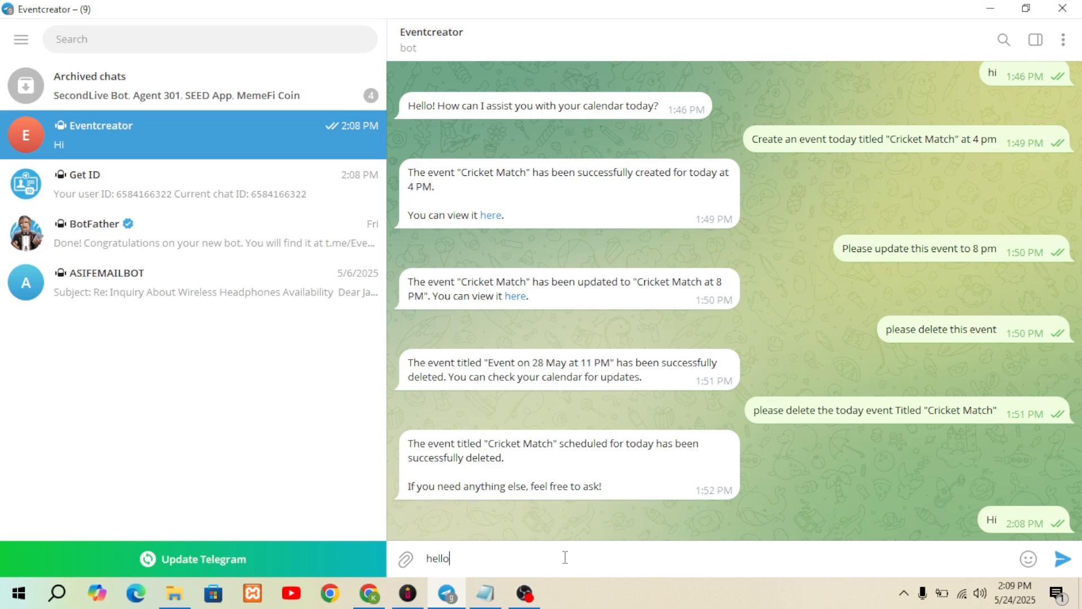
text(llo)
click(1063, 557)
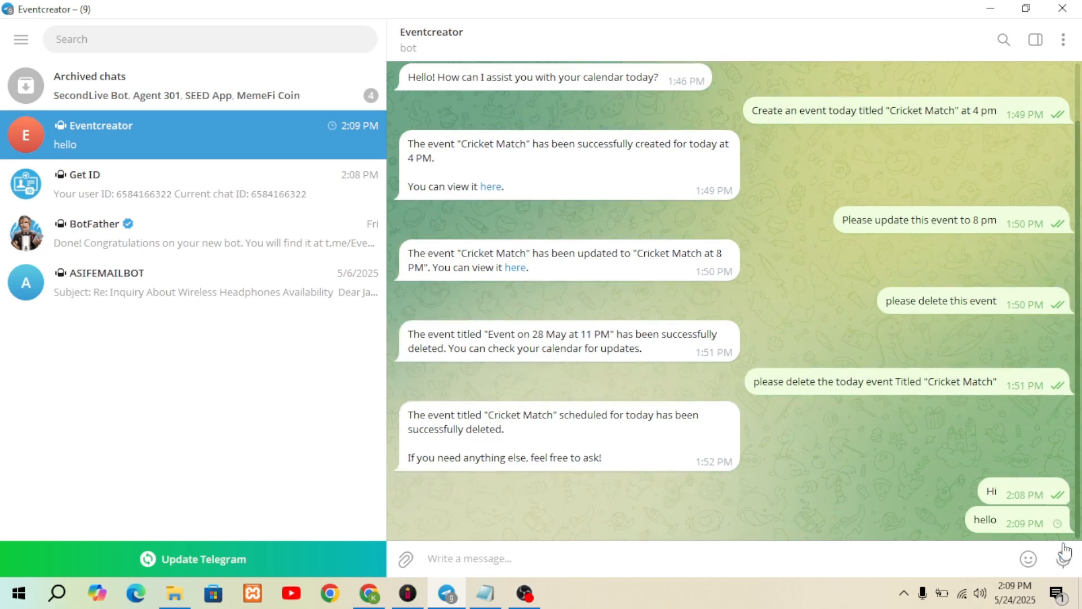
- Switch back to n8n, examine the AI Agent's output from the test run, and return to the canvas
click(361, 601)
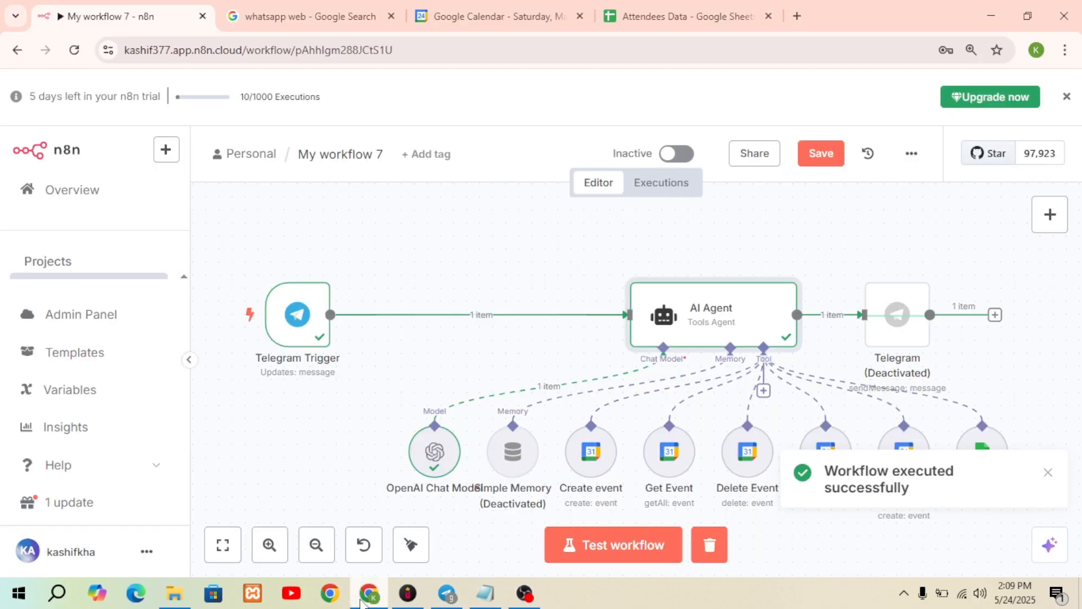
double_click(729, 328)
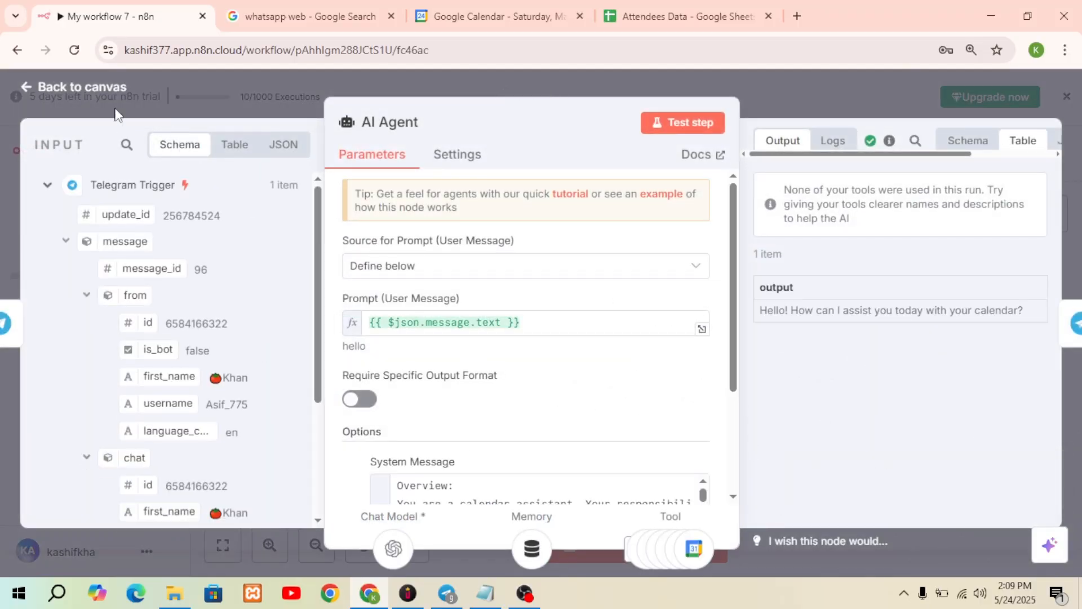
click(82, 87)
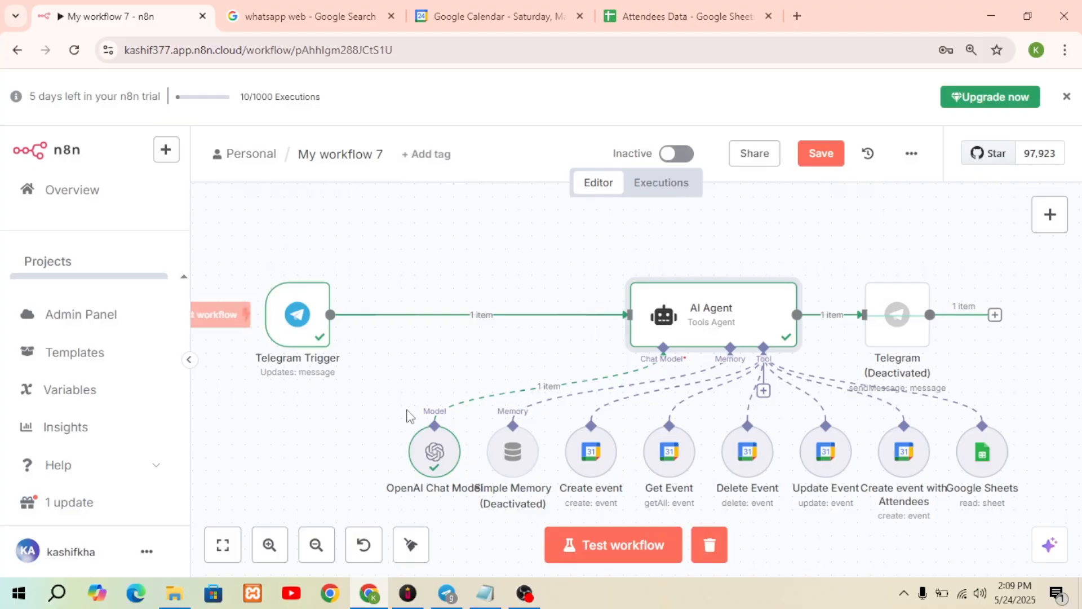
- Reactivate Simple Memory and set its Session ID to "Define below" with the Telegram Trigger's update_id as the Key
click(497, 409)
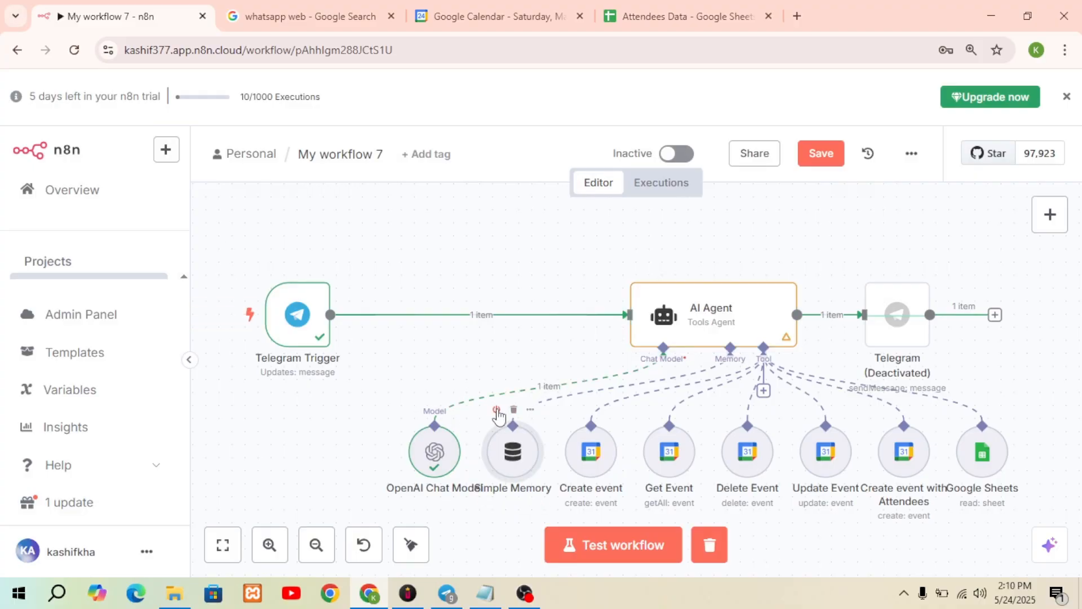
double_click(518, 449)
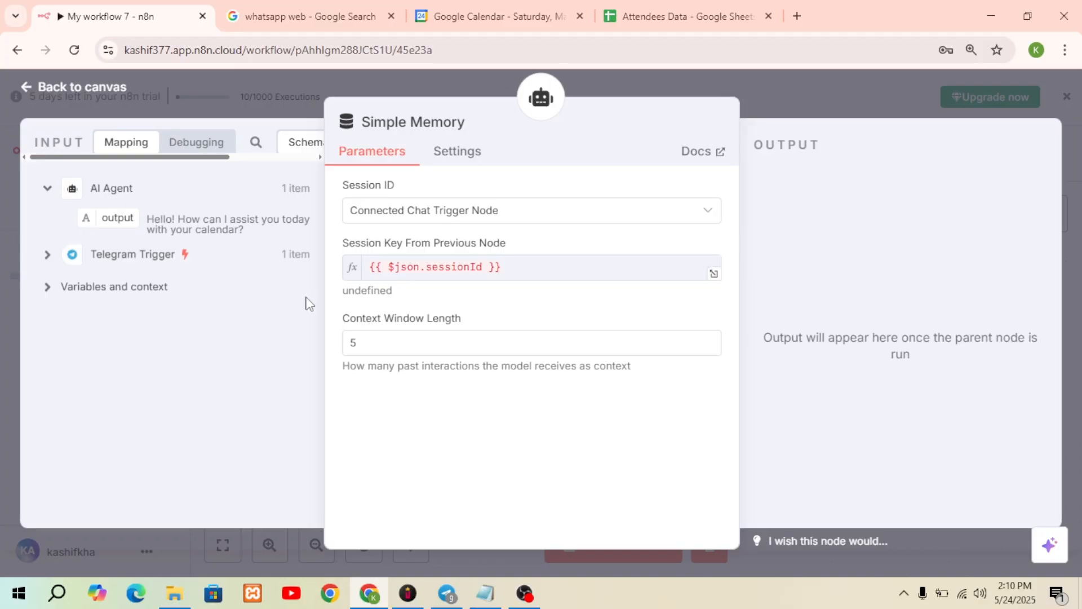
click(471, 212)
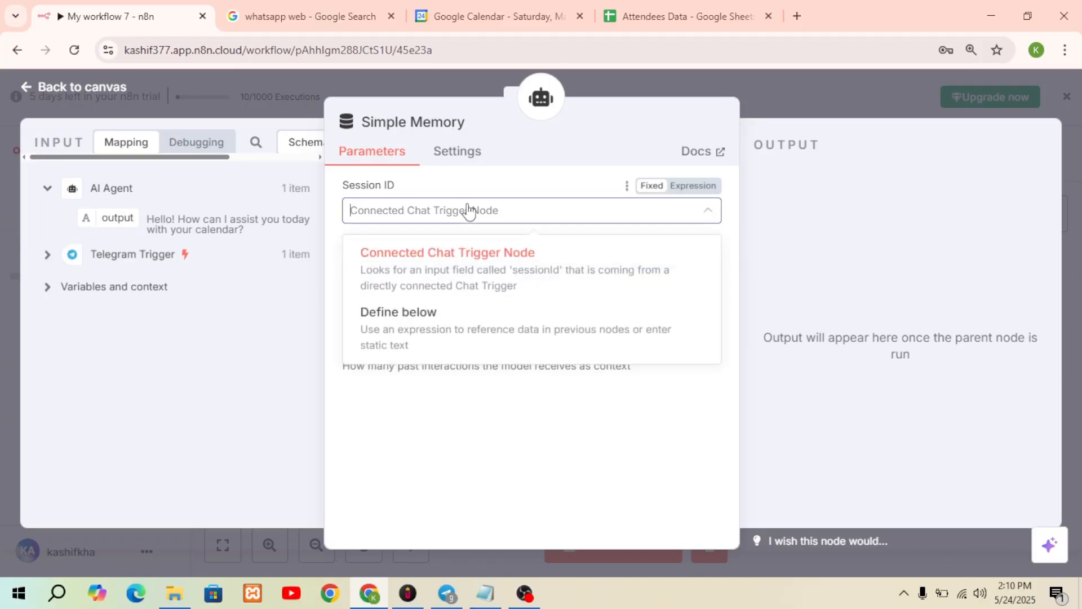
click(398, 345)
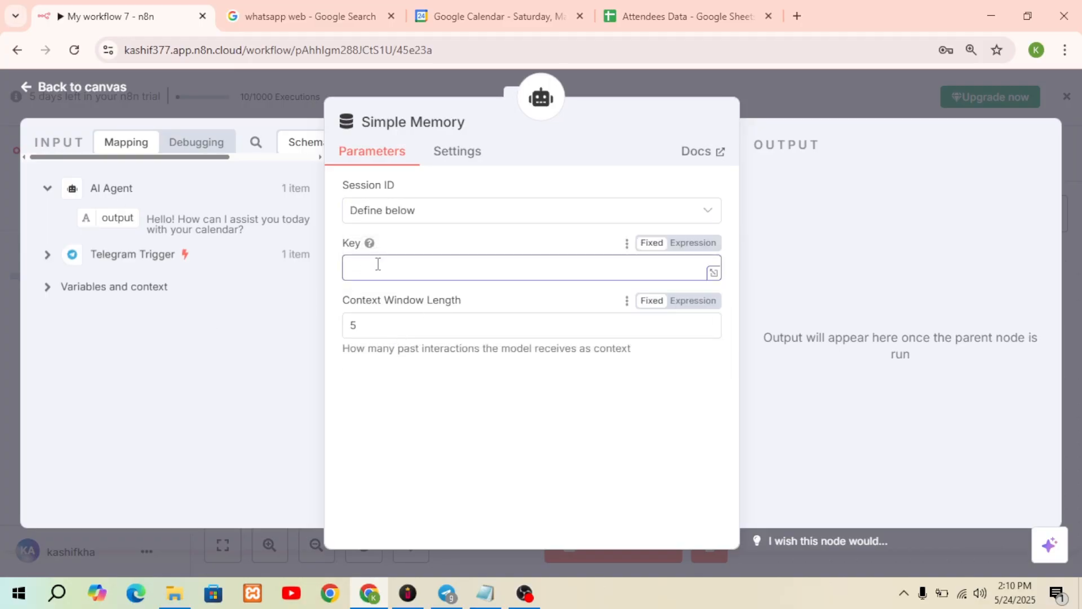
click(48, 258)
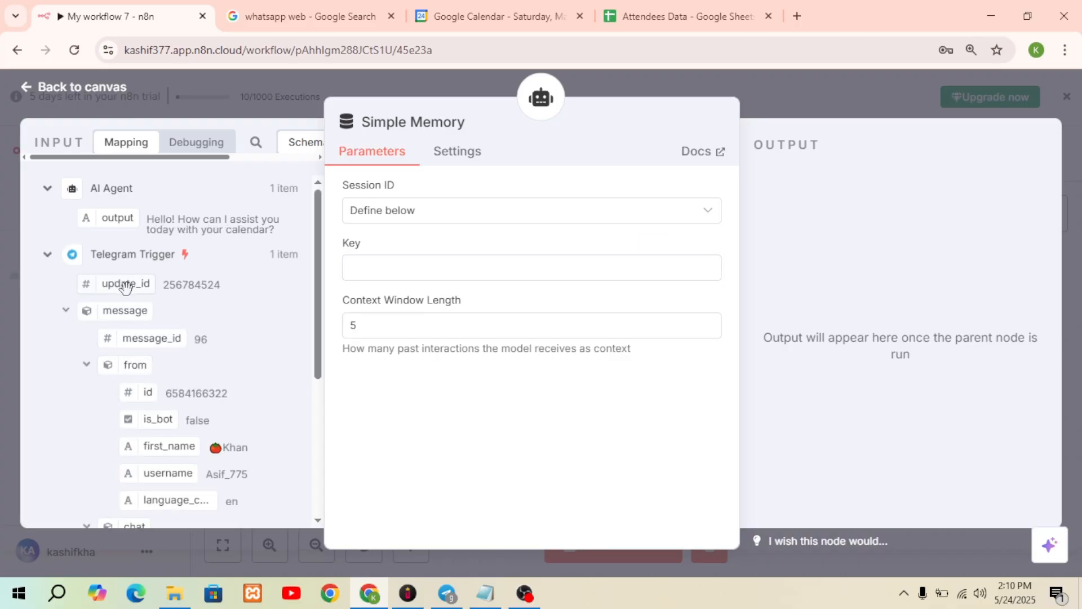
drag(126, 286, 391, 269)
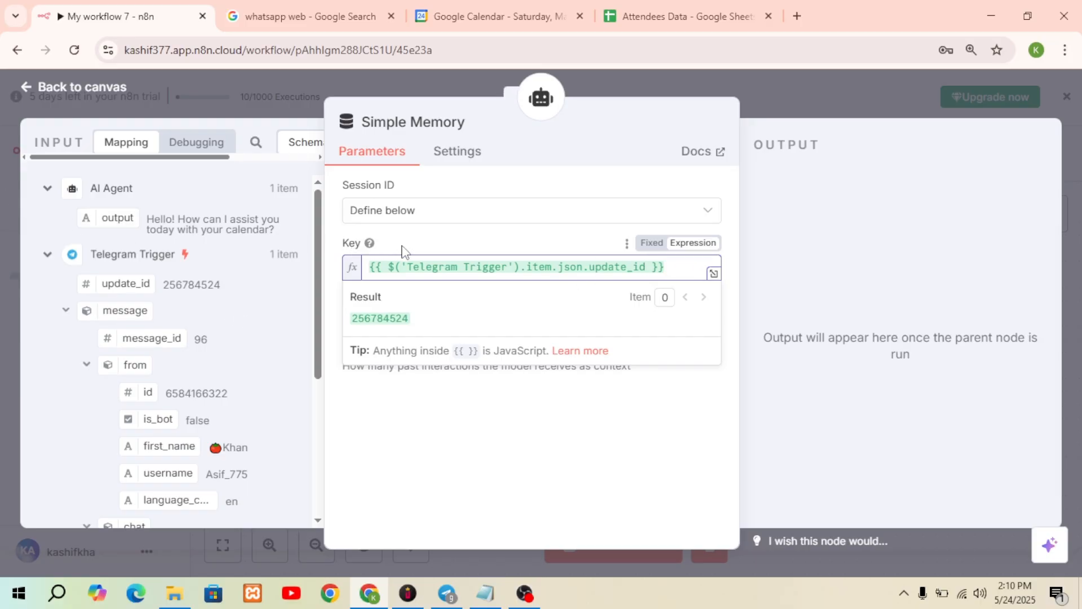
click(48, 92)
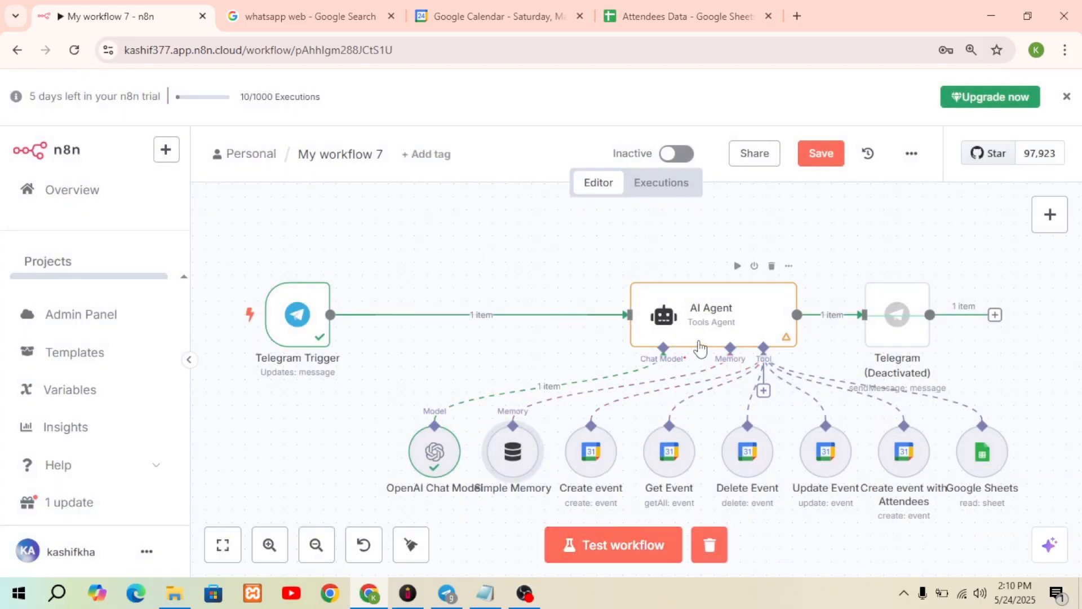
- Run the AI Agent node on its own and reactivate the Telegram reply node
click(738, 269)
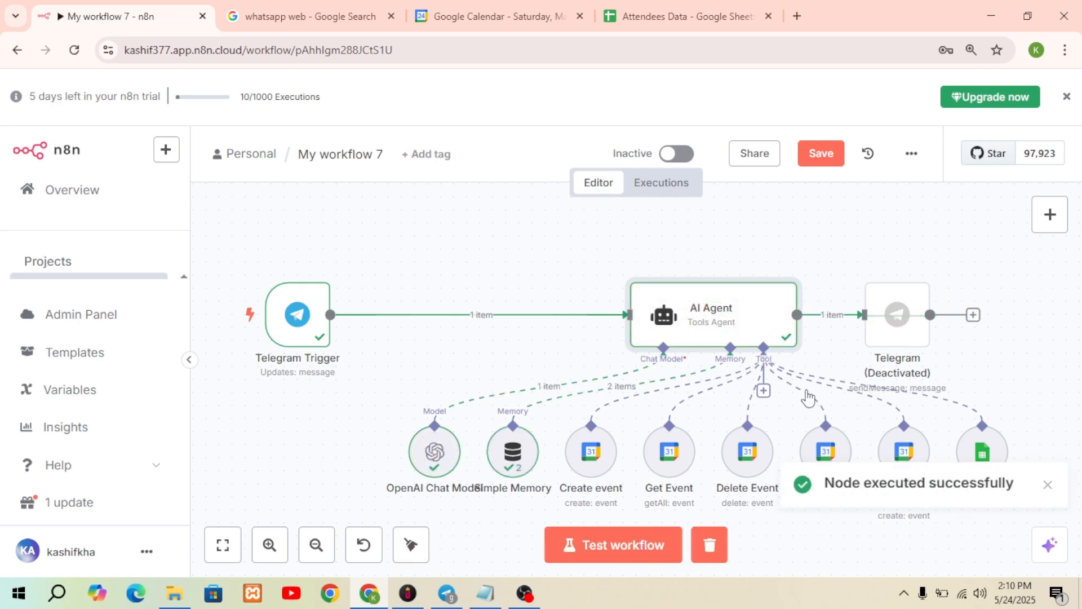
mouse_move(882, 275)
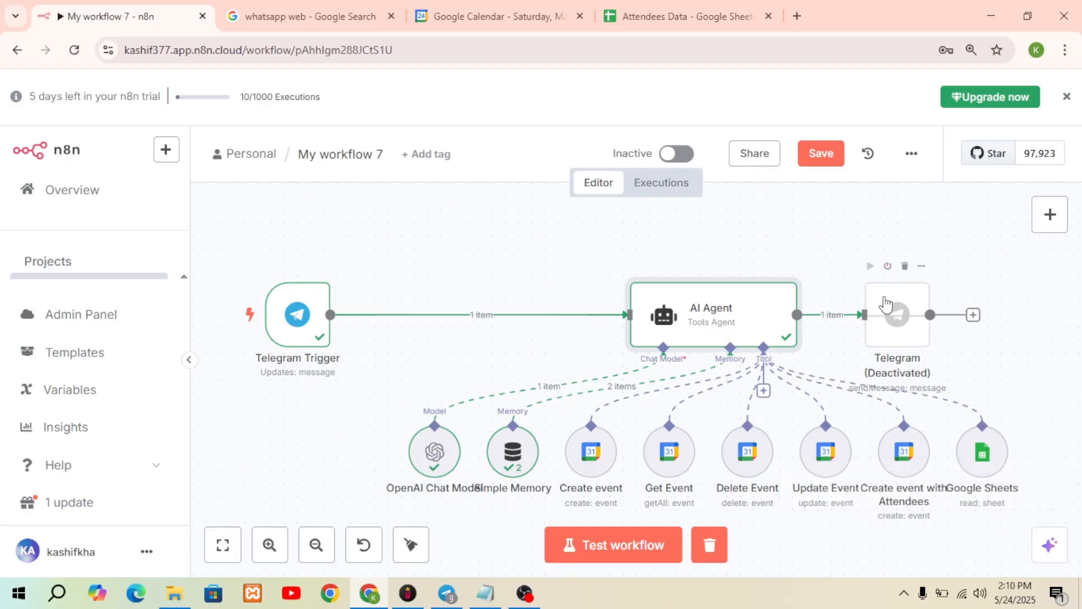
click(887, 266)
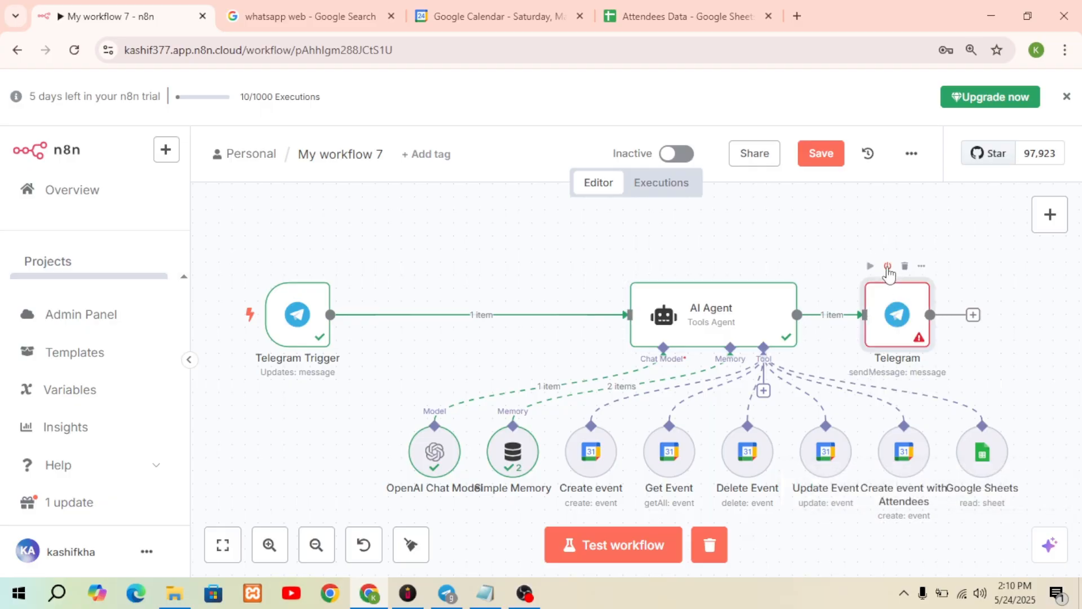
- Map the AI Agent's output to the Telegram node's Text as {{ $json.output }} and test that node
double_click(896, 319)
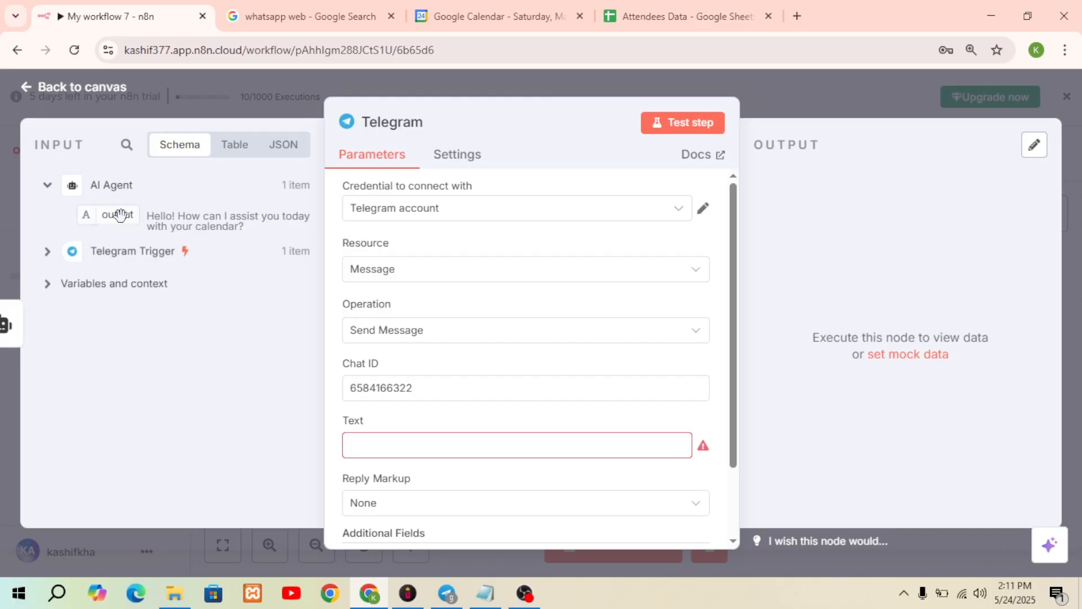
drag(122, 212, 367, 446)
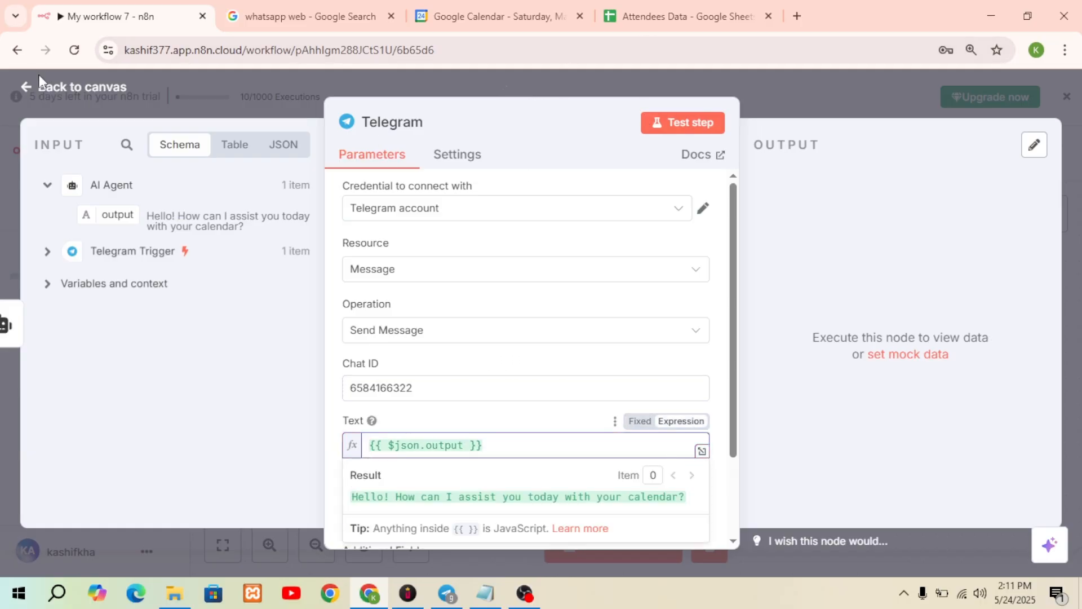
click(692, 122)
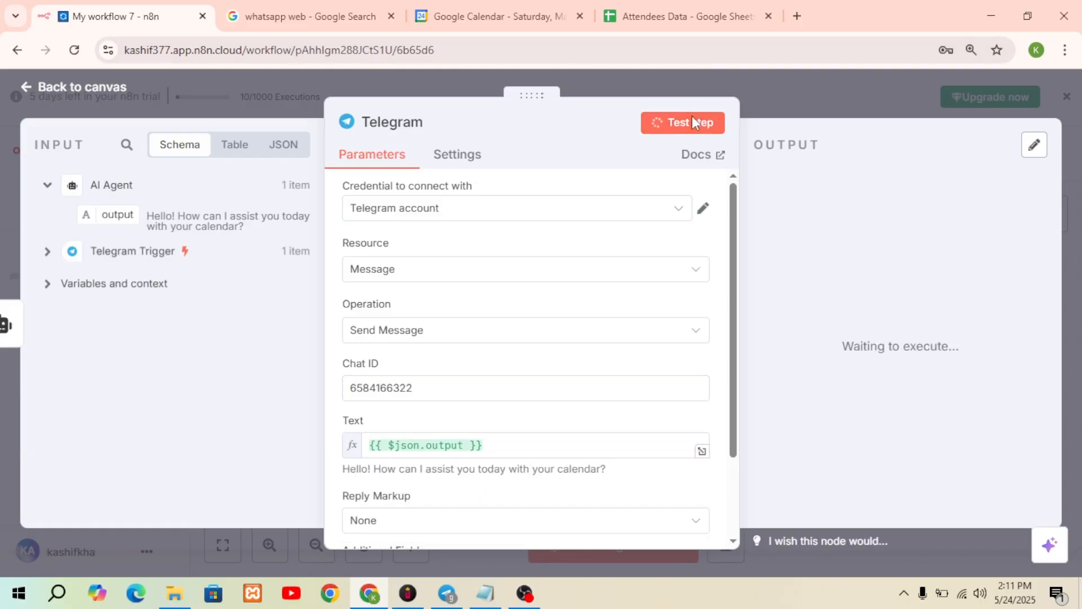
- Switch to Telegram, read the reply received in the Eventcreator chat, and return to n8n
click(447, 593)
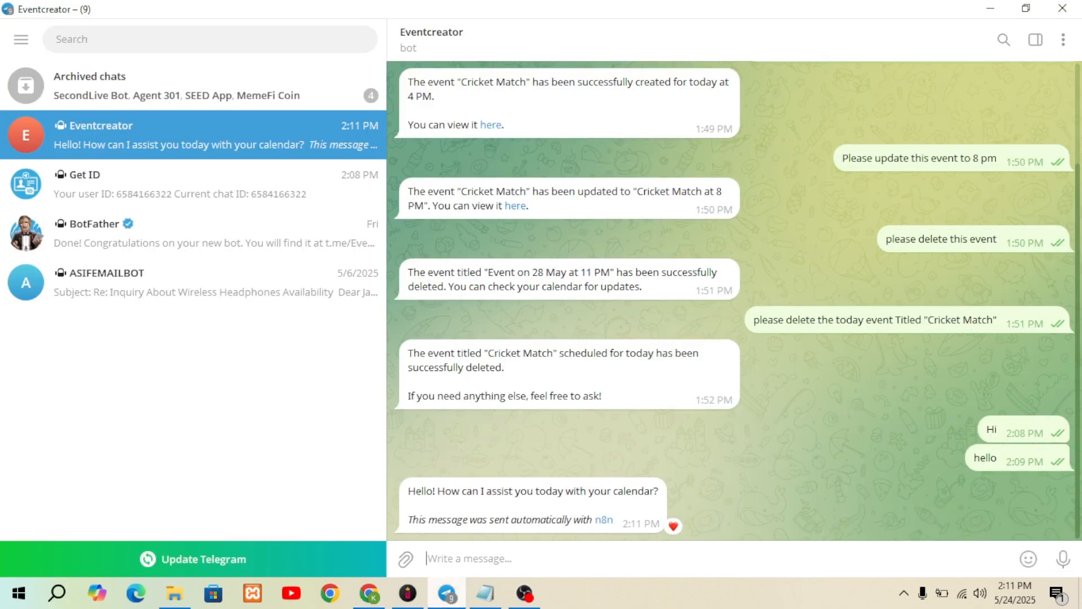
mouse_move(619, 535)
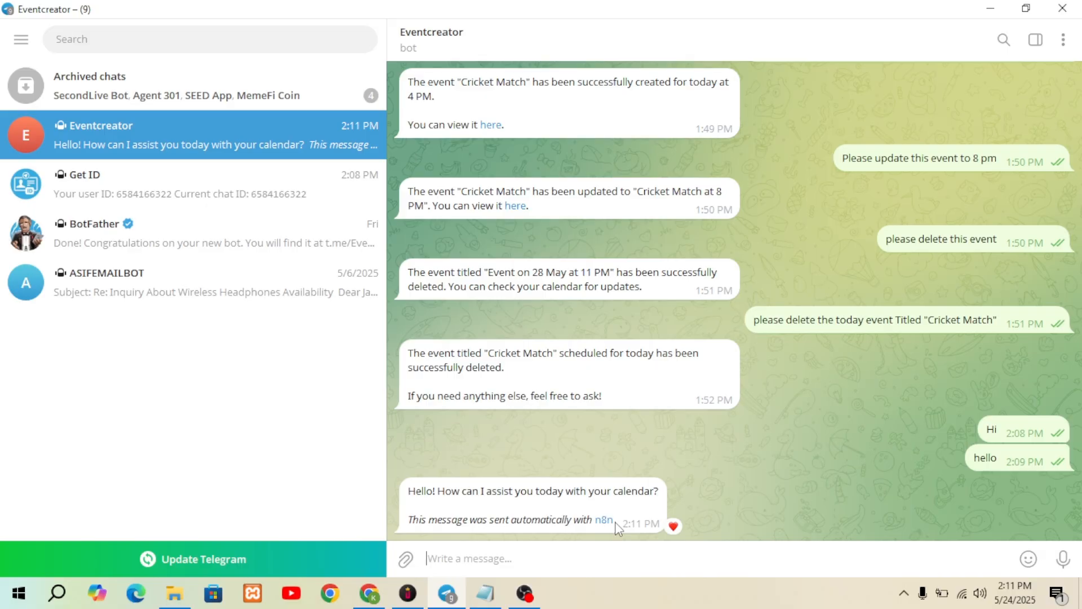
click(448, 595)
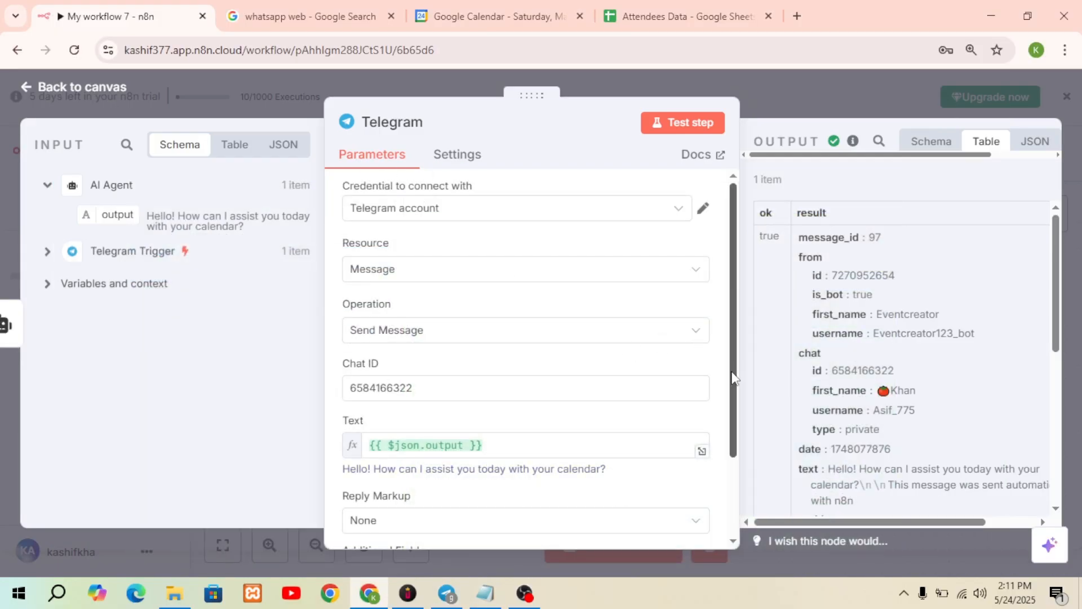
- Add the Append n8n Attribution option to the Telegram node, turn it off, and return to the canvas
scroll(733, 379, down, 2)
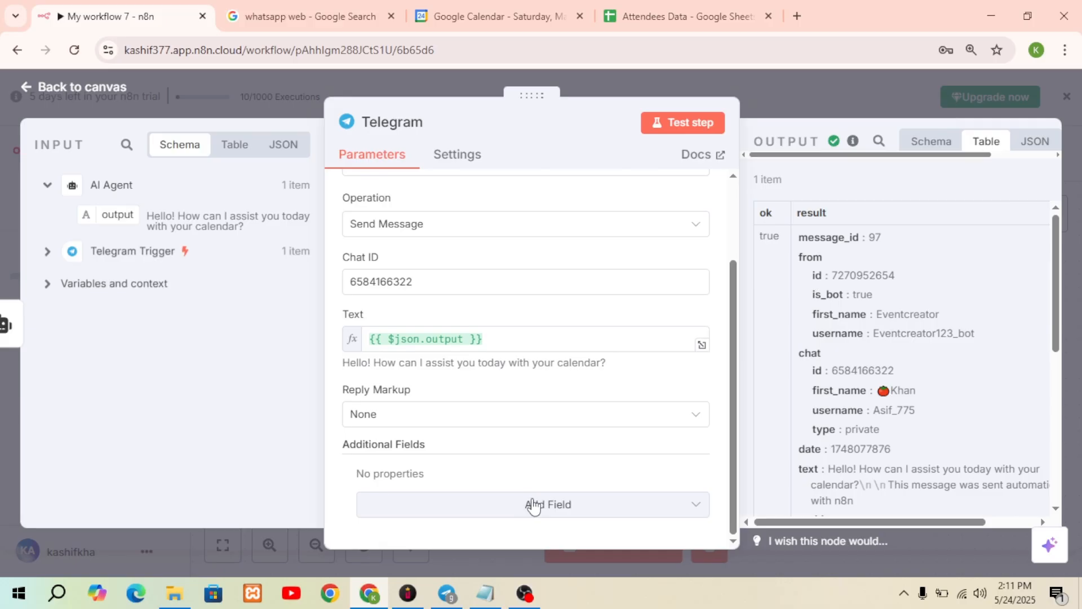
click(533, 504)
click(426, 312)
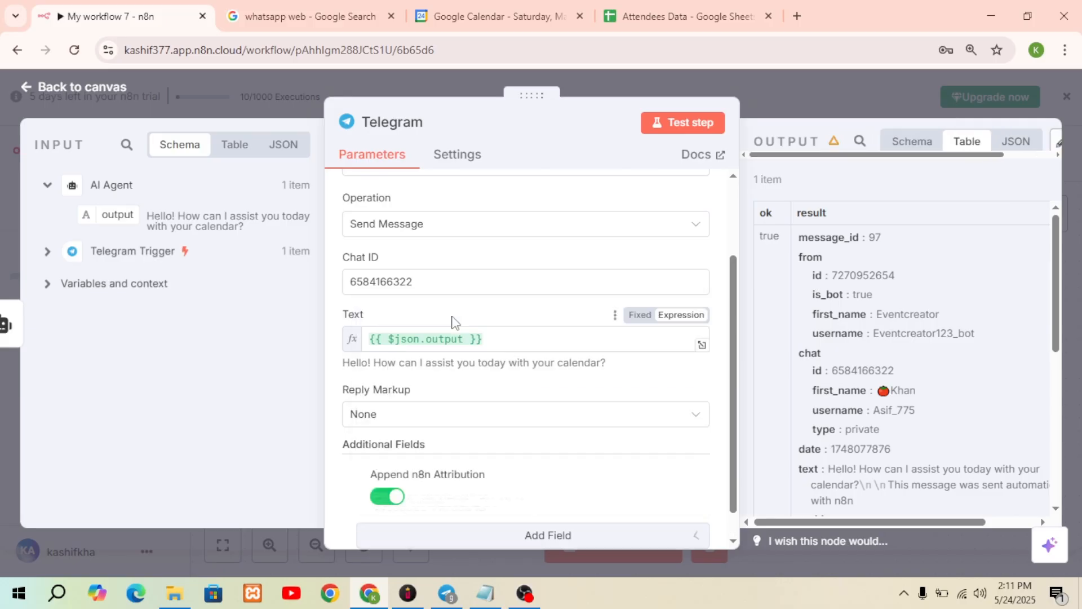
click(389, 497)
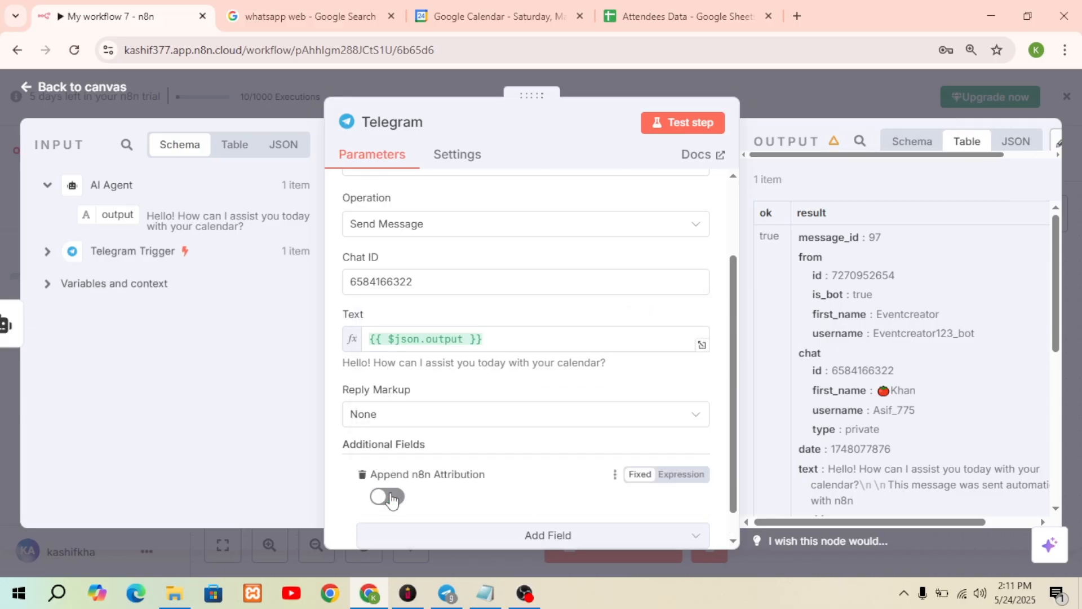
click(68, 85)
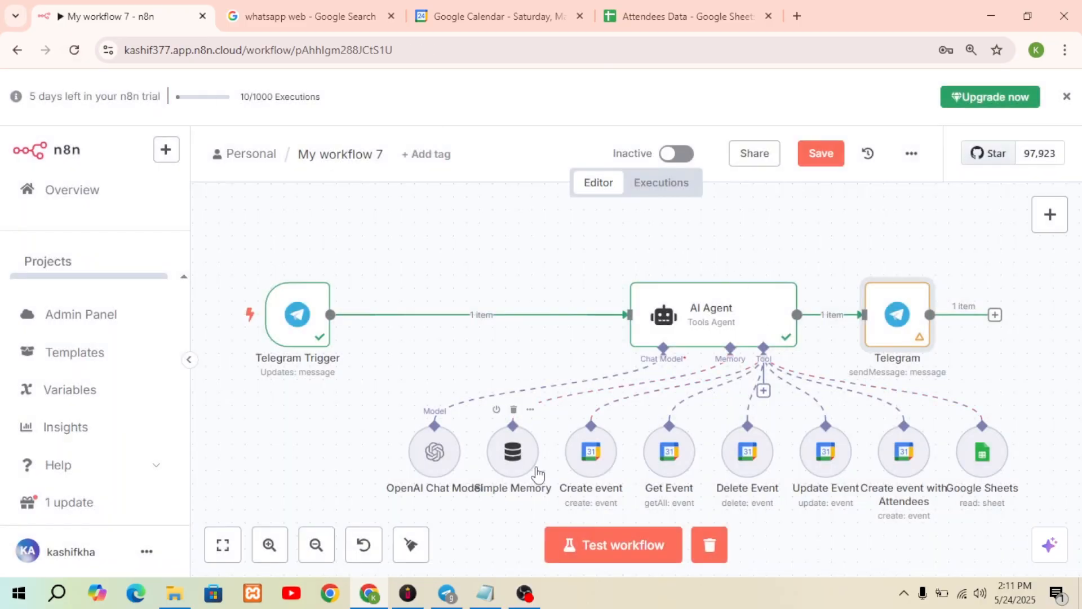
- Switch to Telegram and send the Eventcreator bot: Create an event titled "Meeting with Client" on 25 May 2025 at 6 pm
mouse_move(453, 583)
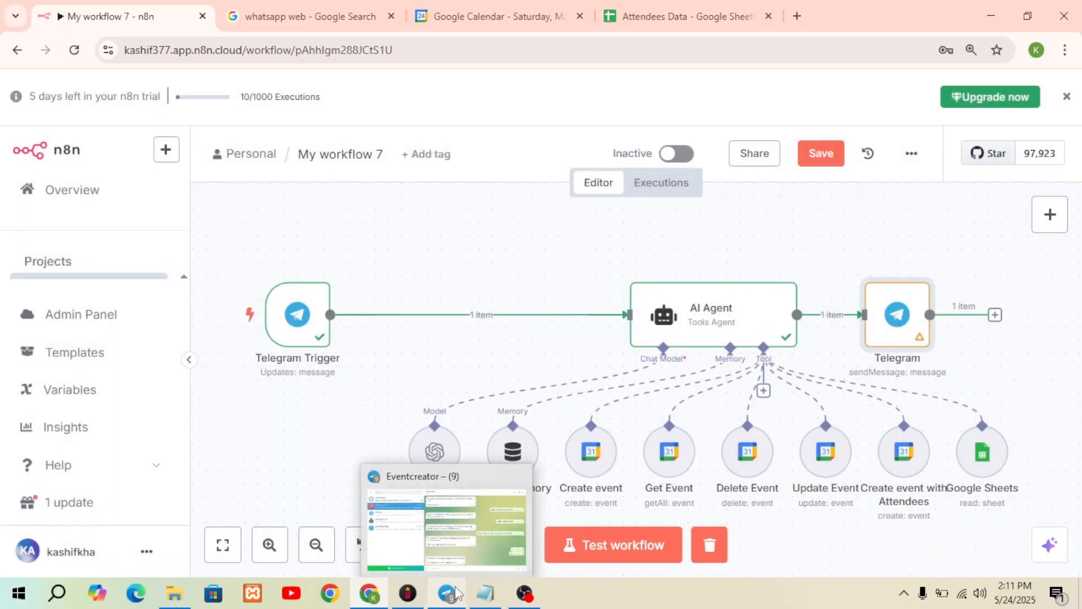
click(430, 601)
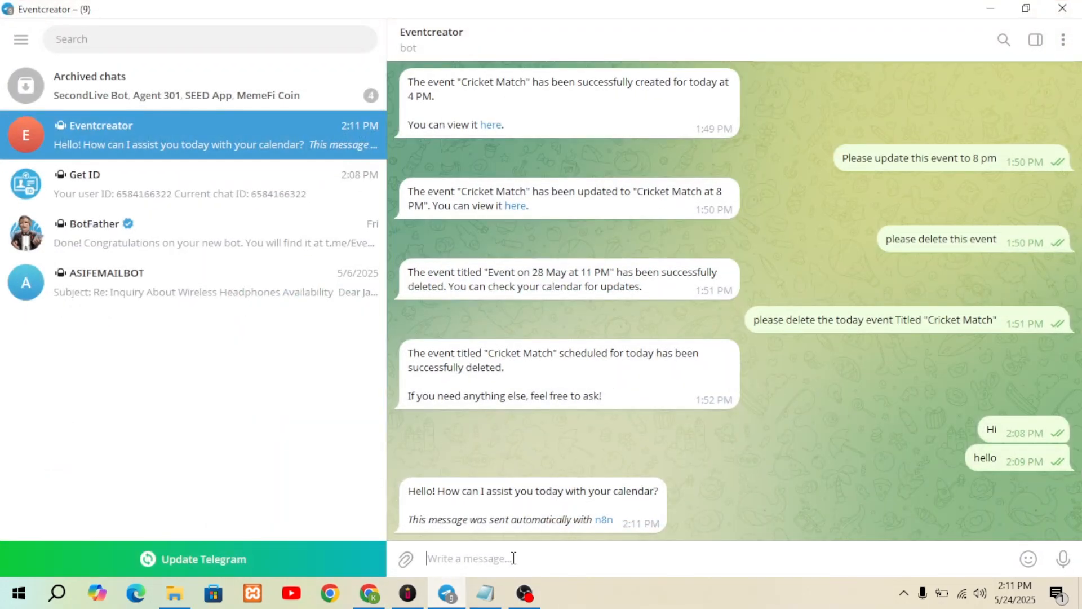
text(Create)
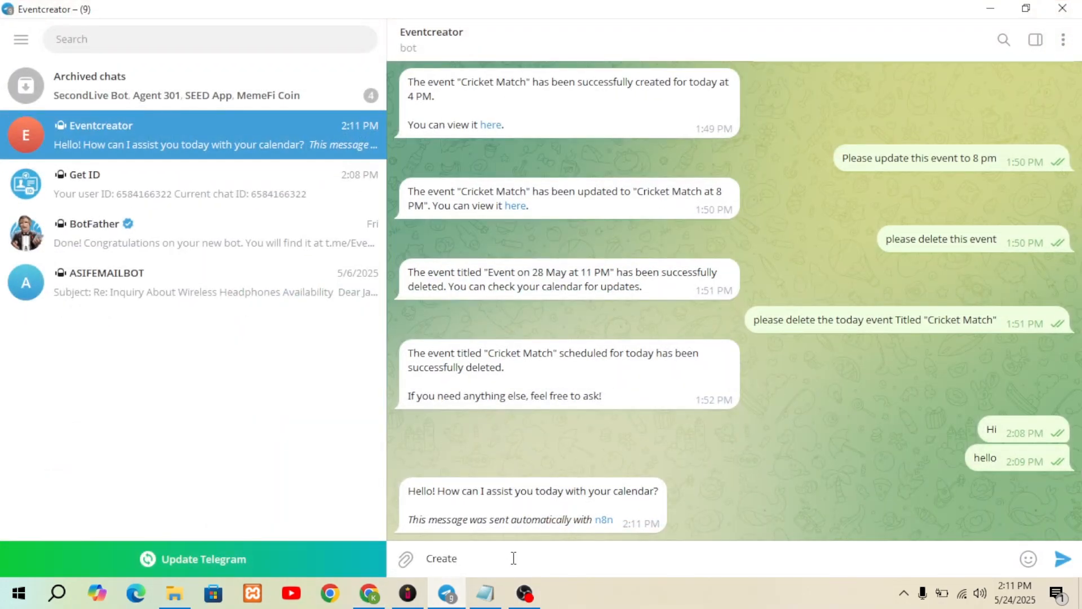
text( an eenn)
text(ent orn)
key(BackSpace)
key(BackSpace)
text(eting w)
key(BackSpace)
key(BackSpace)
key(BackSpace)
key(BackSpace)
key(BackSpace)
key(BackSpace)
key(BackSpace)
key(BackSpace)
key(BackSpace)
key(BackSpace)
key(BackSpace)
text(Cl)
key(BackSpace)
key(BackSpace)
text(Meeting with  Cliennt)
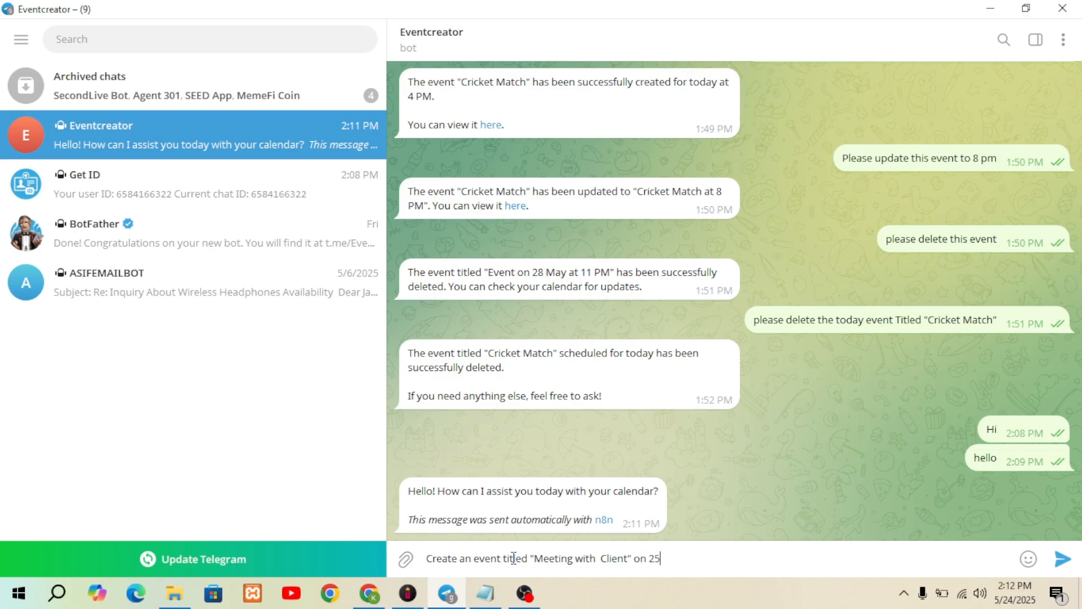
text(May 2025 at 6 pm)
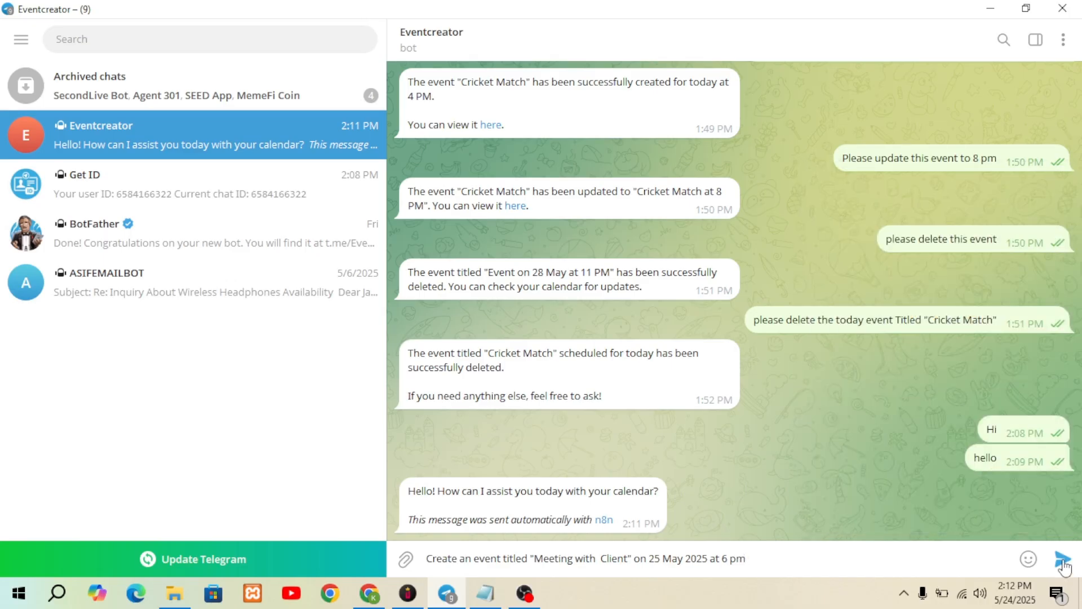
click(1063, 559)
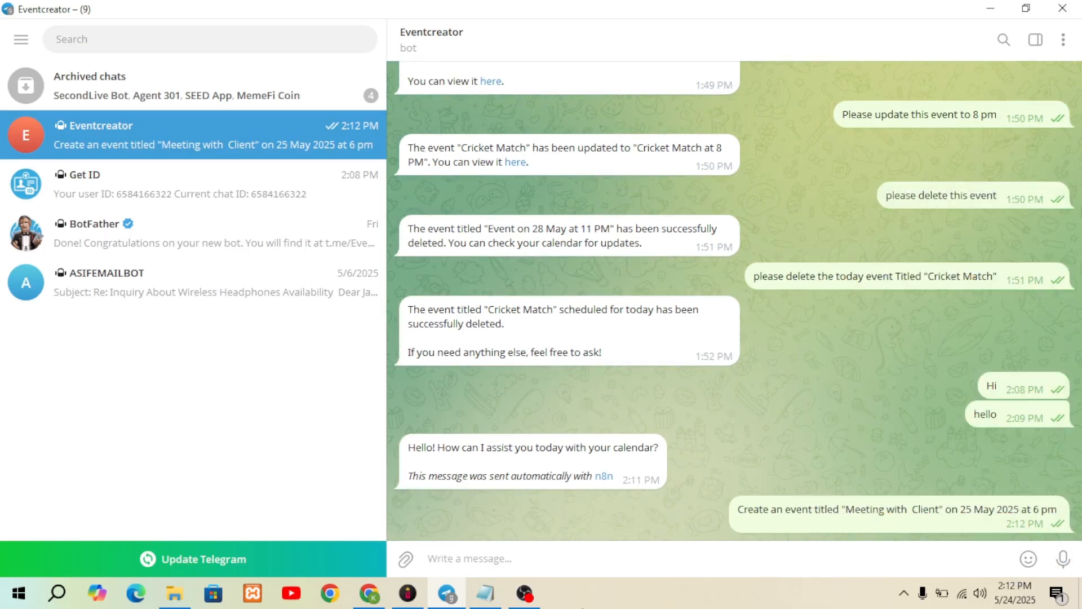
- Switch back to n8n, run a test of the whole workflow, and check the bot's reply in Telegram
click(369, 593)
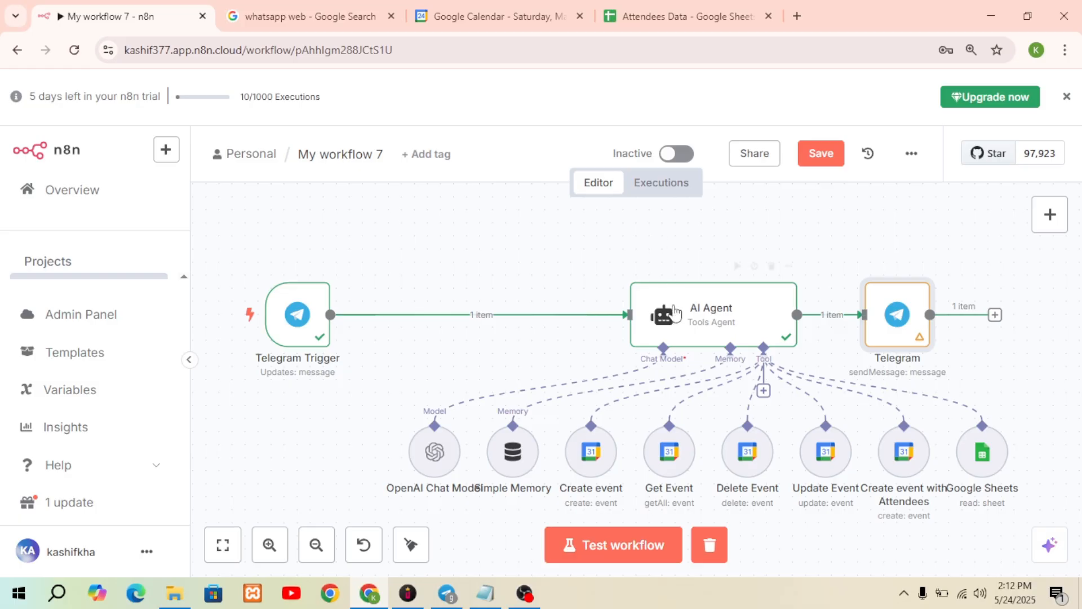
click(630, 557)
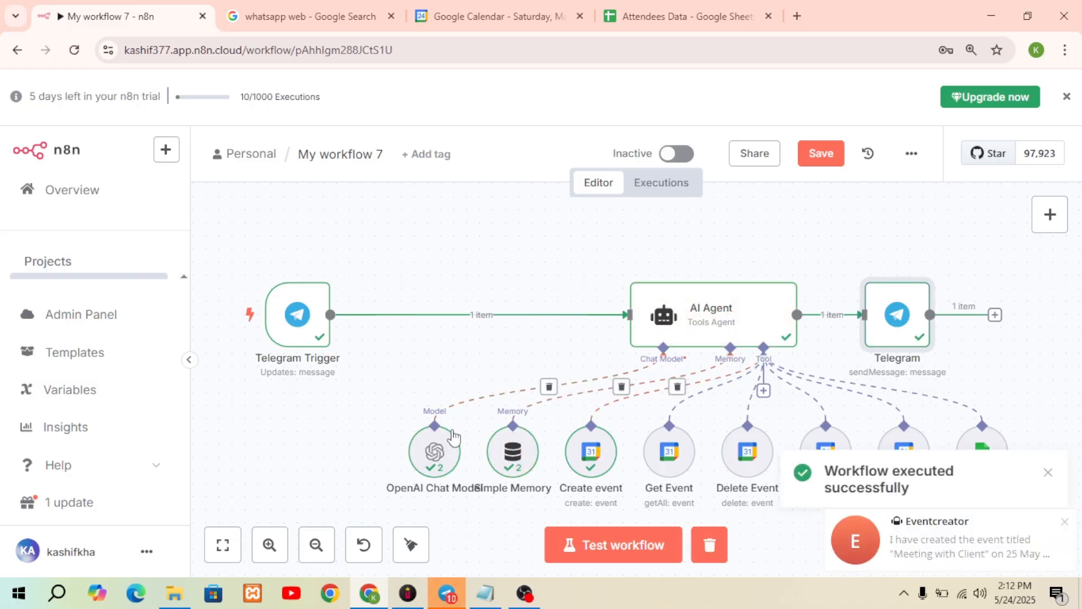
click(446, 596)
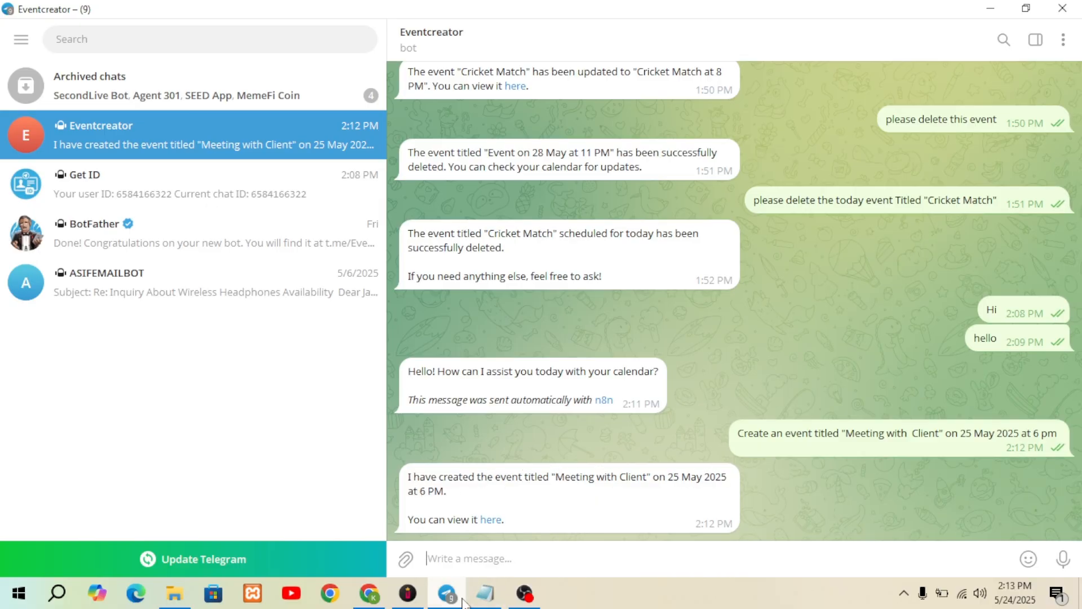
- Check Google Calendar's 25 May 2025 day view for the "Meeting with Client" event, and return to the n8n workflow
click(373, 595)
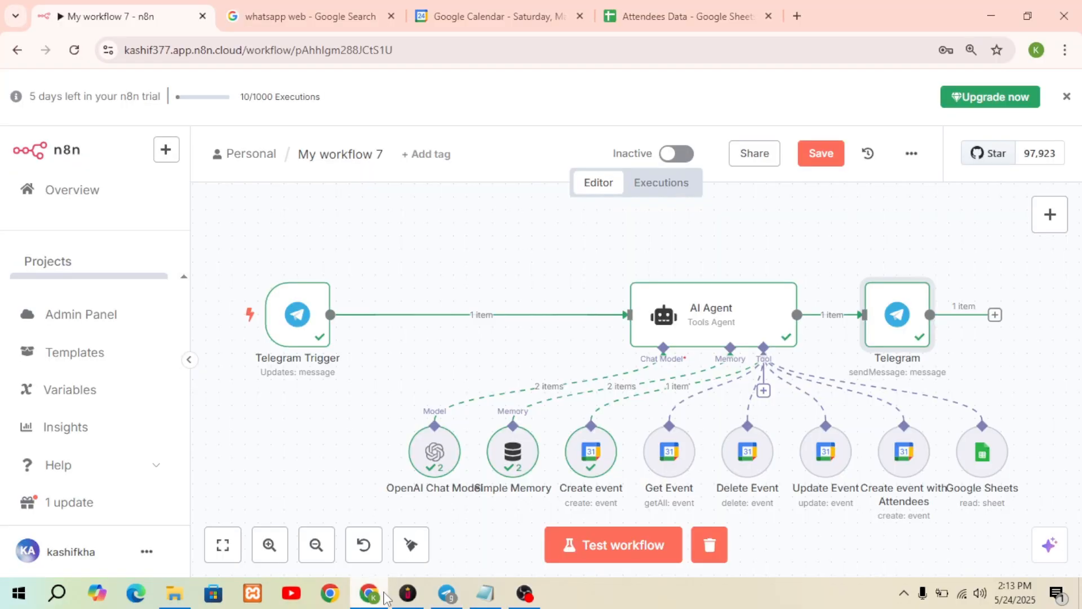
click(502, 27)
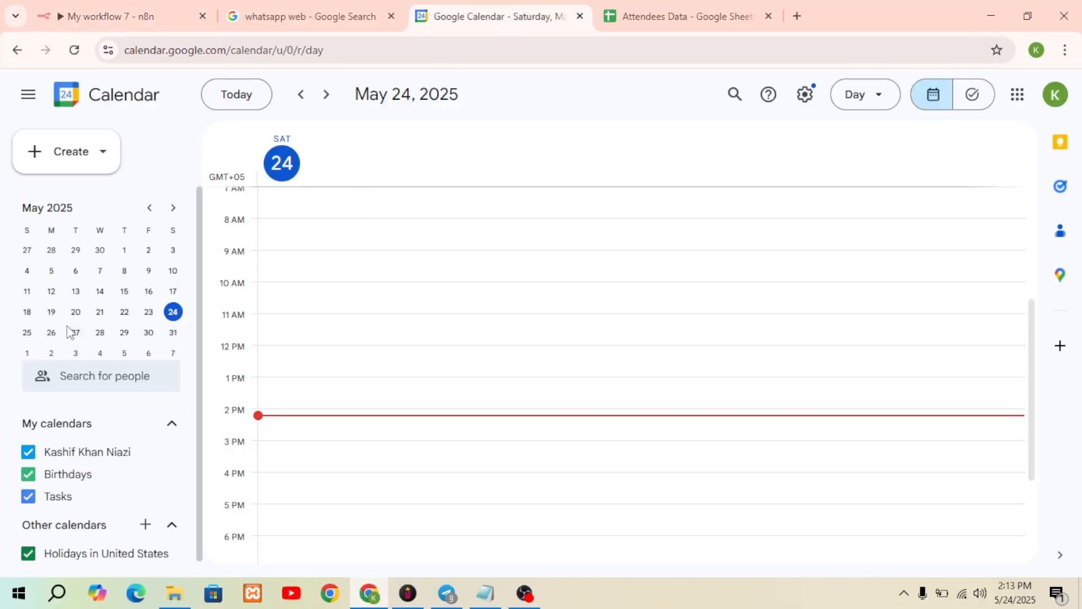
click(27, 334)
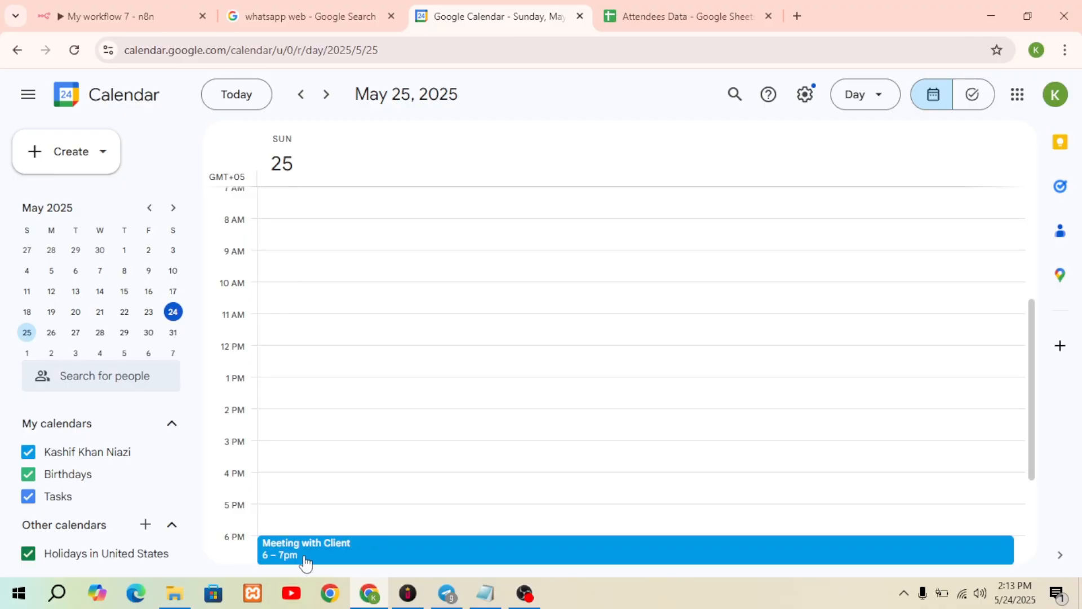
click(76, 15)
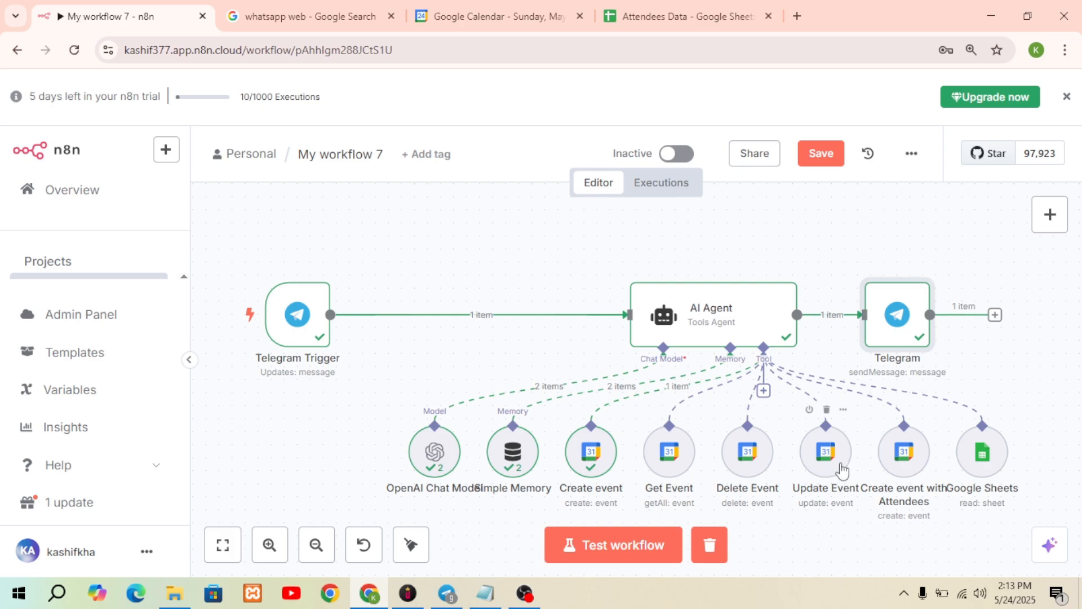
- Rename the Google Sheets tool node to "Attendees data" and return to the canvas
mouse_move(968, 460)
drag(967, 460, 984, 460)
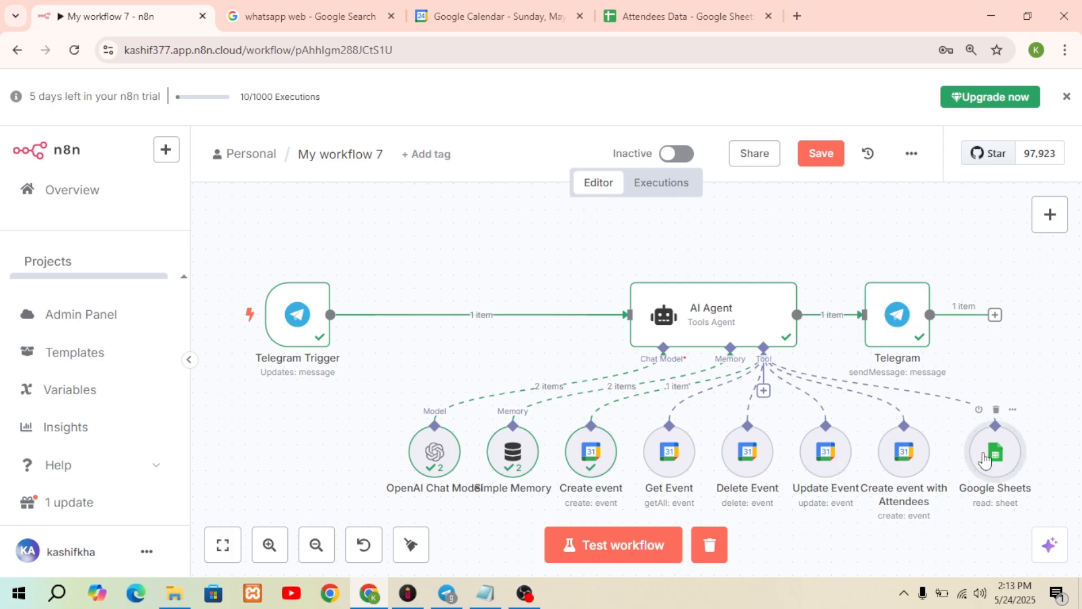
double_click(985, 460)
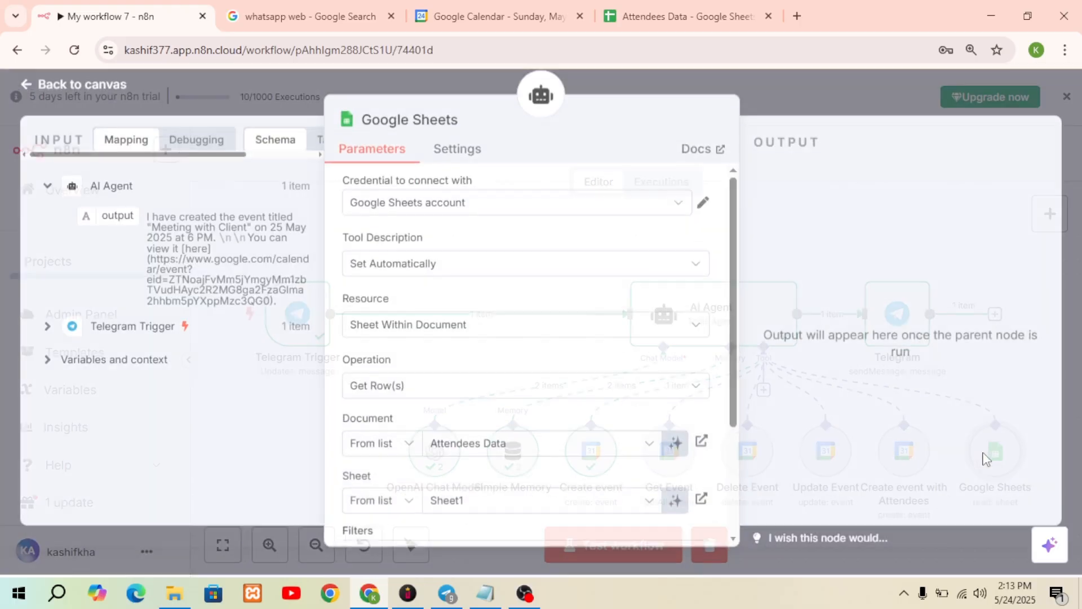
click(445, 131)
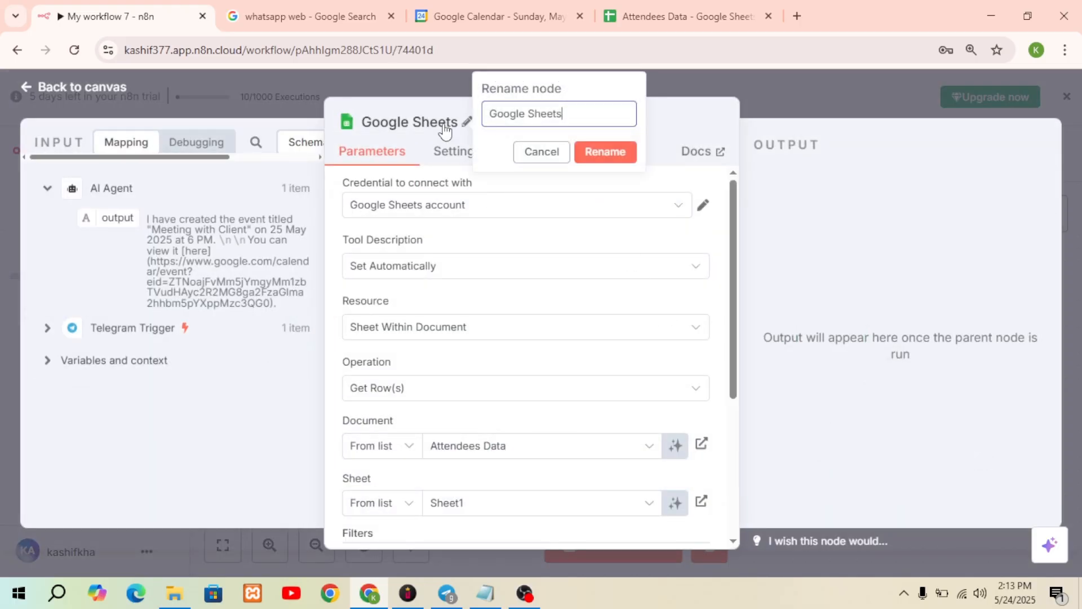
key(BackSpace)
key(BackSpace)
key(BackSpace)
key(BackSpace)
key(BackSpace)
key(BackSpace)
key(BackSpace)
key(BackSpace)
key(BackSpace)
key(BackSpace)
key(BackSpace)
text(Attenn)
text(ees data)
click(610, 154)
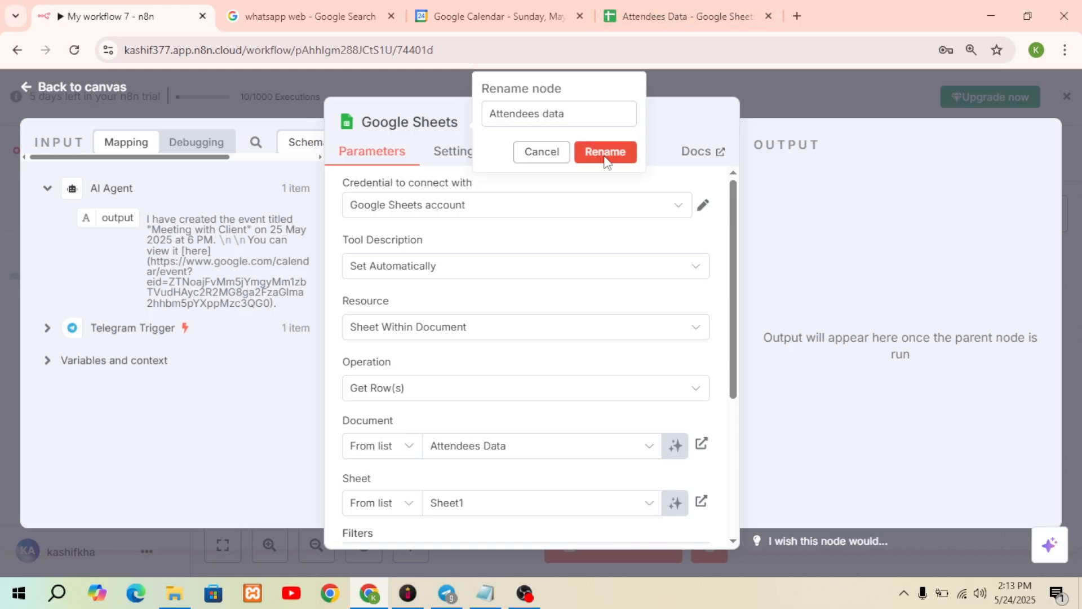
click(25, 88)
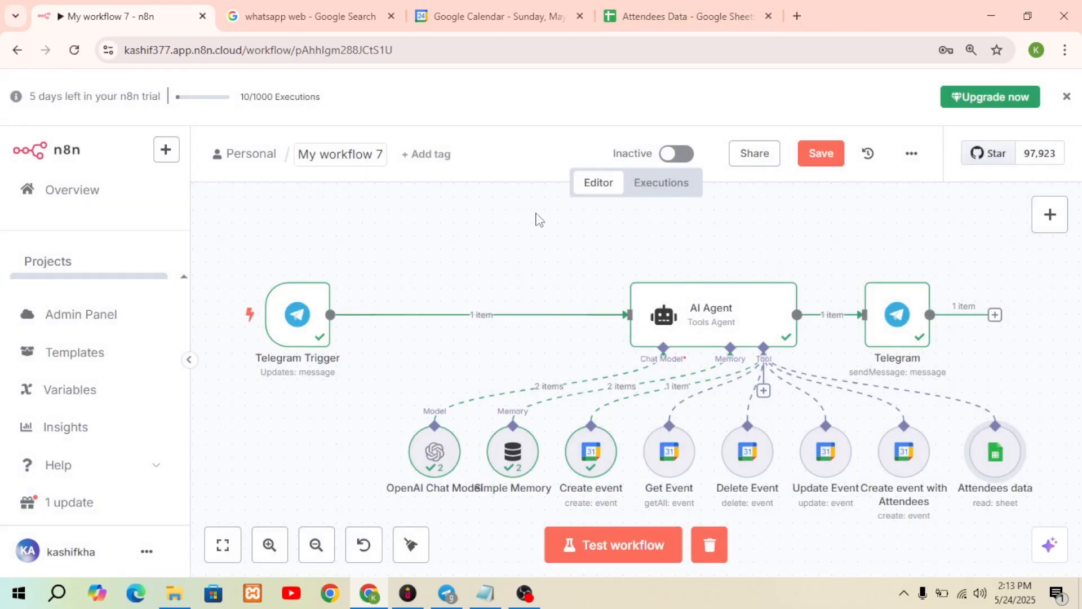
- Switch to Telegram and ask the Eventcreator bot to create an event meeting with a listed attendee on 26 May 2025 at 11 am
click(447, 593)
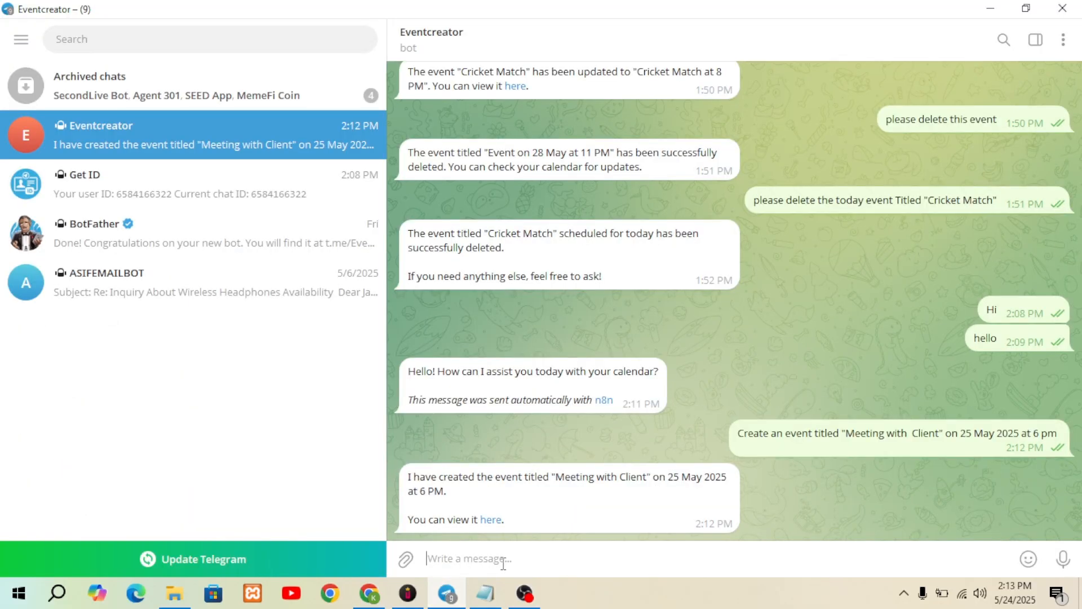
text(Create ann e)
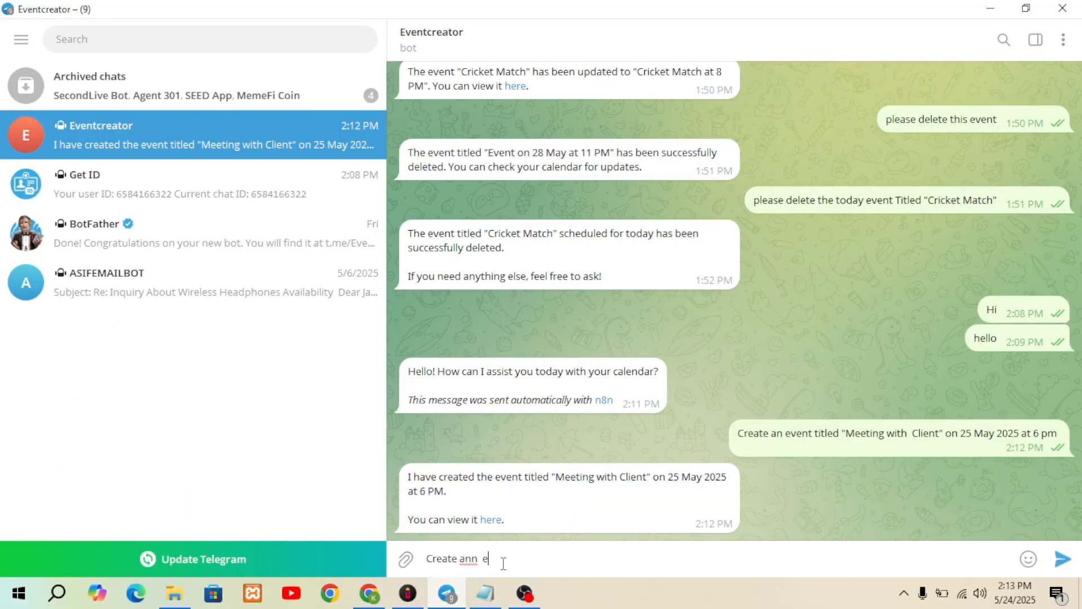
key(BackSpace)
key(BackSpace)
key(BackSpace)
text(ven)
text(nhg w)
key(BackSpace)
key(BackSpace)
key(BackSpace)
key(BackSpace)
text(h)
key(BackSpace)
text(g with Kamrab)
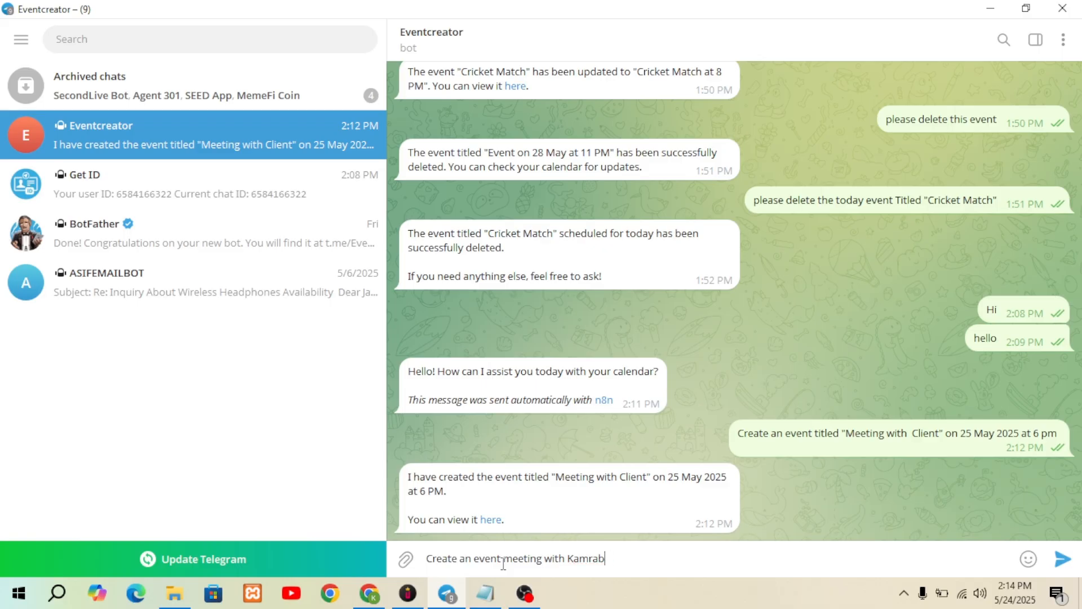
text( on)
key(BackSpace)
text(6 May 2025  at 11 a)
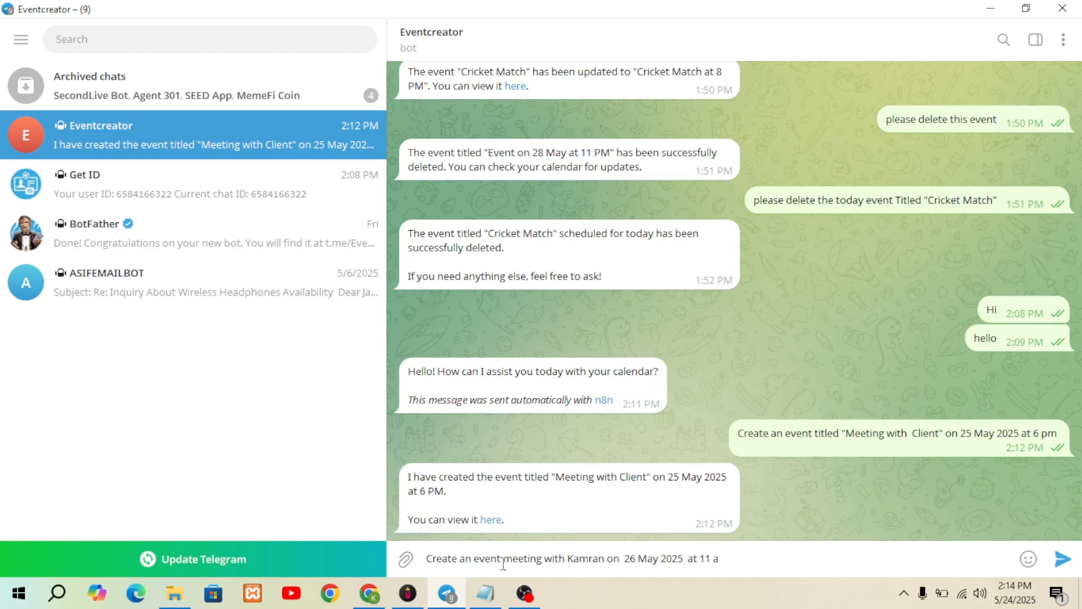
text(m)
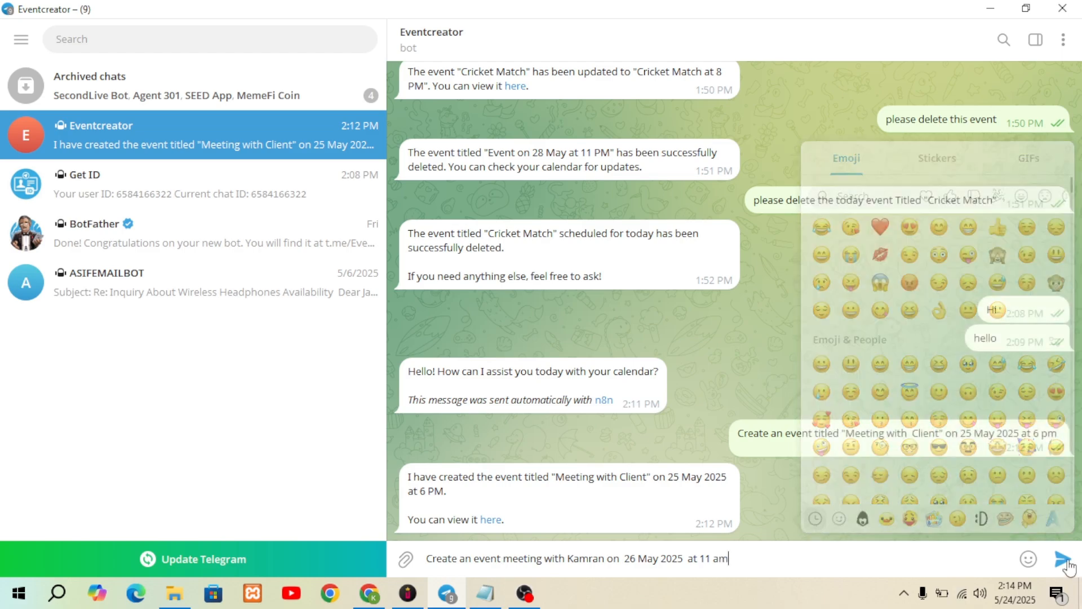
click(1063, 561)
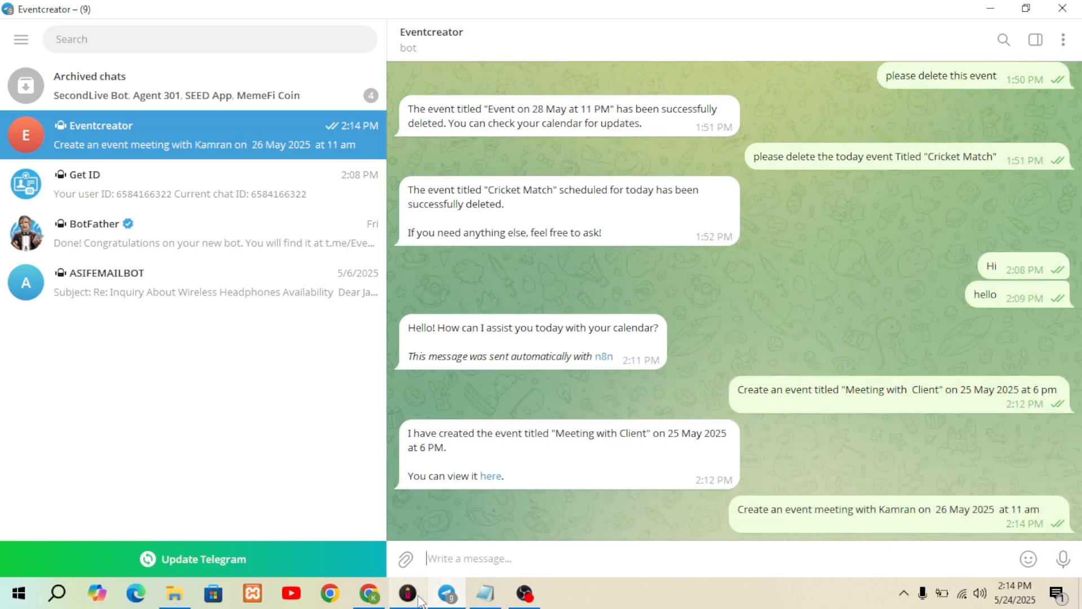
- Switch back to n8n, run a test of the whole workflow on the attendee request, and view the bot's reply in Telegram
click(371, 598)
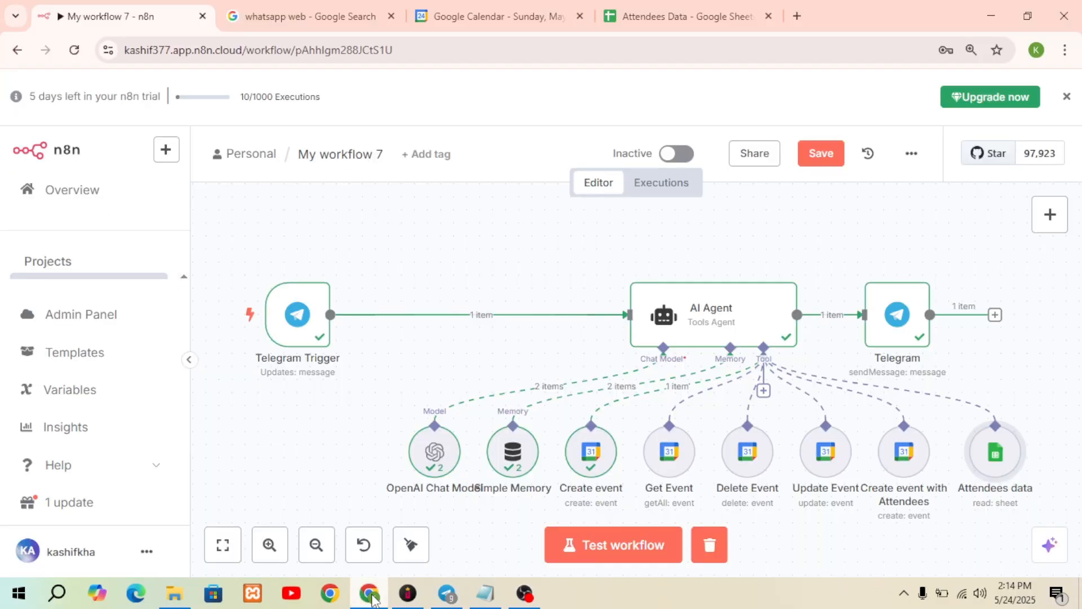
click(571, 550)
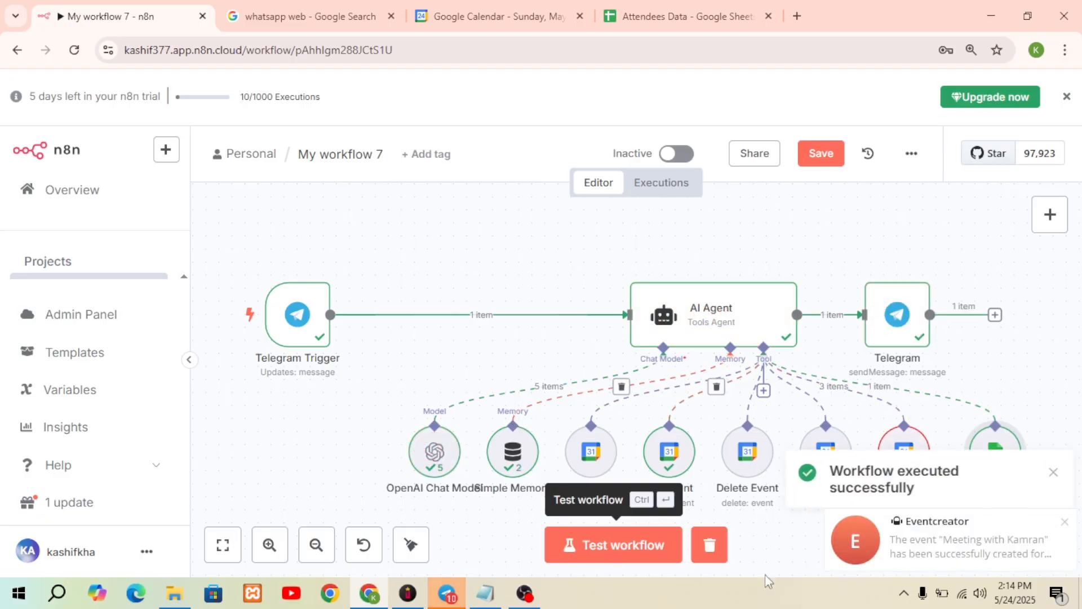
click(447, 593)
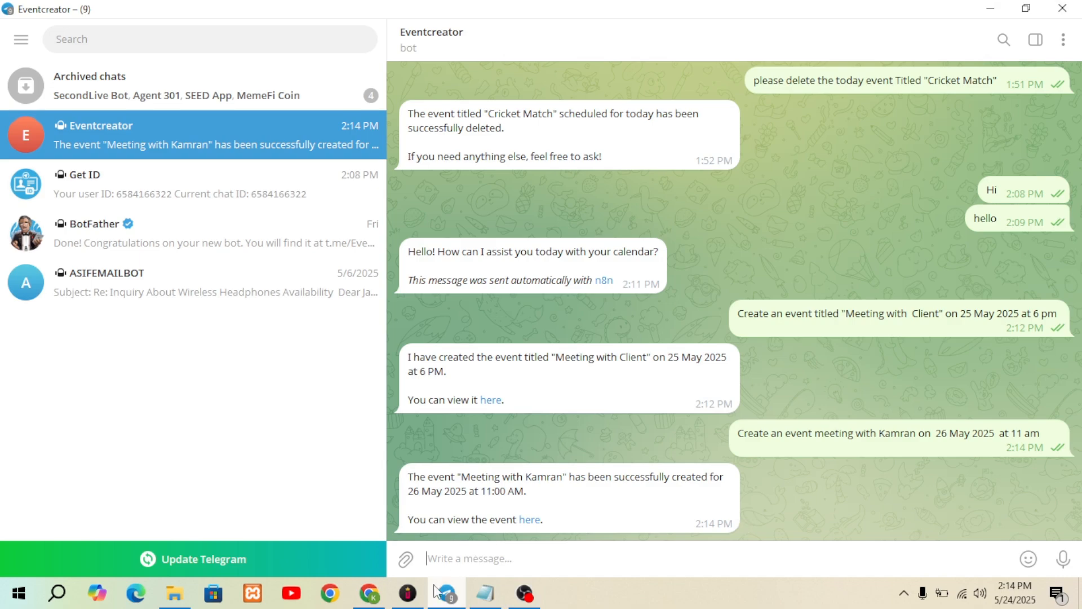
- Check the guest of the 11 am meeting on 26 May 2025 in Google Calendar against the Attendees Data sheet
click(368, 598)
click(490, 16)
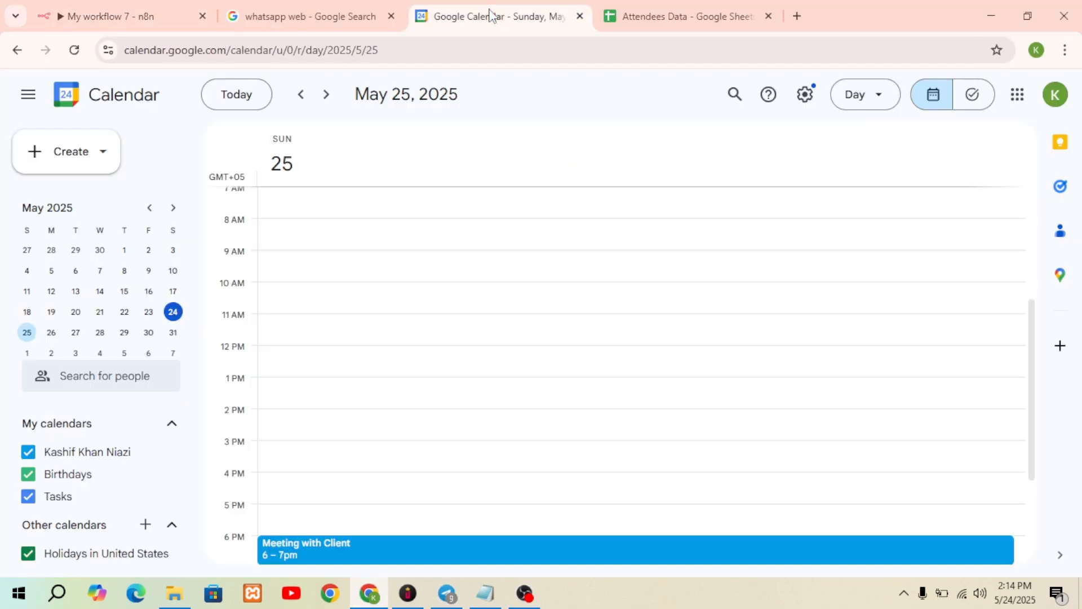
click(52, 333)
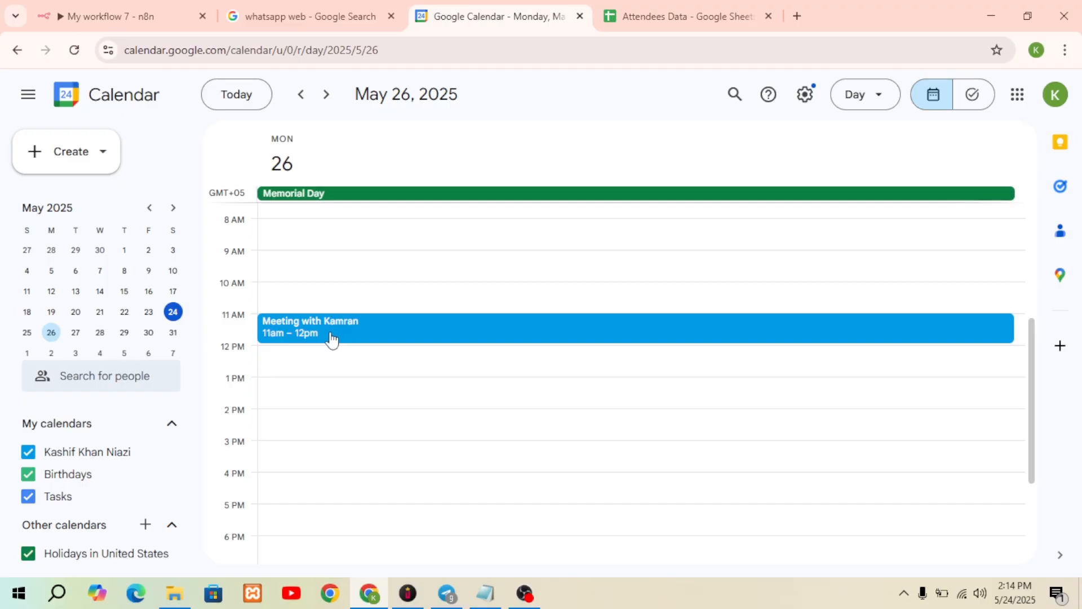
click(290, 326)
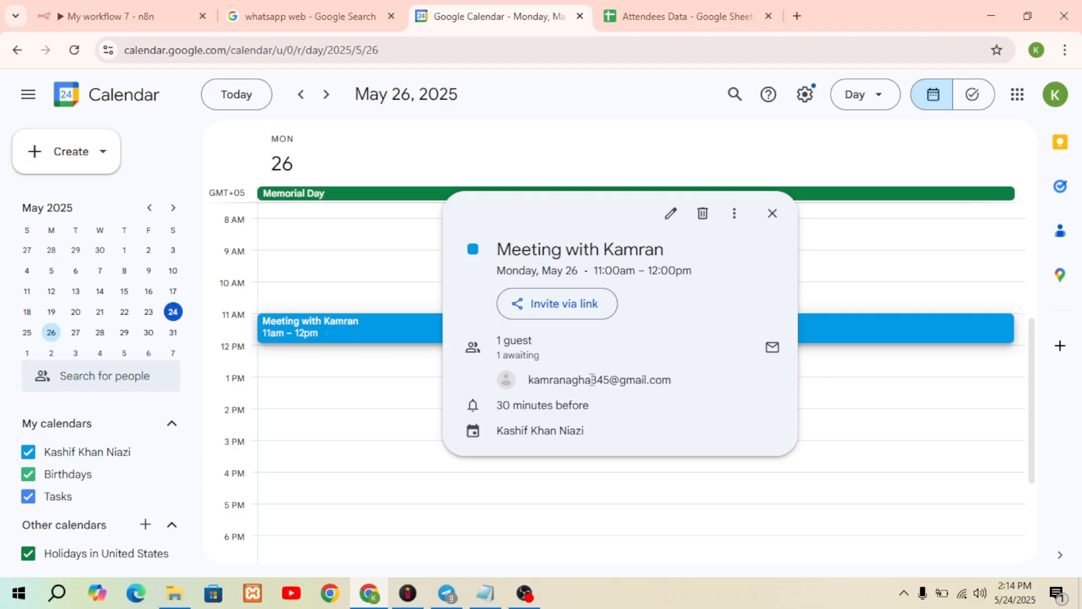
mouse_move(583, 377)
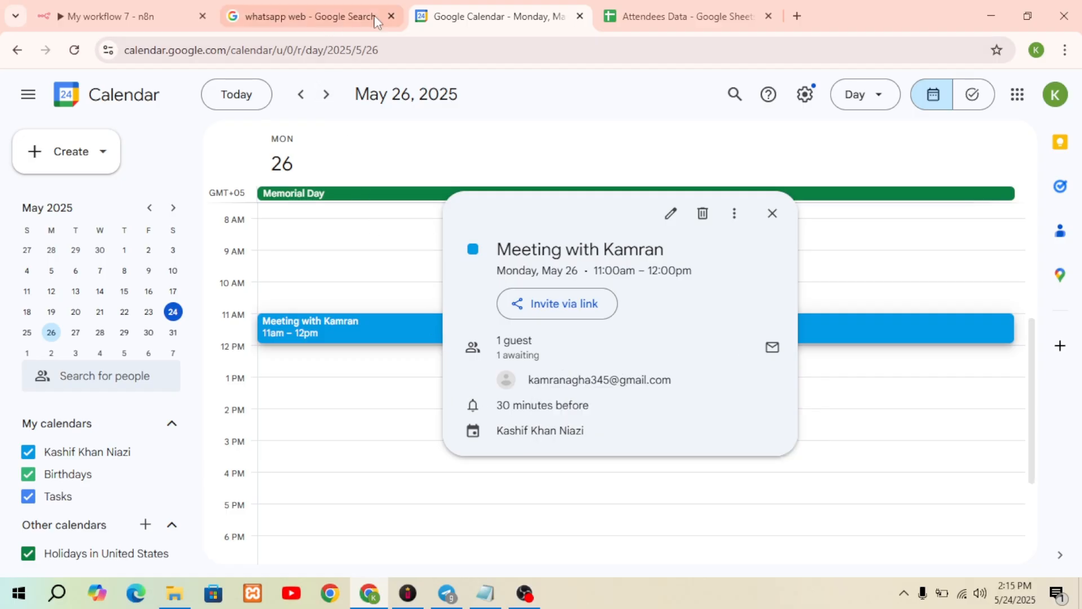
click(729, 13)
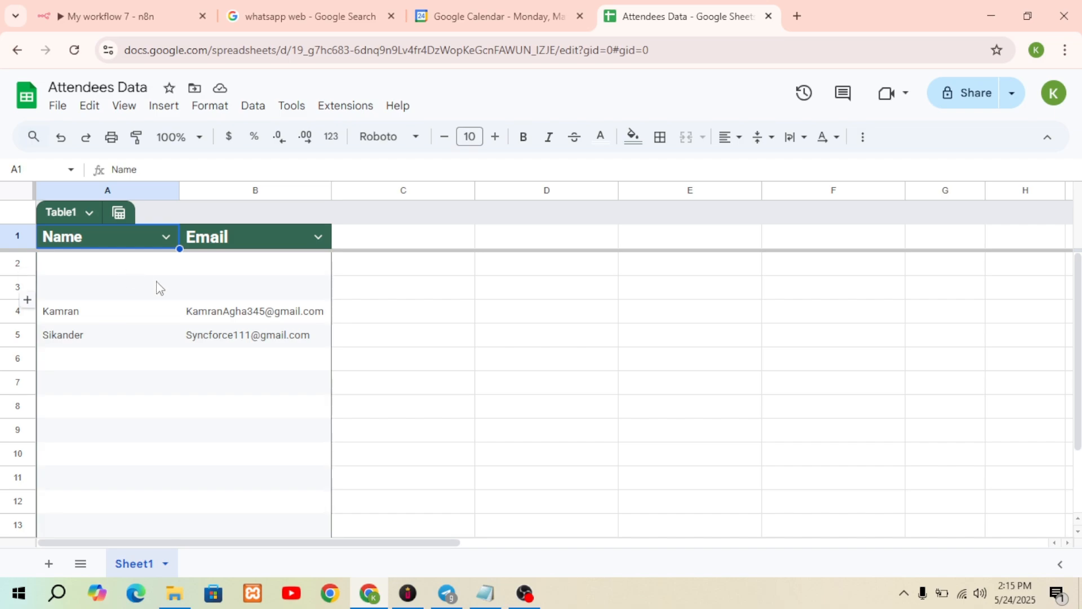
- Return to the n8n workflow, examine the input and output of the "Create event with Attendees" node, and close it
click(60, 16)
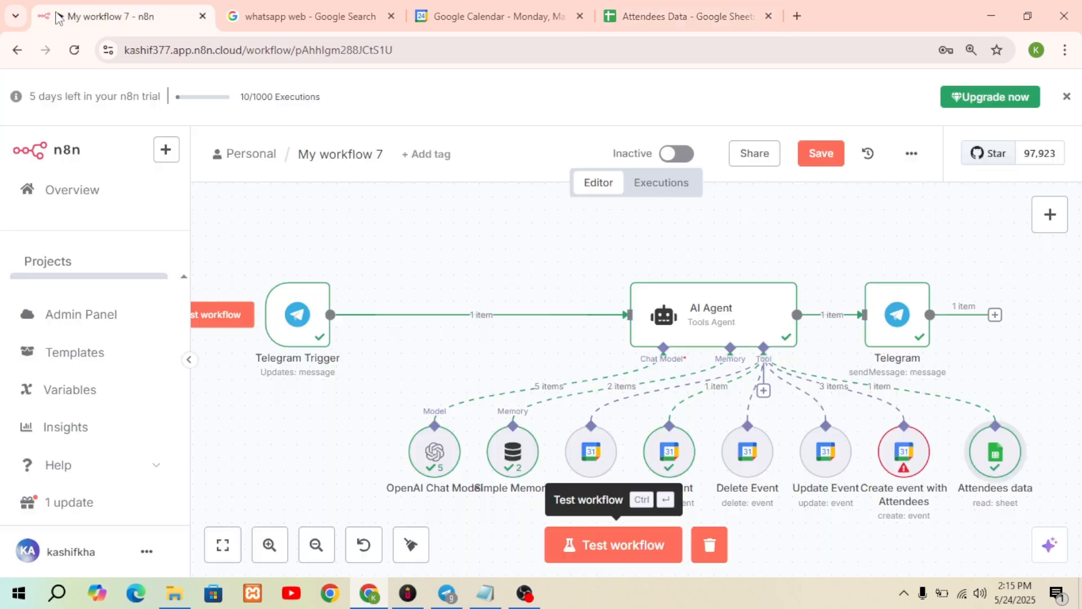
double_click(913, 473)
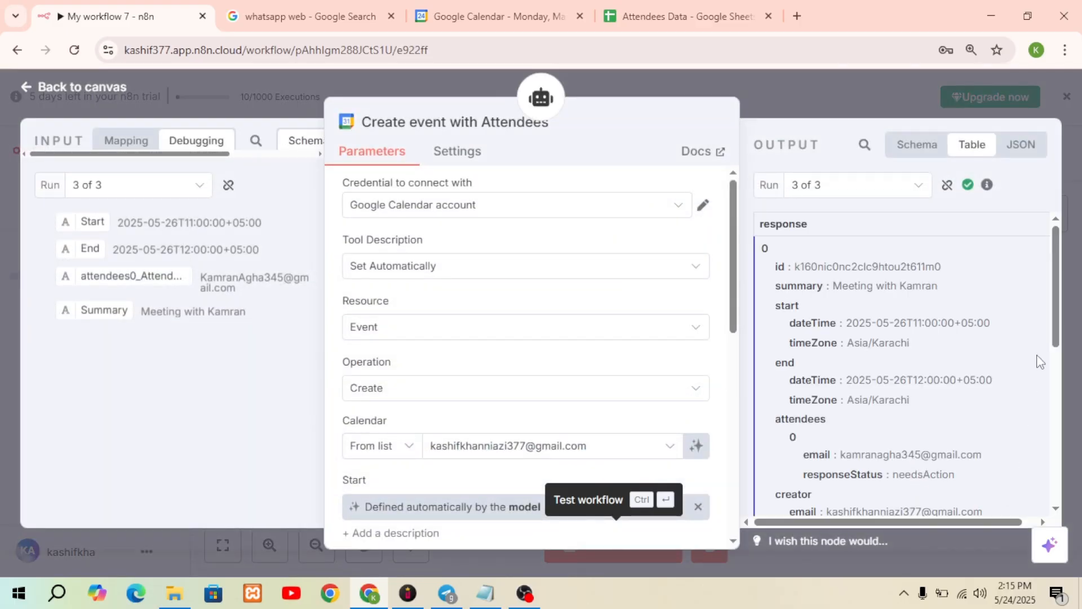
drag(1054, 347, 1053, 504)
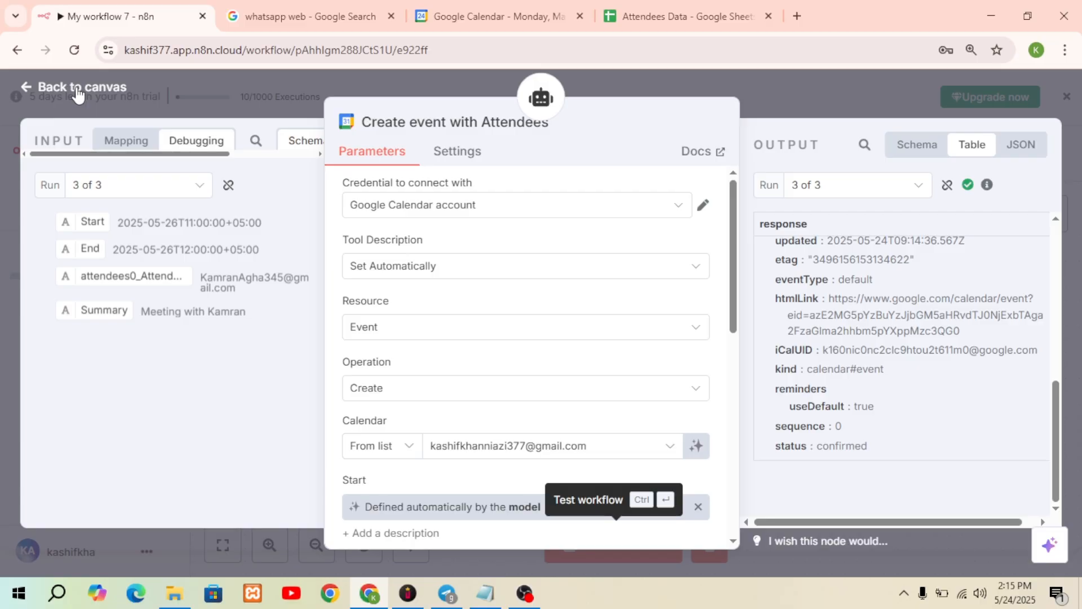
key(Escape)
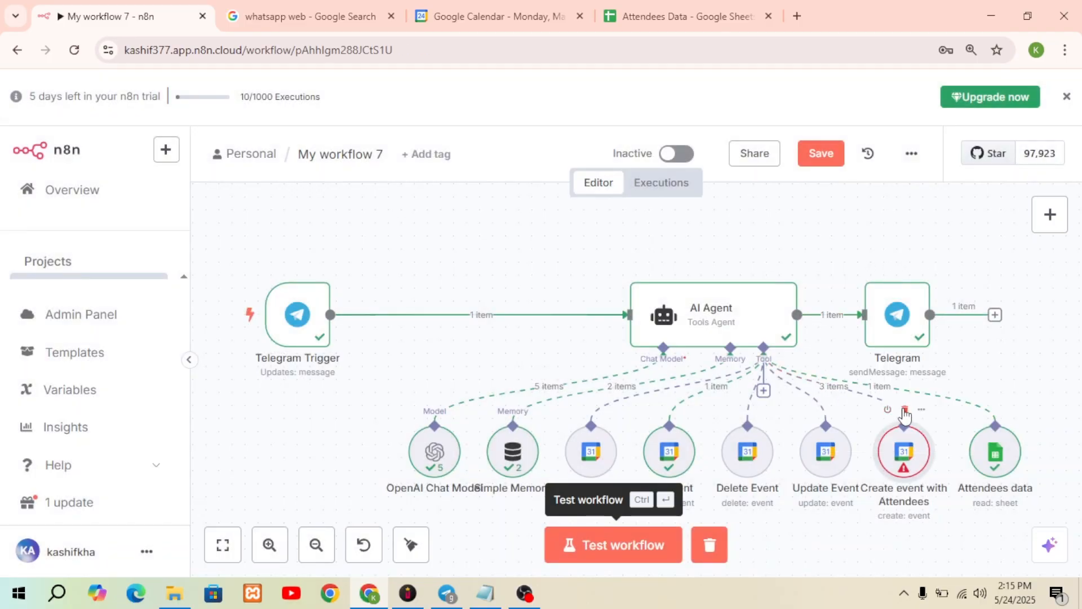
- Delete the "Create event with Attendees" node and move the "Attendees data" node beside "Update Event"
click(904, 410)
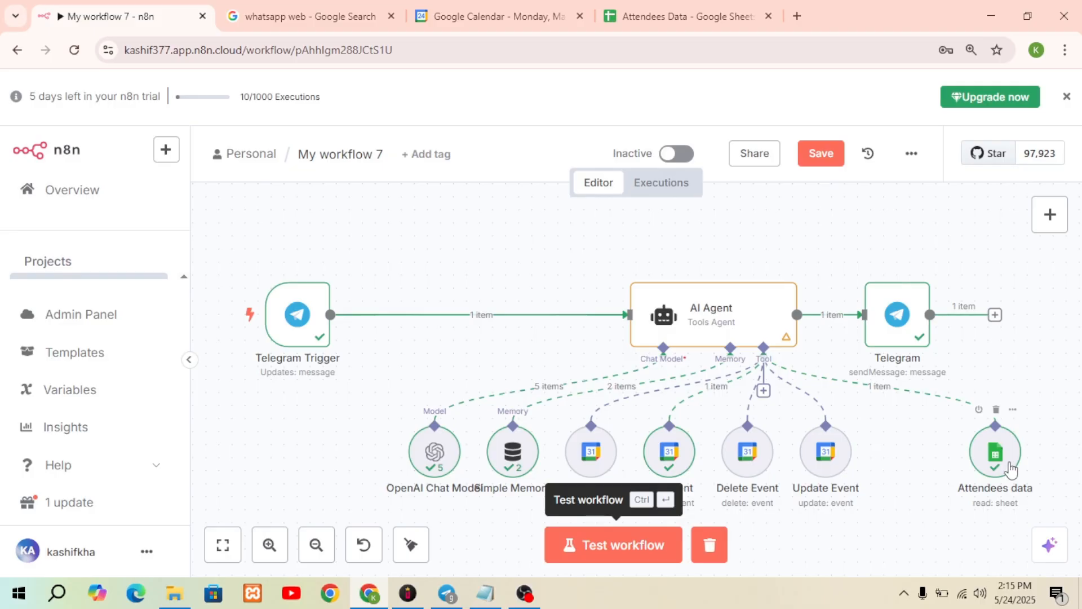
drag(996, 458, 931, 458)
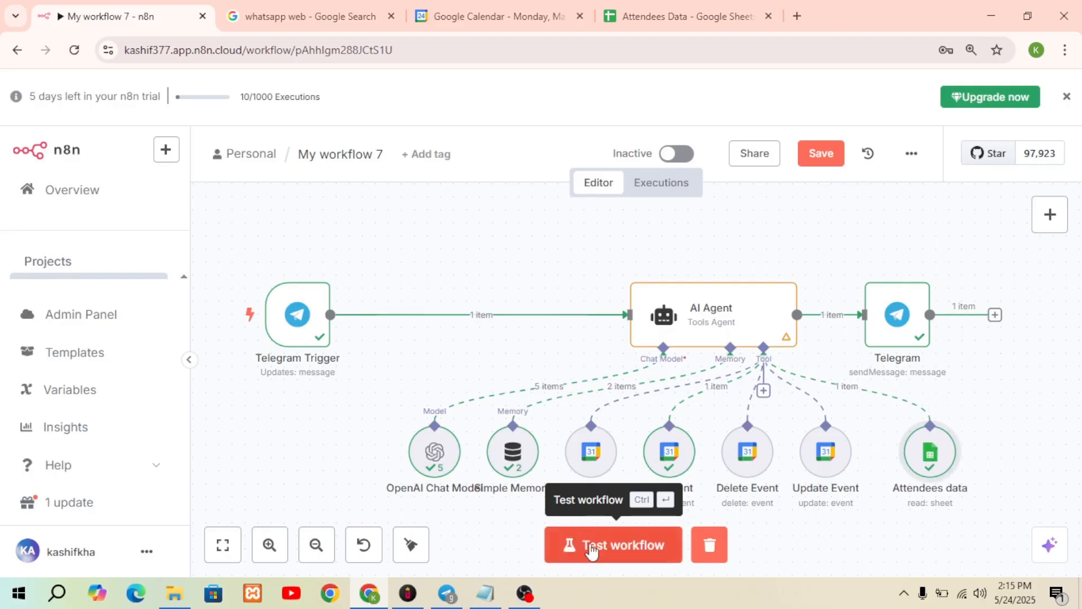